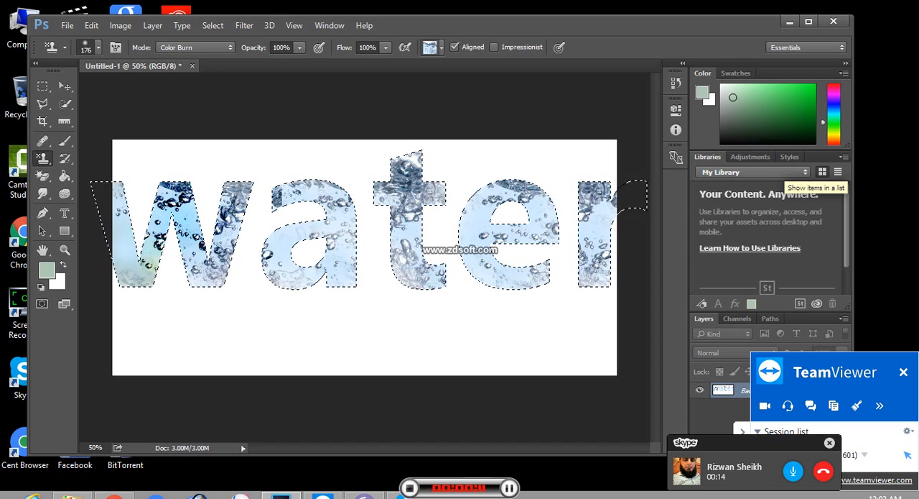
Step: Maximize the application window, clear the selection around the water lettering, and restore that selection
left_click(809, 22)
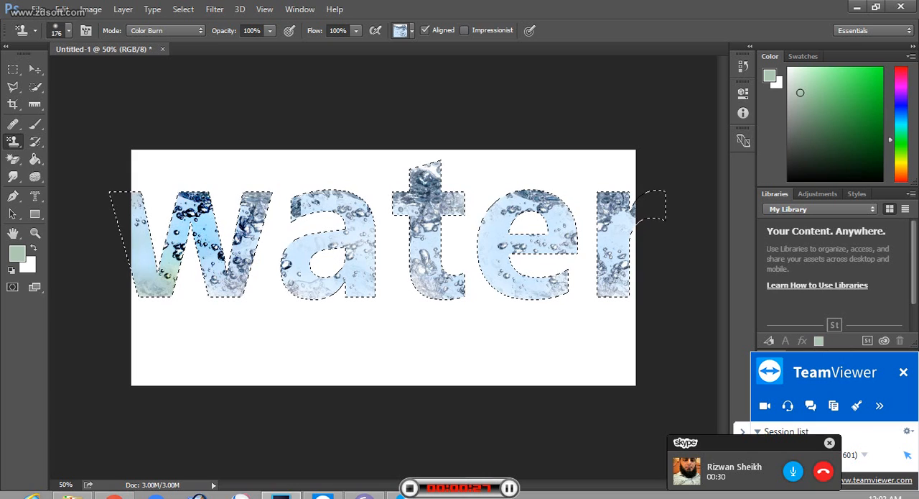
key("ctrl+d")
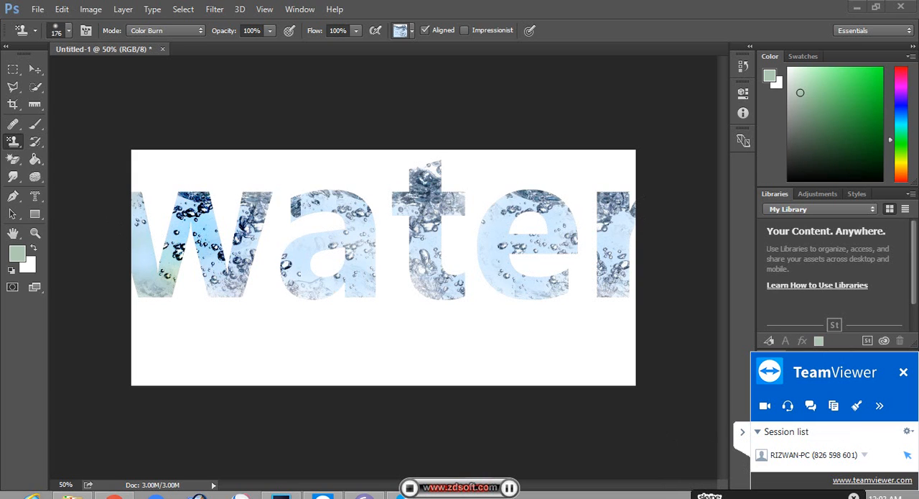
key("ctrl+shift+d")
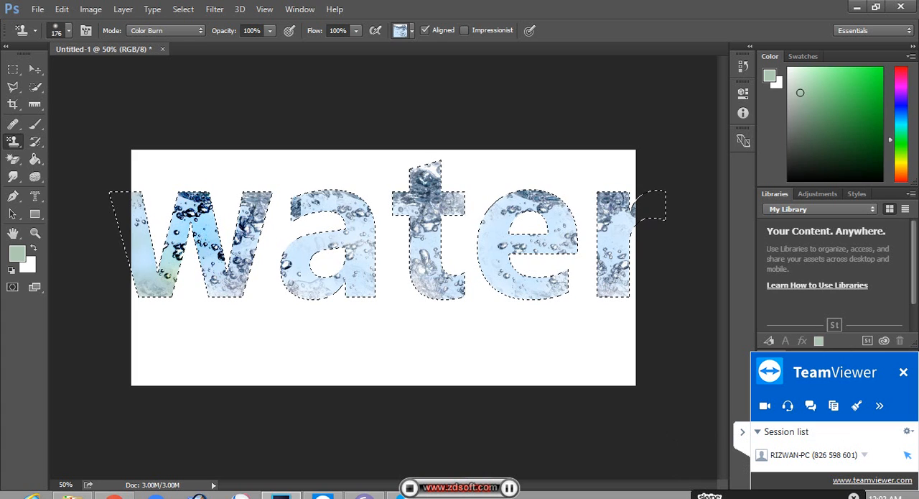
Step: Try scaling the water lettering to about 93% width and 94% height and moving it within the canvas, and undo the transform
key("ctrl+t")
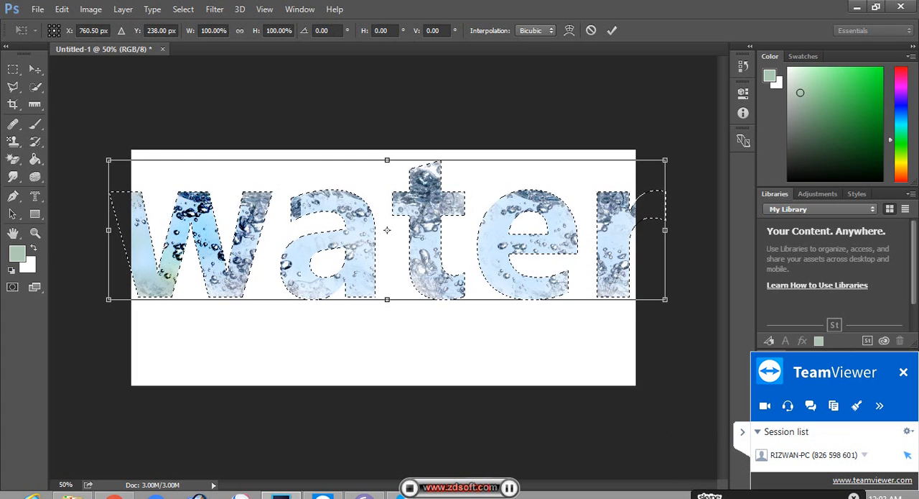
left_click_drag(665, 299, 626, 291)
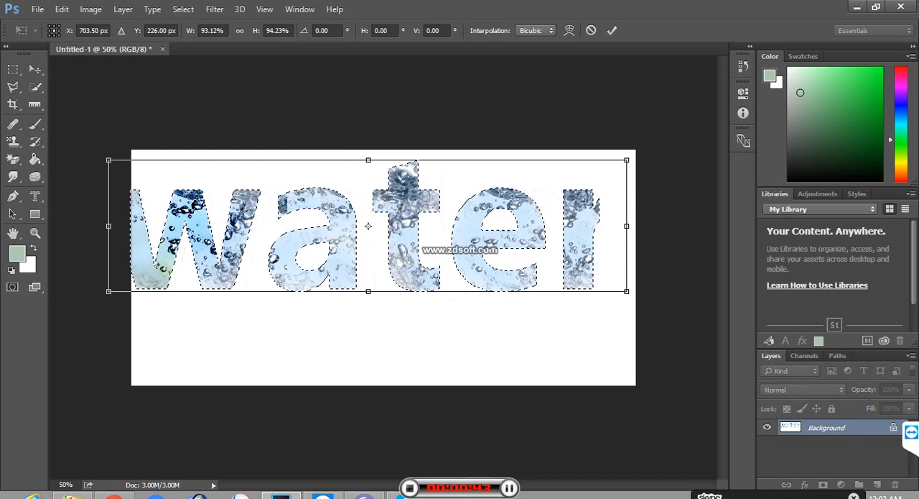
left_click_drag(533, 227, 556, 225)
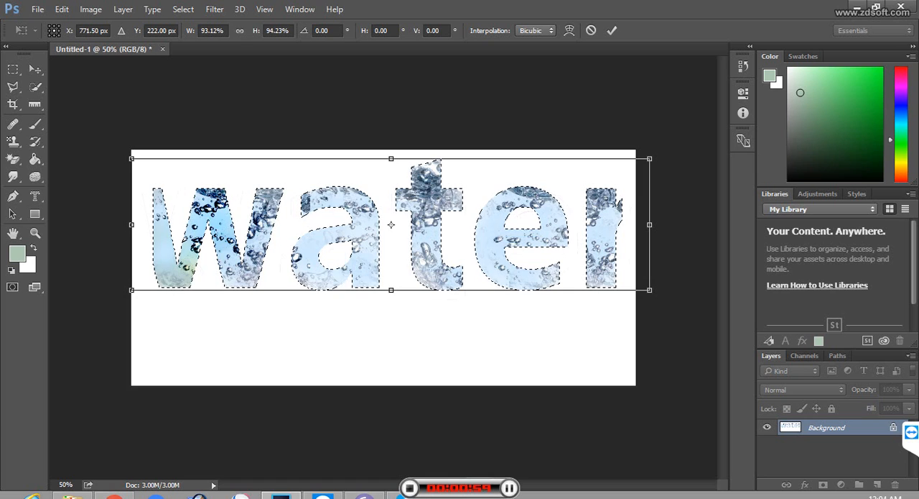
left_click(13, 142)
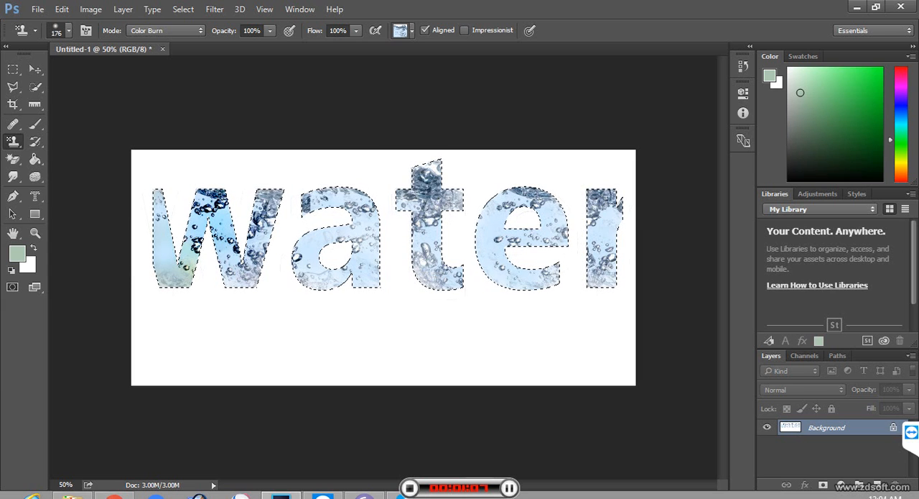
key("ctrl+z")
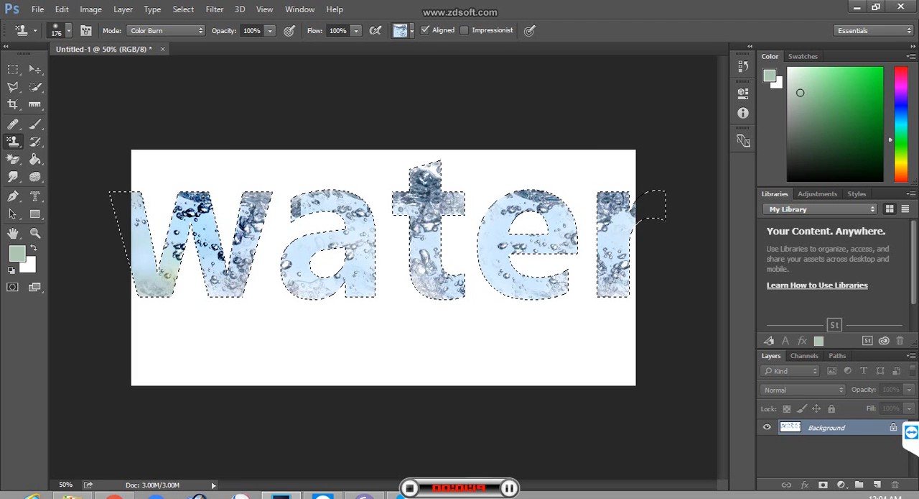
Step: Cut the selected water lettering out of the canvas
key("ctrl+alt+z")
key("ctrl+alt+z")
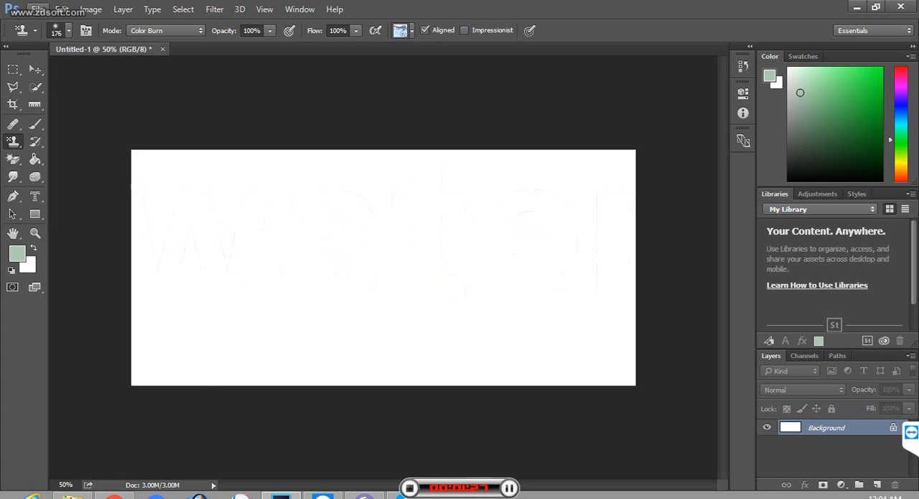
Step: Create a new document 2000 pixels wide and 600 pixels high
left_click(36, 9)
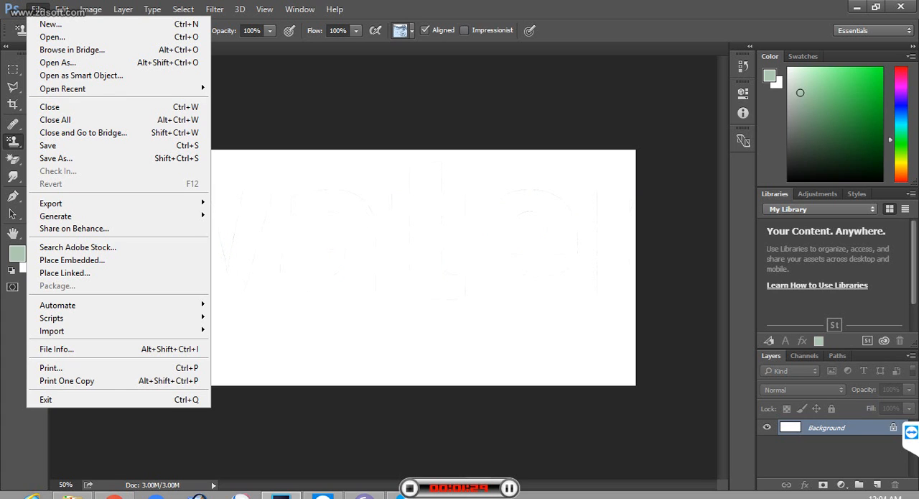
left_click(69, 30)
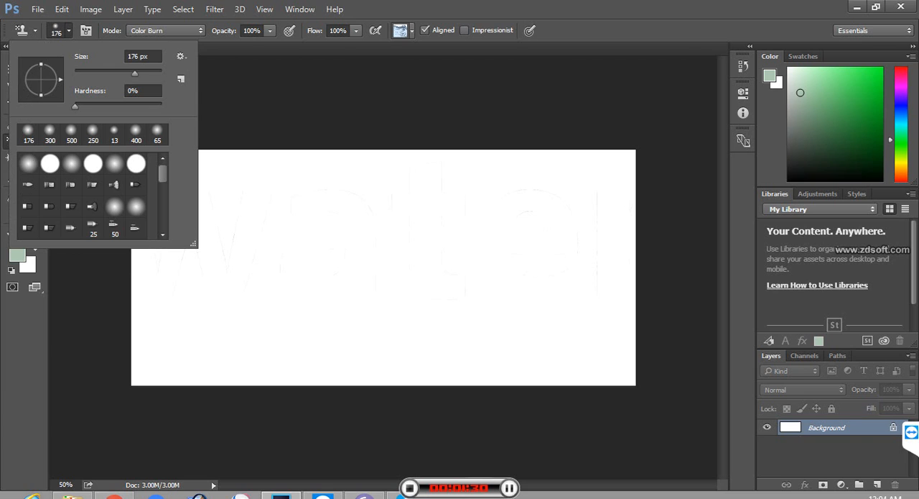
left_click(37, 9)
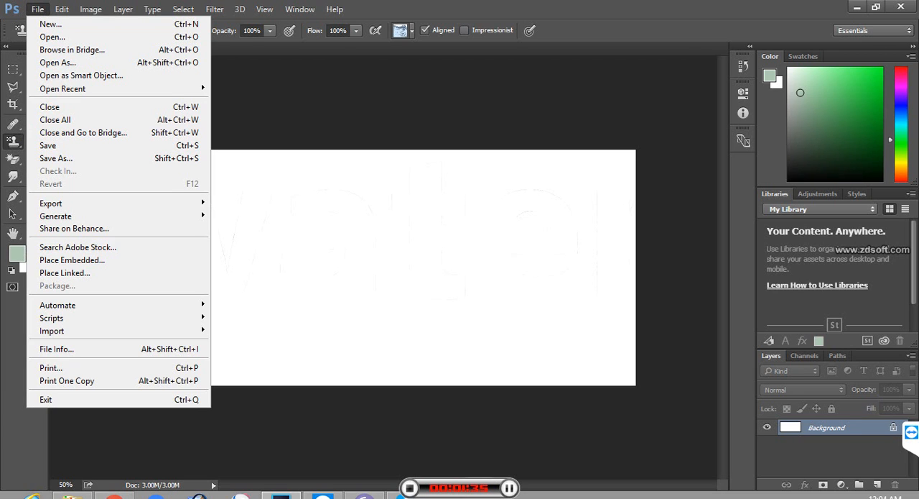
left_click(51, 24)
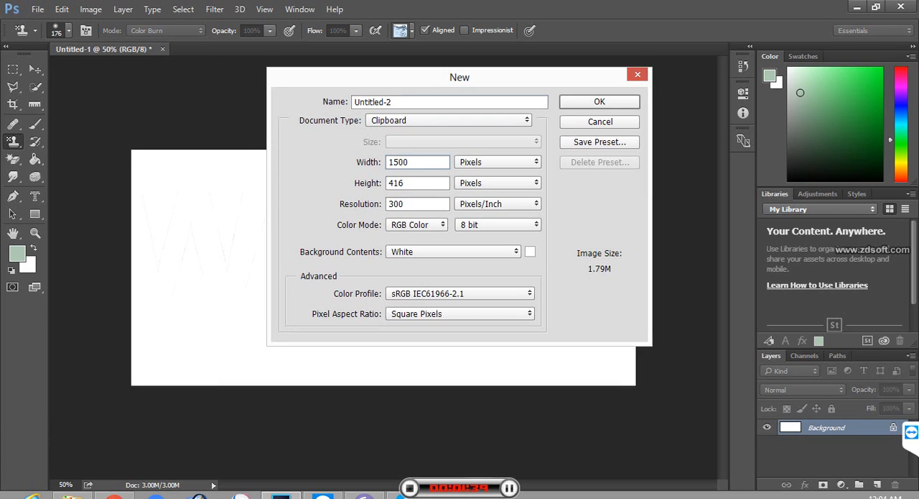
double_click(399, 162)
type("2000")
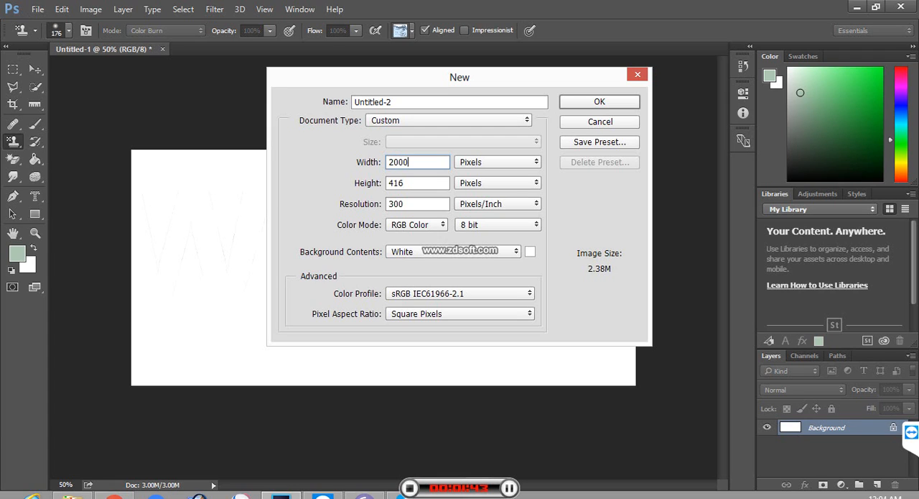
key("Tab")
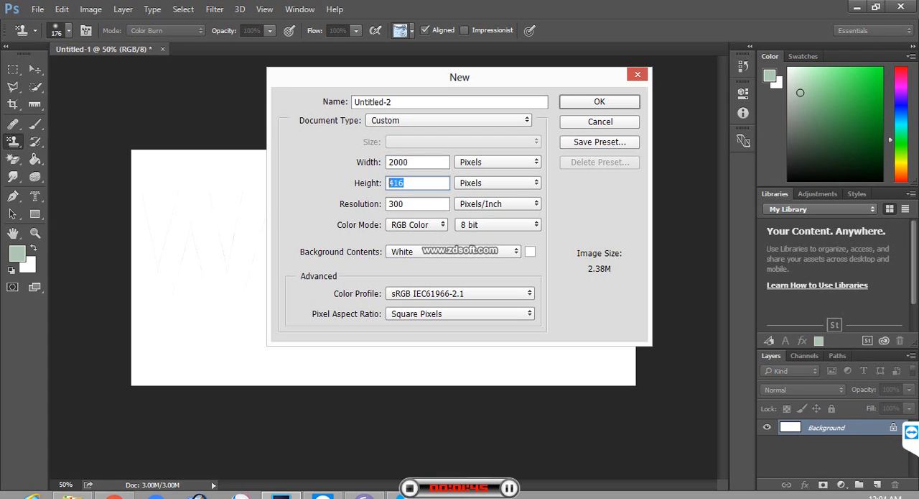
type("600")
key("Return")
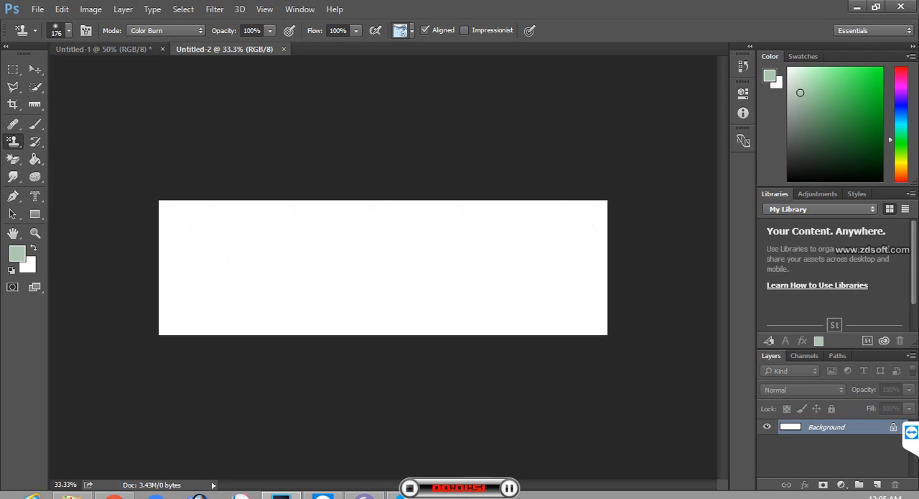
Step: Paste the water lettering three times as separate layers in the new document and activate the Move tool
key("ctrl+v")
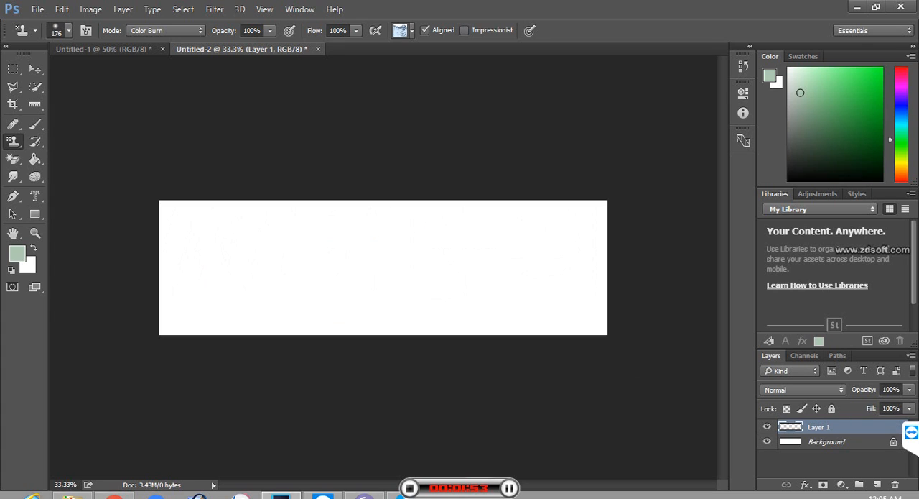
key("ctrl+v")
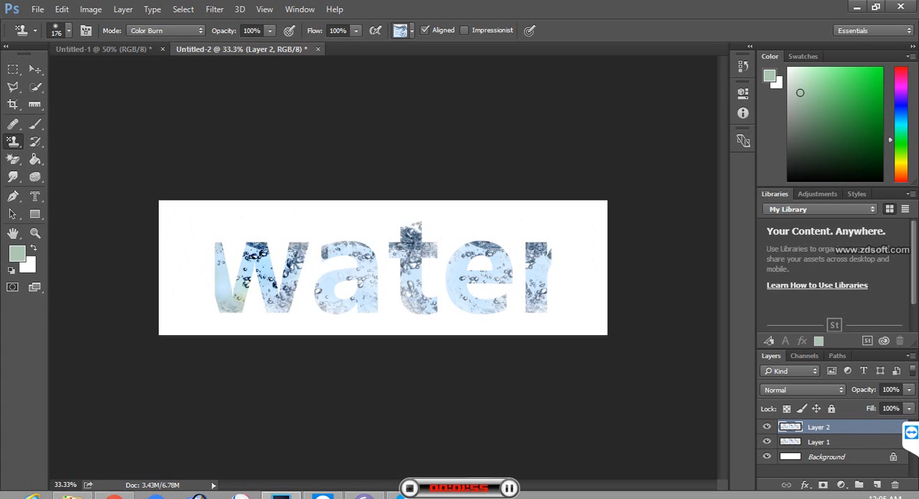
key("ctrl+v")
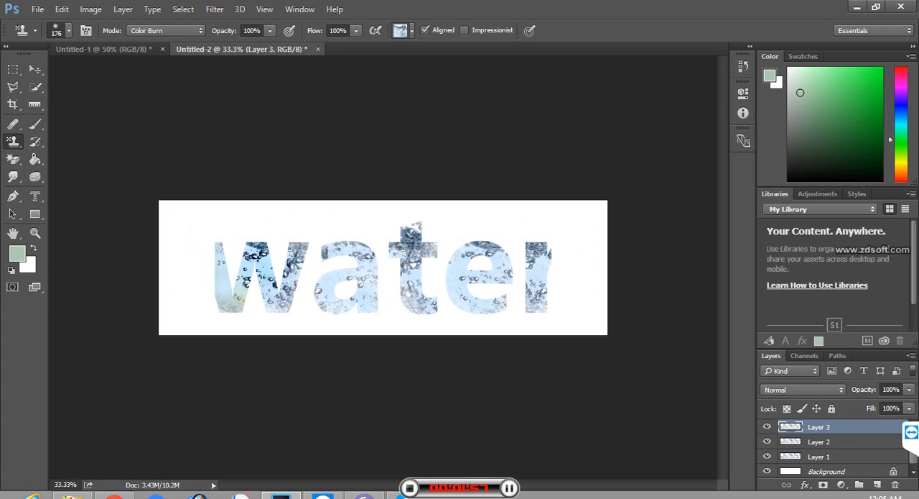
key("v")
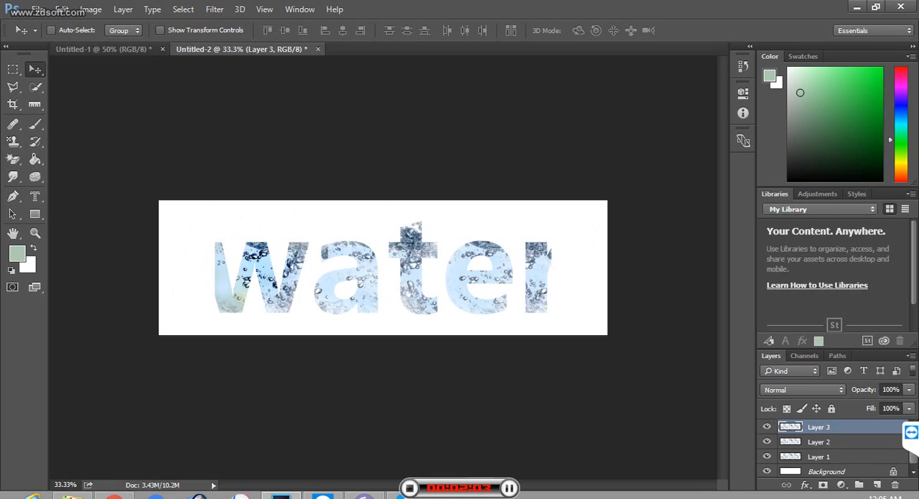
Step: Look at the water lettering in Untitled-1 and return to Untitled-2
left_click(100, 49)
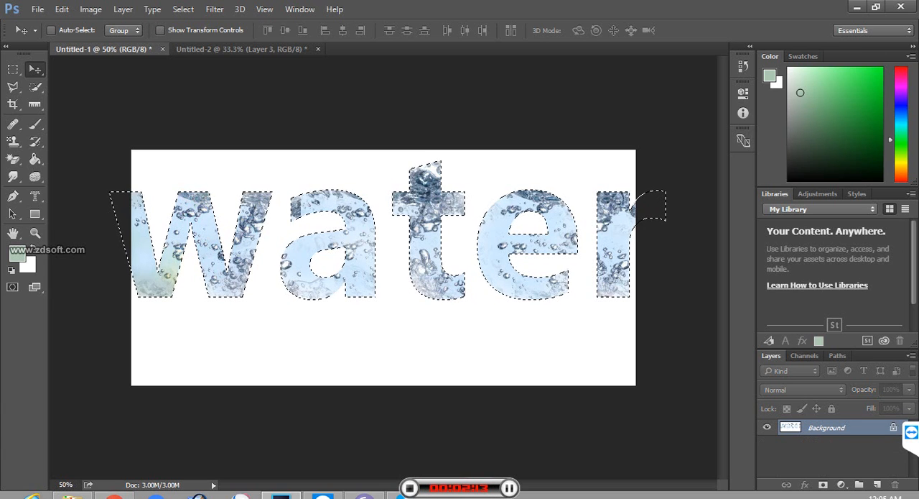
left_click(241, 49)
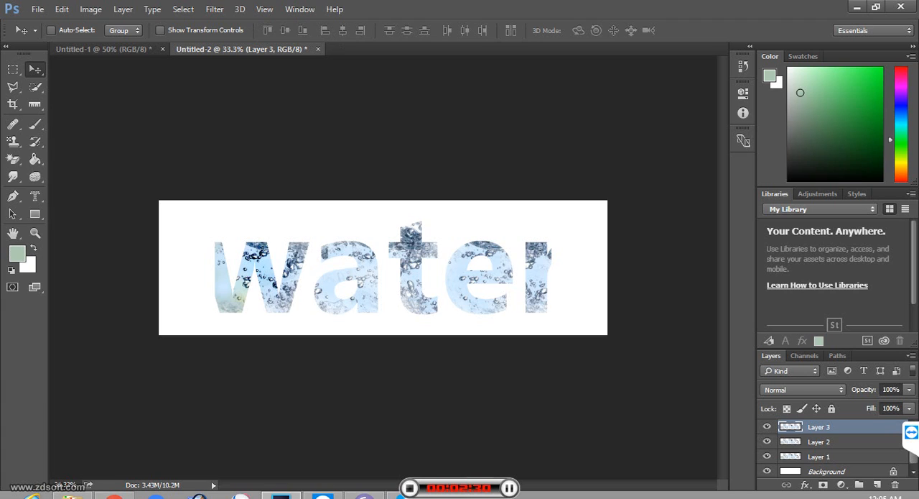
Step: Create another new document at the clipboard size of 1500 by 416 pixels
left_click(37, 9)
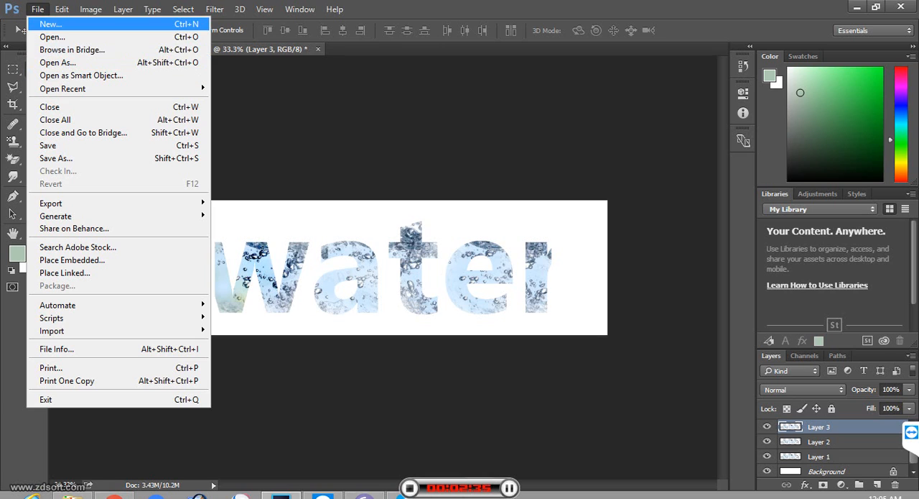
left_click(51, 25)
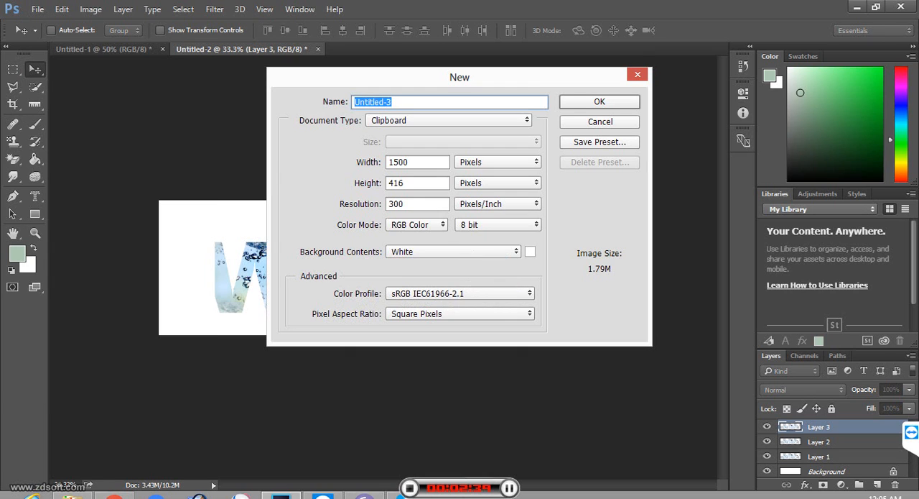
key("Return")
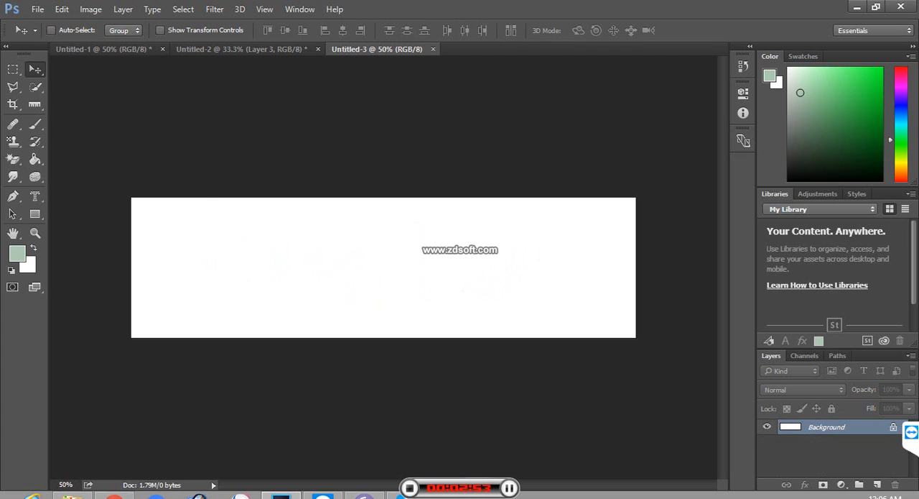
Step: Create a new document 1500 pixels wide with the height set to 800 pixels
left_click(37, 10)
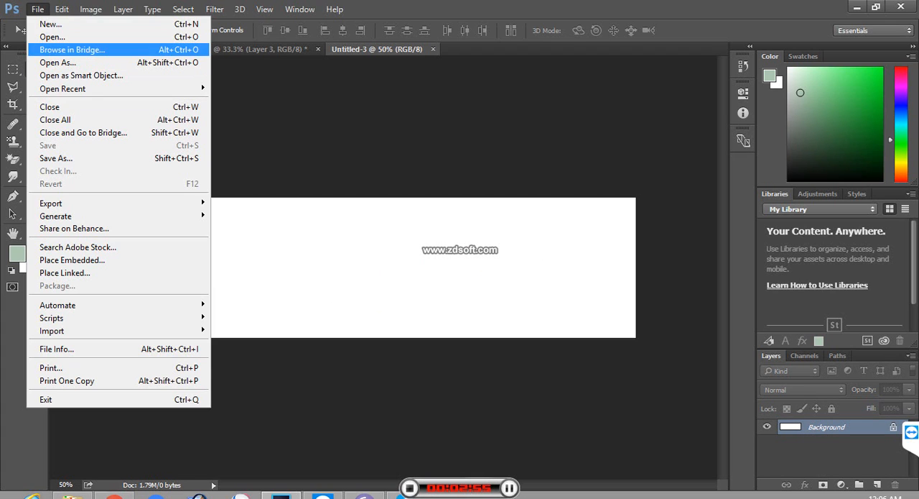
left_click(50, 24)
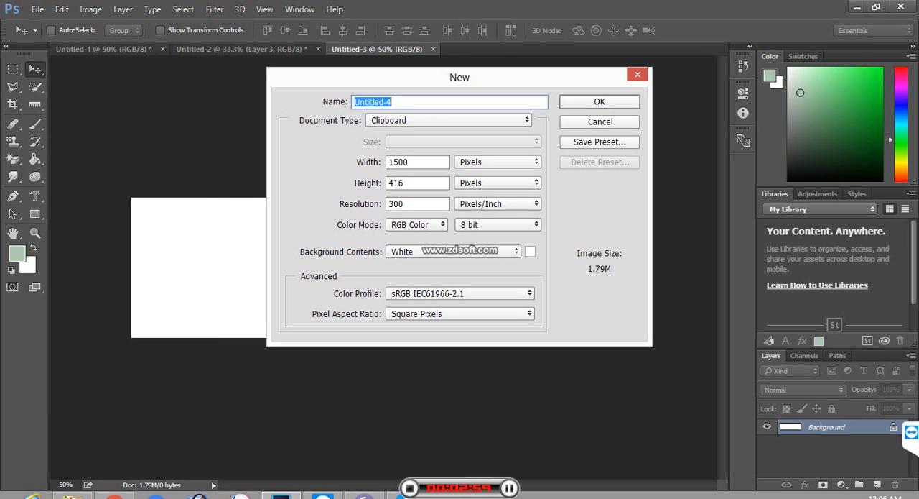
double_click(406, 183)
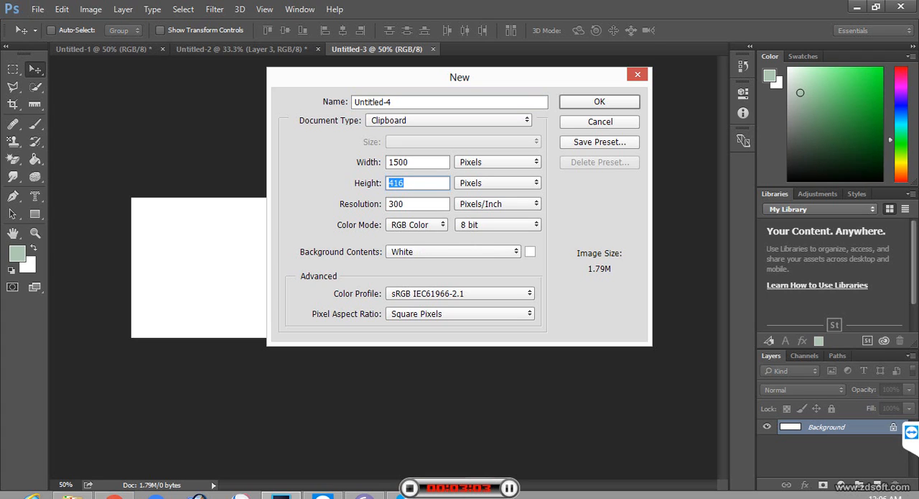
type("800")
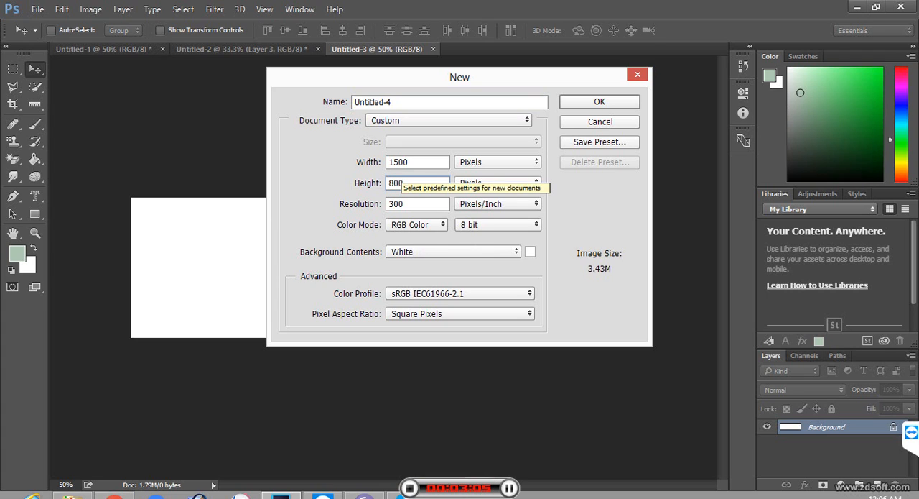
key("Return")
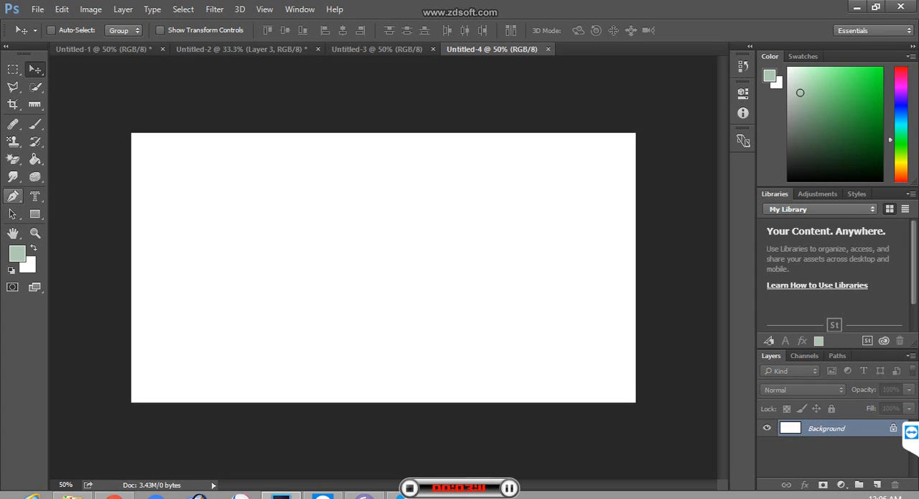
Step: Activate the Pen tool and delete the stray path begun outside the canvas
left_click(13, 196)
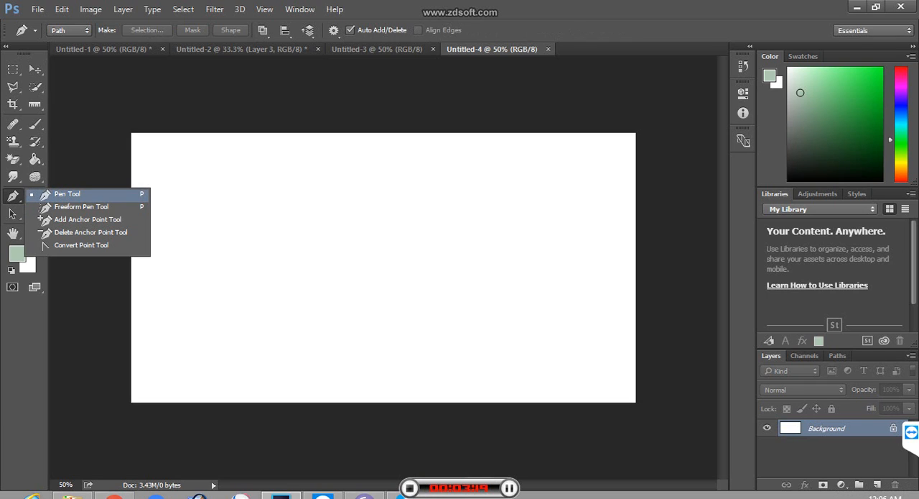
left_click(67, 194)
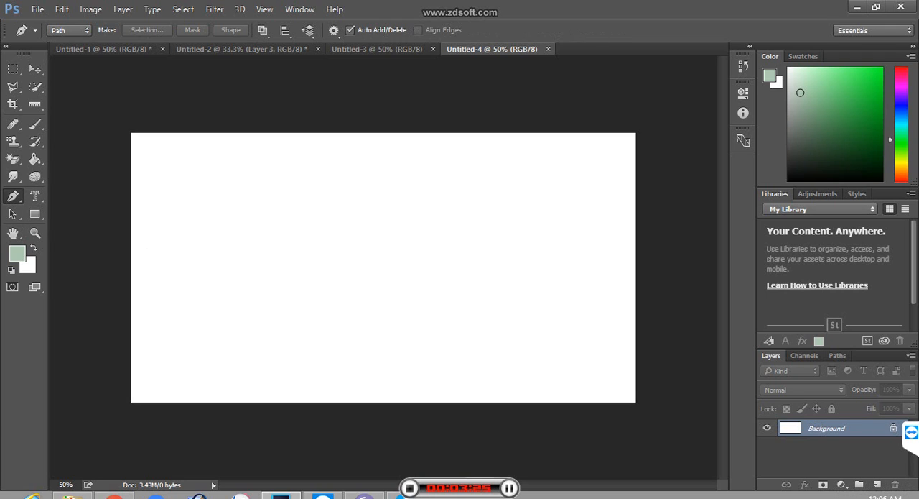
left_click(13, 196)
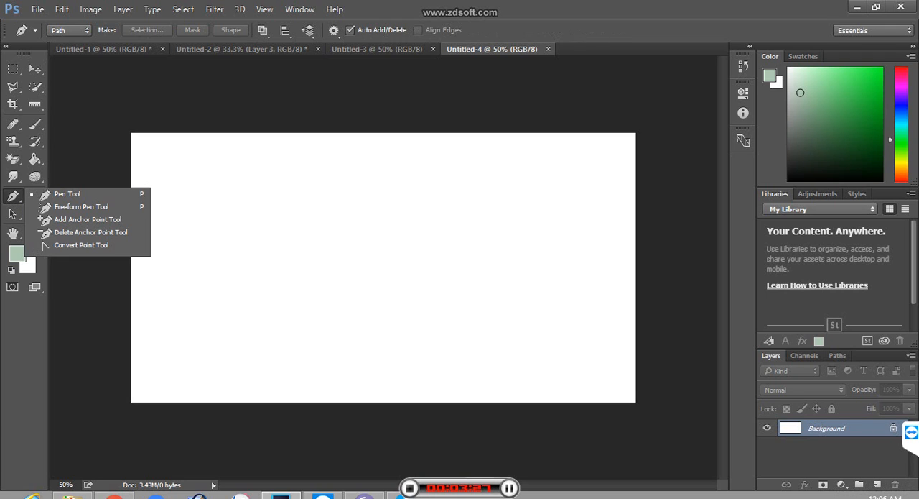
left_click(67, 194)
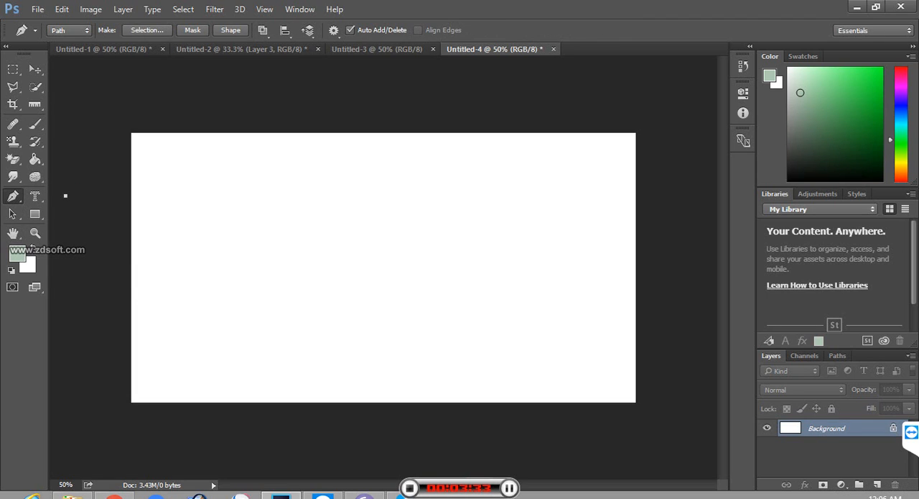
left_click(191, 370)
key("Delete")
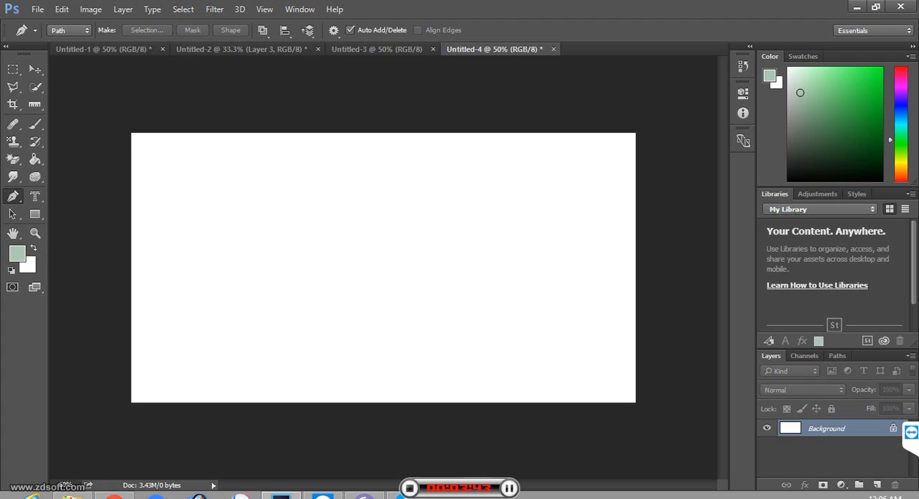
Step: Draw a closed triangular path on the blank canvas with the Pen tool
left_click(230, 330)
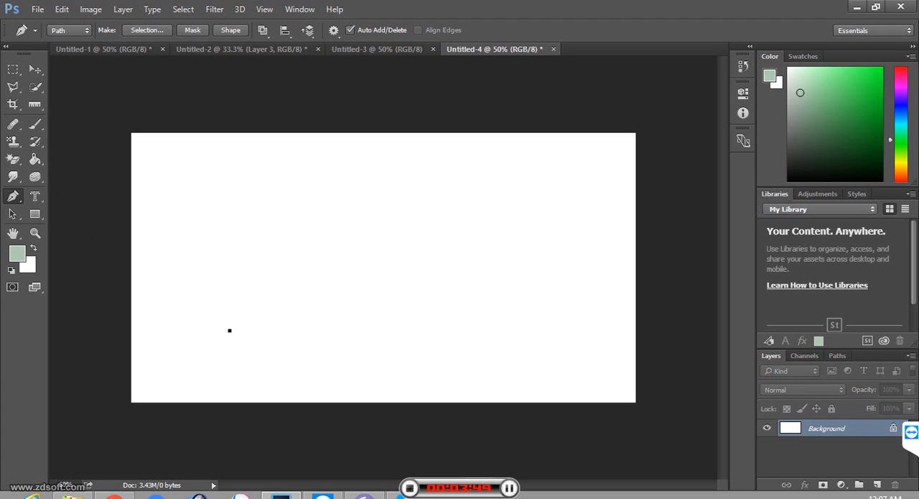
left_click(305, 159)
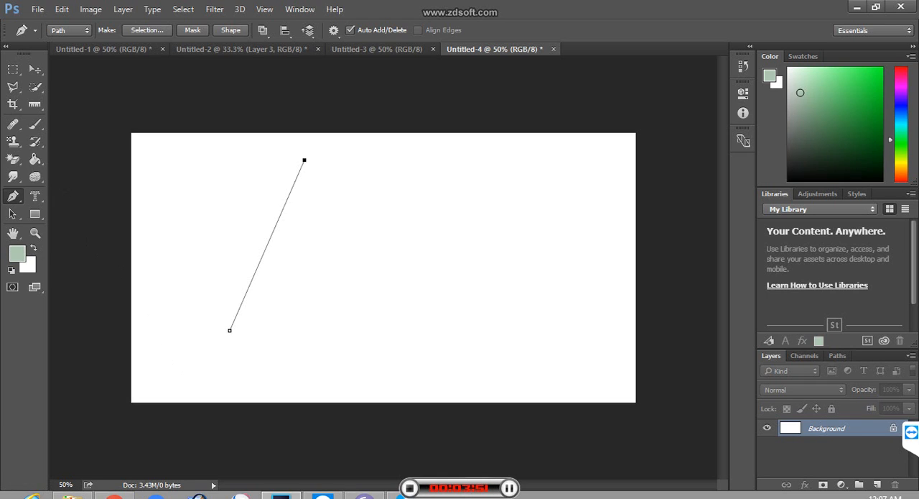
left_click(440, 360)
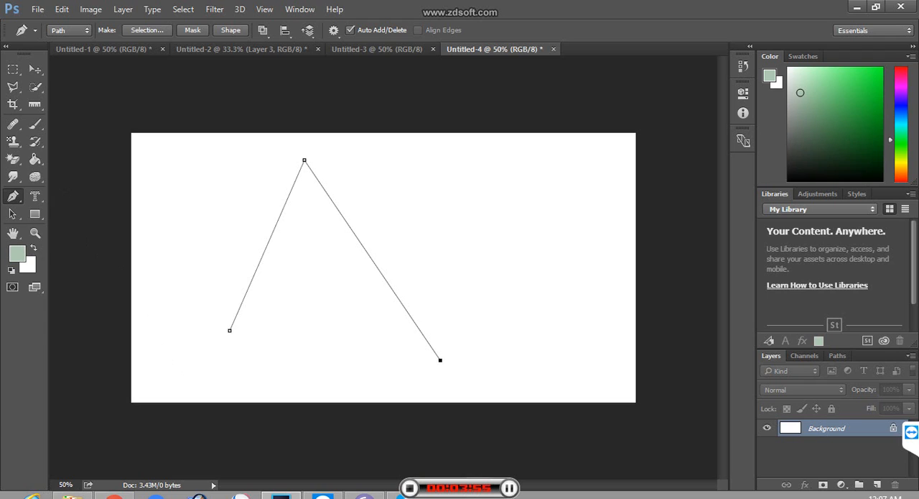
left_click(229, 330)
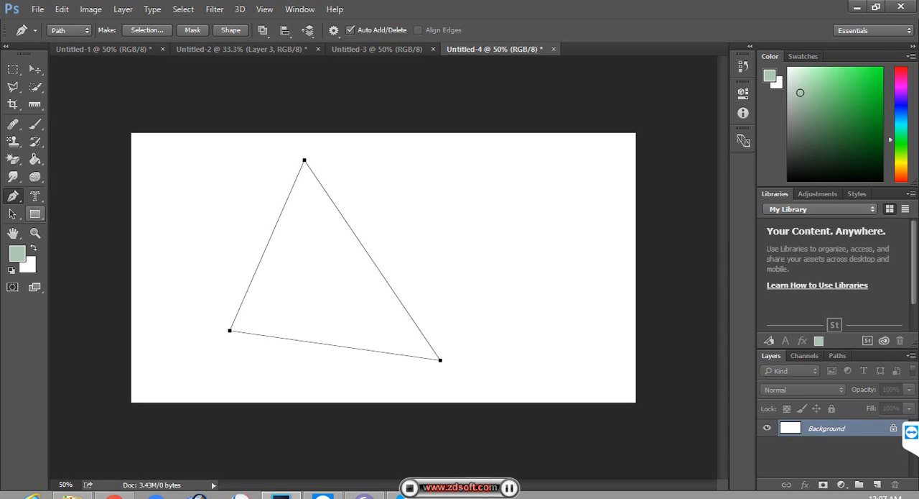
Step: Try filling with the foreground colour while the triangle is still a path, and undo the fill
key("alt+BackSpace")
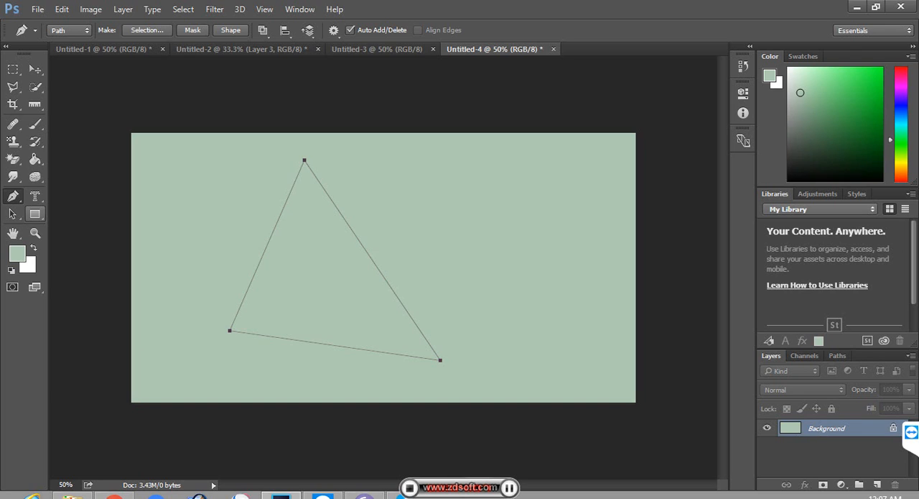
key("ctrl+z")
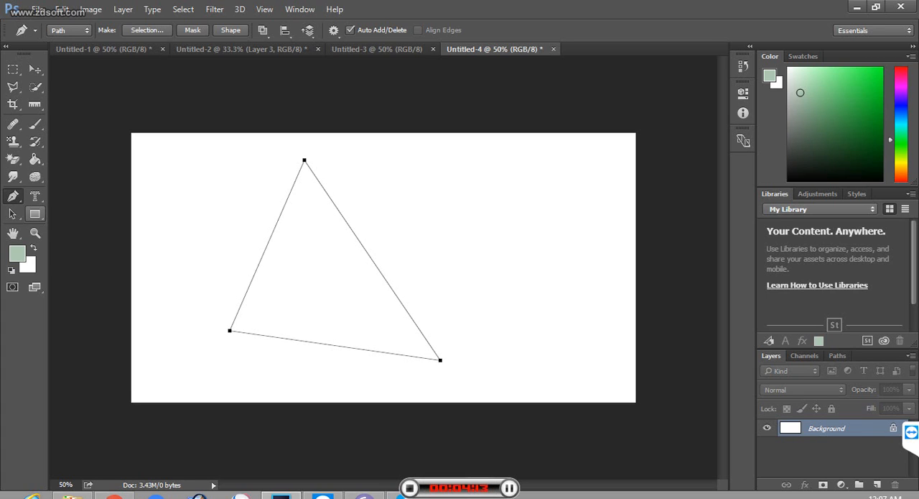
key("ctrl+z")
Step: Convert the triangular path to a selection and set the foreground colour to bright pink
key("ctrl+Return")
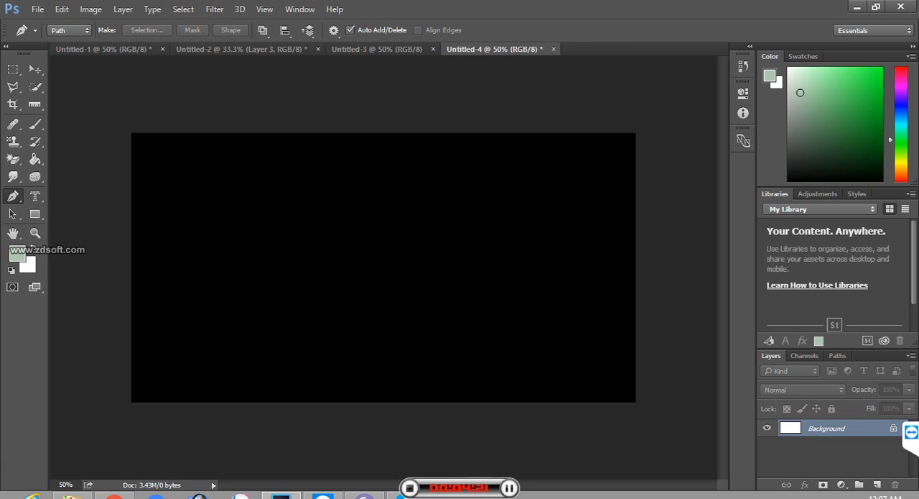
left_click(901, 75)
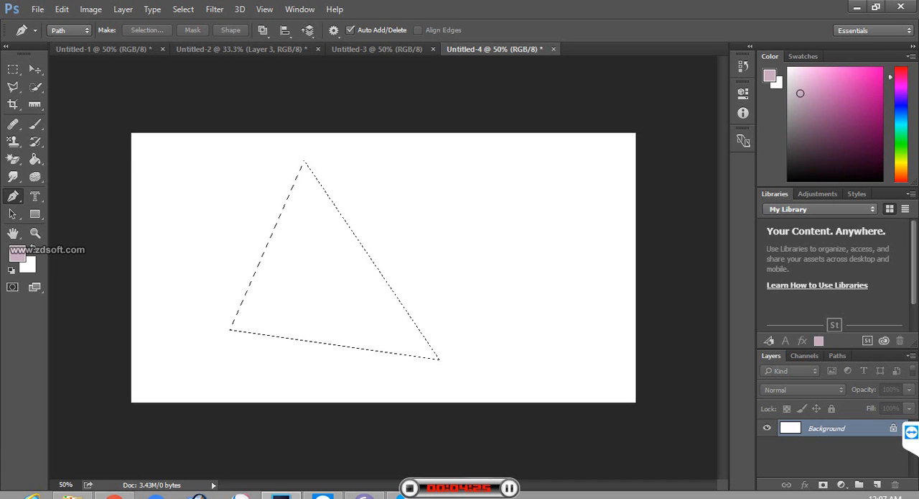
left_click(25, 251)
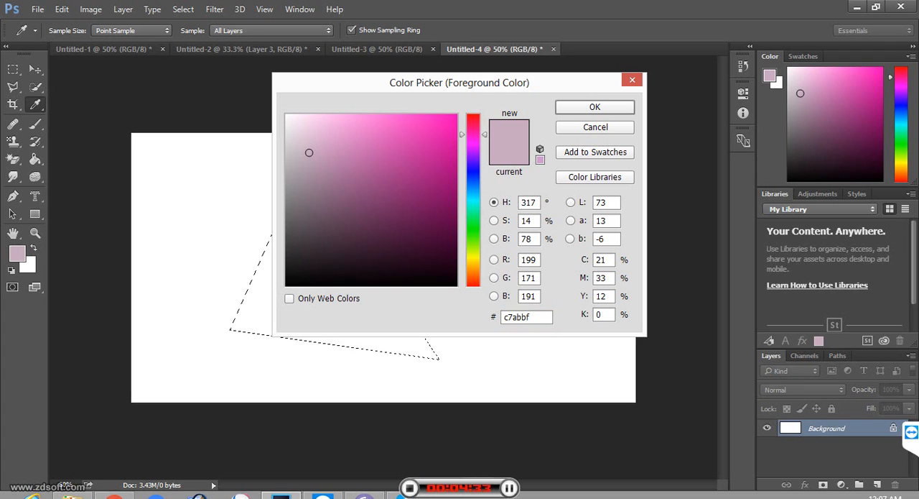
left_click(445, 154)
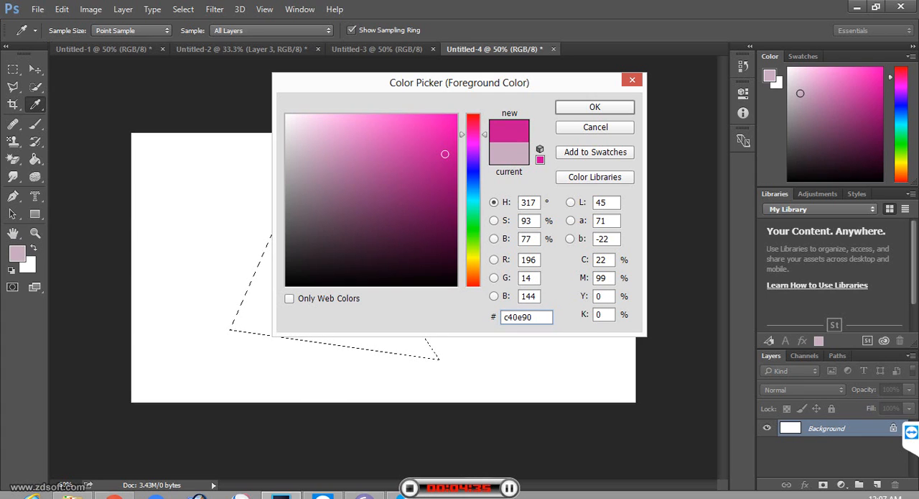
mouse_move(445, 153)
left_mouse_down()
mouse_move(445, 132)
mouse_move(445, 158)
mouse_move(439, 136)
left_mouse_up()
left_click(594, 107)
key("p")
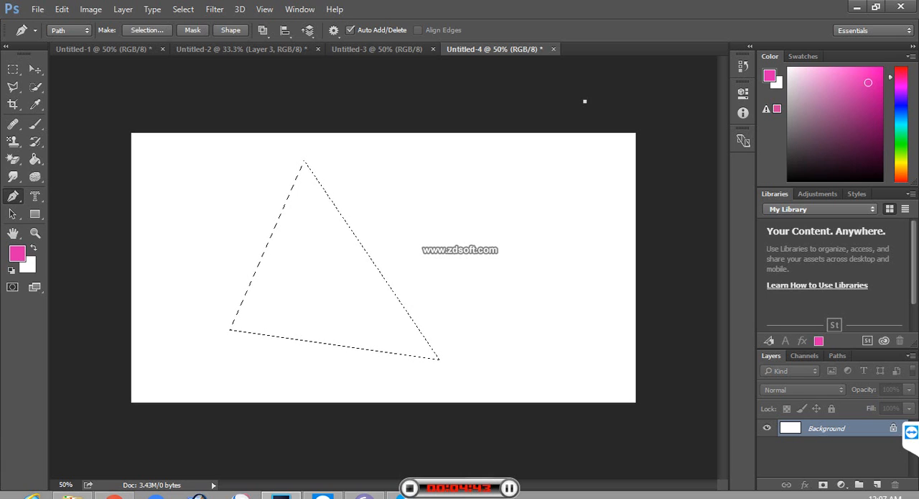
Step: Fill the triangular selection with the pink foreground colour
key("alt+Delete")
key("alt+BackSpace")
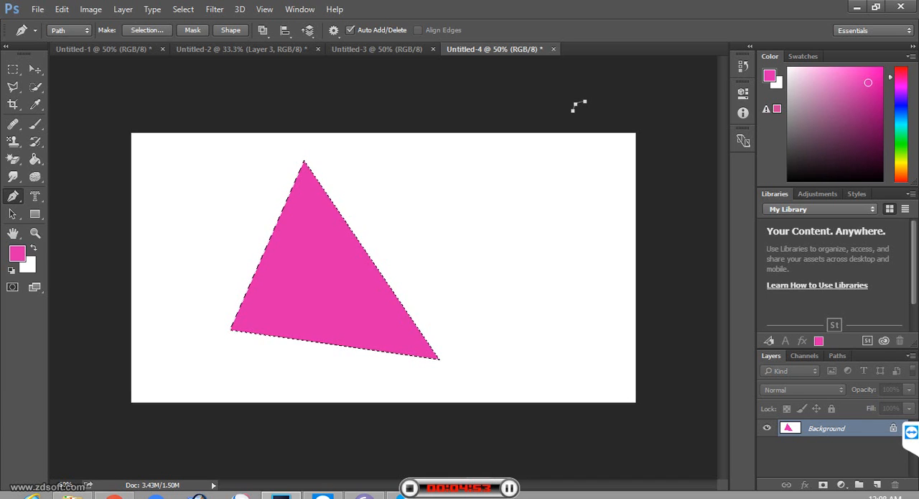
Step: View the Fill options for the triangular selection, cancel them and return to the Pen tool
key("shift+BackSpace")
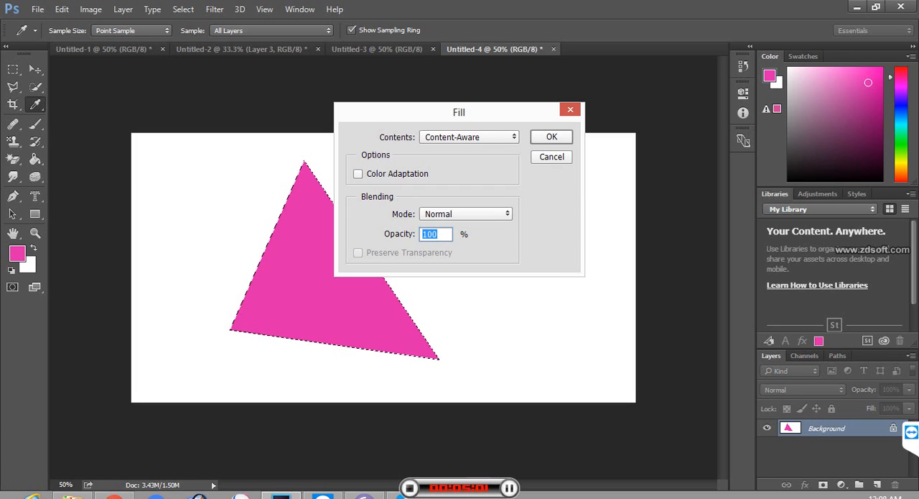
left_click(552, 157)
key("p")
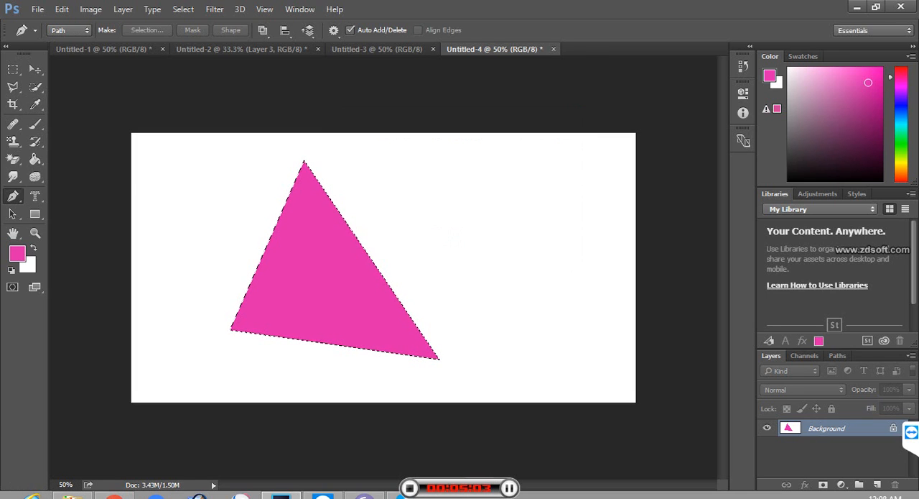
Step: Deselect the triangle and undo its pink fill together with the stray path point
key("ctrl+d")
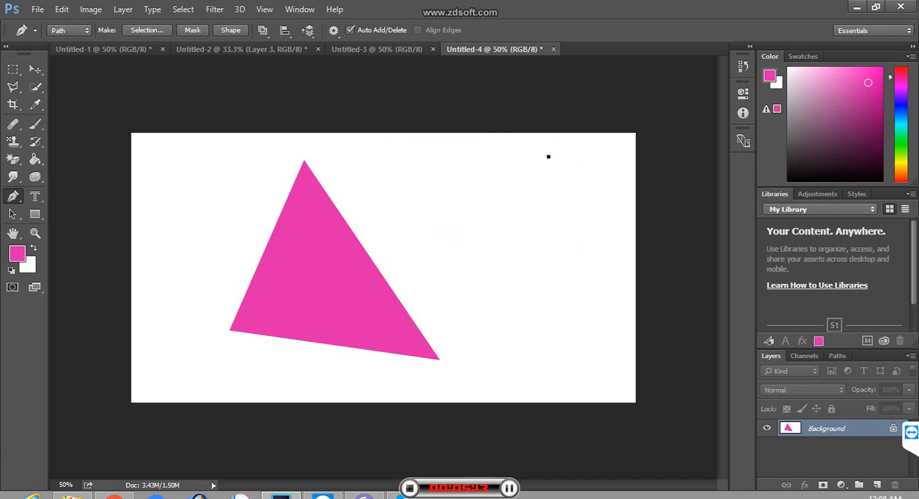
key("ctrl+z")
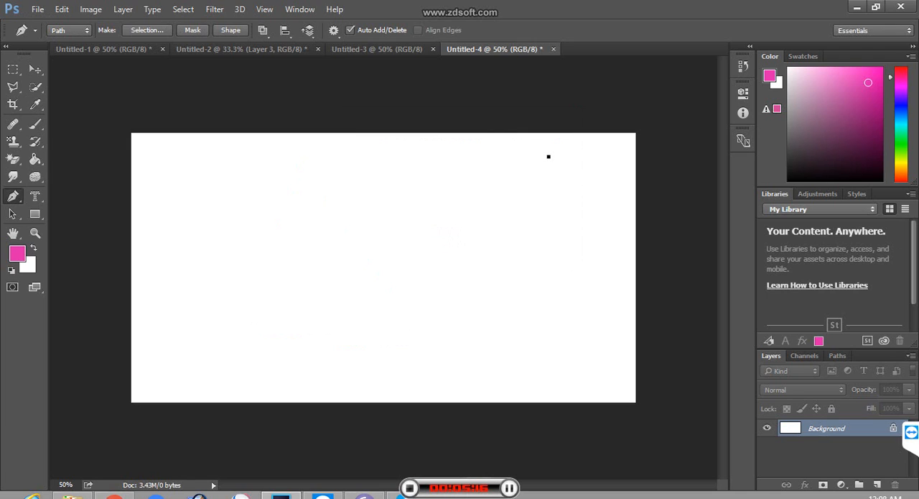
key("ctrl+alt+z")
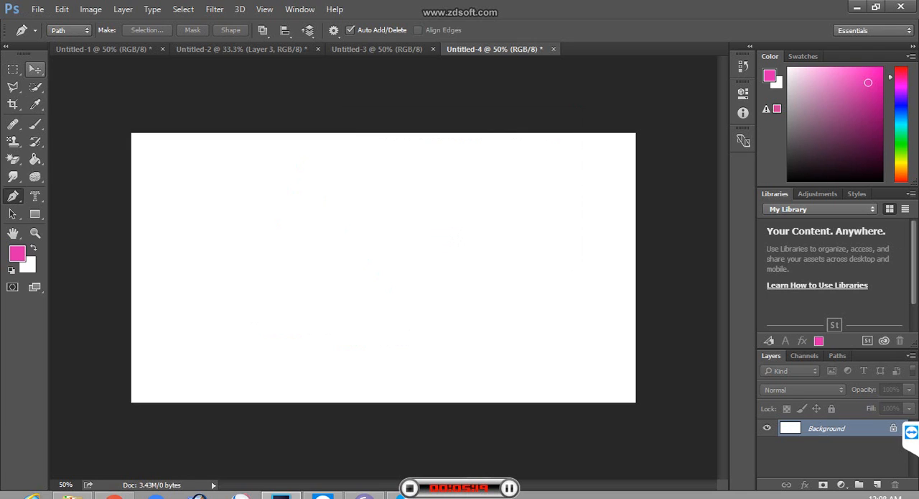
left_click(178, 108)
left_click(284, 232)
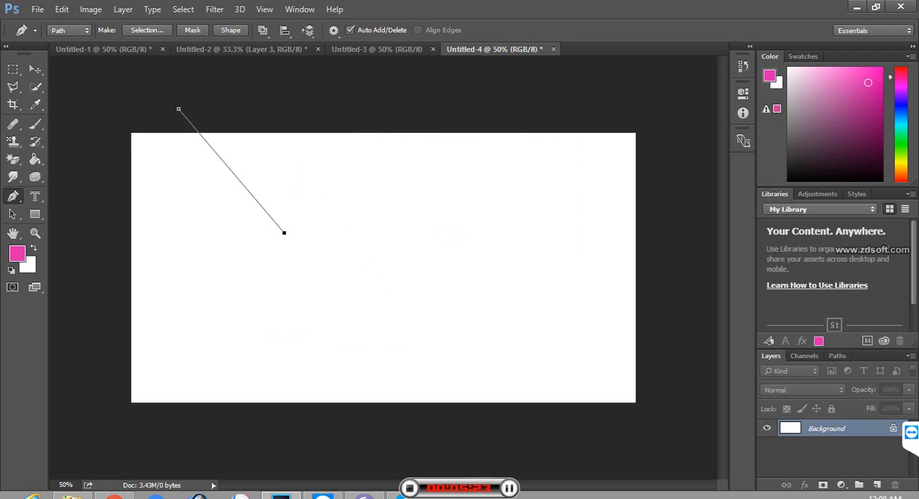
right_click(13, 196)
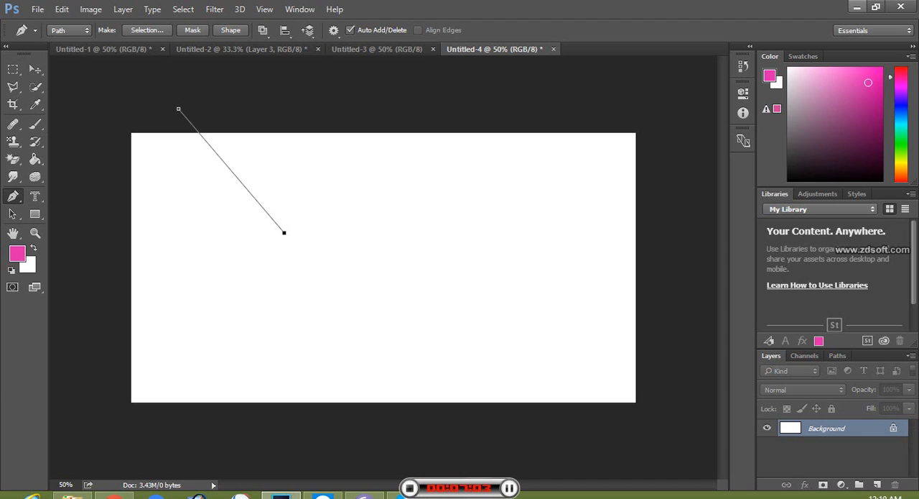
Step: Switch to the desktop and check the Wi-Fi connection in the Networks list
left_click(857, 6)
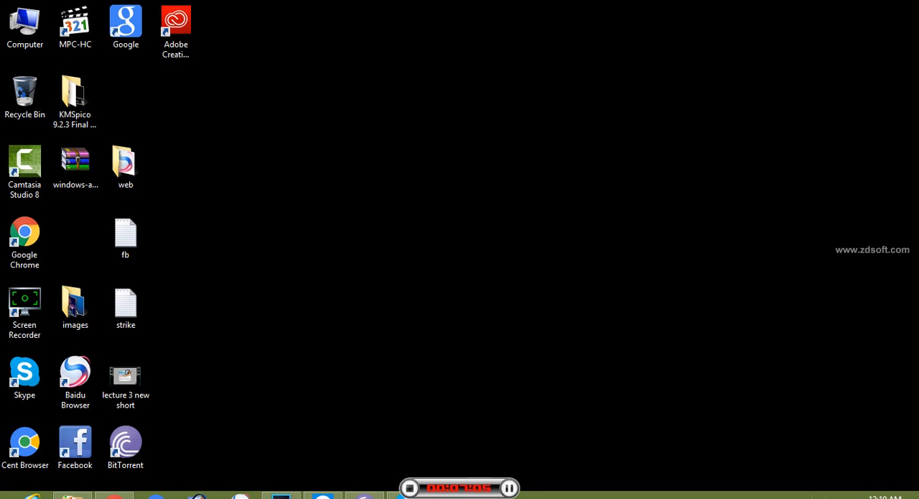
left_click(829, 497)
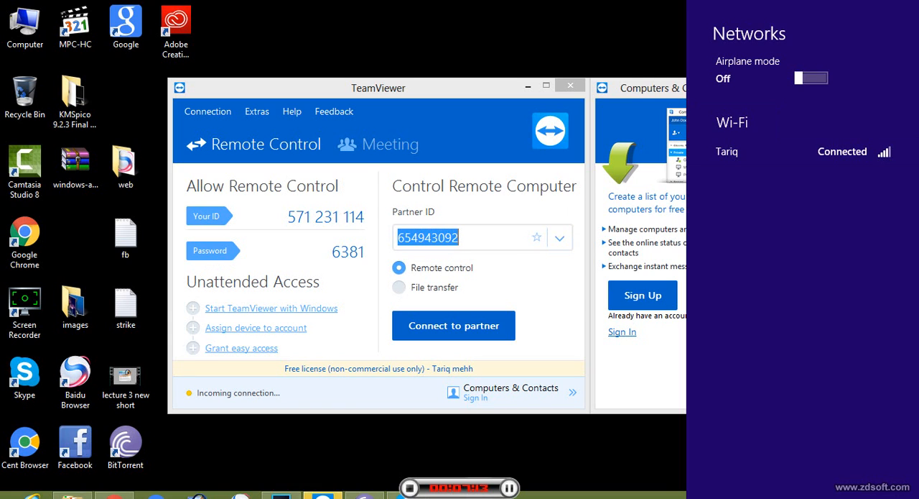
key("Escape")
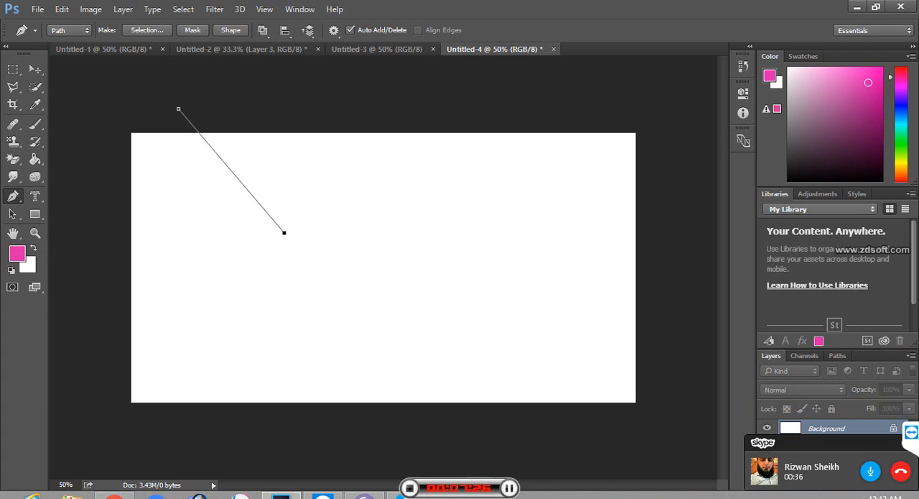
Step: Reactivate the Pen tool and delete the open path that starts outside the canvas
left_click(13, 177)
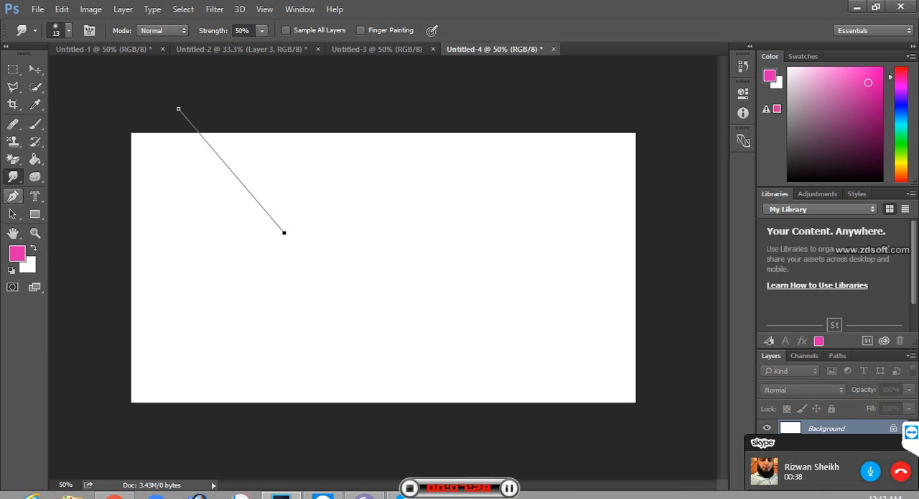
left_click(13, 196)
key("Escape")
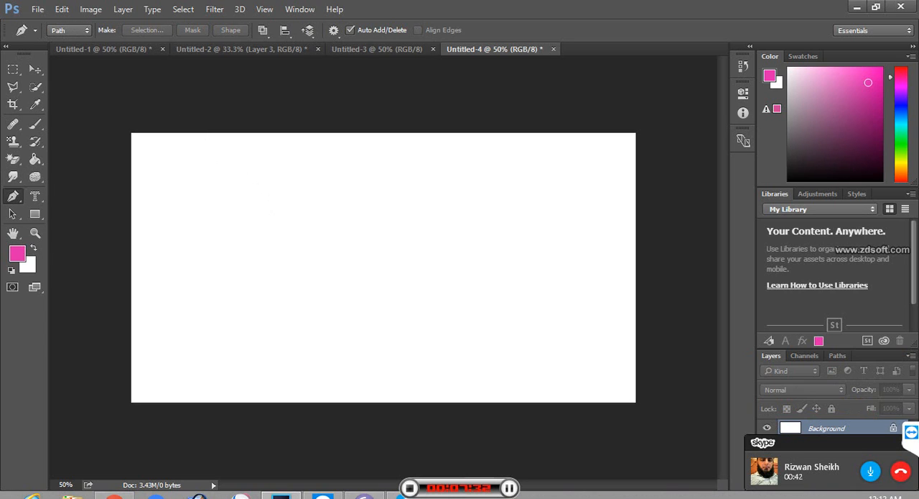
right_click(13, 196)
left_click(51, 196)
left_click(51, 195)
left_click(178, 333)
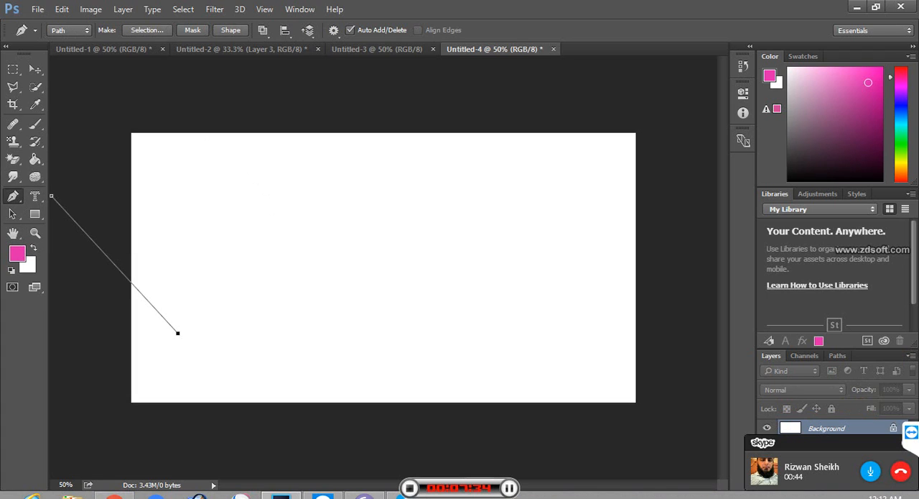
key("Escape")
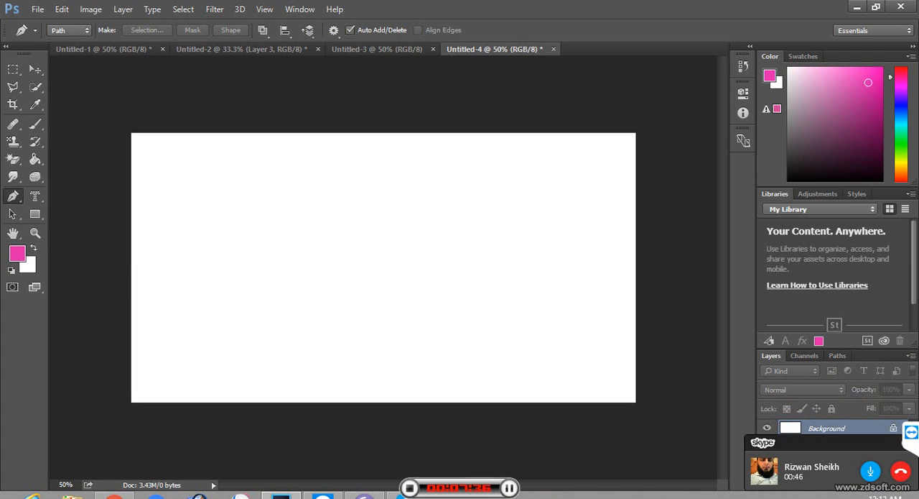
left_click(207, 335)
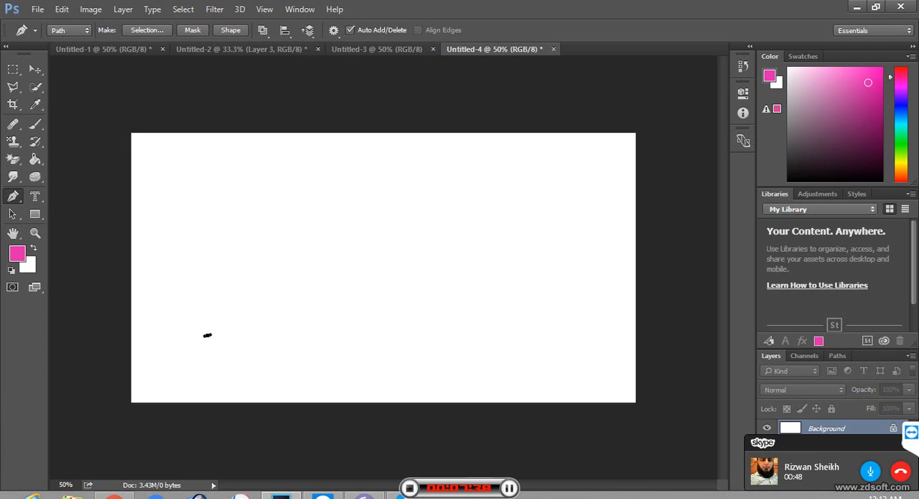
key("Escape")
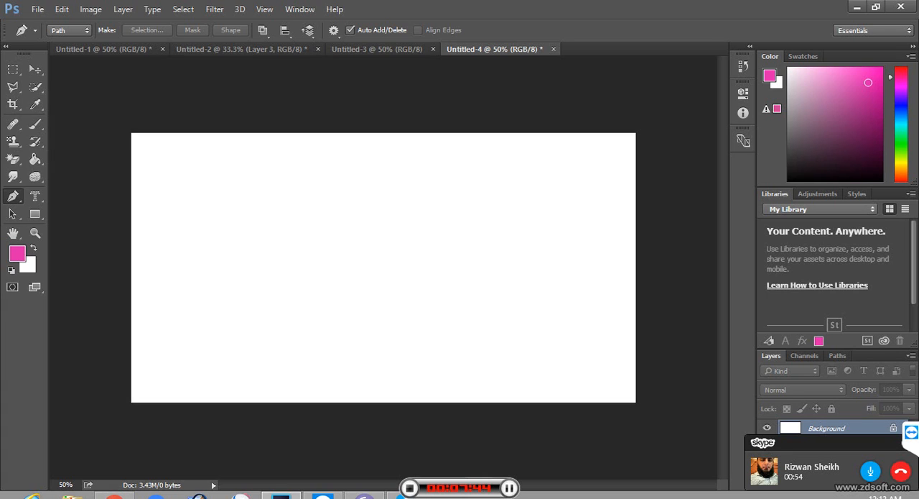
Step: Draw a wide closed triangular path across the middle of the canvas with the Pen tool
left_click(191, 309)
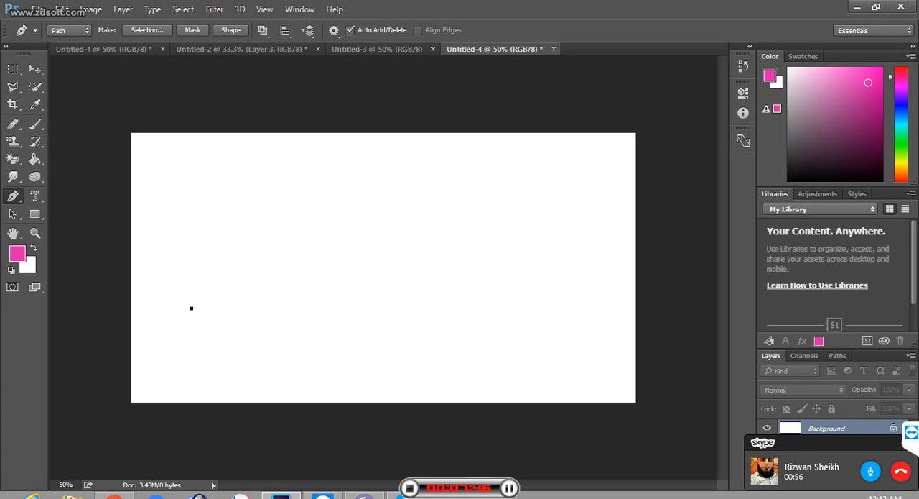
left_click(386, 171)
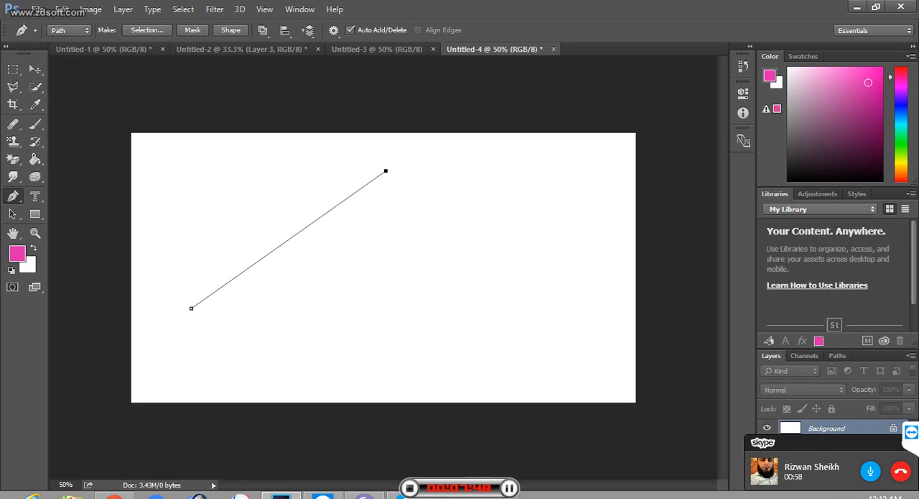
left_click(474, 347)
left_click(192, 309)
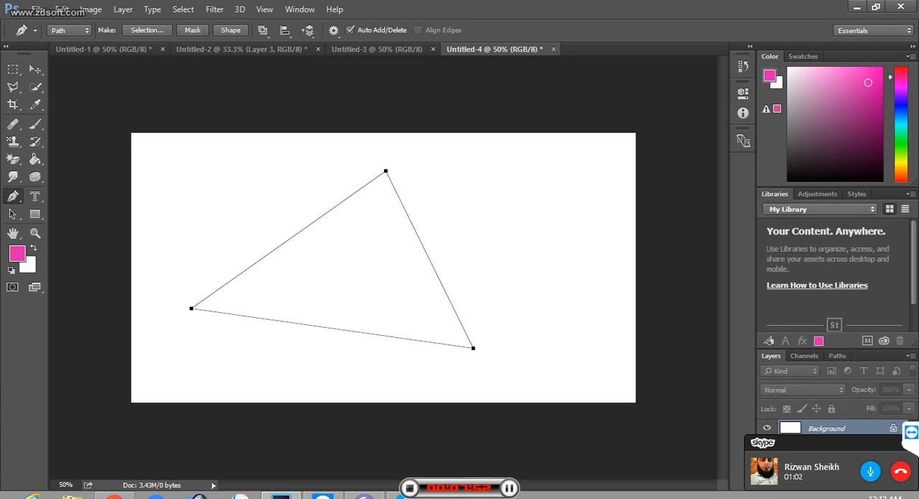
Step: Curve the triangle's left and top corners with the Convert Point tool by pulling out long direction handles
right_click(13, 196)
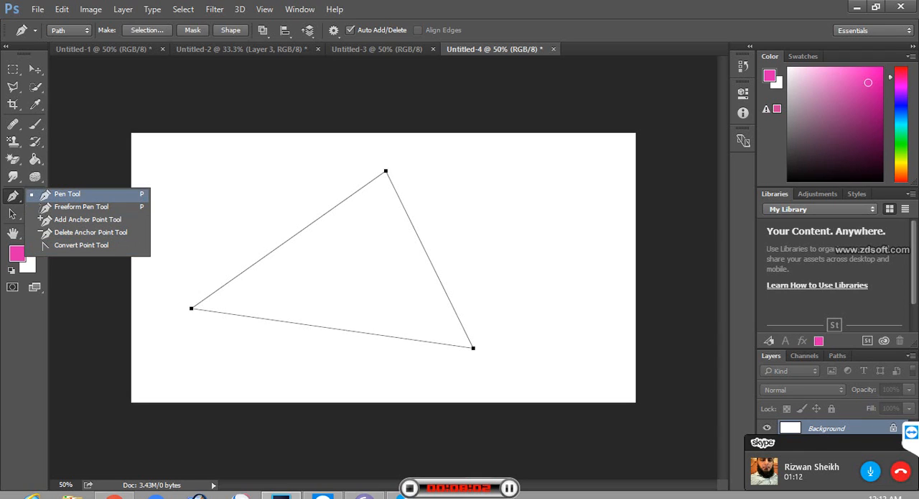
left_click(81, 245)
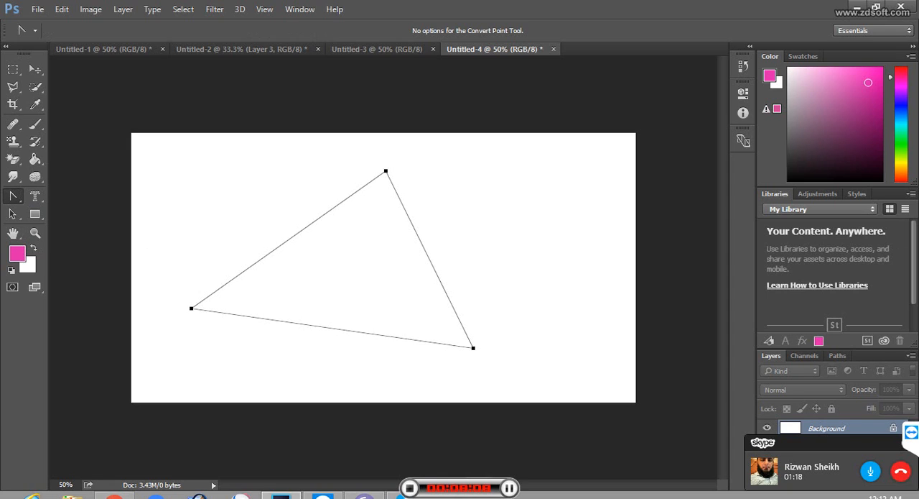
left_click_drag(191, 308, 248, 453)
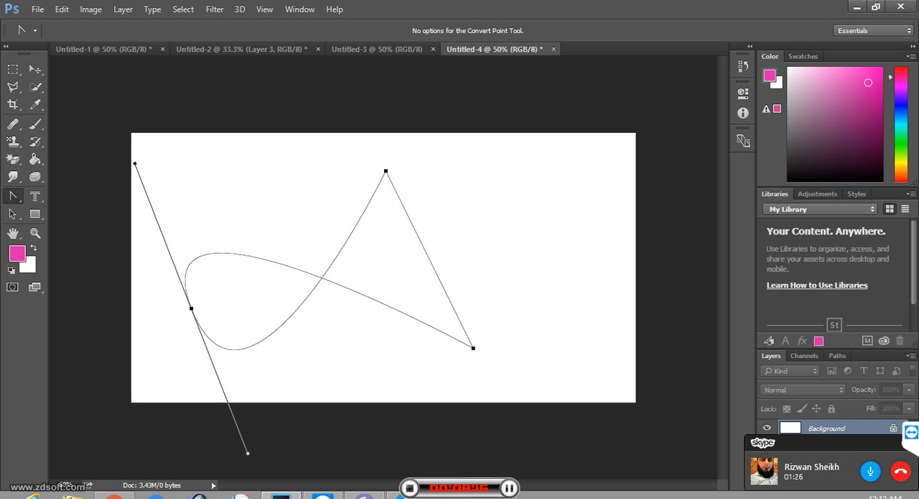
left_click_drag(386, 171, 622, 204)
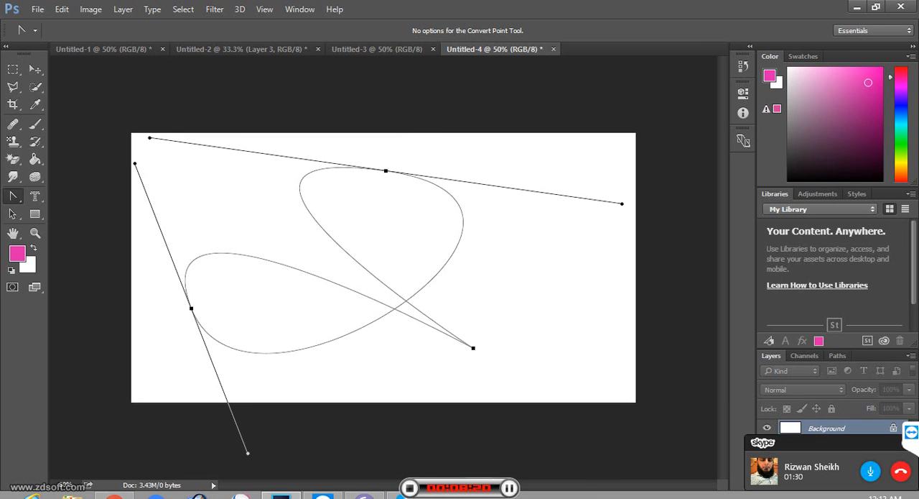
Step: Curve the path's lower-right corner with the Convert Point tool by pulling a long direction handle below the canvas
key("Escape")
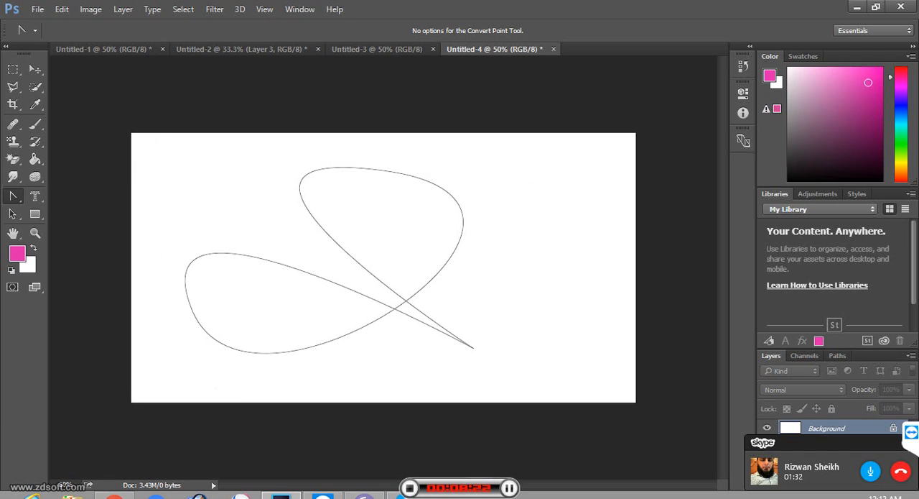
left_click(474, 348)
left_click_drag(473, 348, 438, 468)
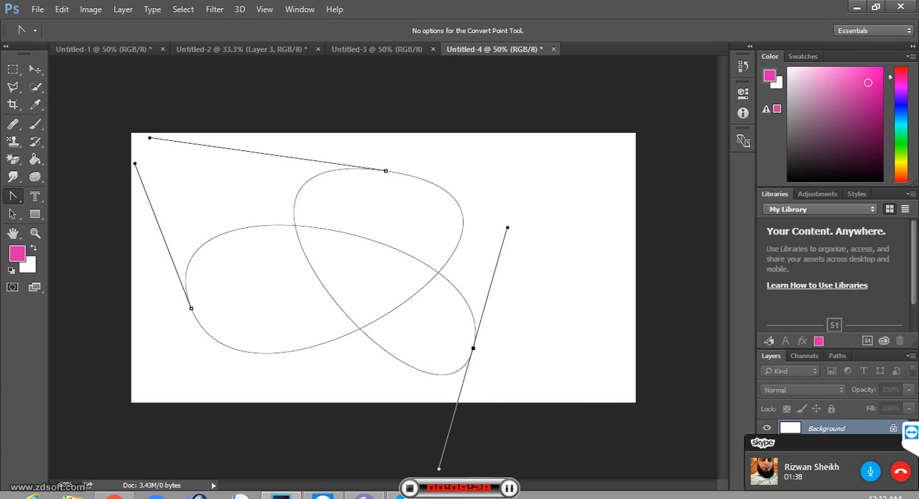
Step: Add four anchor points along the curved path's left loop and crossing segments using the Freeform Pen tool
right_click(13, 196)
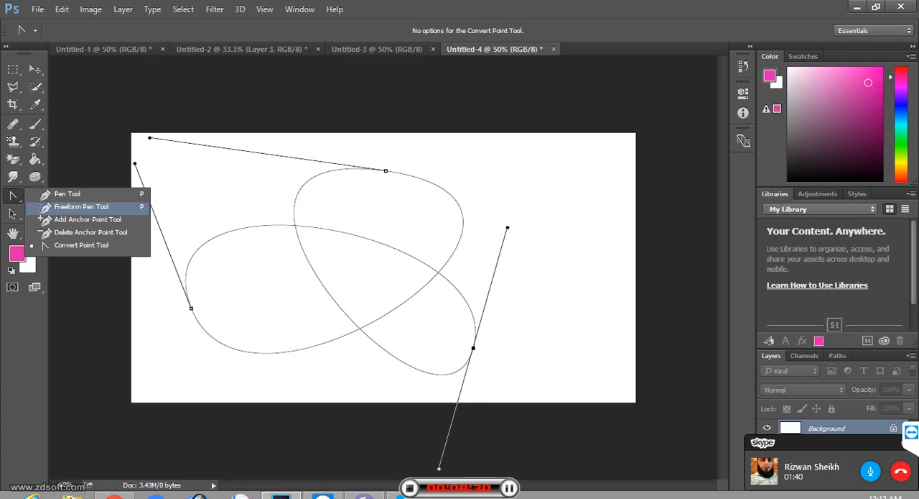
left_click(82, 206)
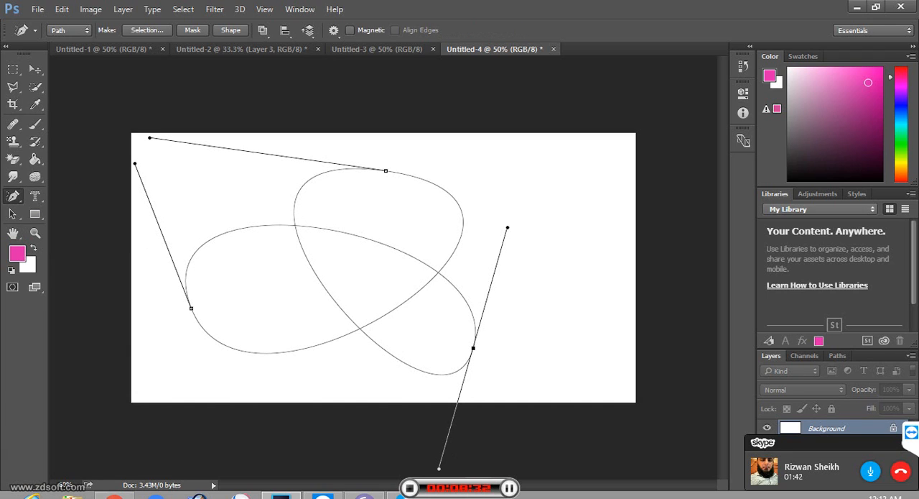
left_click(238, 229)
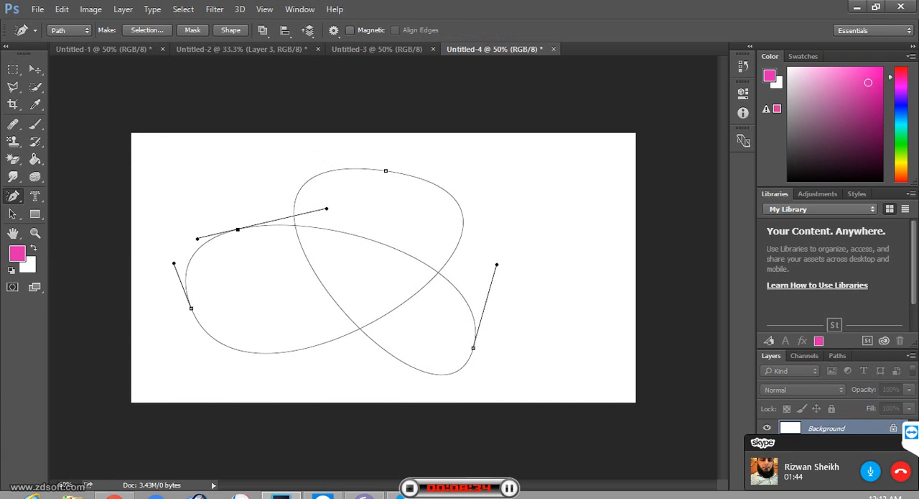
left_click(416, 293)
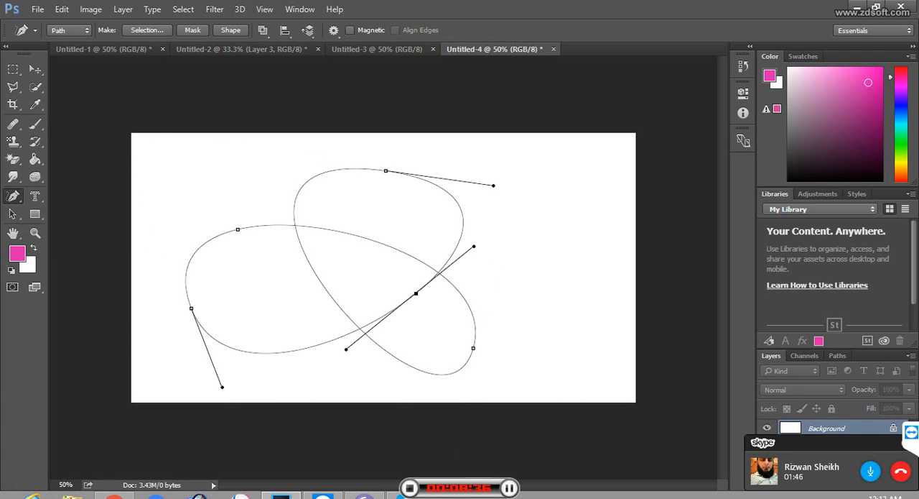
left_click(257, 353)
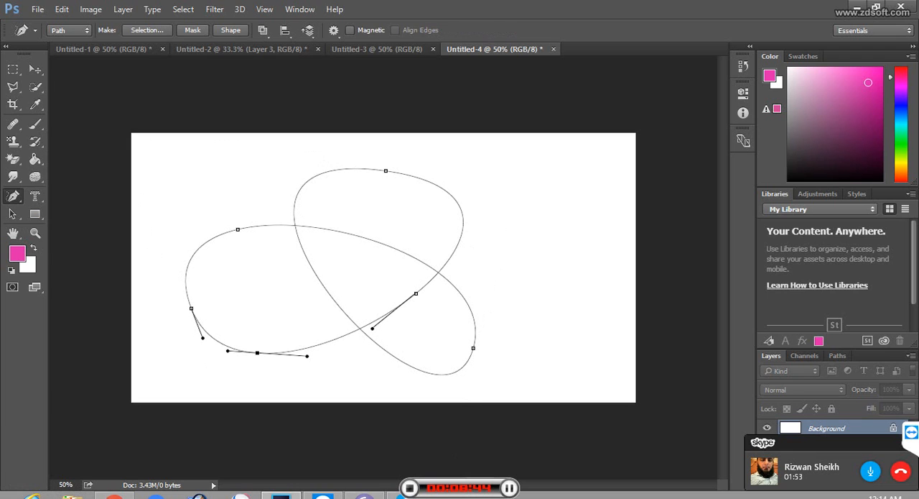
left_click(362, 236)
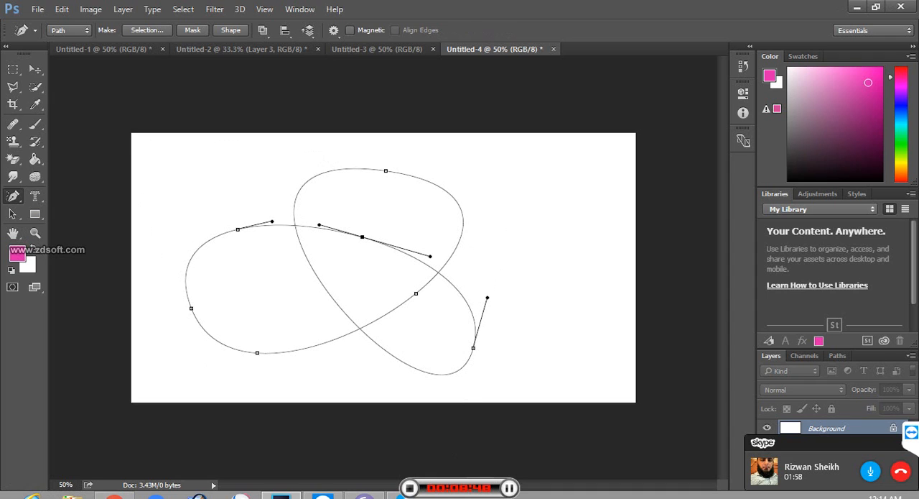
Step: Reshape the path with the Convert Point tool: re-curve the left loop's upper anchor, raise its lower anchor, and nudge the upper loop's right segment inward
right_click(13, 195)
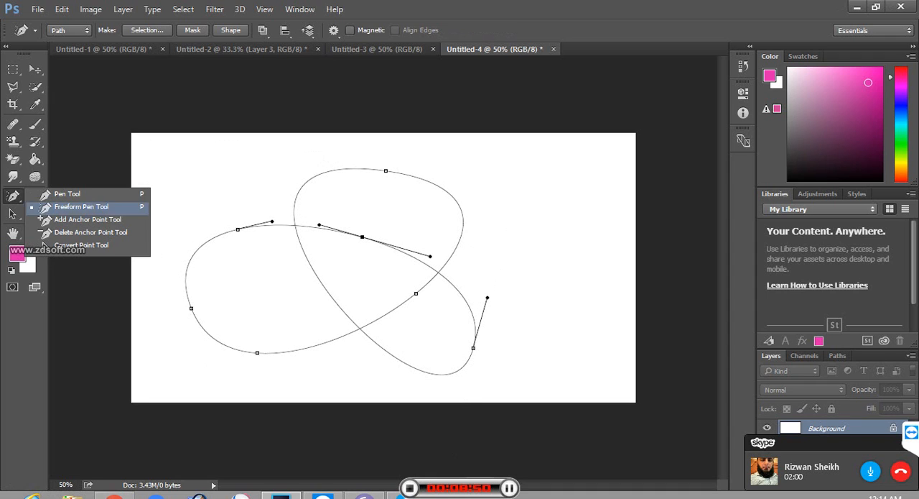
left_click(43, 245)
left_click(238, 229)
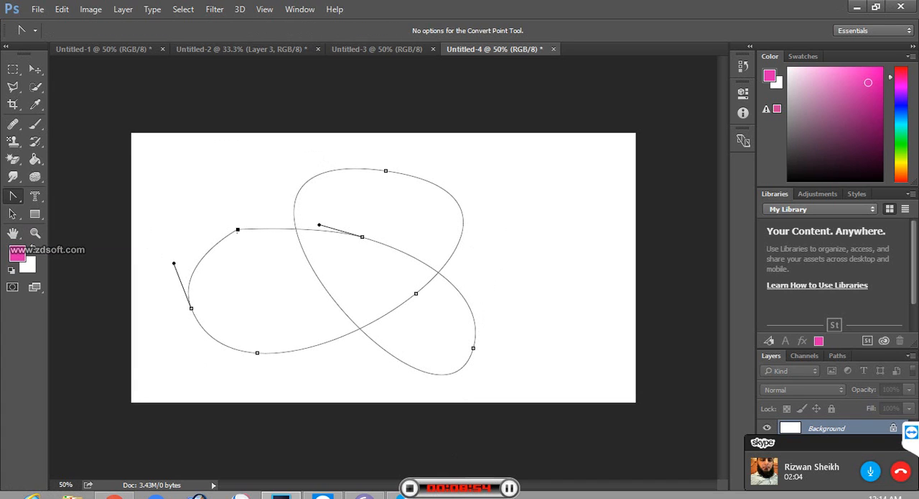
left_click_drag(238, 233, 258, 304)
left_click(238, 230)
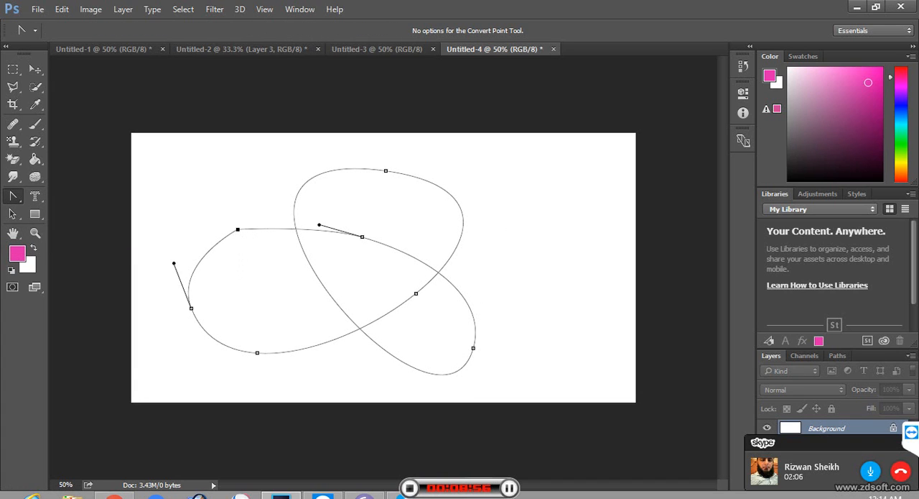
left_click_drag(238, 229, 249, 288)
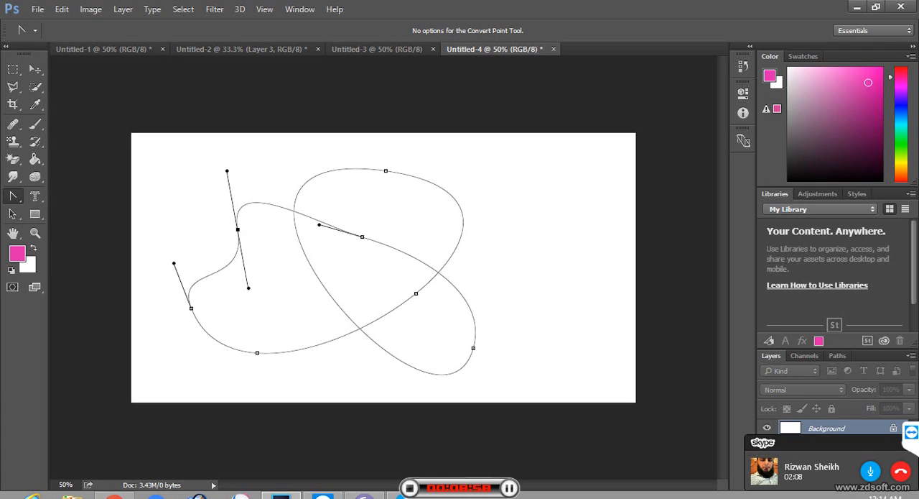
left_click_drag(257, 353, 258, 301)
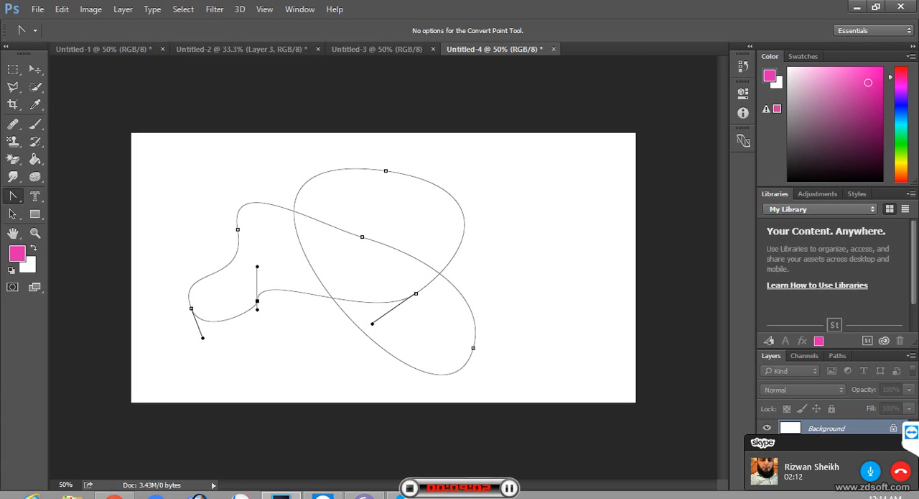
left_click_drag(465, 221, 460, 221)
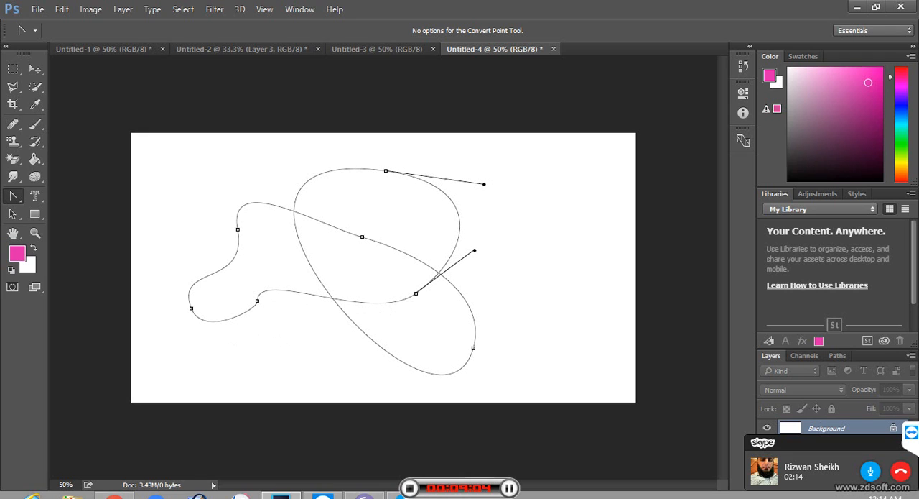
Step: Add an anchor point on the right side of the upper loop with the Freeform Pen tool
right_click(13, 196)
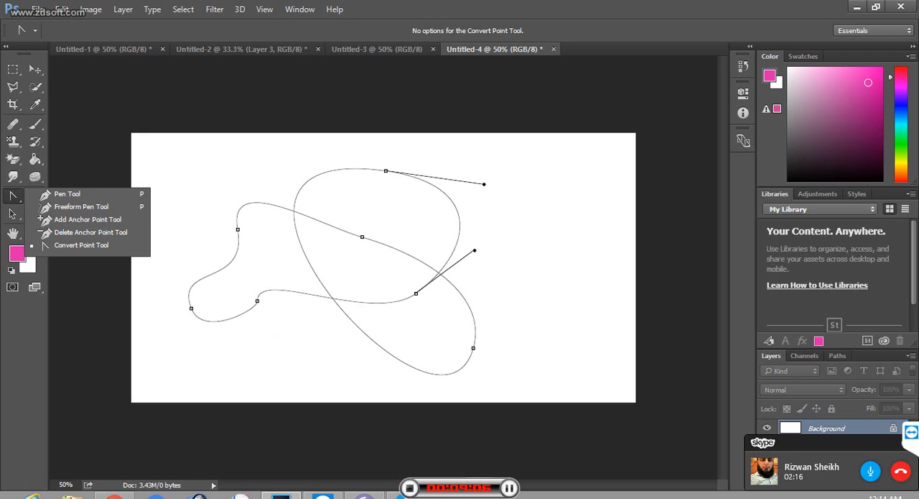
left_click(80, 206)
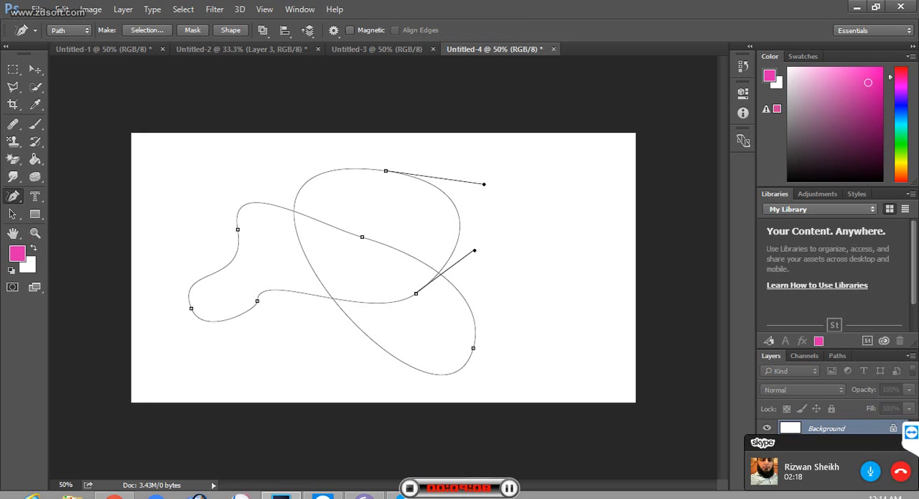
left_click(457, 208)
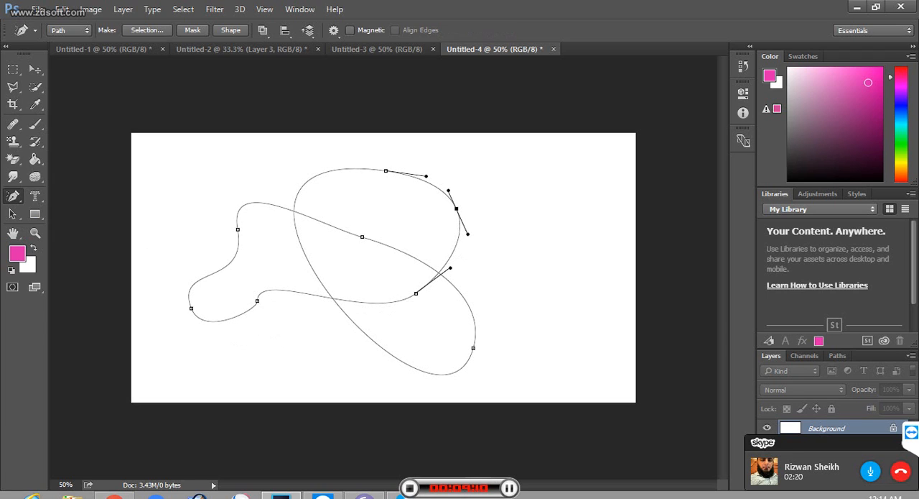
Step: Convert the upper loop's new right anchor to a corner and pull out diagonal direction handles that twist the curve
right_click(13, 196)
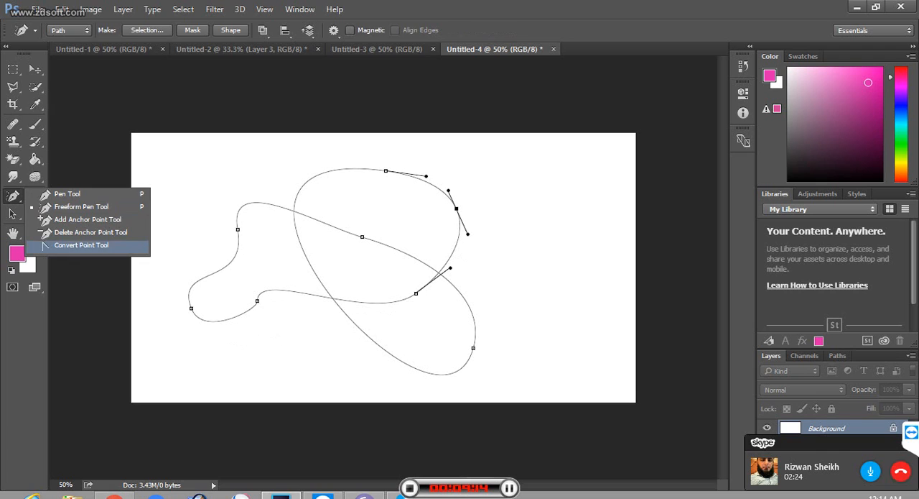
left_click(81, 245)
left_click(457, 208)
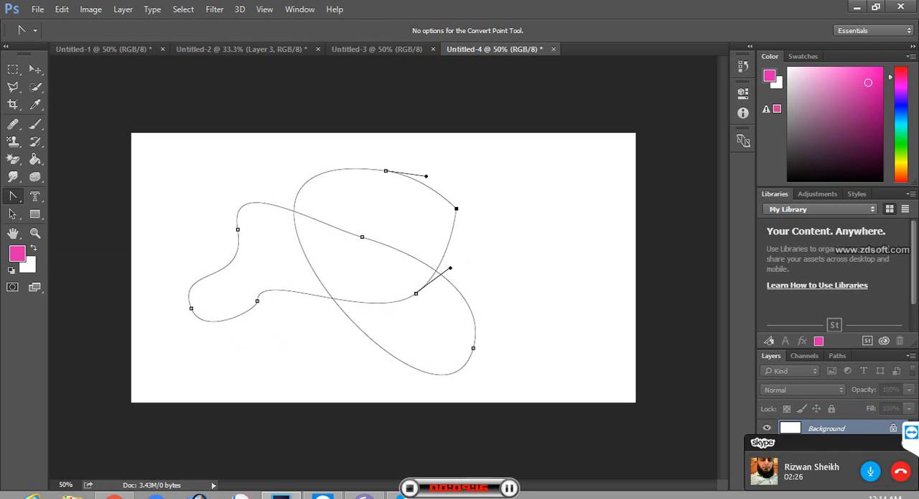
left_click_drag(457, 209, 486, 208)
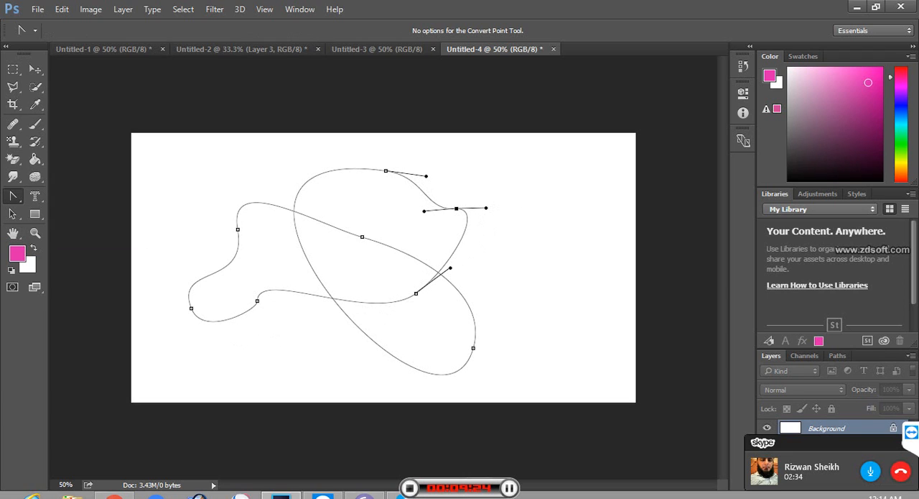
left_click_drag(424, 211, 395, 210)
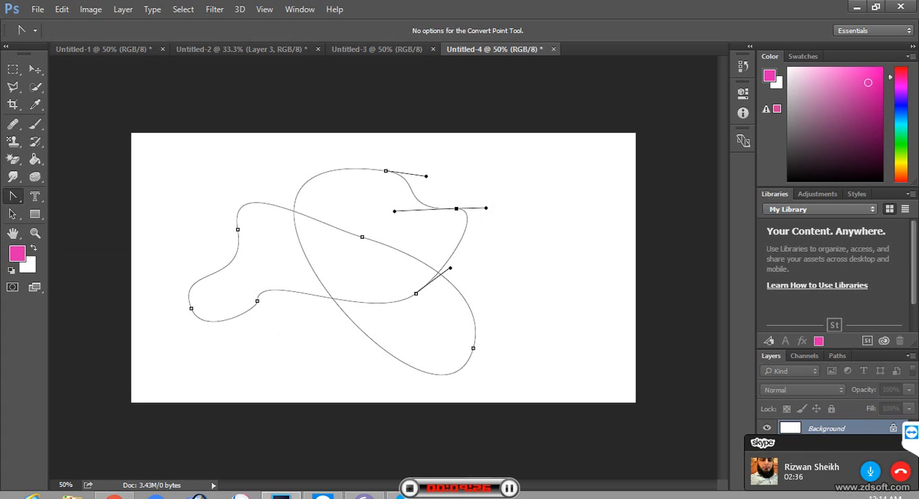
left_click_drag(457, 209, 412, 184)
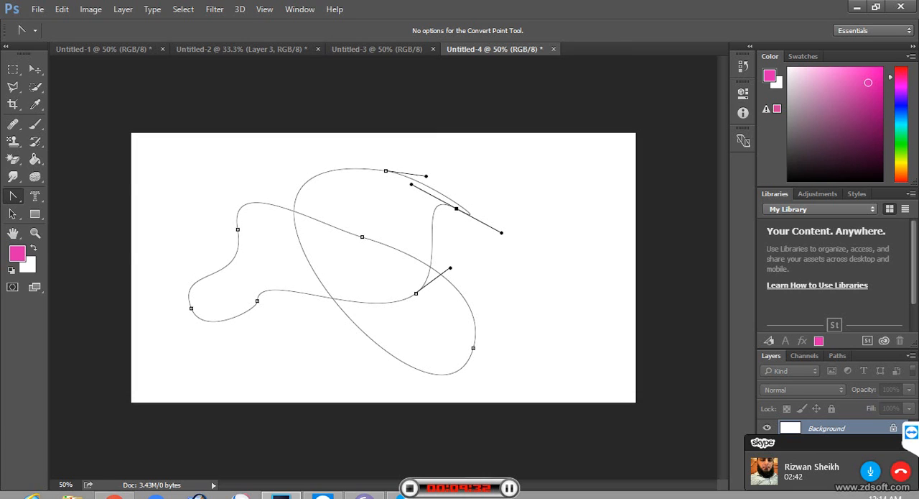
Step: With the Add Anchor Point tool, swap the upper loop's right anchor and the left loop's upper anchor across the path, and shift the top anchor slightly left
left_click(13, 196)
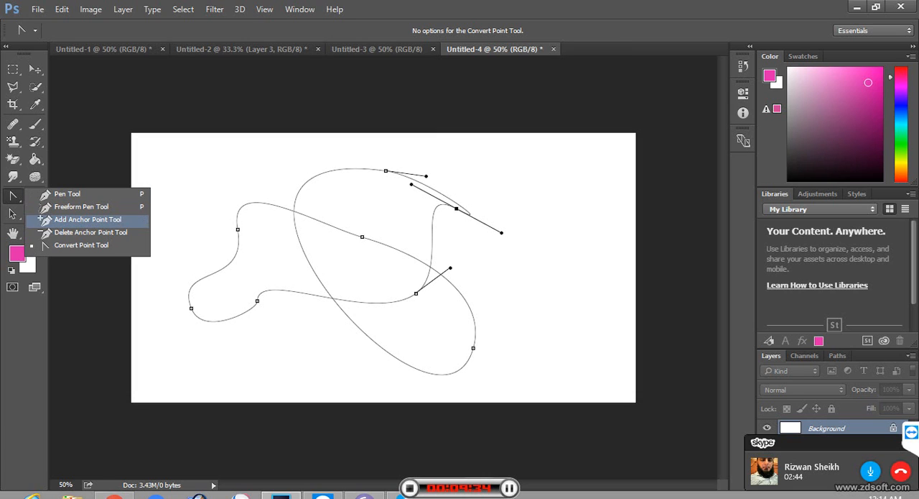
left_click(87, 219)
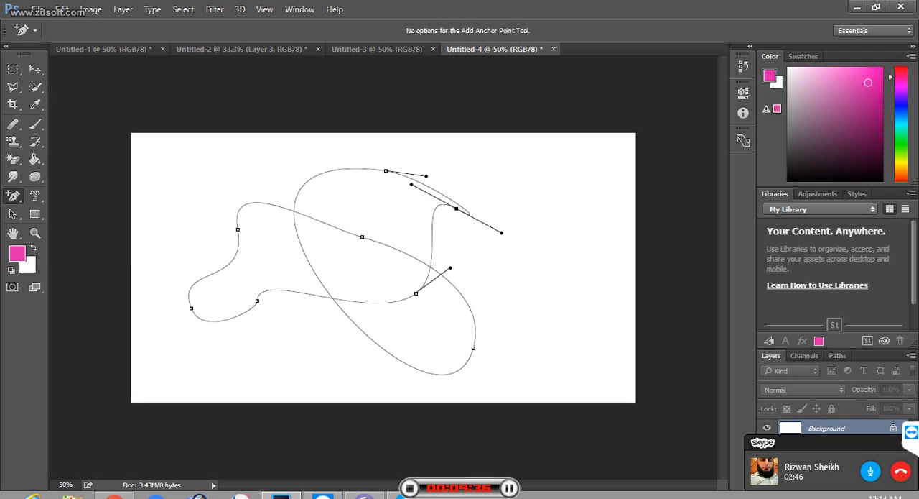
left_click_drag(456, 209, 242, 279)
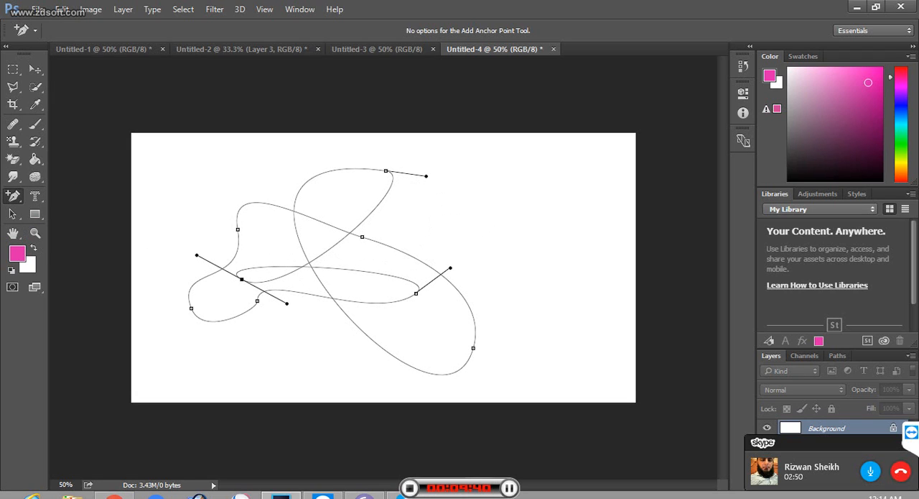
left_click_drag(238, 229, 446, 336)
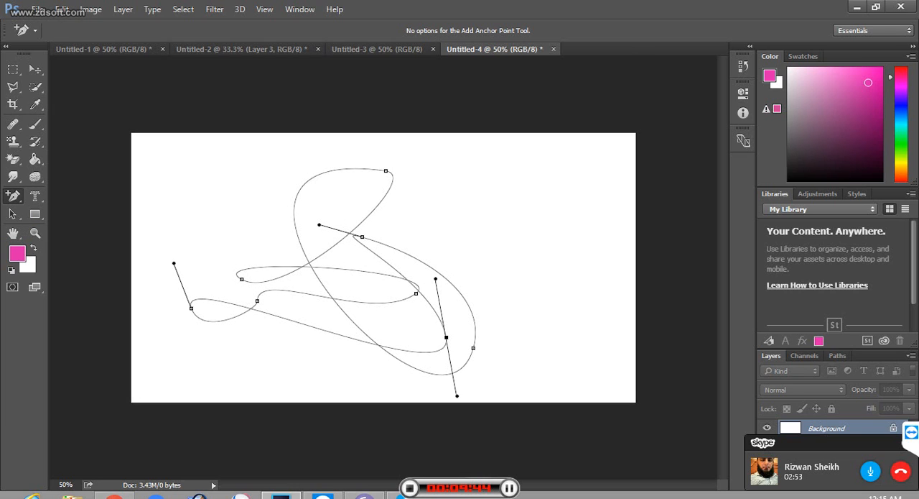
left_click_drag(386, 171, 363, 164)
Step: Remove five anchor points from the path with the Delete Anchor Point tool, keeping the three left ones' outer pair and the inner lower-right one
right_click(13, 195)
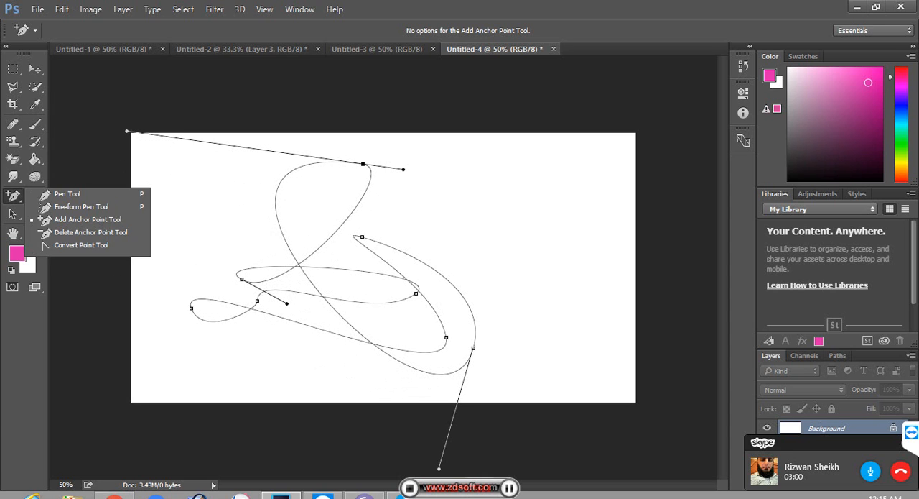
left_click(90, 232)
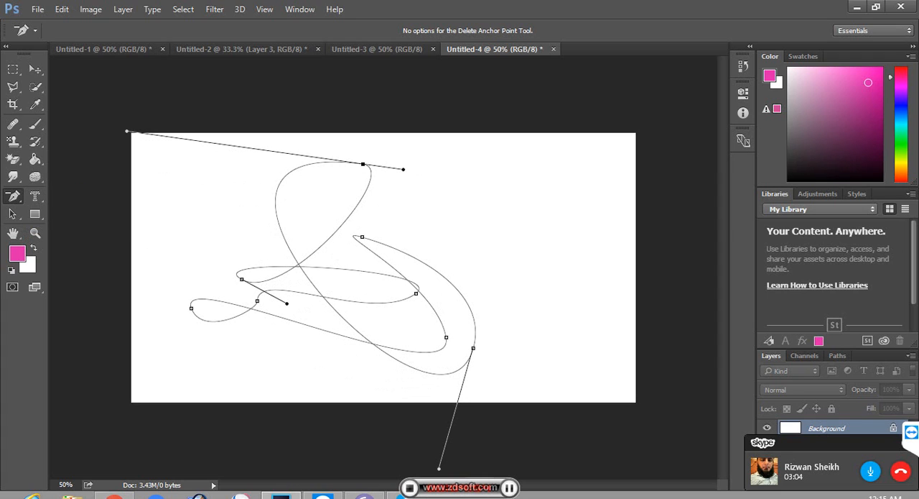
left_click(363, 164)
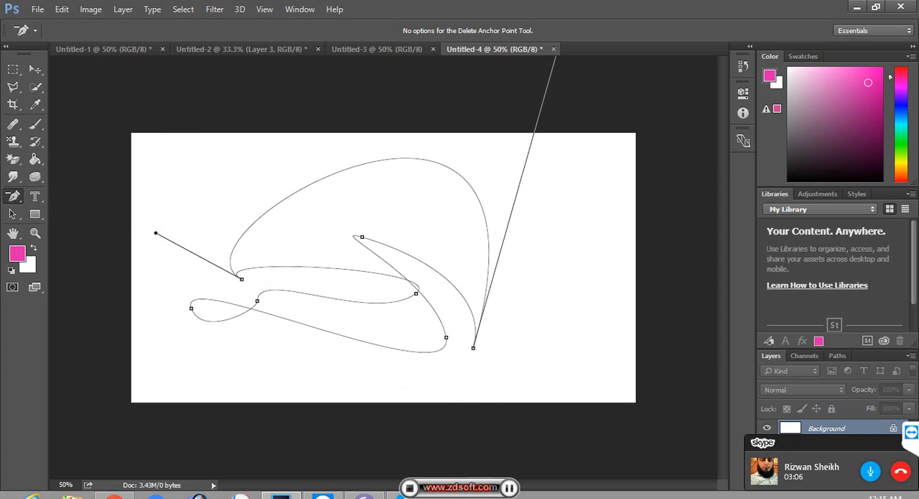
left_click(416, 293)
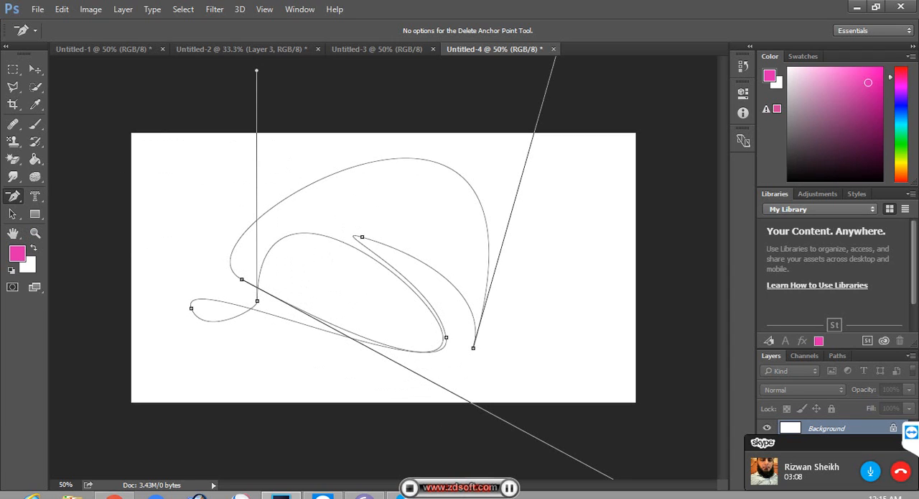
left_click(258, 301)
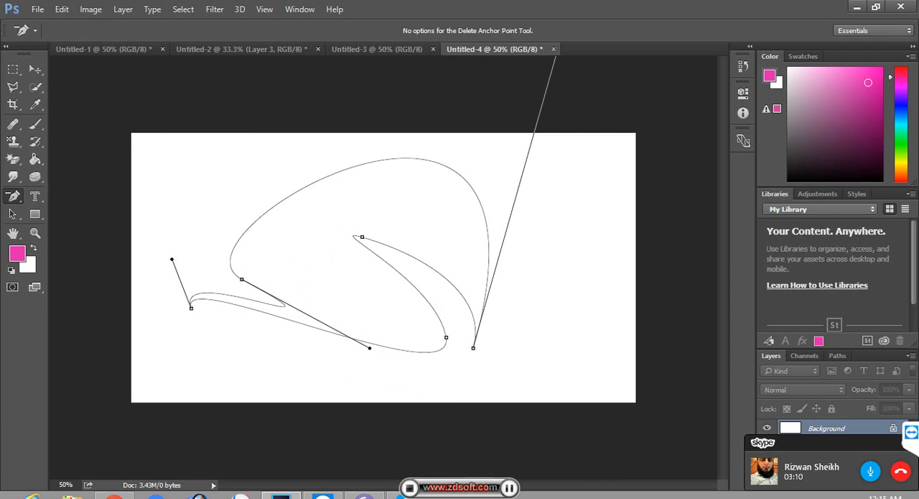
left_click(362, 236)
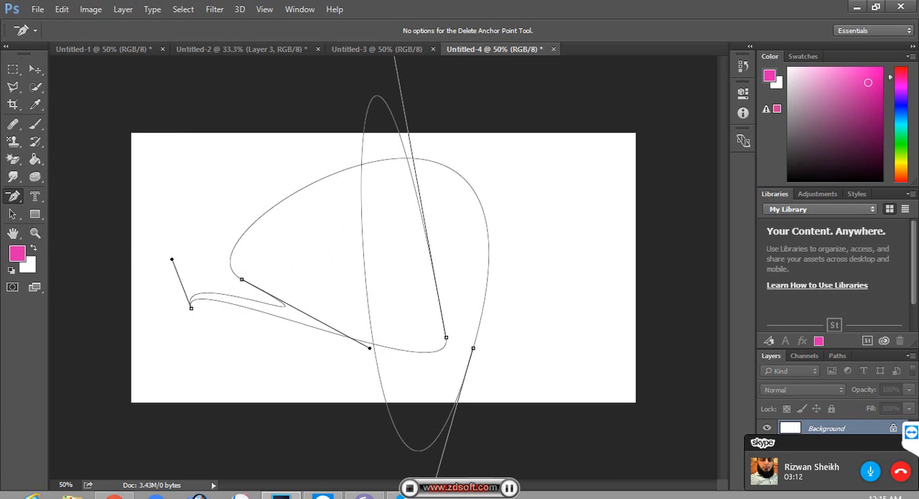
left_click(474, 347)
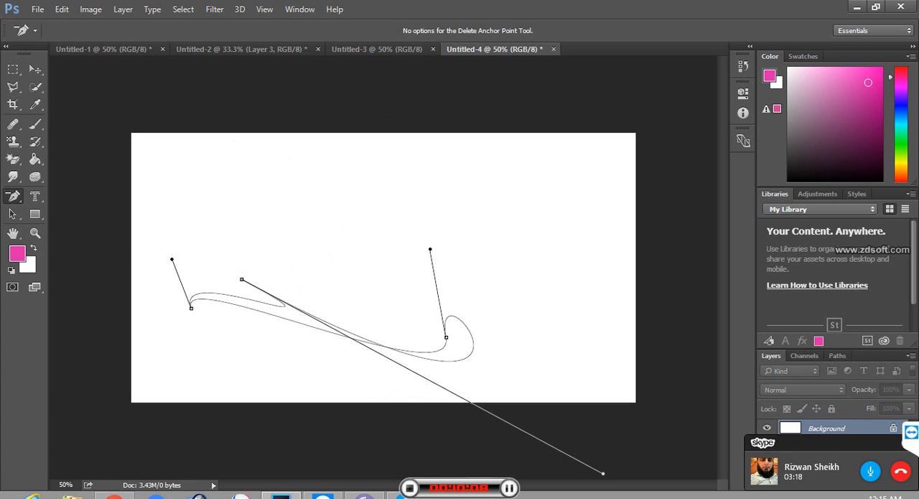
Step: Convert the remaining path to a selection and fill it with the pink foreground color
key("ctrl+Return")
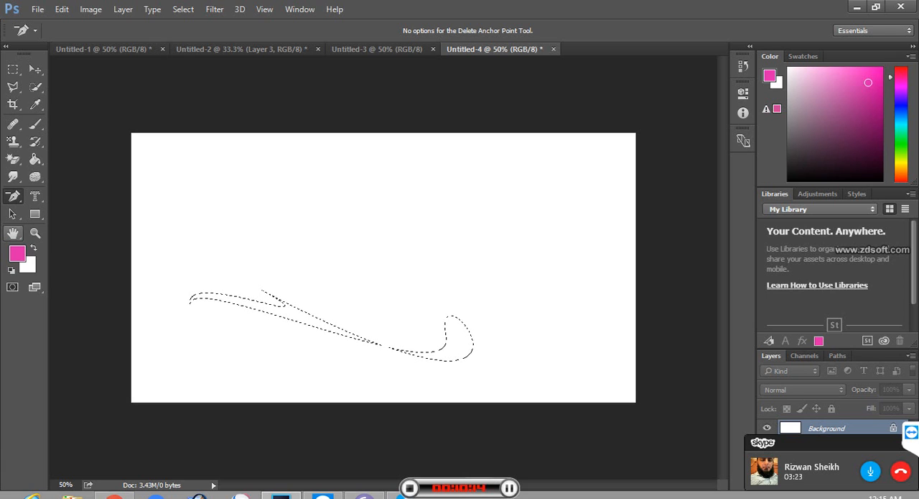
key("alt+BackSpace")
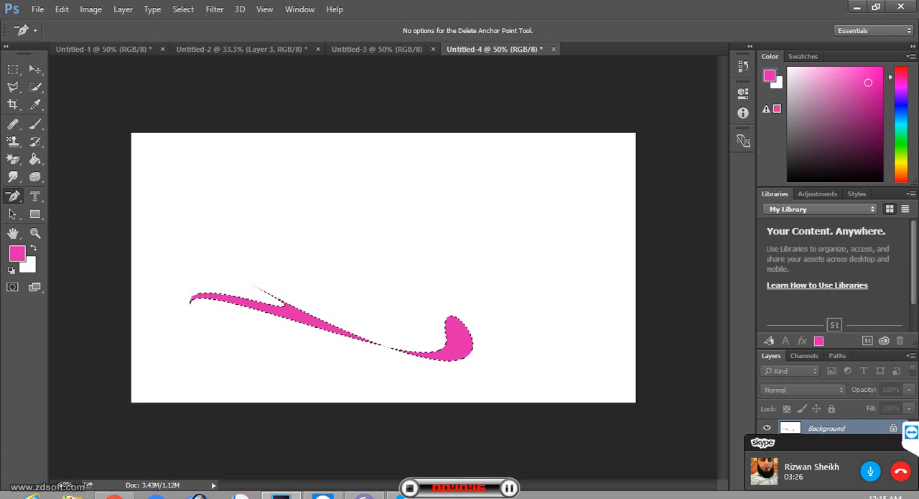
Step: Deselect the pink-filled shape and try to move it upward with the Move tool
key("ctrl+d")
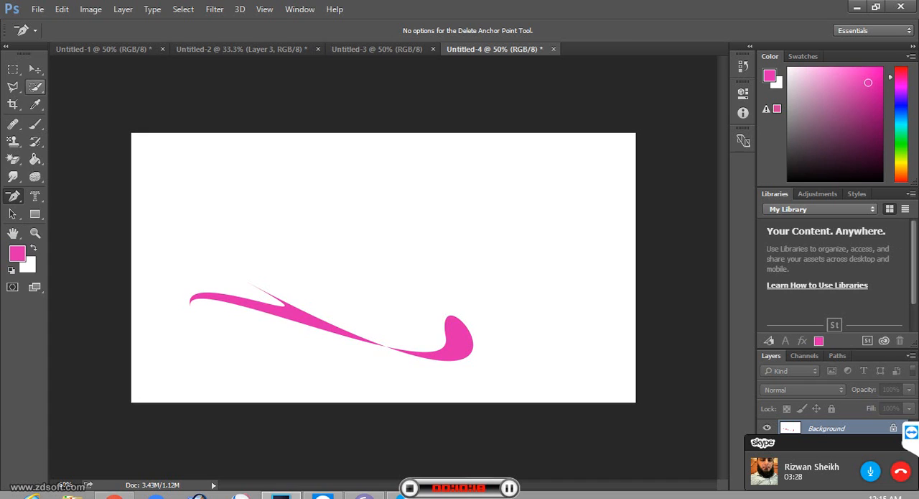
left_click(36, 69)
left_click_drag(270, 301, 288, 253)
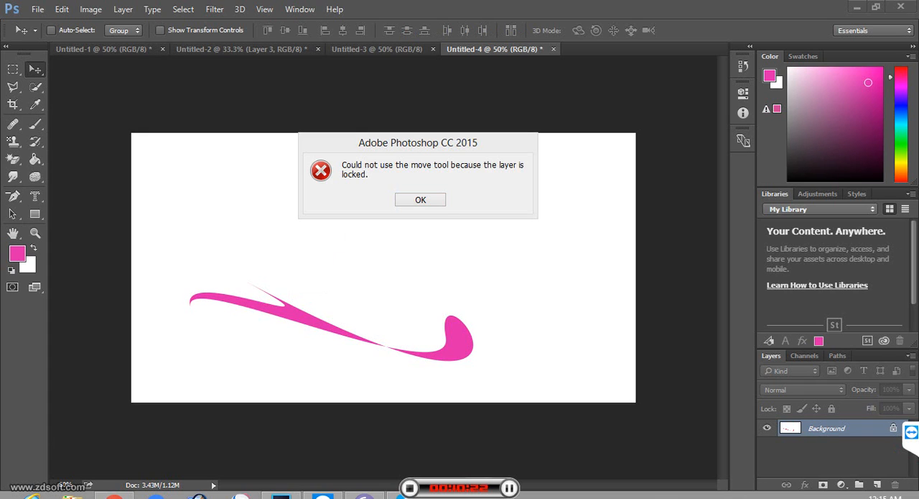
key("Return")
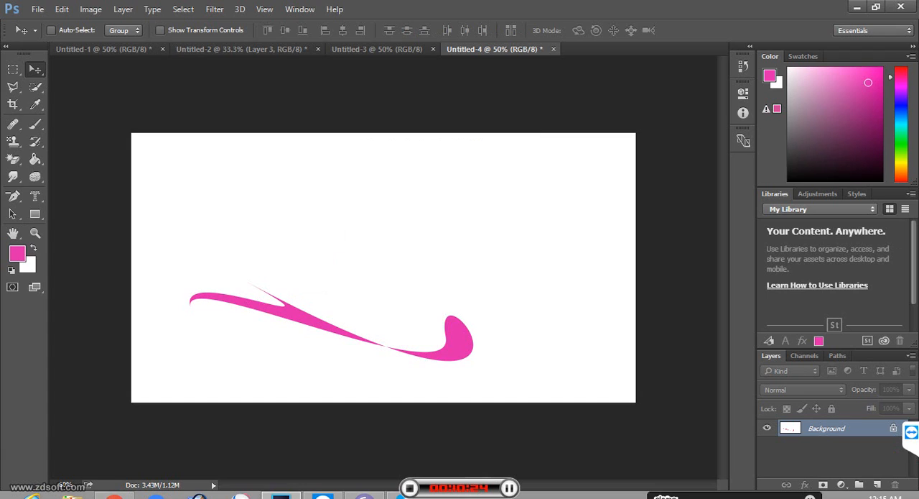
Step: Undo the shape's pink fill and draw a closed three-point triangular path with the Pen tool on the canvas's left half
key("ctrl+z")
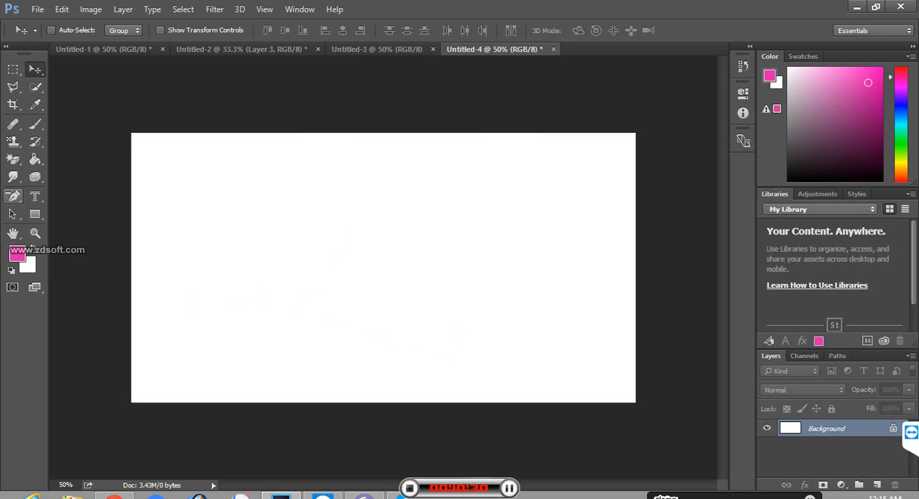
left_click(14, 196)
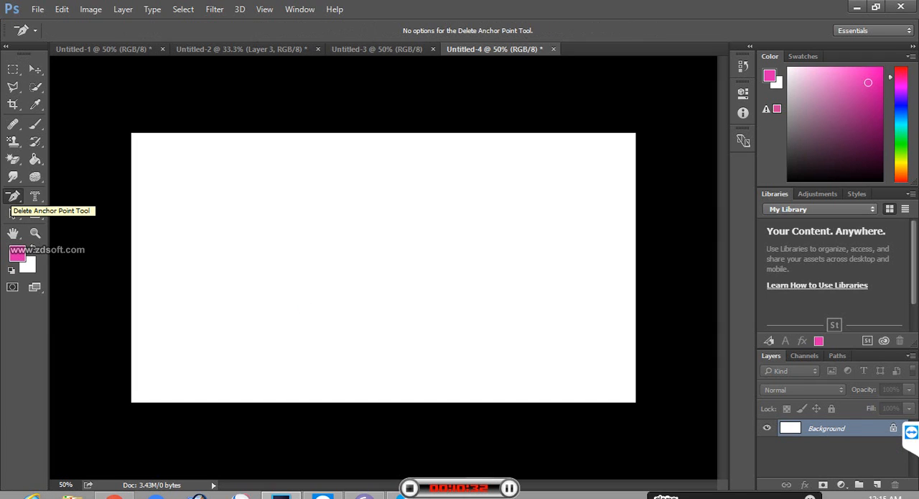
right_click(14, 197)
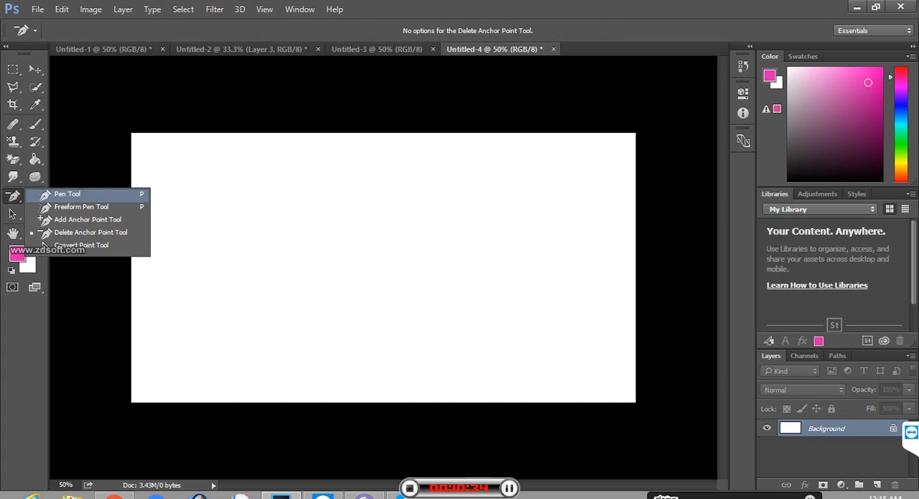
left_click(72, 190)
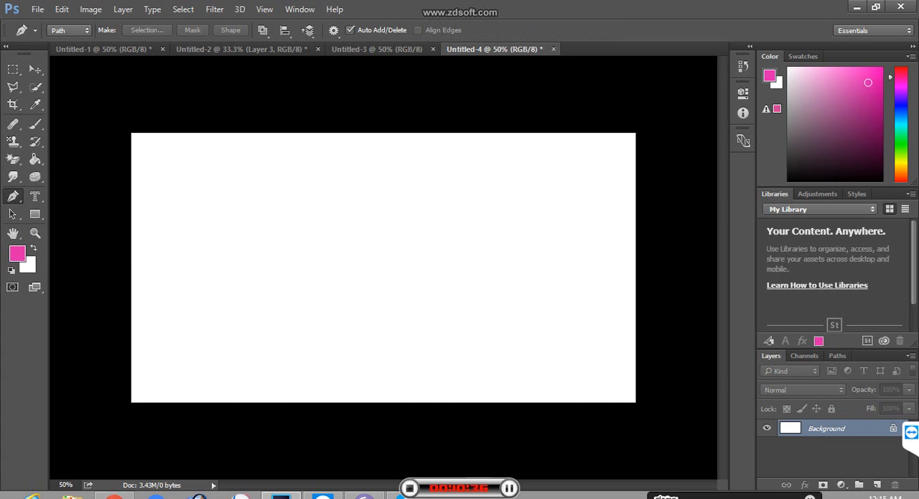
left_click(219, 209)
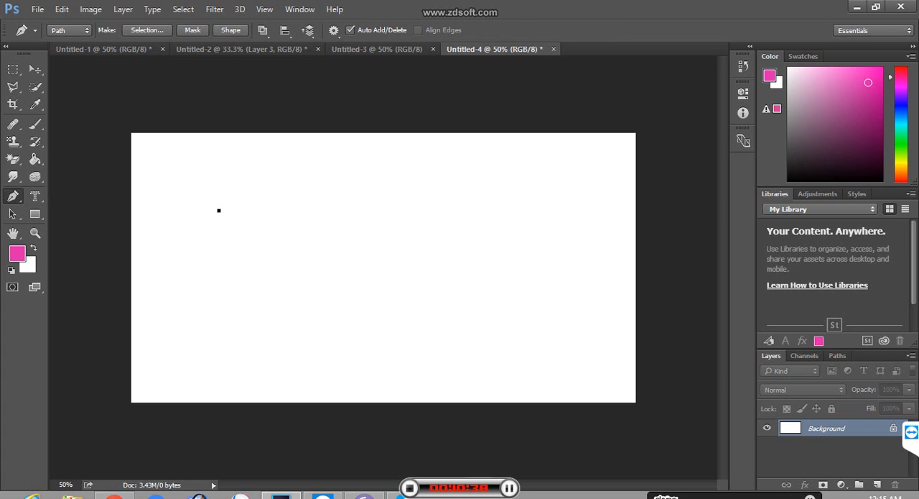
left_click(407, 235)
left_click(277, 322)
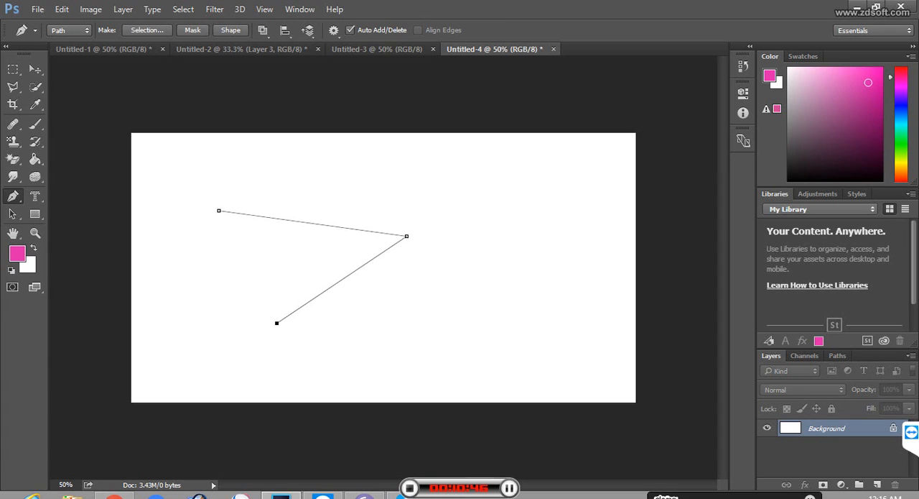
left_click(218, 211)
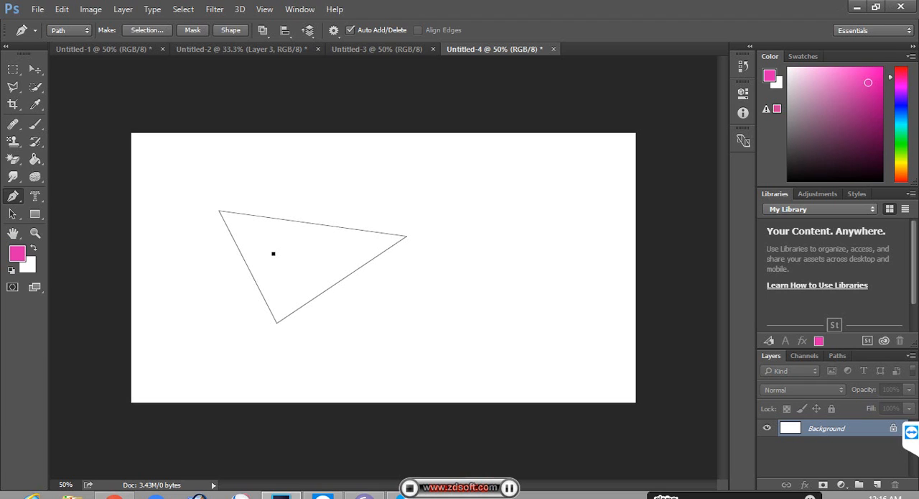
Step: Fill the whole canvas with the pink foreground color and refill it with the white background color
key("alt+BackSpace")
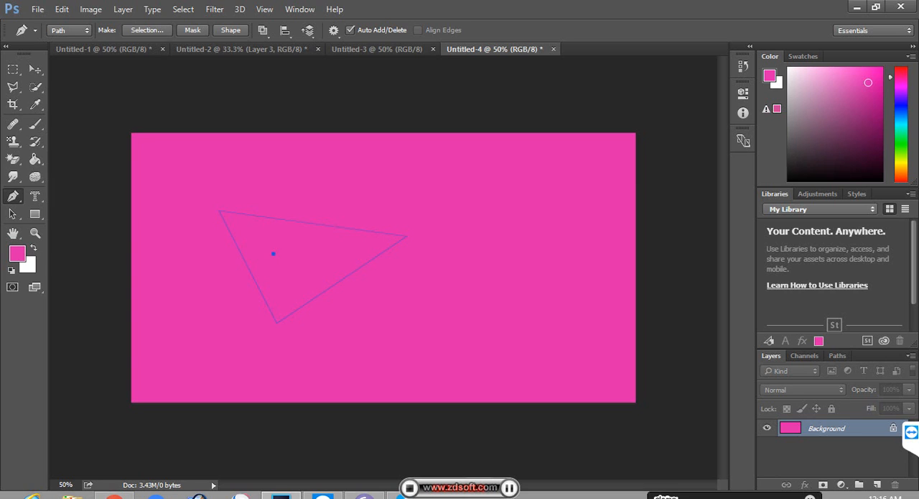
left_click(29, 267)
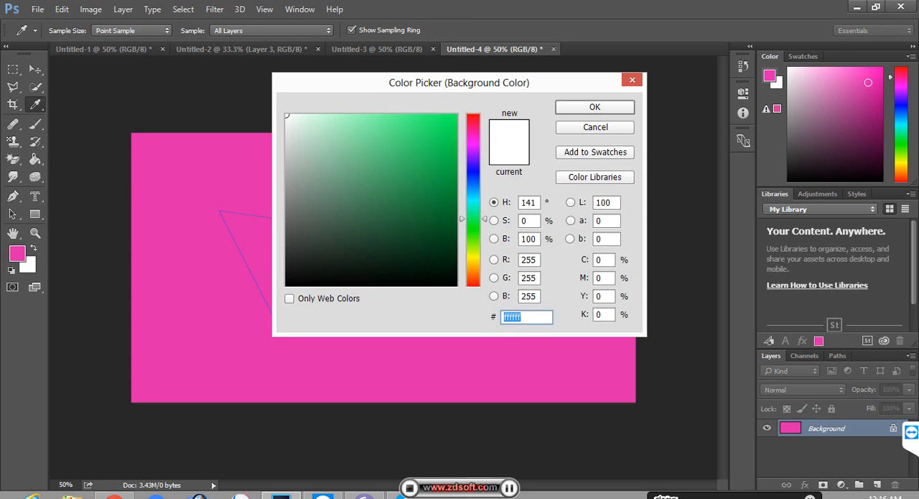
left_click(632, 80)
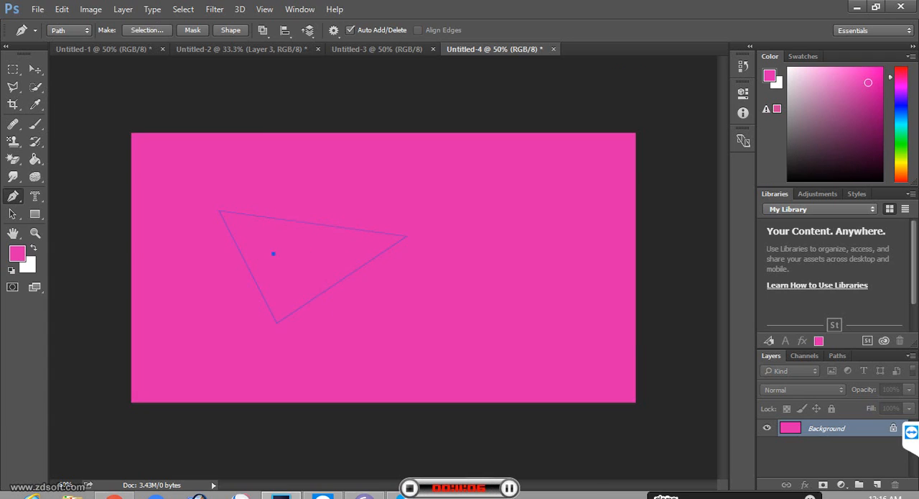
key("ctrl+BackSpace")
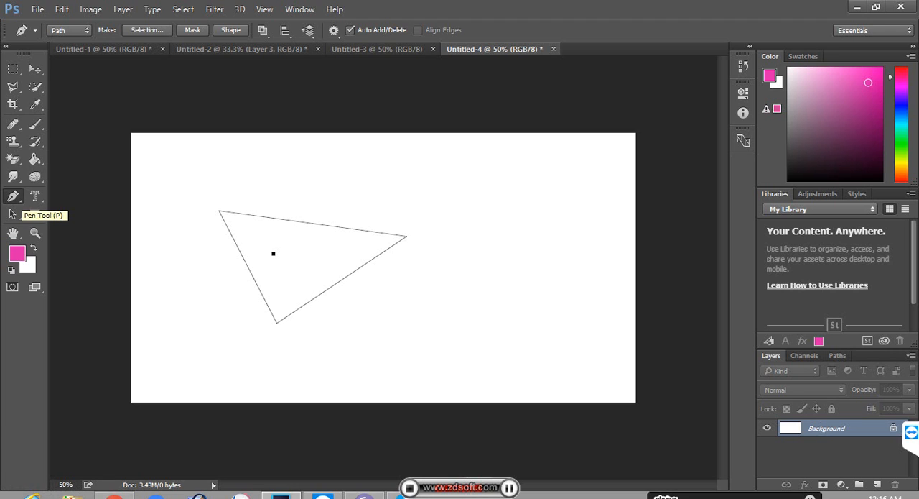
Step: Convert the triangle path to a selection, fill it with the pink foreground color and deselect it
key("ctrl+Return")
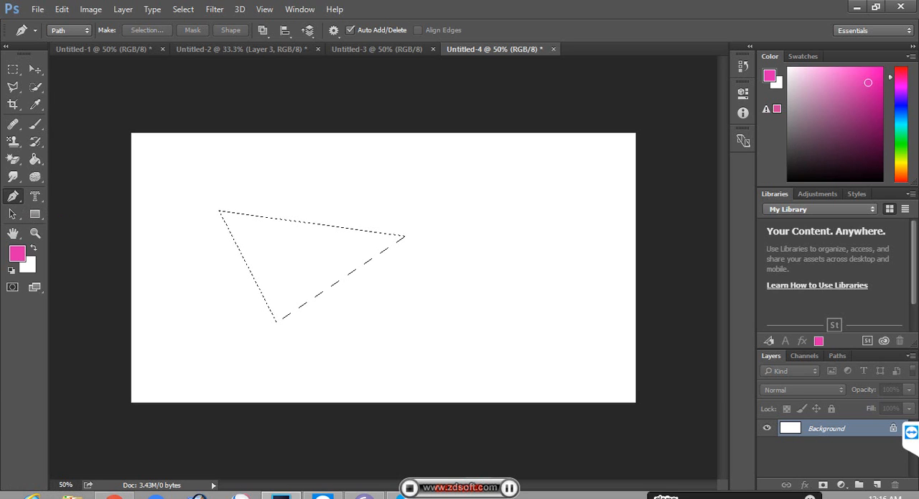
key("alt+BackSpace")
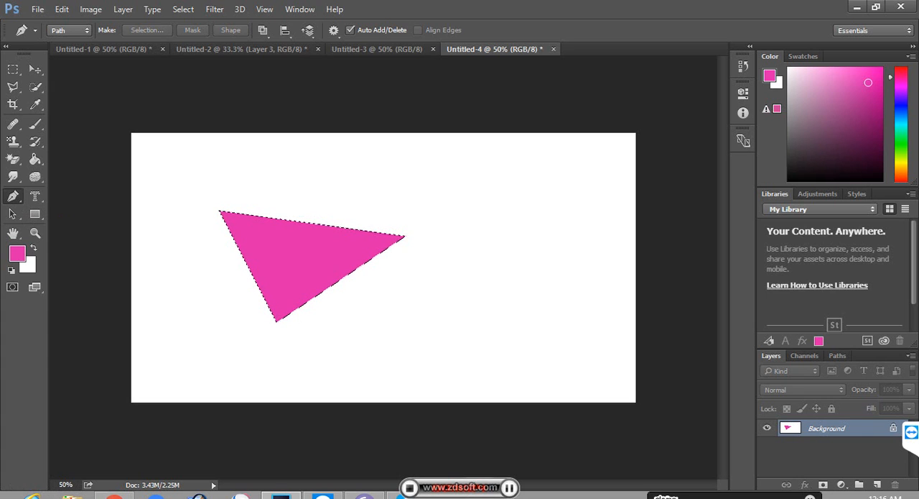
key("ctrl+d")
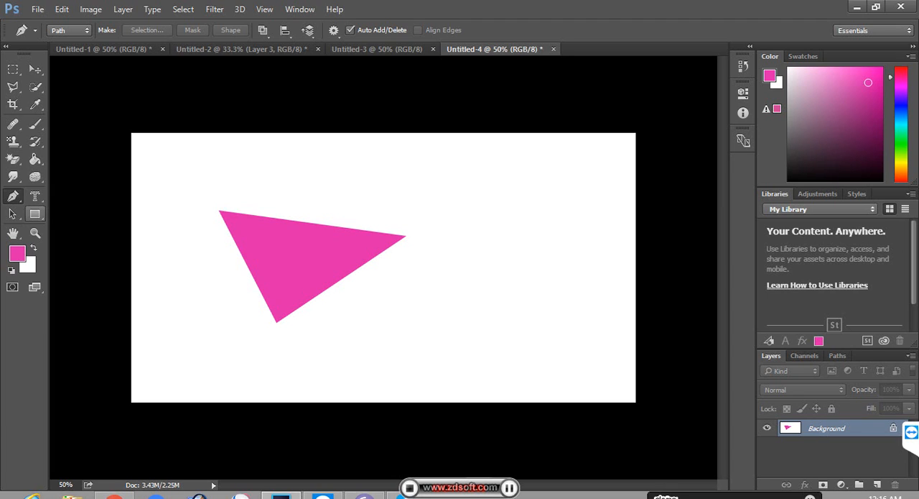
Step: Place an anchor point inside the pink triangle and sketch a short and a long wavy path beside it with the Freeform Pen tool
left_click(306, 247)
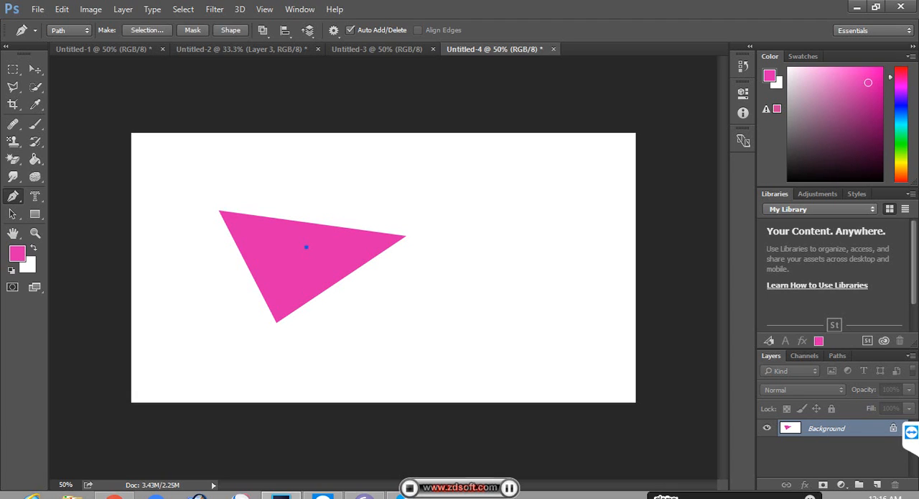
right_click(13, 195)
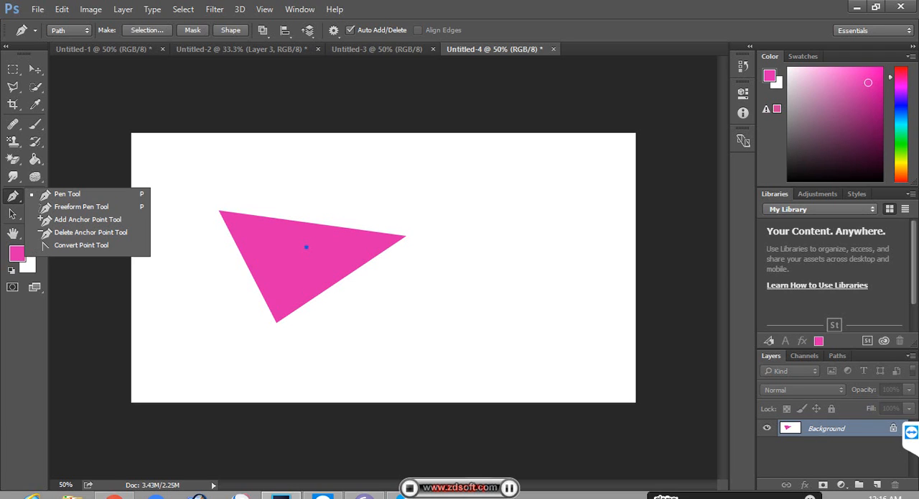
left_click(81, 206)
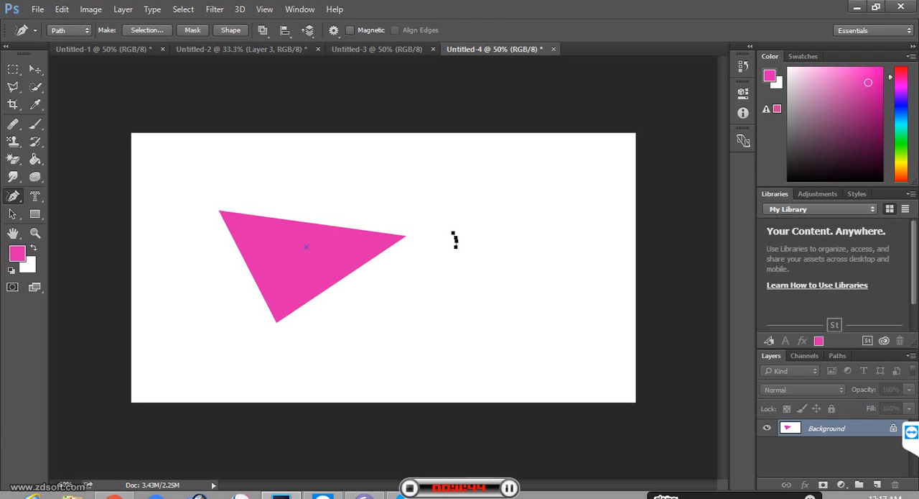
left_click_drag(332, 357, 487, 329)
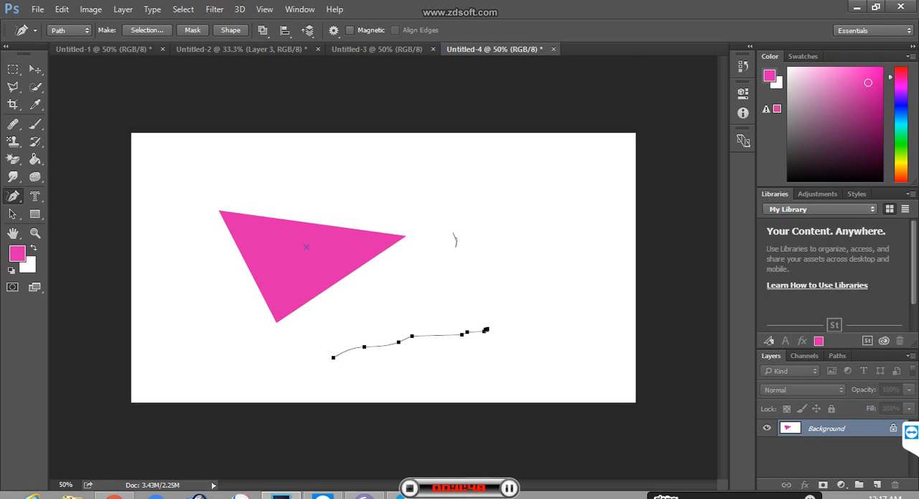
Step: Delete the freeform paths with the stray anchor and undo the triangle's pink fill
key("Delete")
key("Delete")
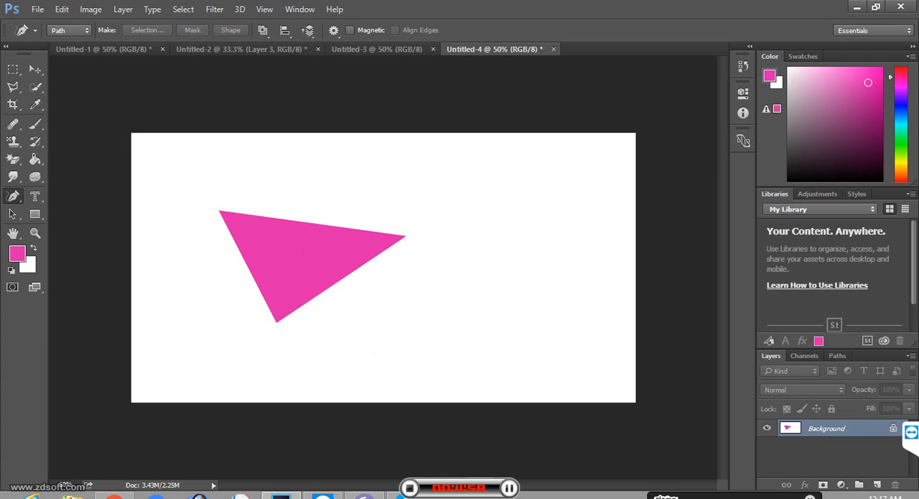
key("ctrl+z")
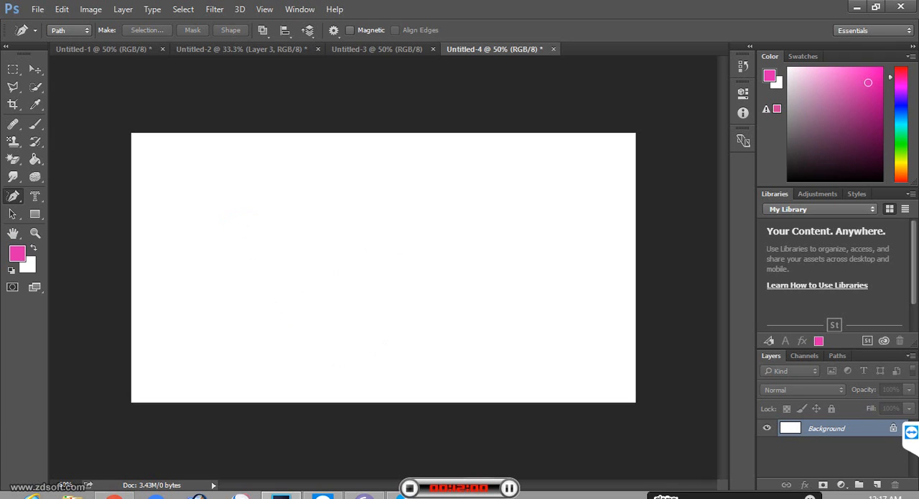
right_click(13, 196)
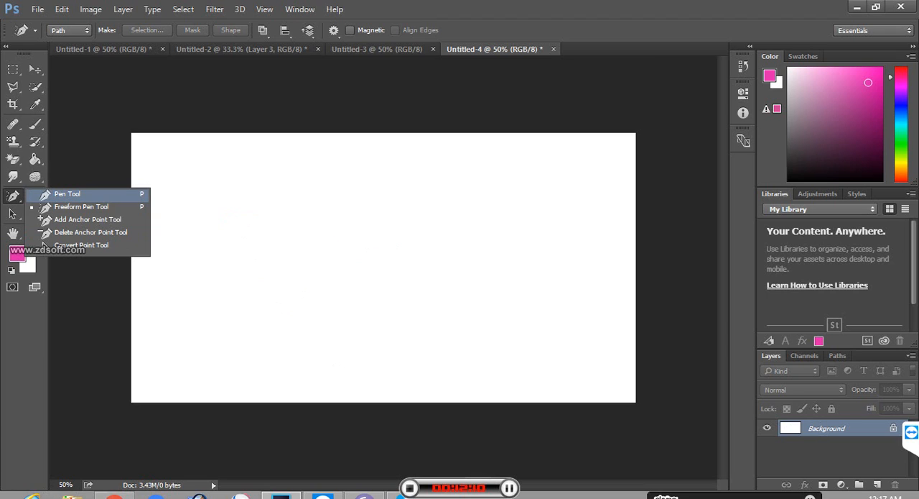
left_click(81, 206)
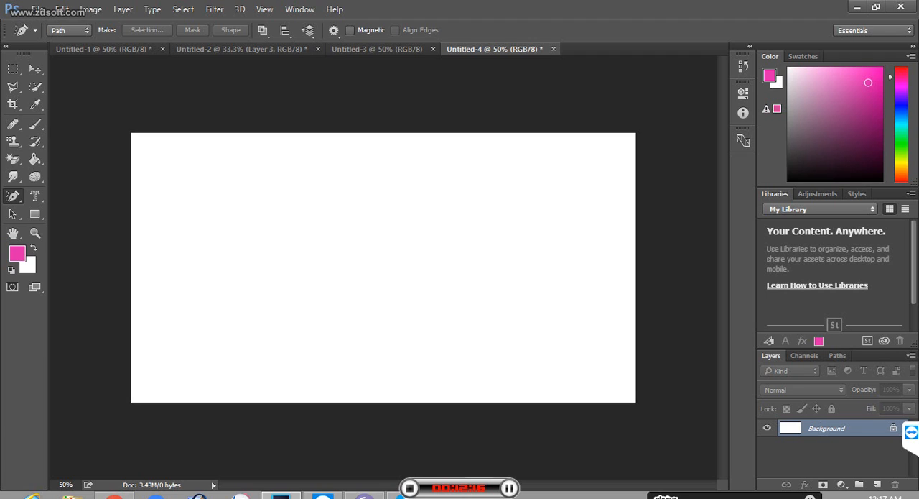
right_click(13, 195)
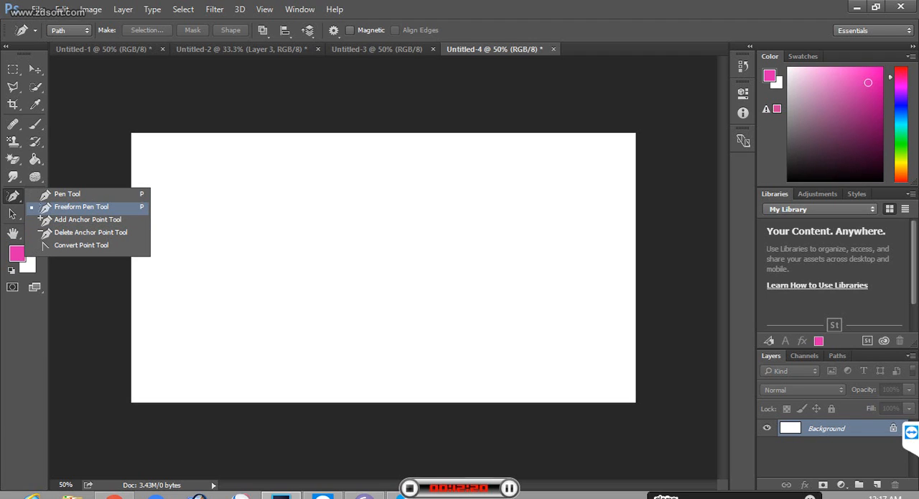
left_click(82, 207)
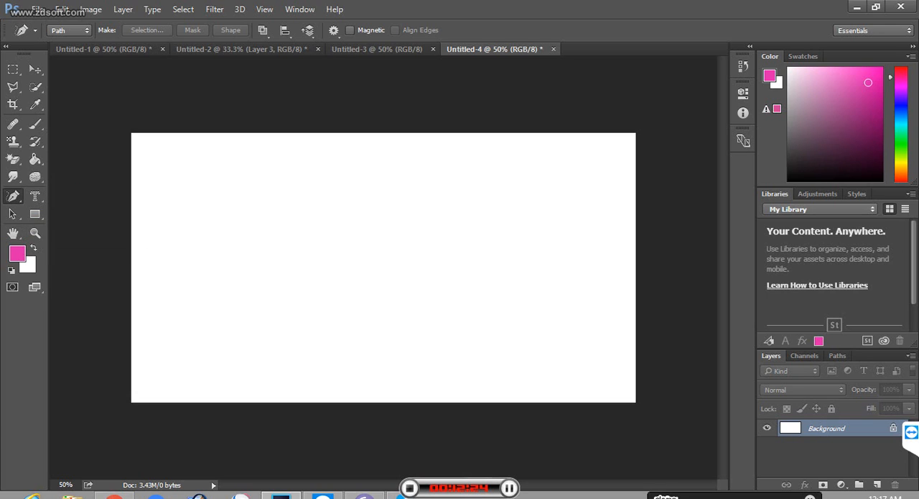
Step: Draw a closed triangular path with the Pen tool across the middle of the blank canvas, its third corner pointing down
right_click(13, 195)
left_click(67, 194)
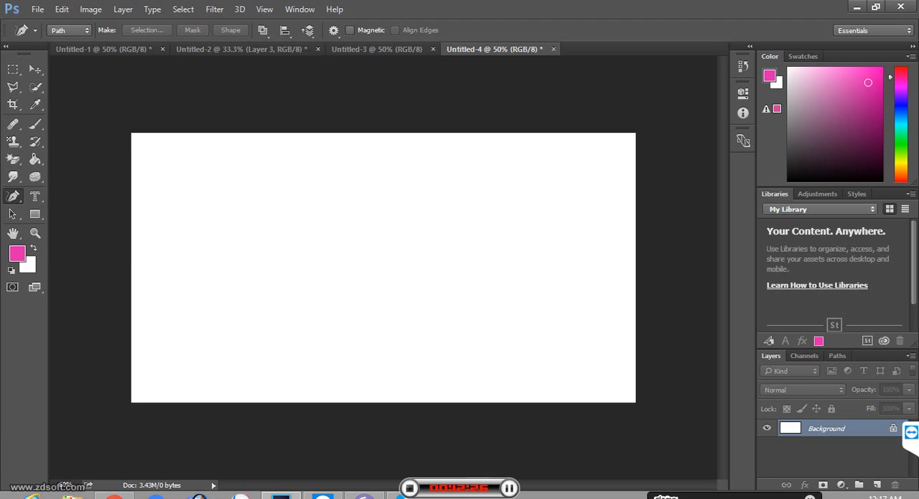
left_click(229, 215)
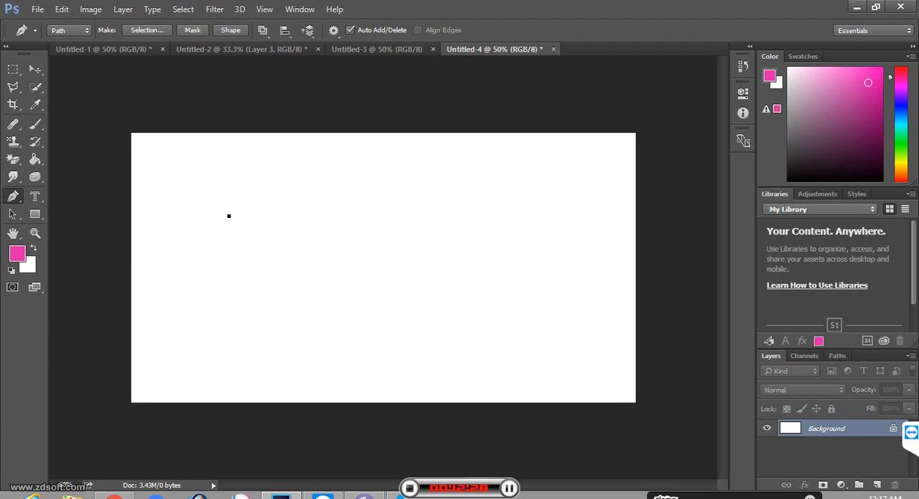
left_click(431, 204)
left_click(355, 317)
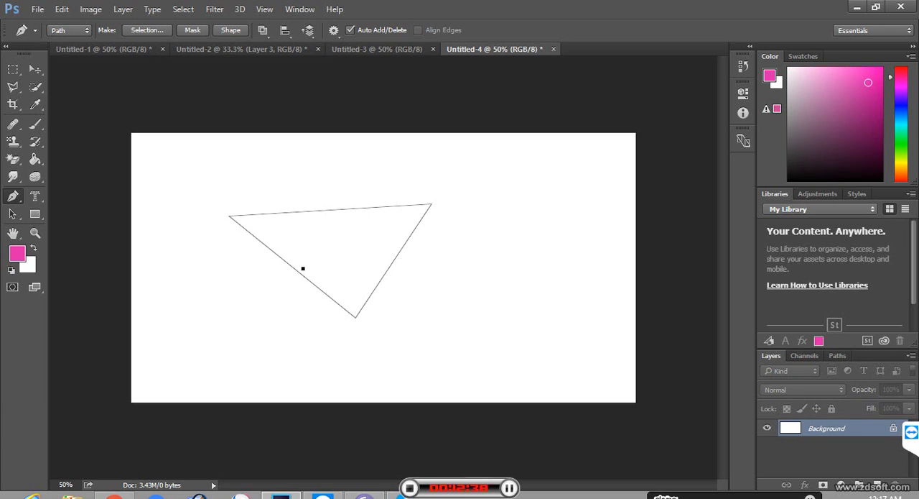
Step: Select the triangle path with the Convert Point tool to show its anchors and return to the Freeform Pen tool
right_click(13, 196)
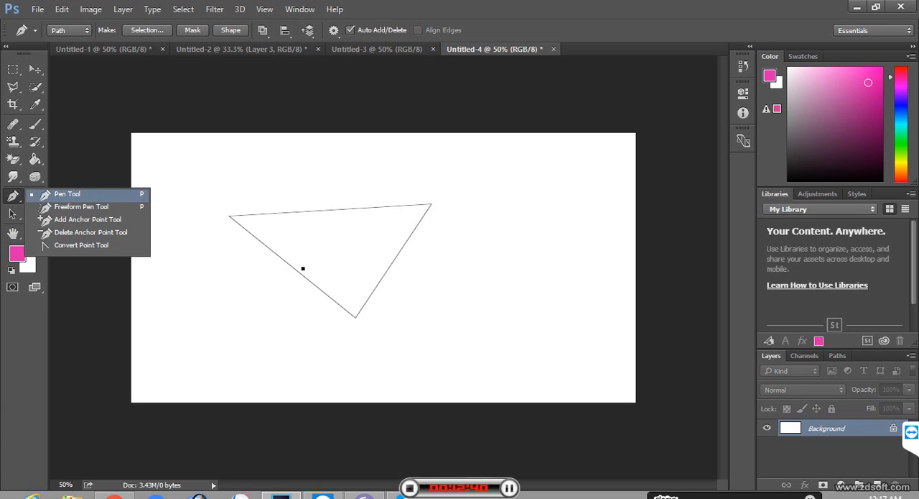
left_click(80, 207)
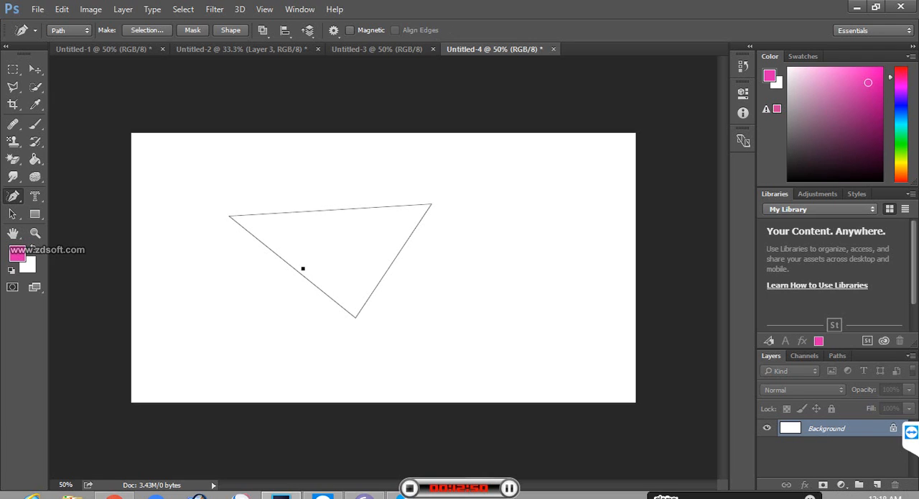
right_click(13, 195)
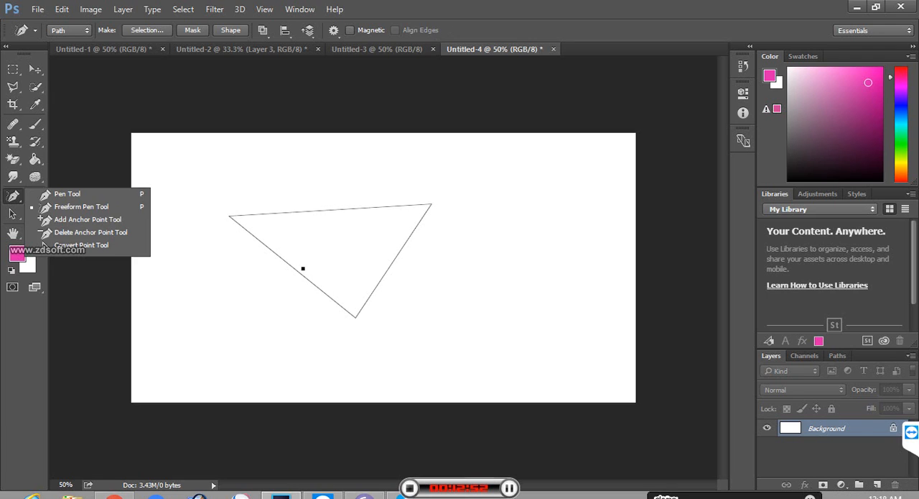
left_click(81, 245)
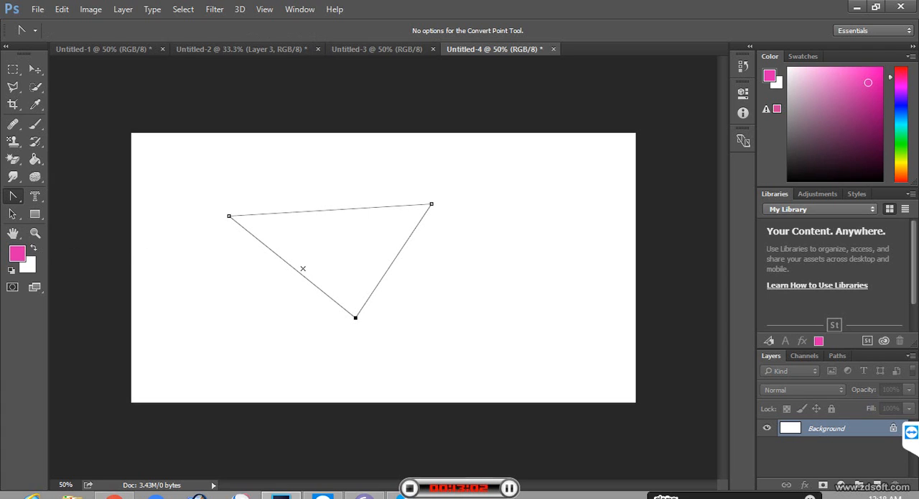
right_click(13, 195)
left_click(69, 203)
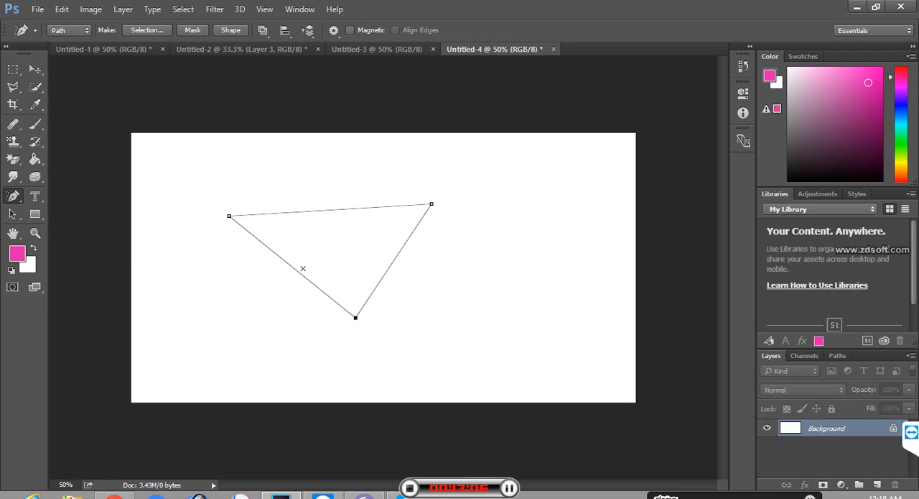
Step: Add an anchor point on the triangle's lower-left edge and bend its upper edge down into a deep curve
key("ctrl+alt+z")
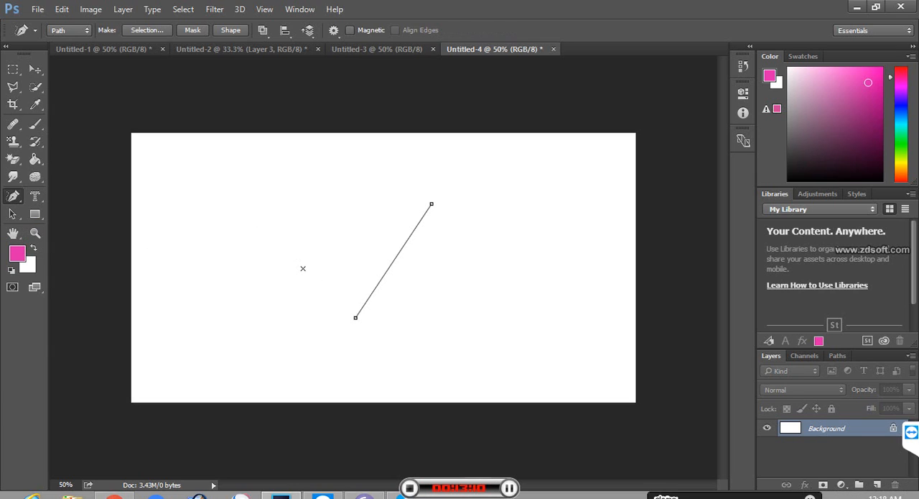
key("ctrl+shift+z")
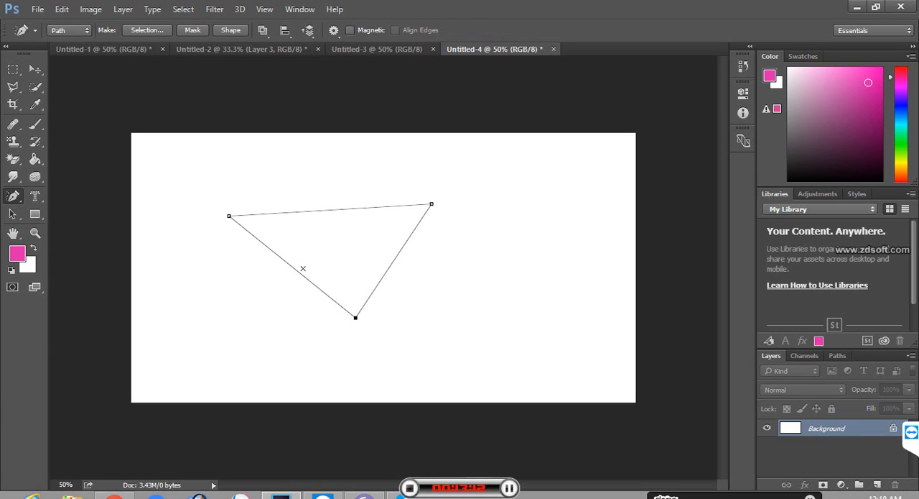
left_click(300, 271)
key("ctrl+shift+z")
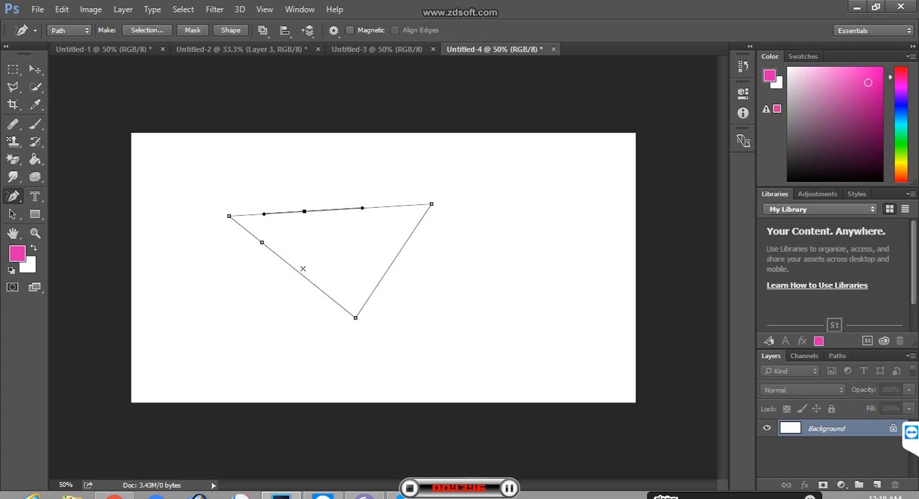
left_click_drag(305, 211, 255, 265)
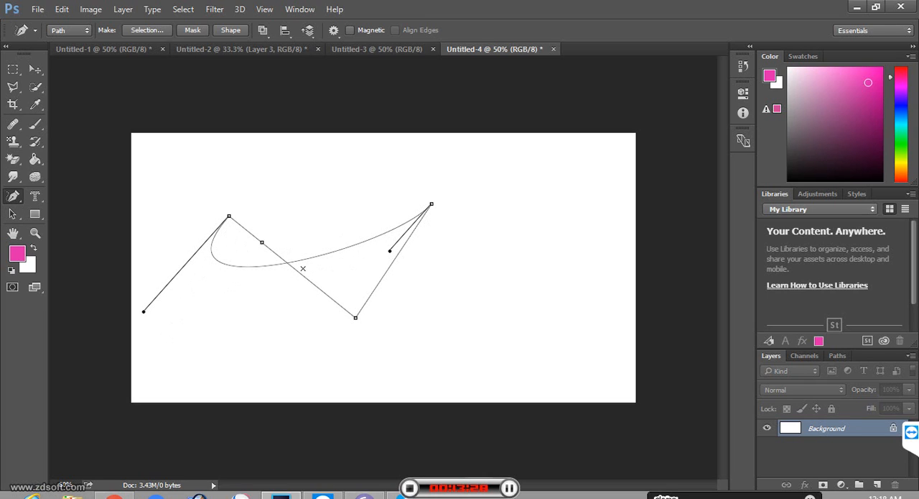
key("Escape")
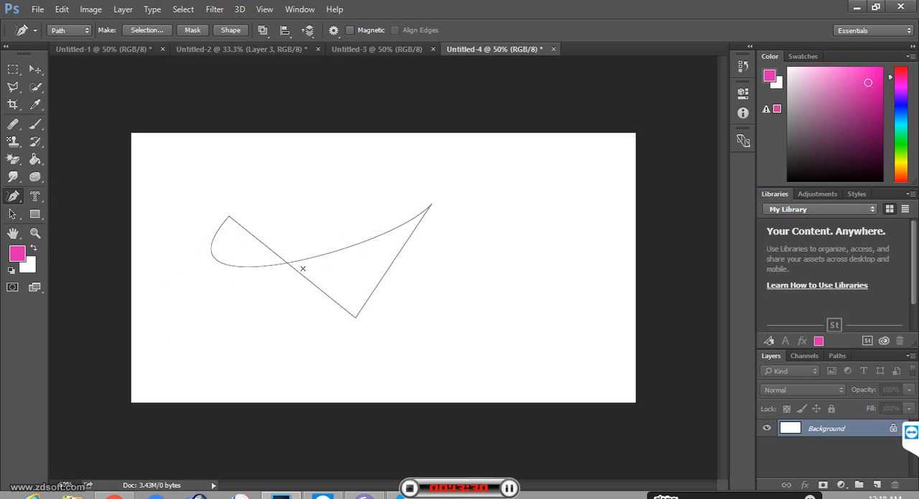
Step: Bend the straight segment between the added anchor and the triangle's bottom corner into an upward arch with the Convert Point tool
right_click(13, 196)
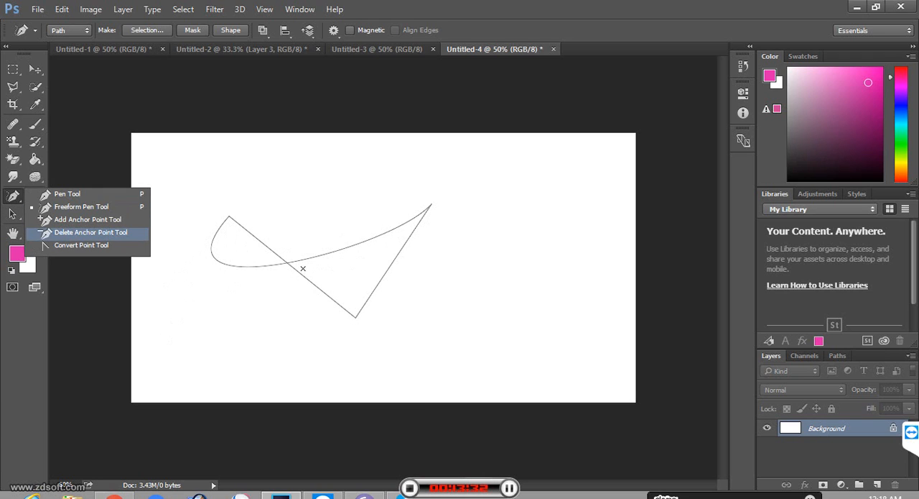
left_click(81, 245)
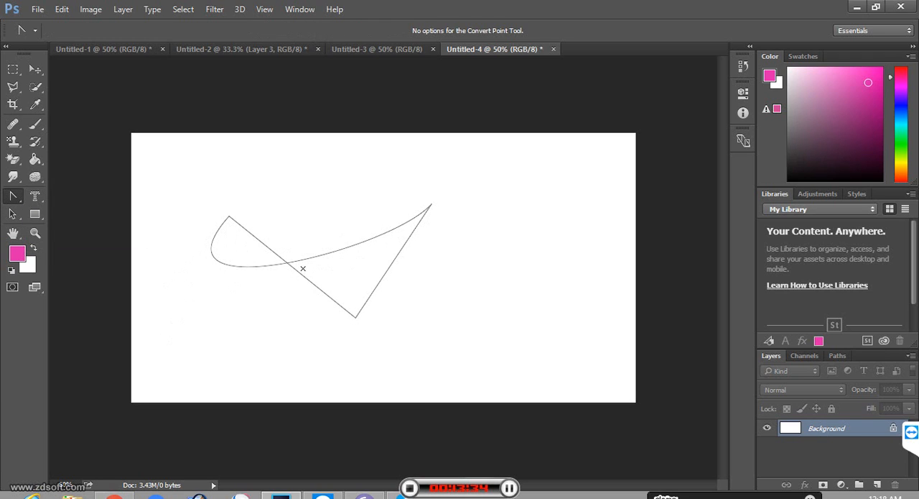
left_click(302, 268)
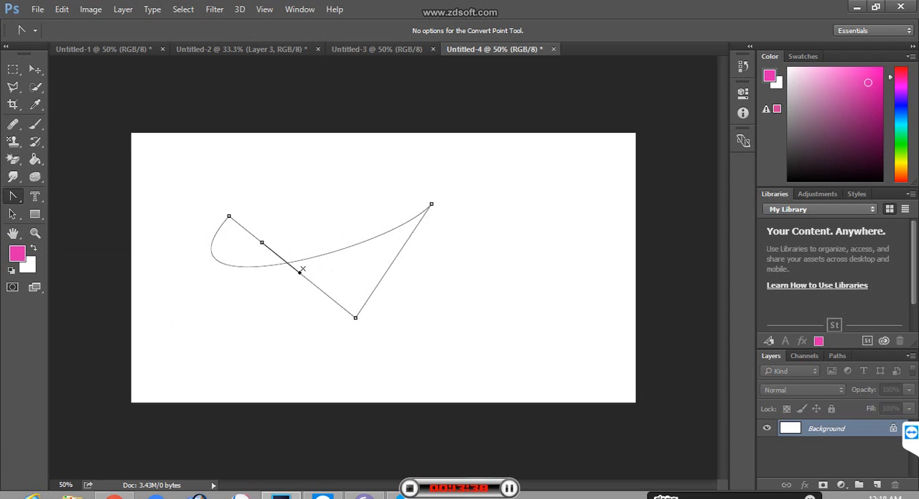
left_click_drag(300, 272, 386, 174)
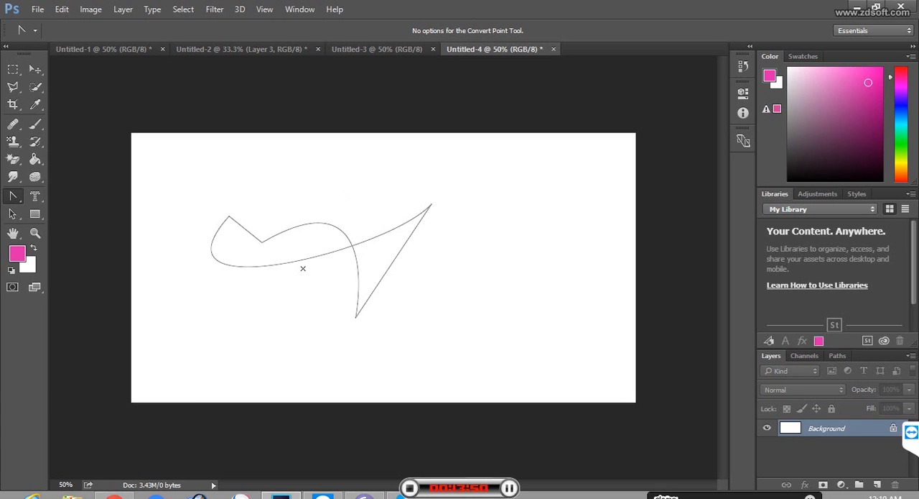
Step: Convert the path's right tip to a smooth point, and reset the added anchor on the lower-left edge before smoothing it with new handles
left_click(303, 268)
left_click_drag(432, 204, 527, 245)
left_click(262, 242)
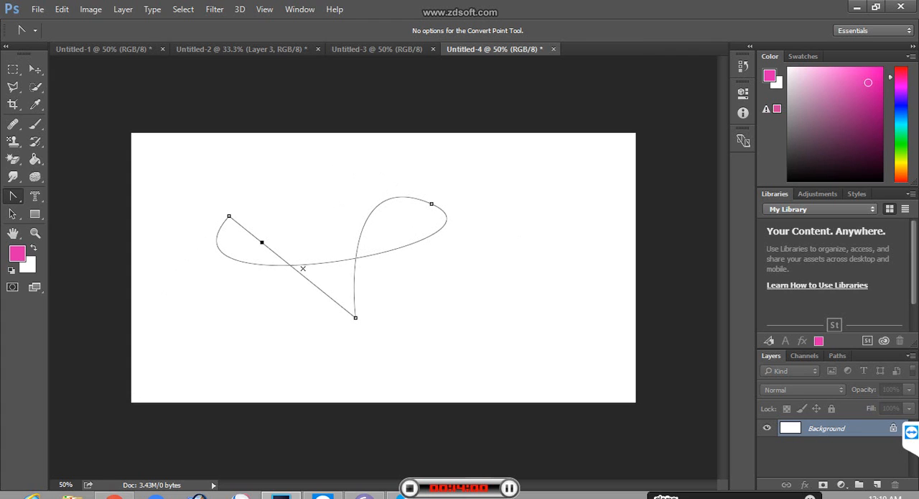
left_click_drag(262, 241, 355, 198)
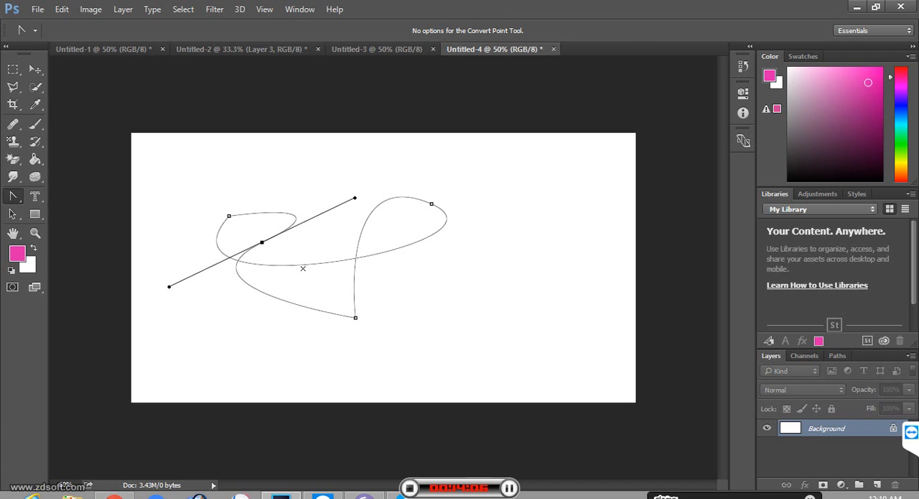
Step: Delete the curved path, and undo the stray Pen tool line that starts outside the canvas
key("Delete")
key("Delete")
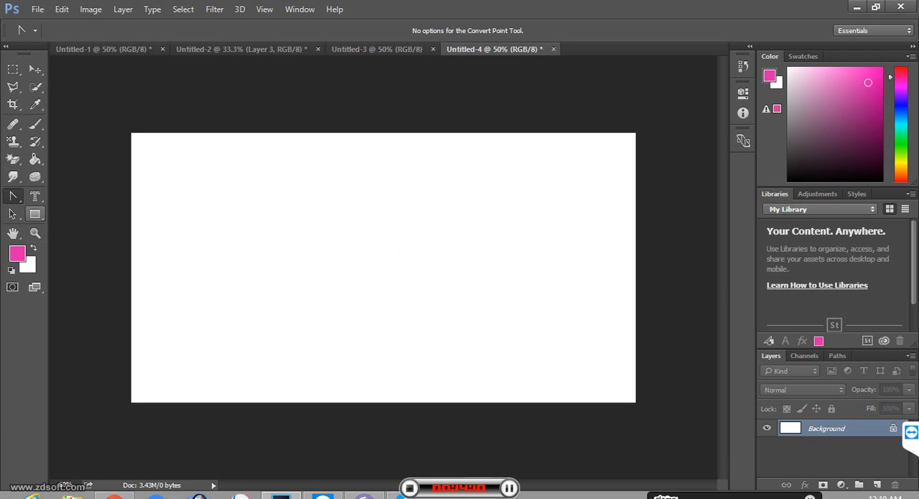
left_click(13, 196)
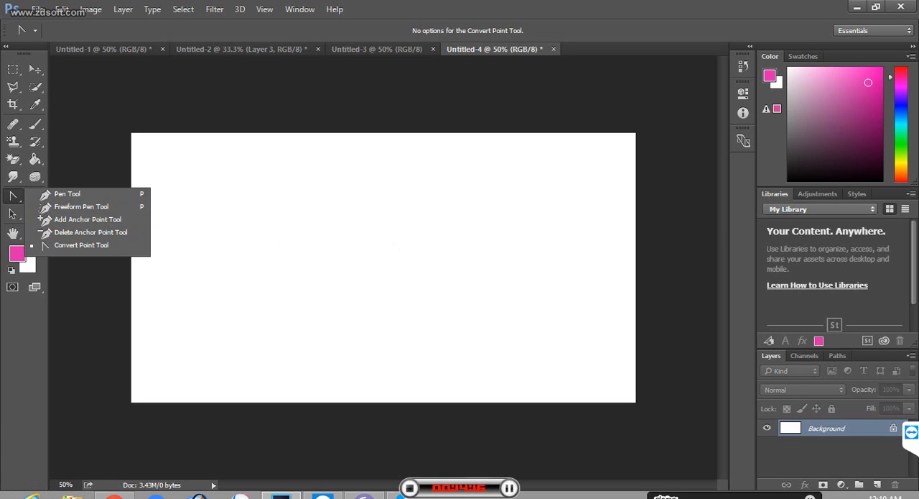
left_click(13, 195)
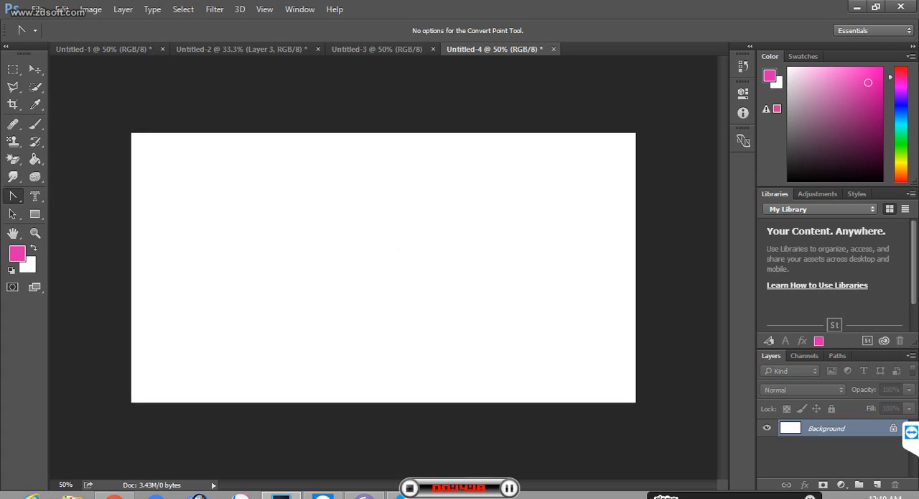
right_click(13, 195)
left_click(58, 196)
left_click(67, 189)
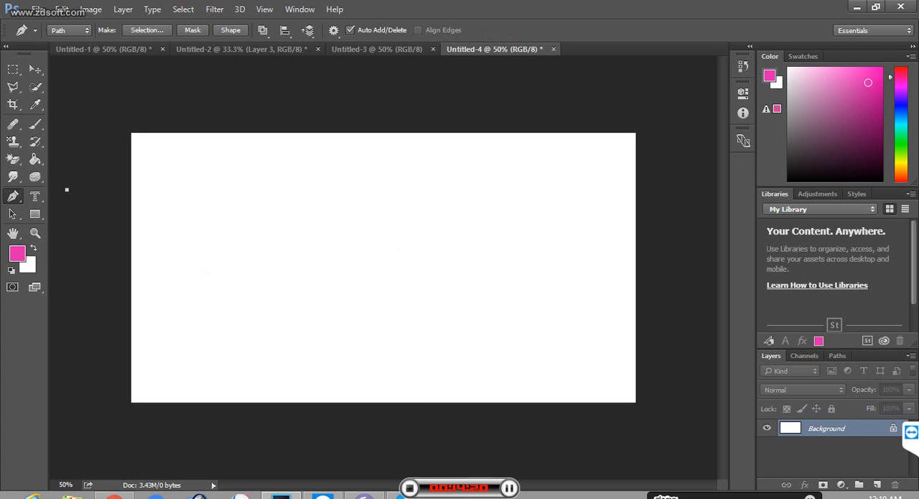
right_click(13, 196)
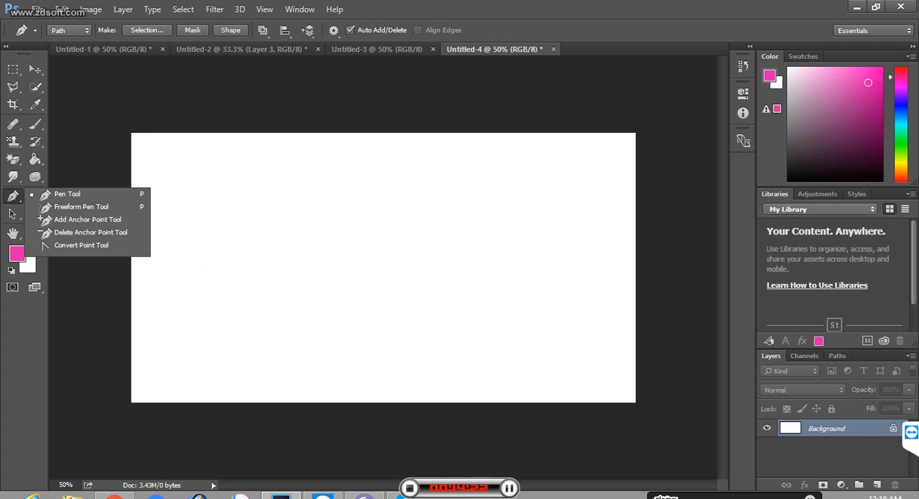
left_click(65, 194)
left_click(198, 197)
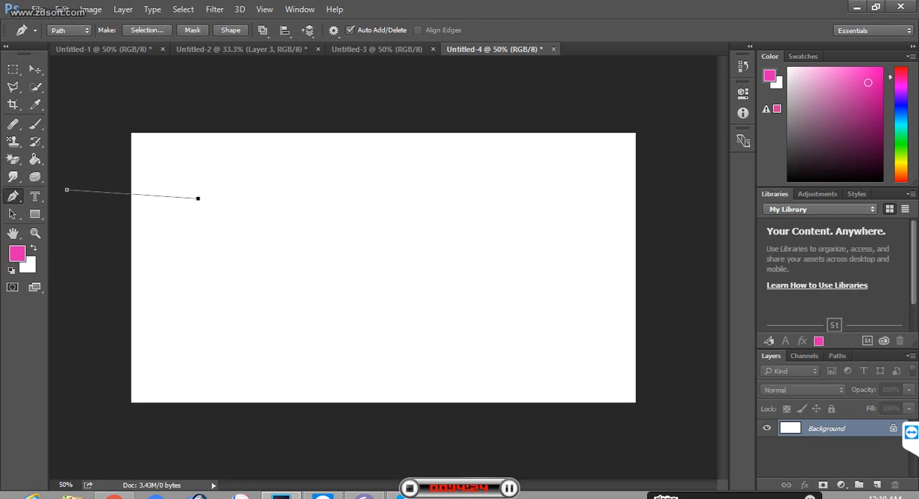
key("ctrl+alt+z")
key("ctrl+alt+z")
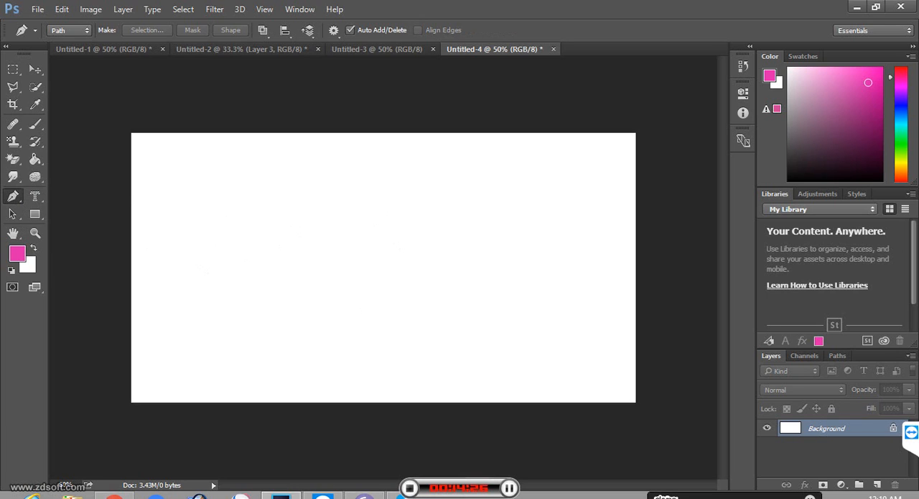
Step: Draw a closed triangular path with the Pen tool in the left half of the canvas, its third corner pointing down
left_click(198, 197)
left_click(339, 229)
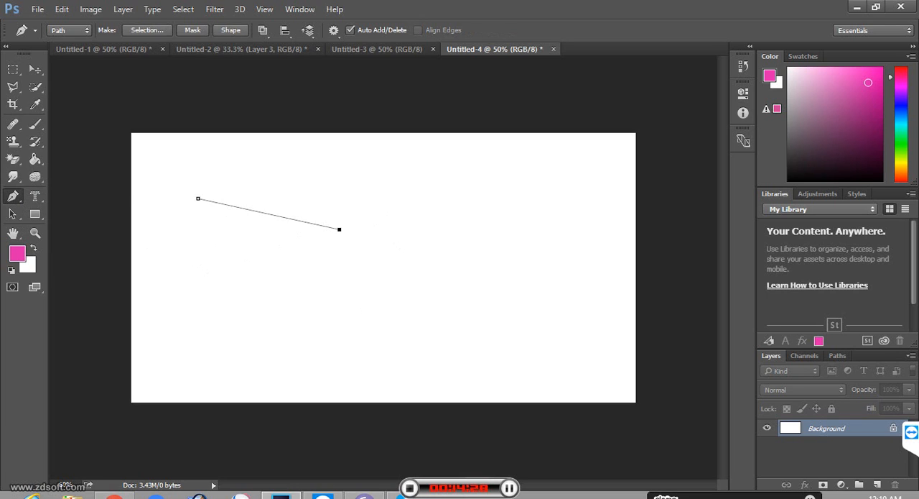
left_click(274, 295)
left_click(198, 197)
left_click(13, 196)
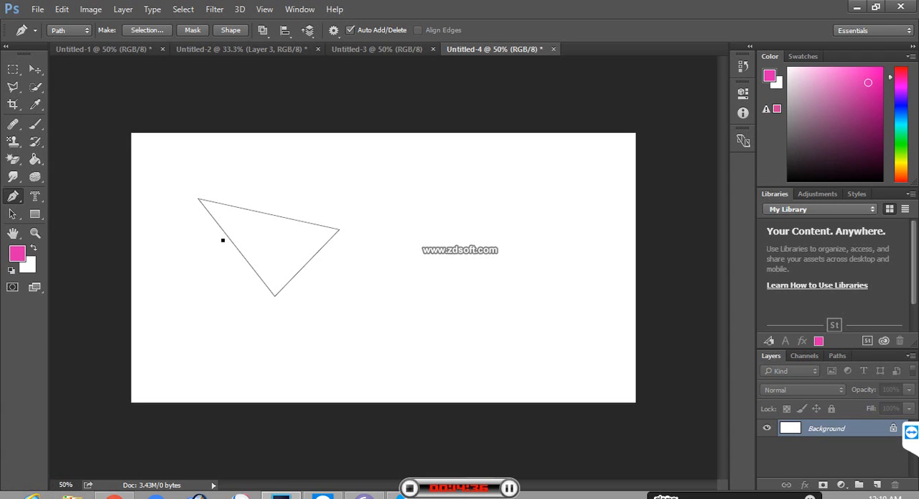
left_click(199, 198)
left_click(276, 293)
key("Delete")
key("Delete")
Step: Remove the triangle's three corner points one by one with the Delete Anchor Point tool
right_click(13, 196)
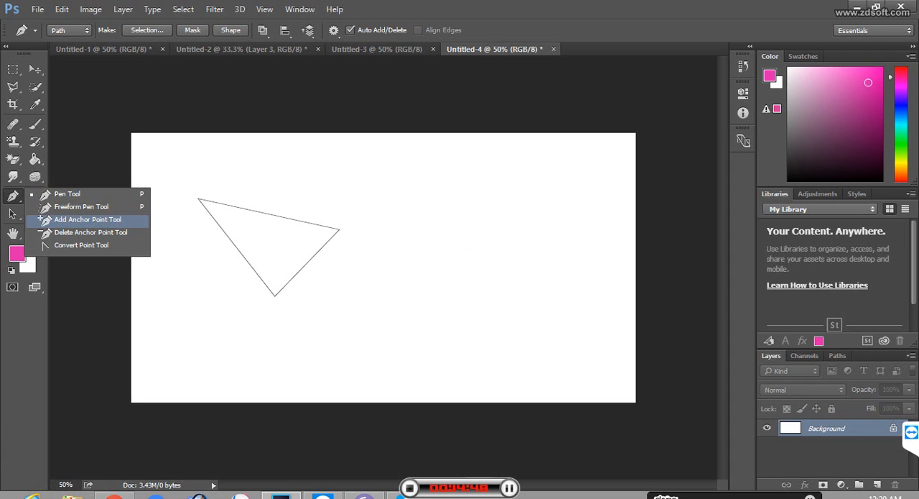
left_click(91, 232)
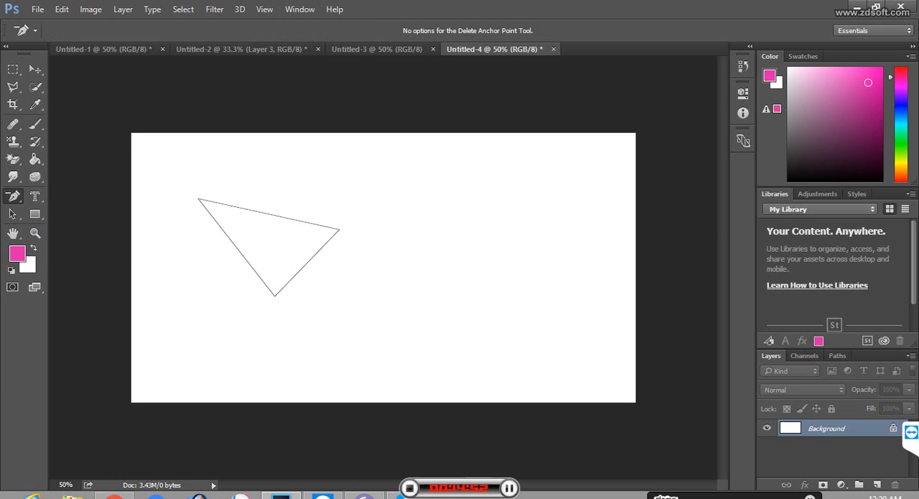
left_click(275, 296)
left_click(275, 296)
left_click(339, 228)
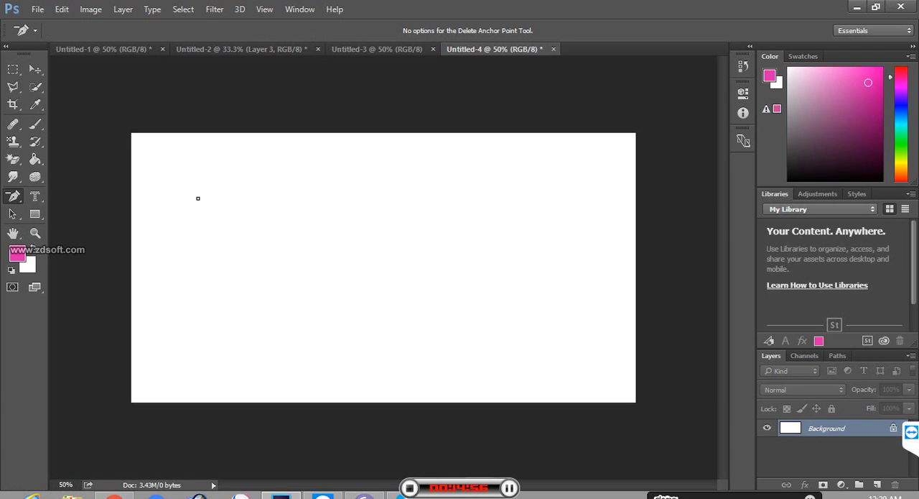
left_click(197, 198)
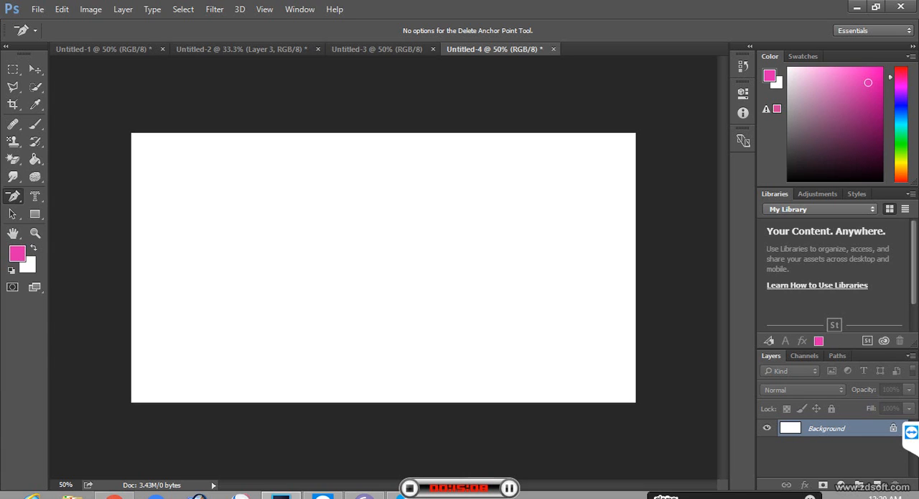
Step: Draw an open four-point path with the Pen tool mid-canvas, its last segment crossing the first one
right_click(13, 196)
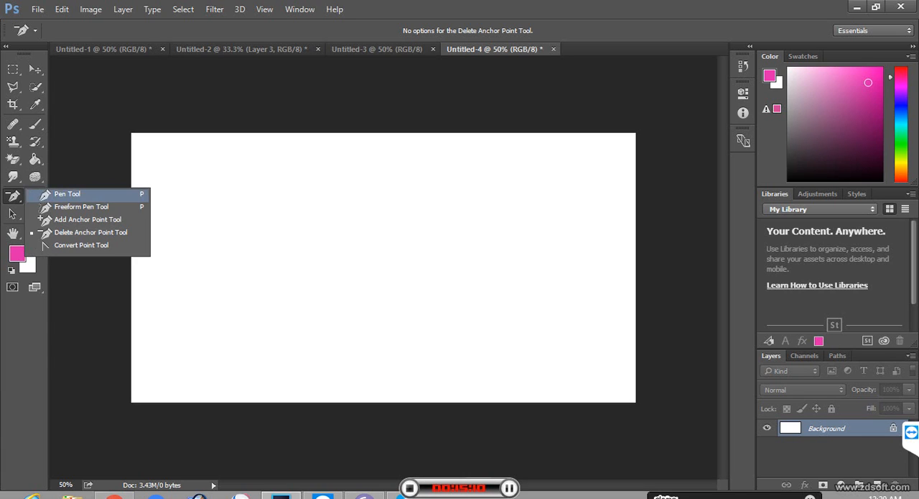
left_click(66, 194)
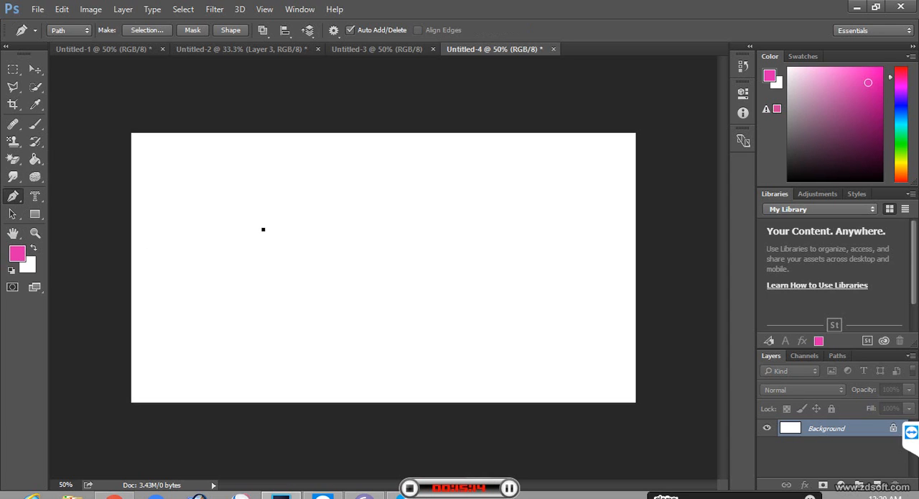
left_click(445, 233)
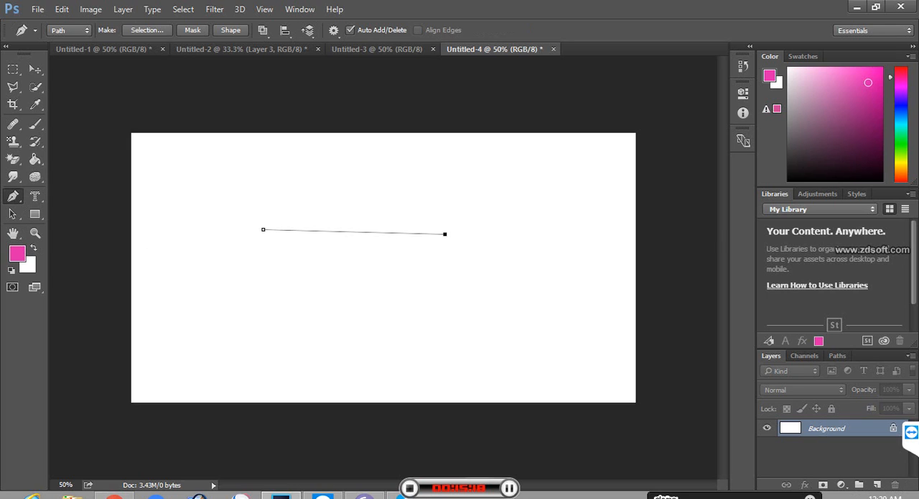
left_click(388, 326)
left_click(313, 163)
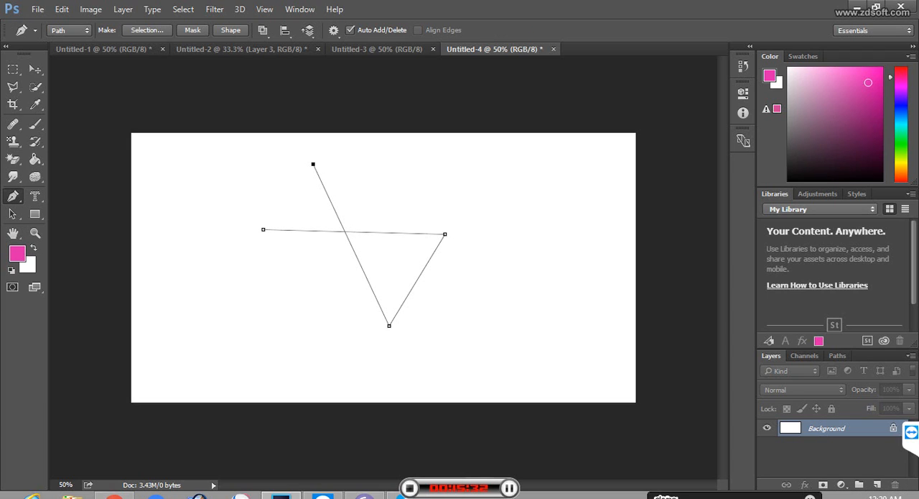
Step: Delete the open path and draw a closed five-pointed star path with crossing lines across the canvas using the Pen tool
key("Delete")
key("Delete")
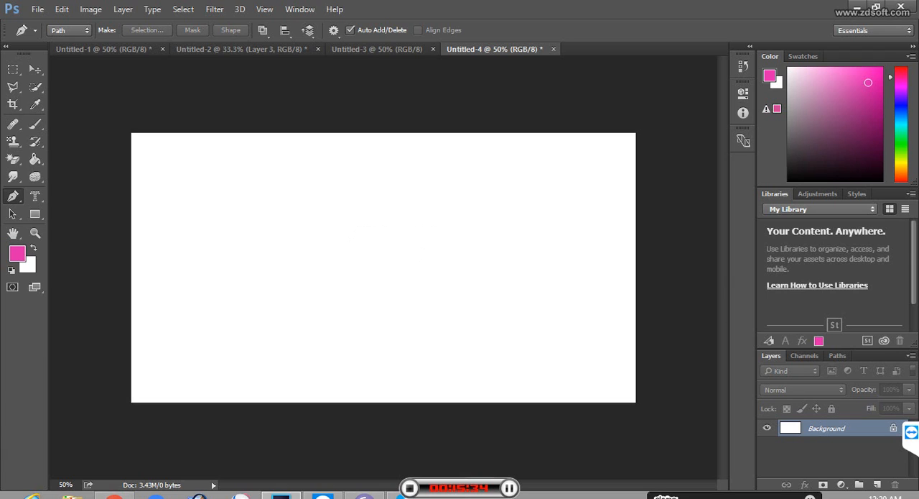
left_click(232, 318)
left_click(342, 155)
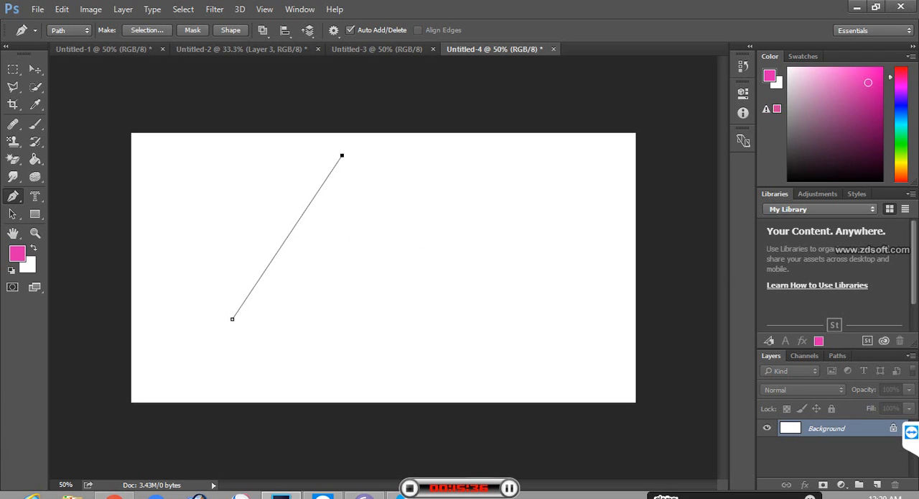
left_click(450, 369)
left_click(179, 225)
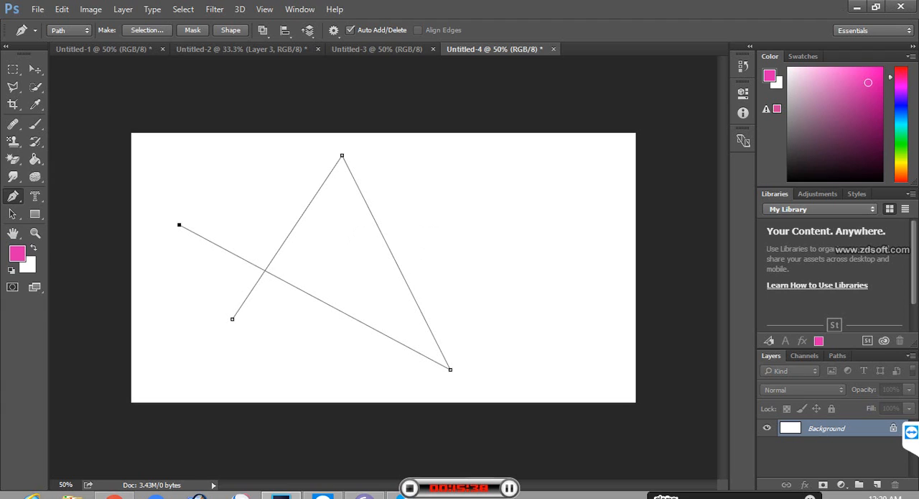
left_click(525, 213)
left_click(232, 319)
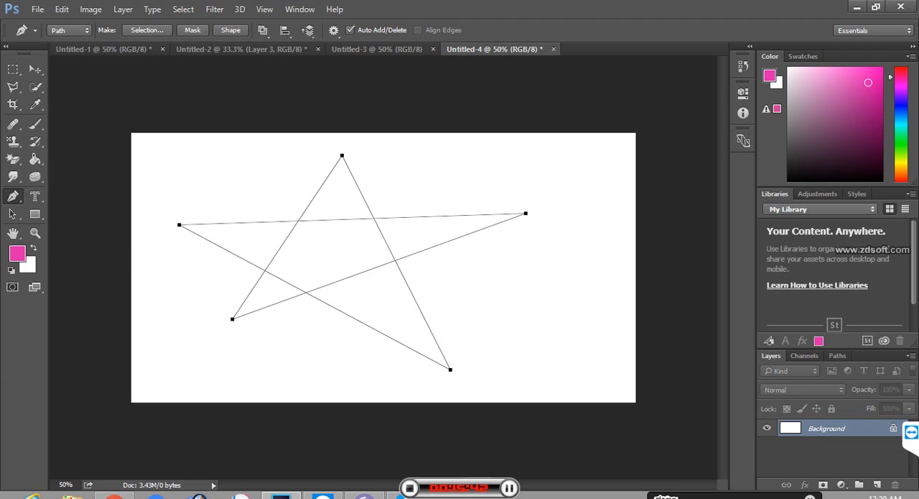
Step: Round the star's left, lower-left and lower-right tips into smooth curves with the Convert Point tool
left_click(13, 195)
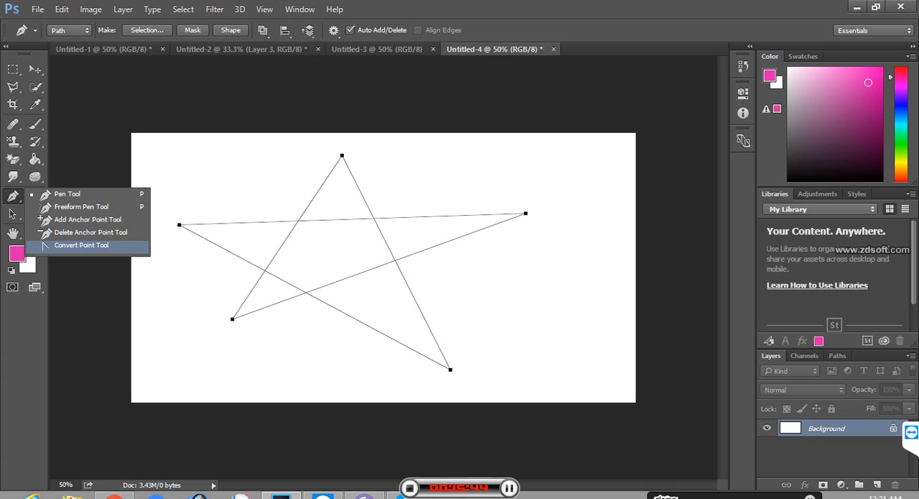
left_click(79, 245)
left_click_drag(179, 224, 127, 134)
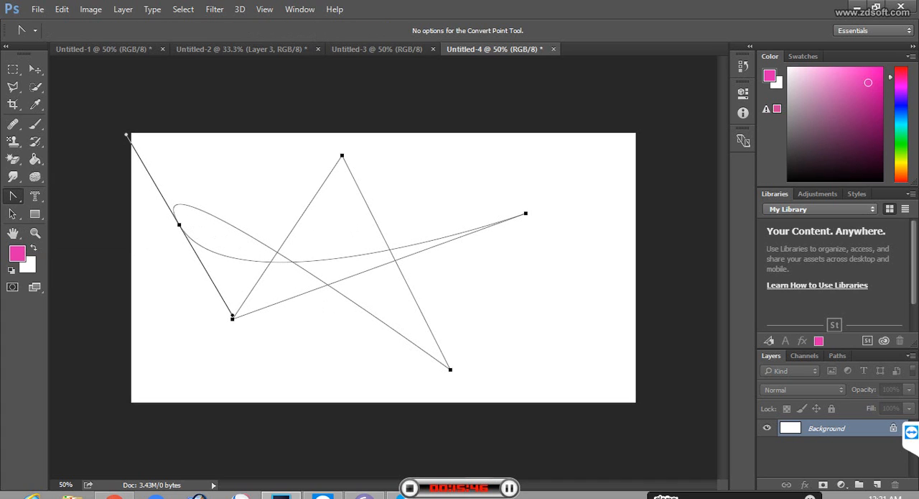
left_click_drag(232, 317, 302, 393)
left_click_drag(450, 370, 397, 478)
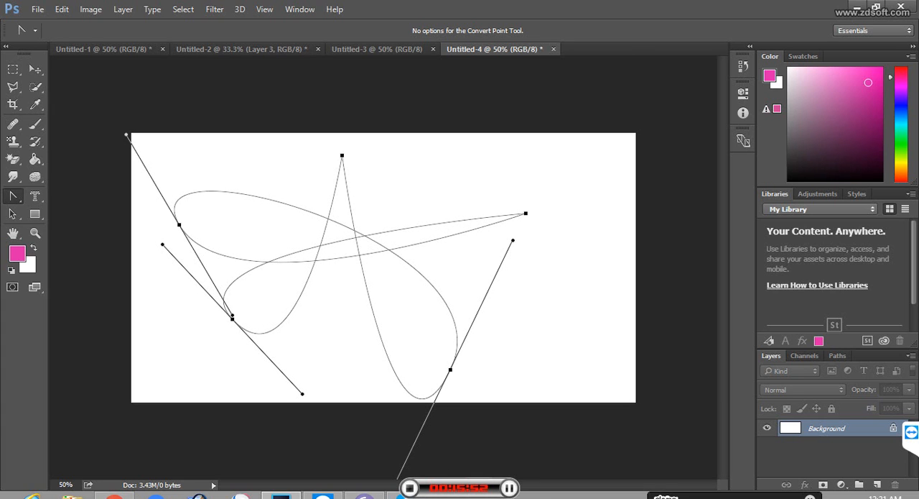
Step: Round the star's right and upper tips with the Convert Point tool and fill the resulting path with the pink foreground color
left_click_drag(526, 214, 672, 240)
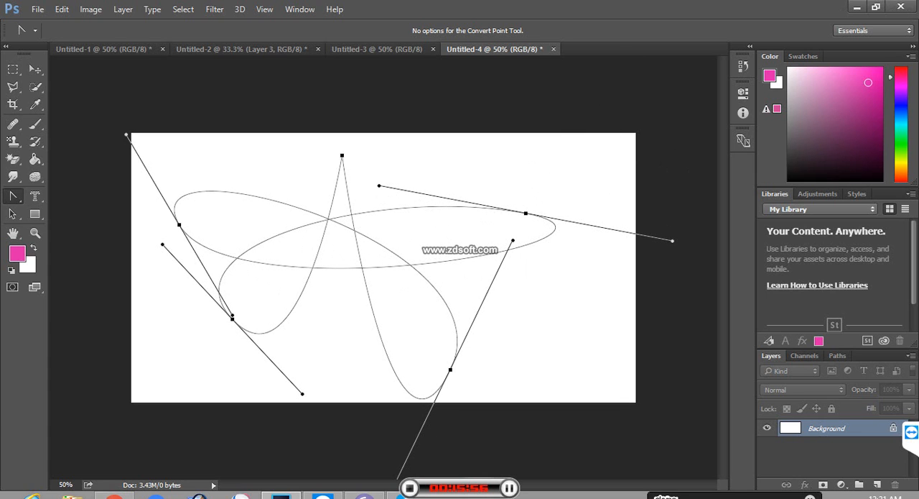
left_click_drag(342, 155, 435, 7)
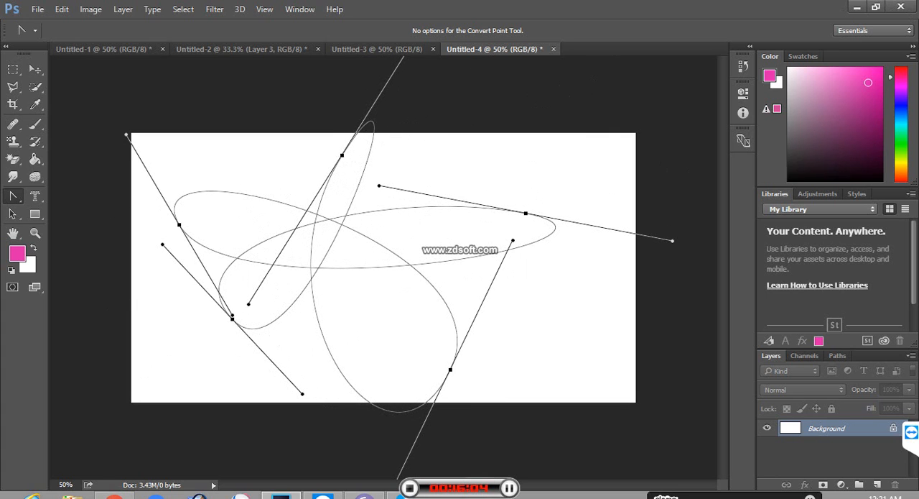
key("ctrl+Return")
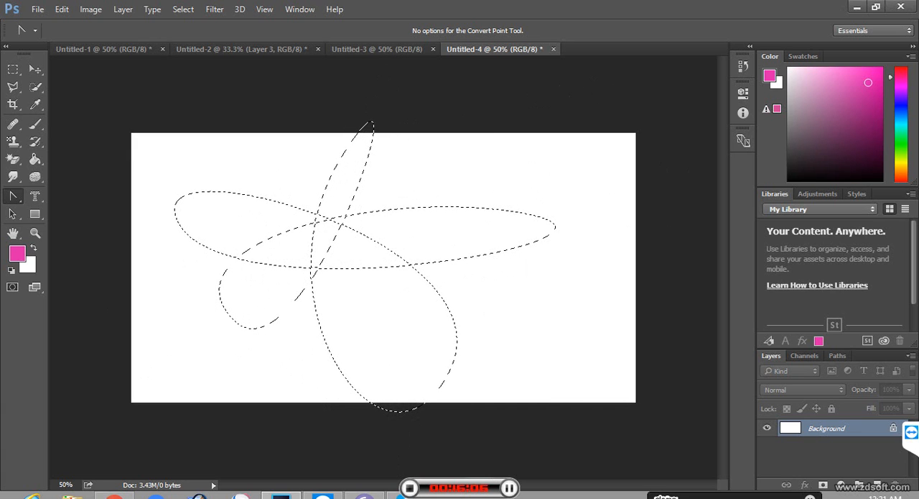
key("alt+BackSpace")
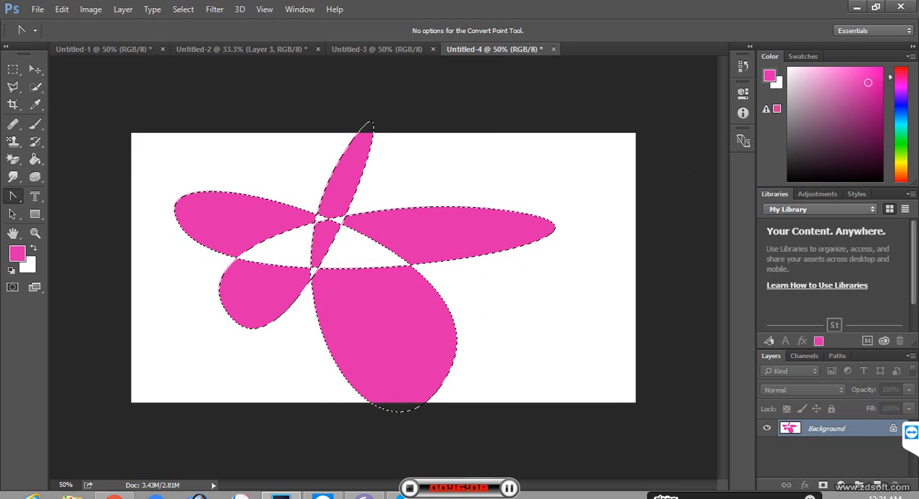
key("ctrl+d")
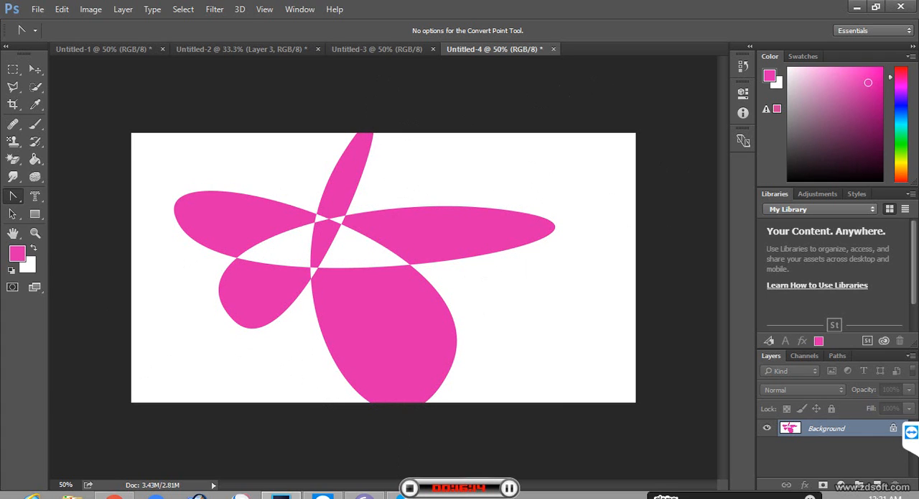
Step: Clear the canvas by filling it with the white background color, and activate the Dodge tool
left_click(12, 70)
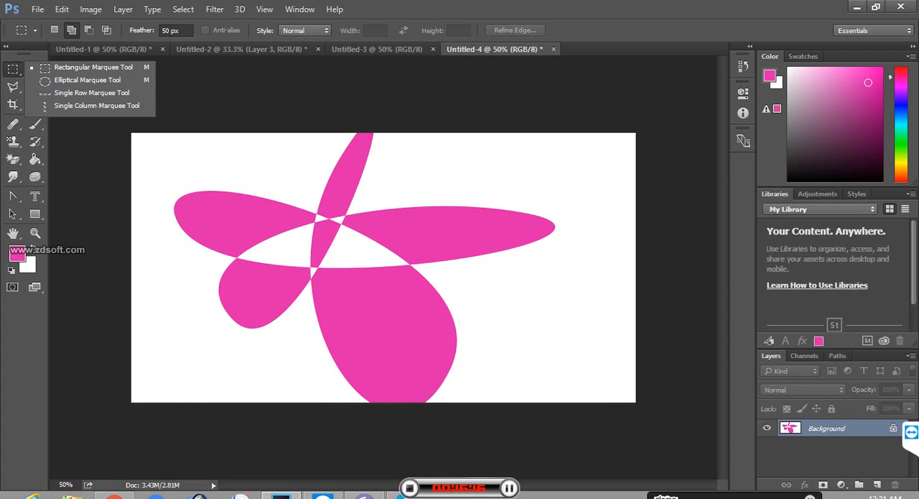
key("Escape")
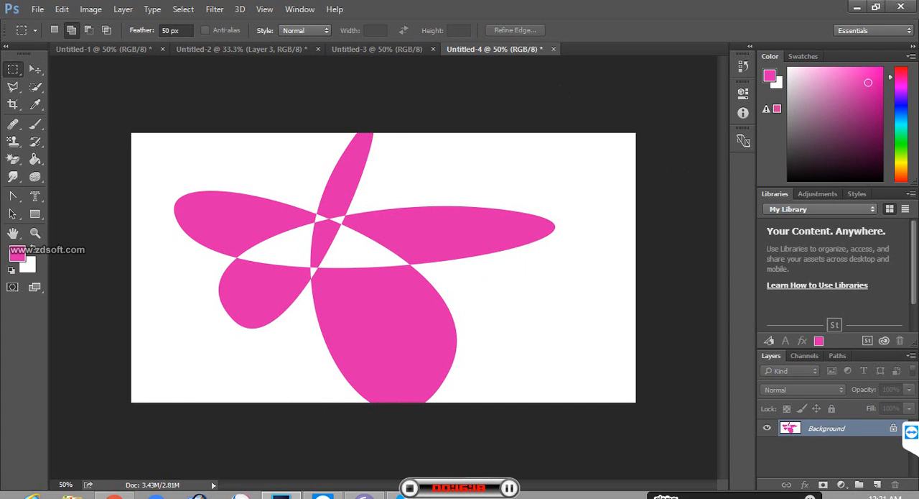
key("ctrl+BackSpace")
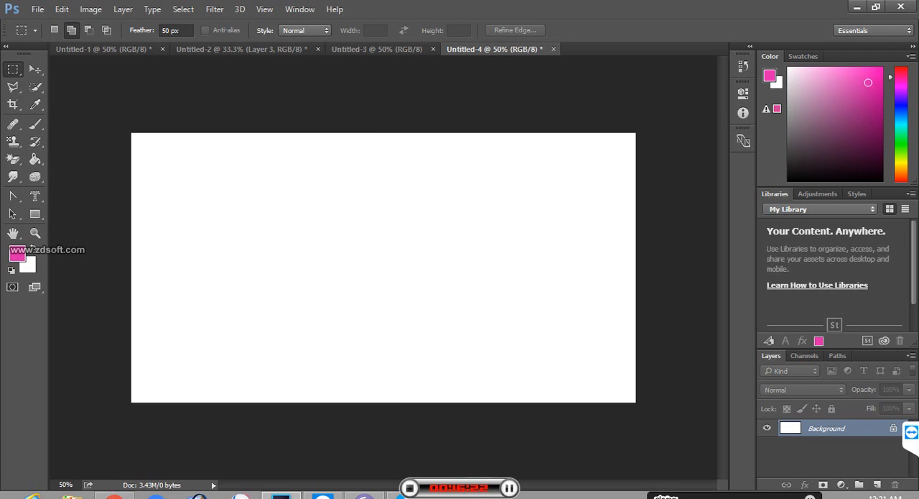
left_click(35, 176)
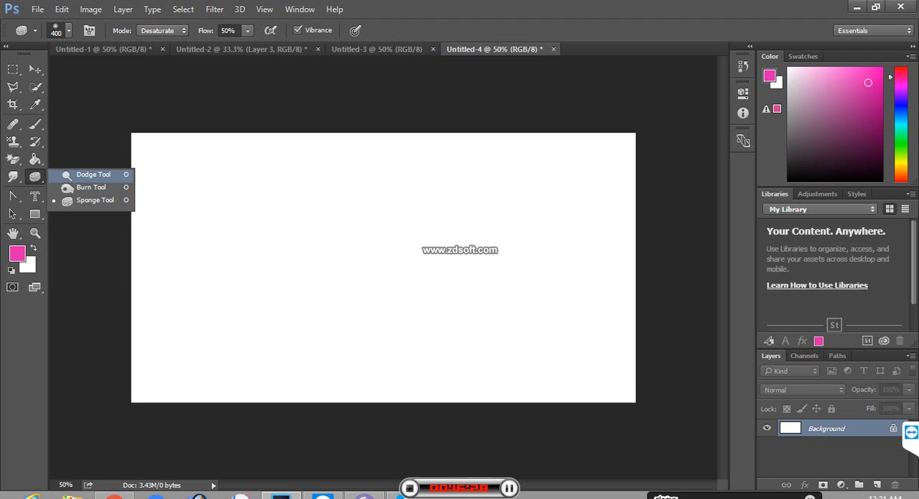
left_click(92, 174)
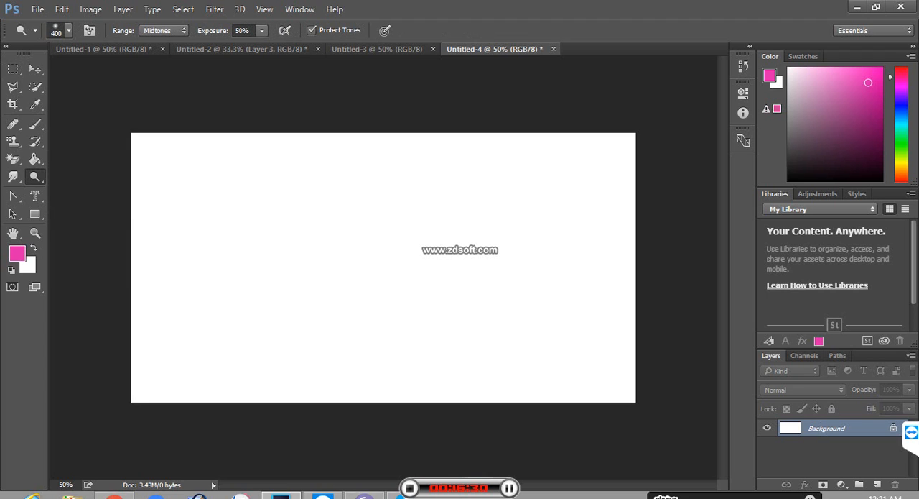
Step: Add a new layer and draw an upright elliptical selection about 1.89 by 2.18 in just left of the canvas centre
left_click(877, 484)
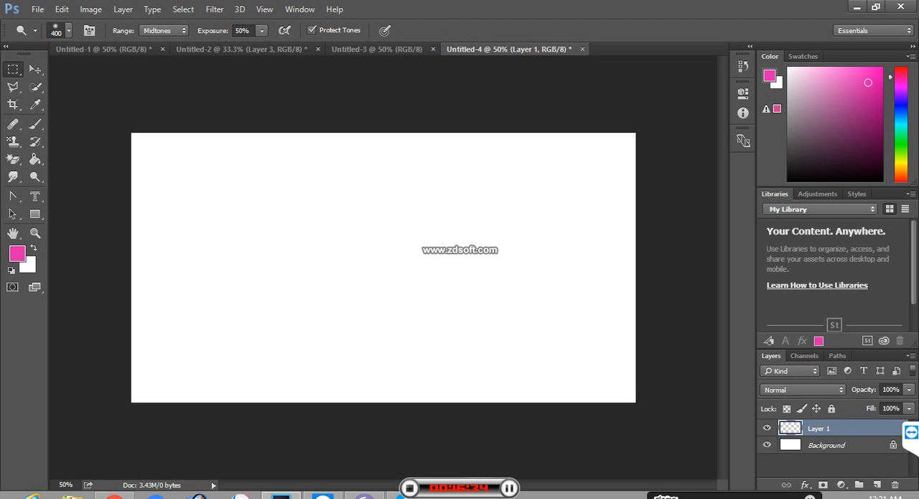
left_click(13, 68)
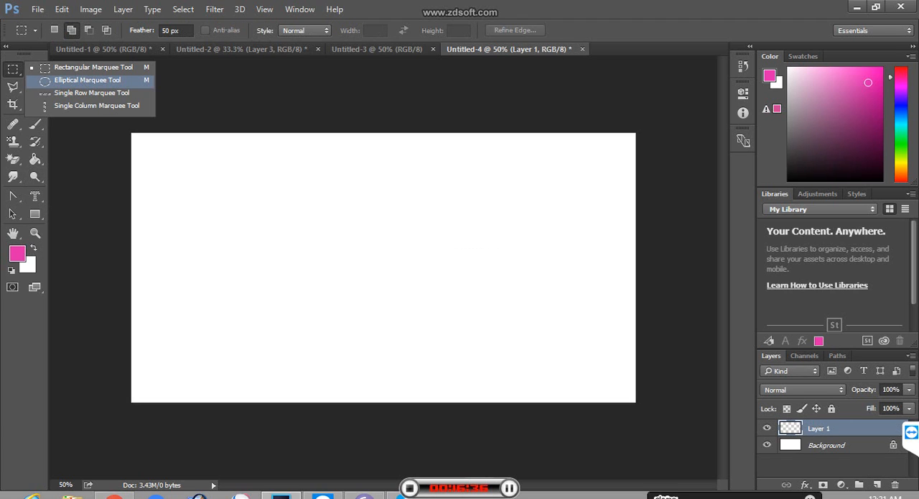
left_click(82, 80)
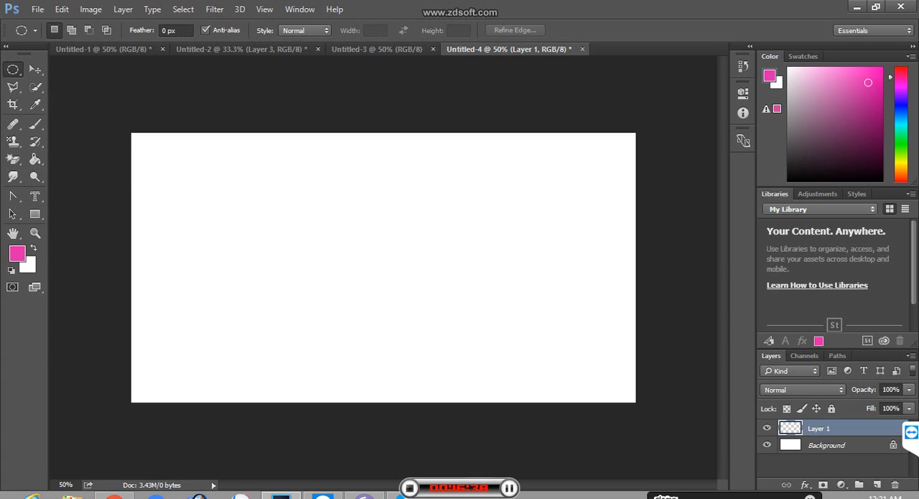
left_click_drag(259, 150, 451, 370)
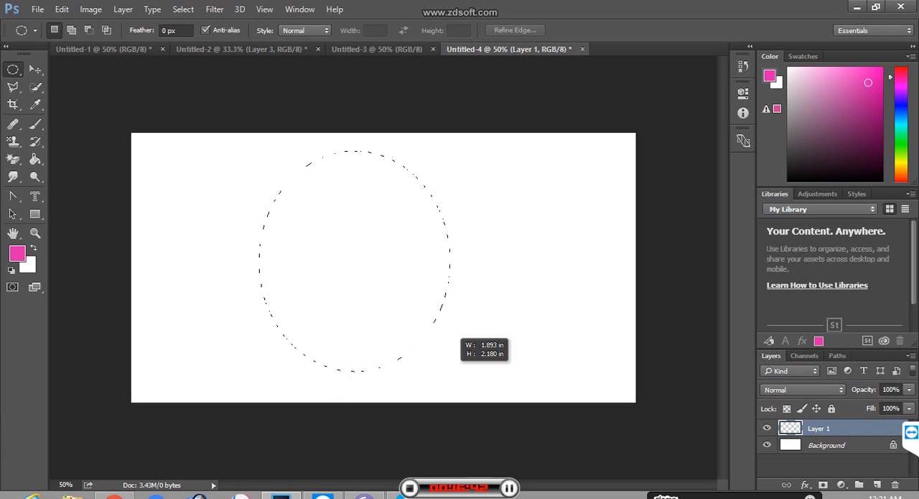
Step: Change the foreground color from pink to a dark green
left_click(17, 252)
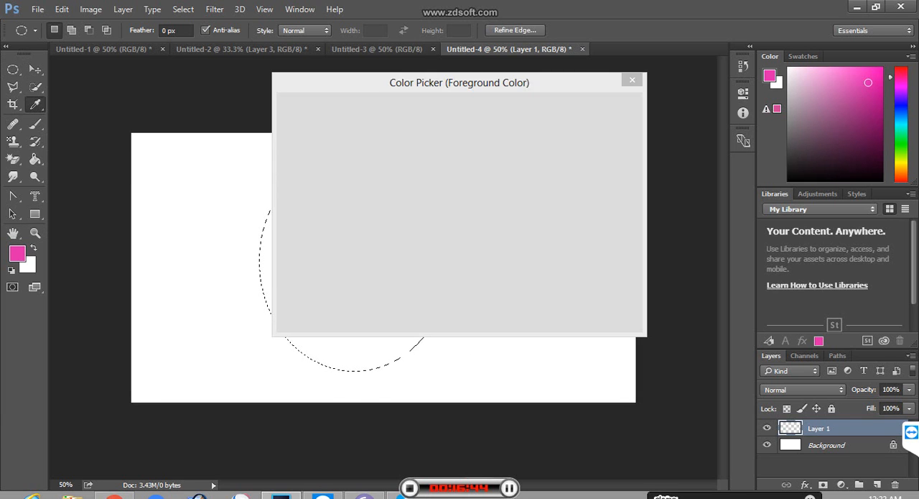
left_click(474, 229)
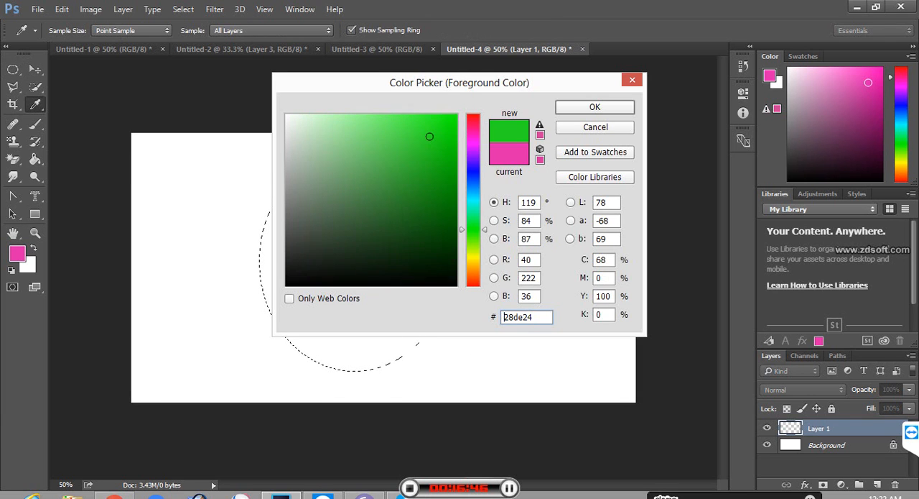
left_click(437, 186)
left_click_drag(437, 186, 452, 147)
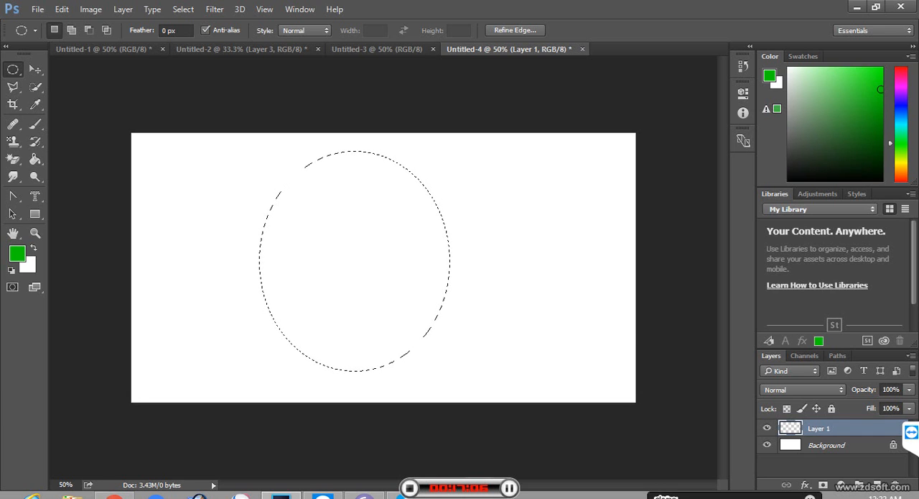
left_click(17, 253)
type("037800")
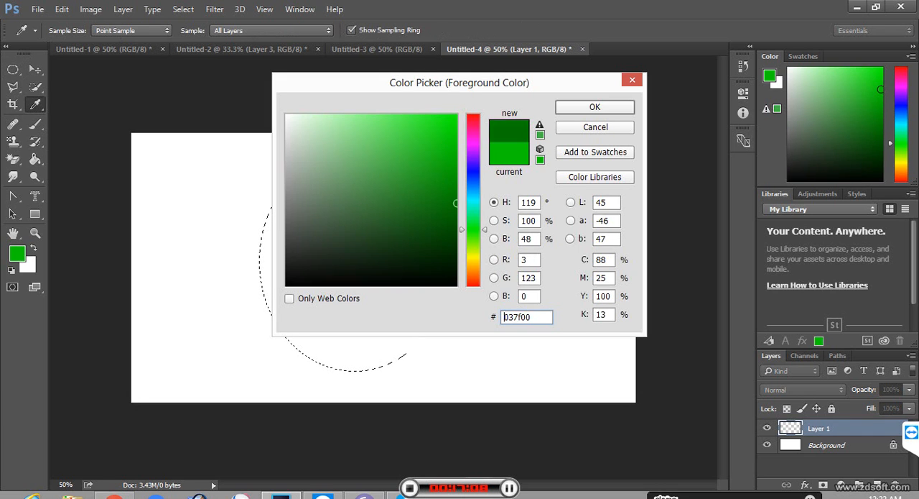
key("Return")
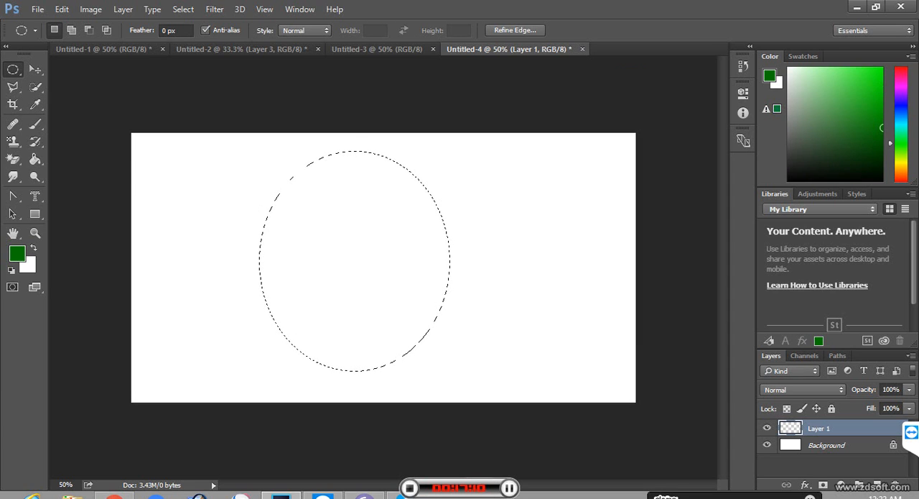
Step: Fill the elliptical selection with the dark green, deselect it, and shift the ellipse slightly to the right
key("alt+BackSpace")
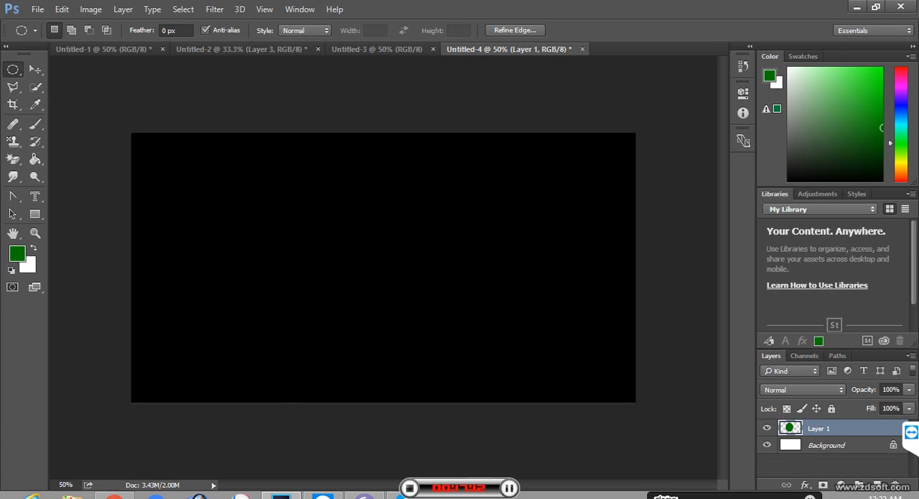
key("ctrl+d")
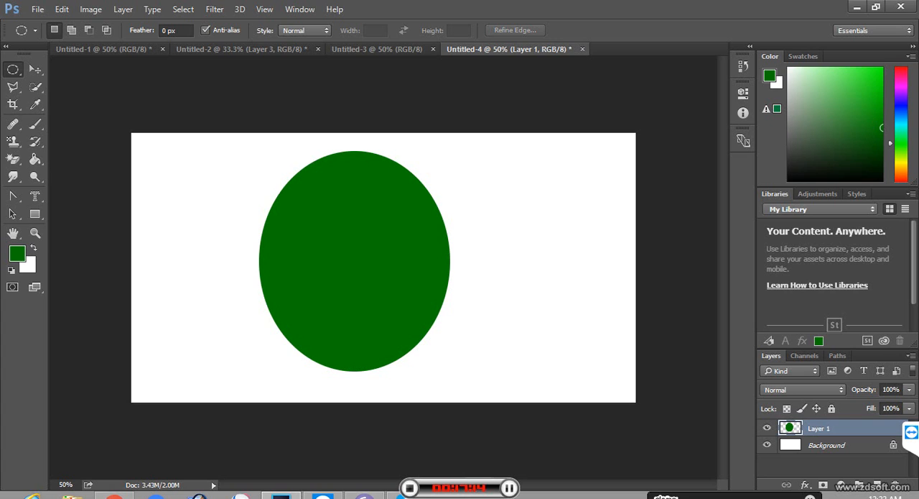
key("ctrl+plus")
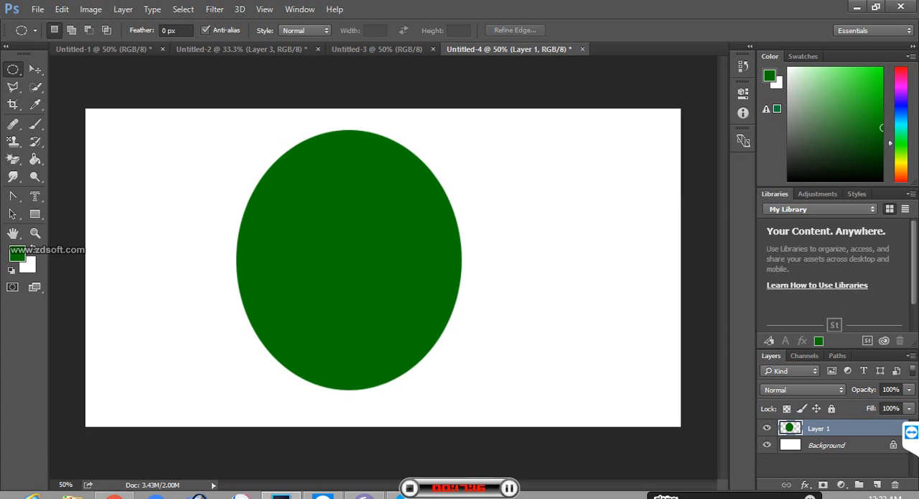
key("v")
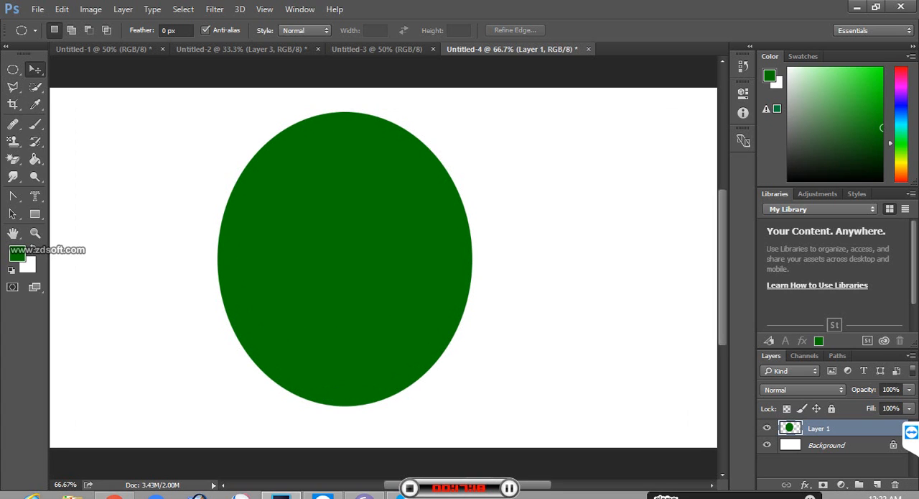
mouse_move(369, 215)
left_mouse_down()
mouse_move(394, 213)
mouse_move(384, 212)
left_mouse_up()
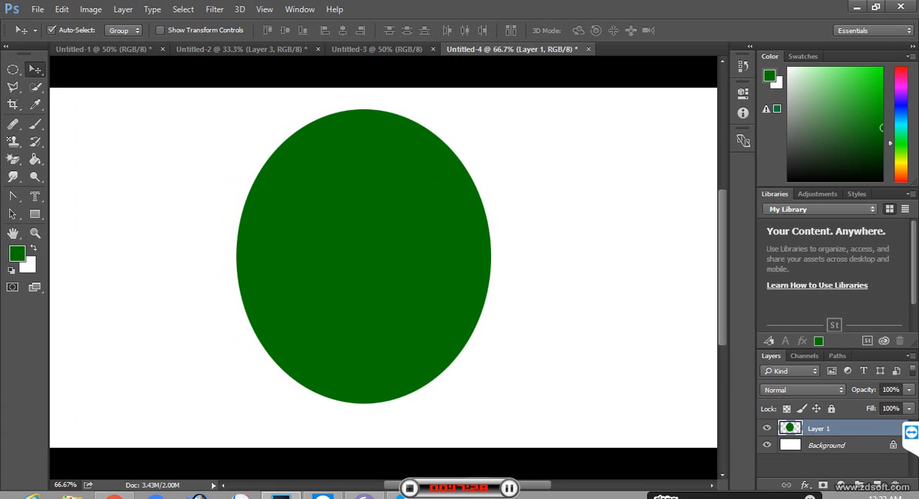
Step: Duplicate the green ellipse's layer
key("ctrl+j")
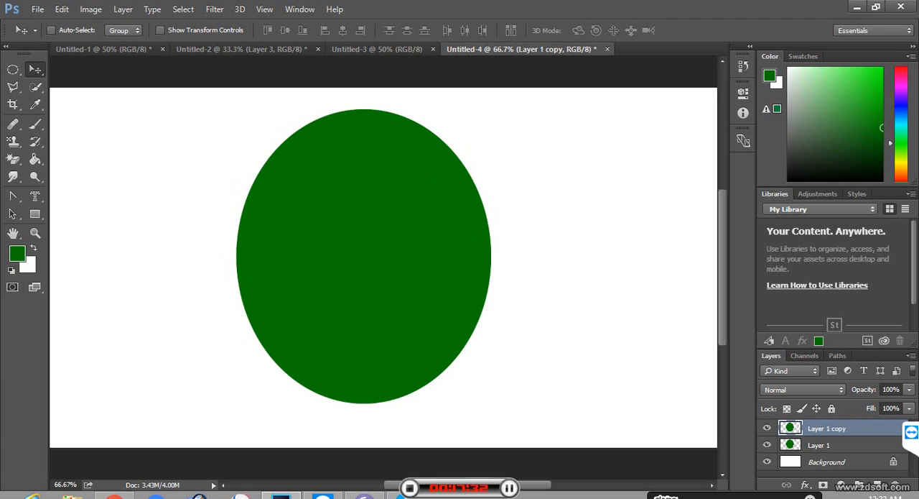
key("ctrl")
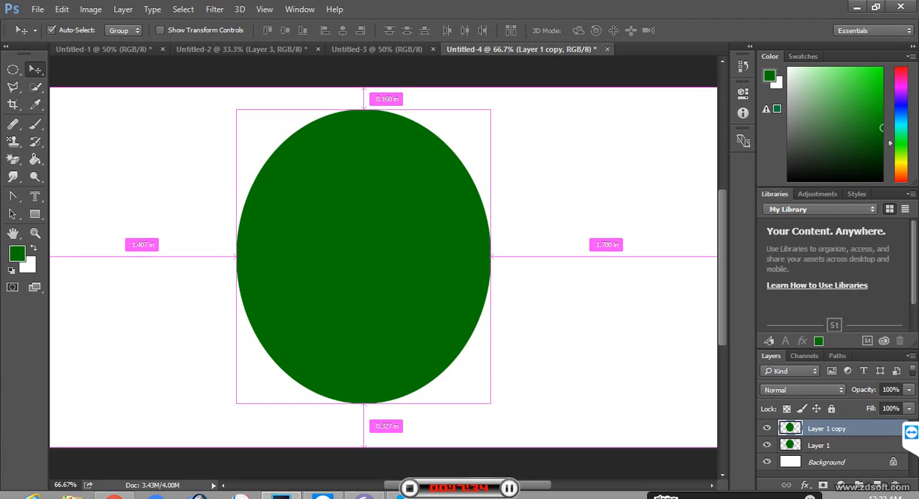
key("ctrl+t")
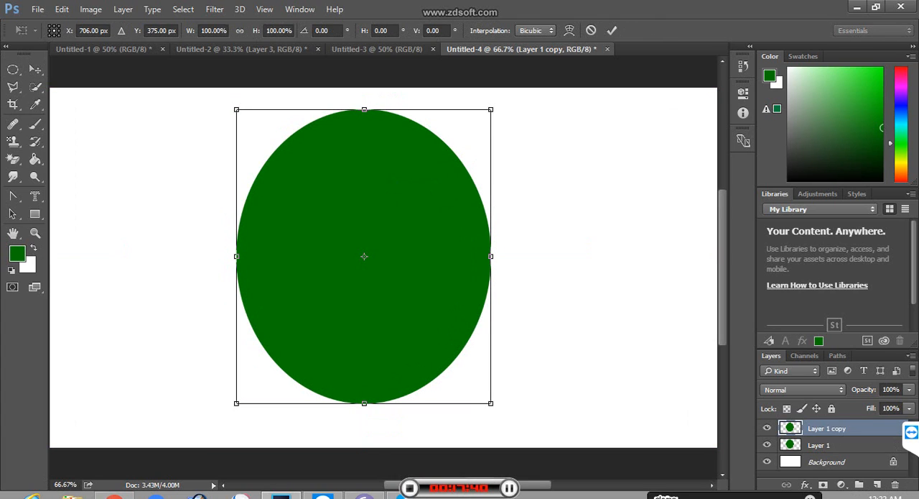
left_click_drag(491, 110, 430, 171)
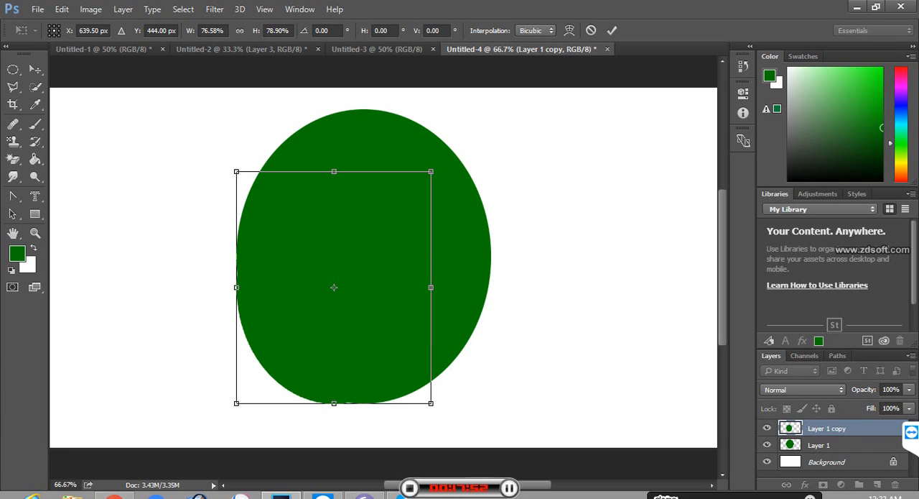
key("Return")
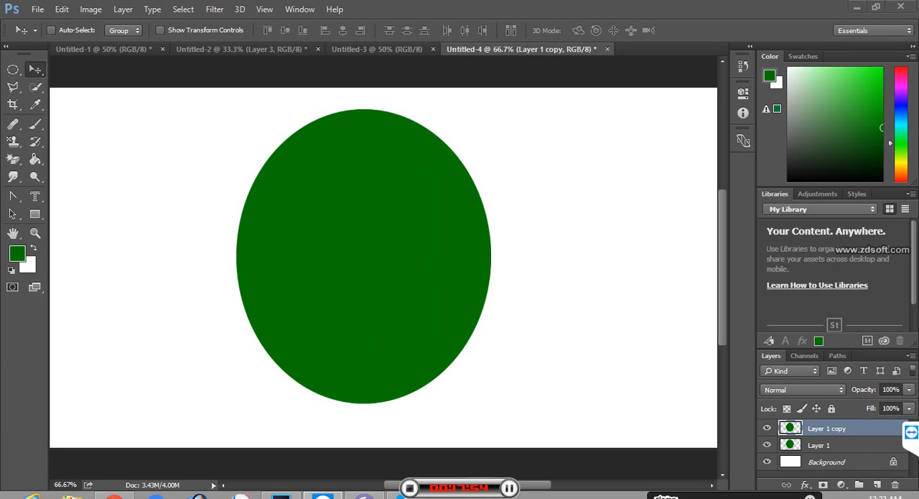
key("alt+c")
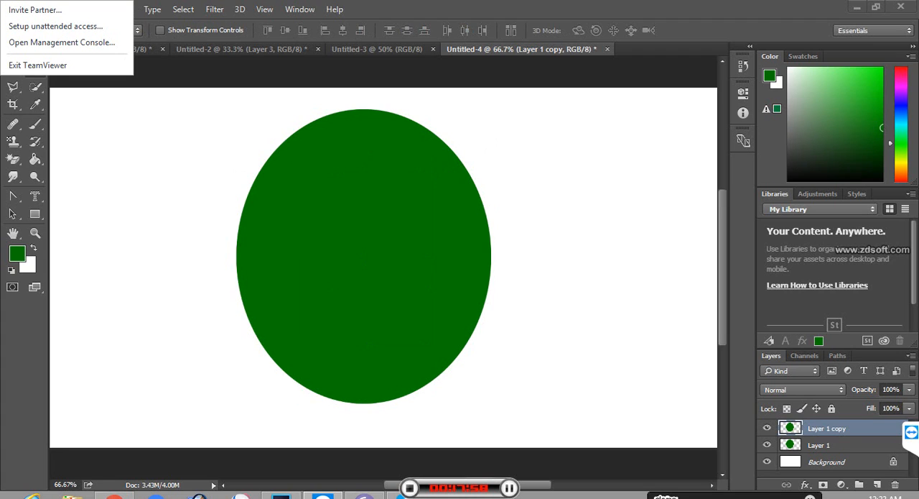
key("Escape")
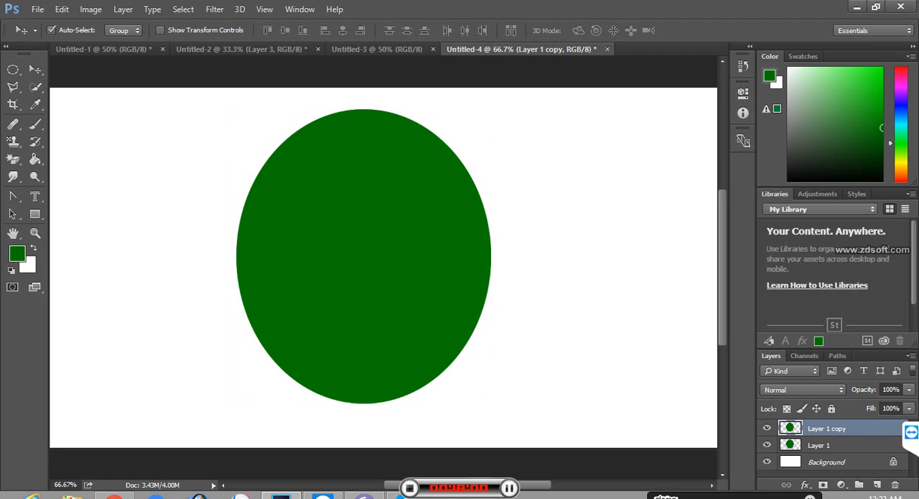
Step: Scale the duplicate ellipse down about its centre, and toggle the visibility of Layer 1 to check the smaller ellipse
key("ctrl+t")
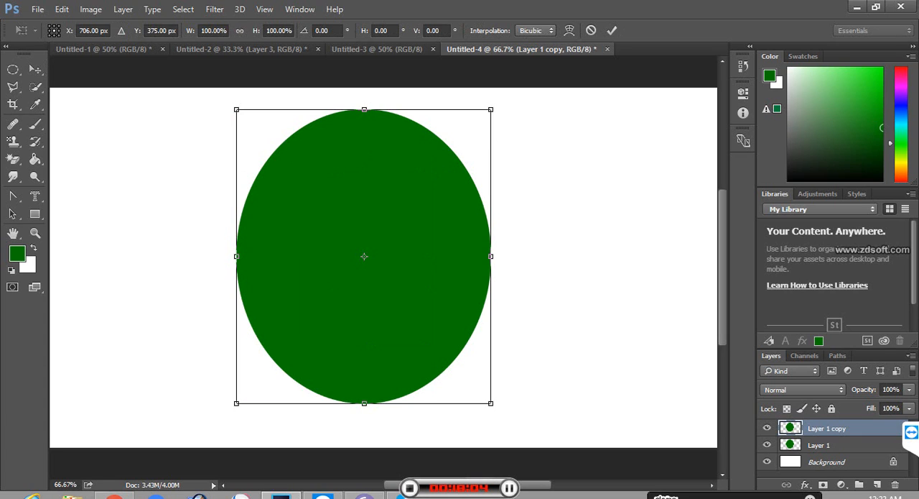
left_click_drag(491, 402, 419, 331)
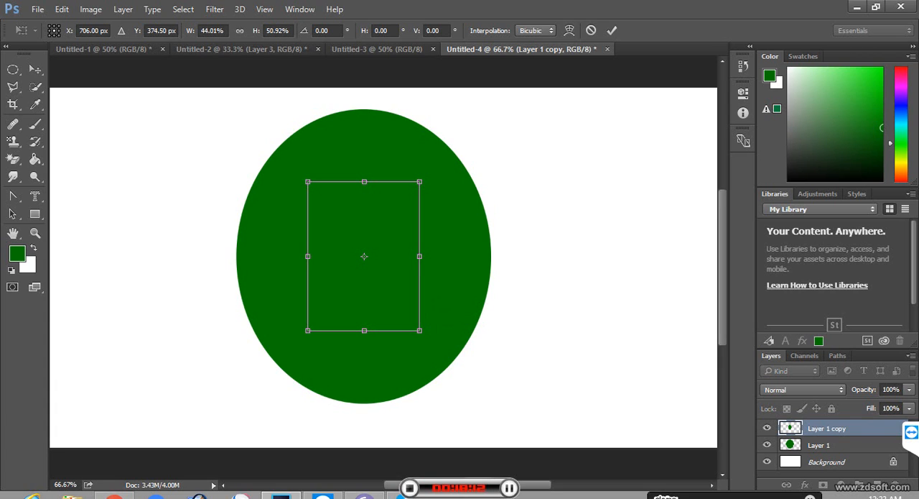
left_click_drag(419, 330, 434, 351)
key("Return")
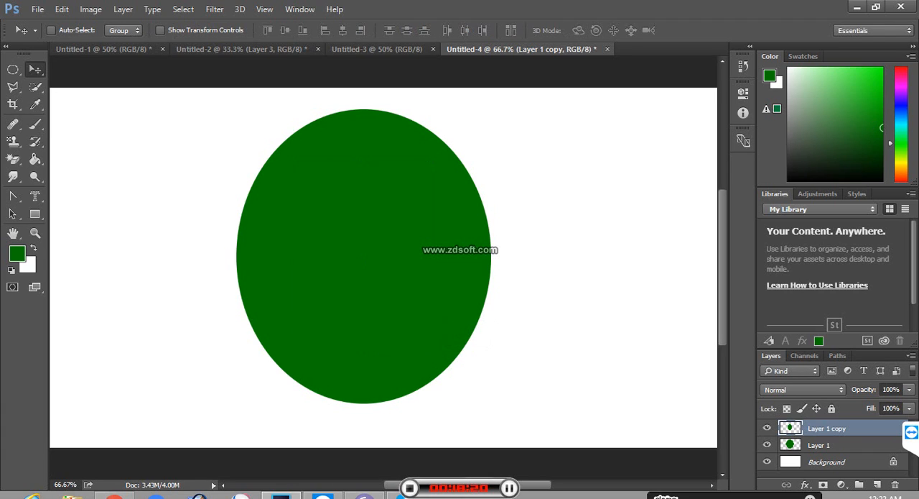
left_click(767, 444)
left_click(768, 445)
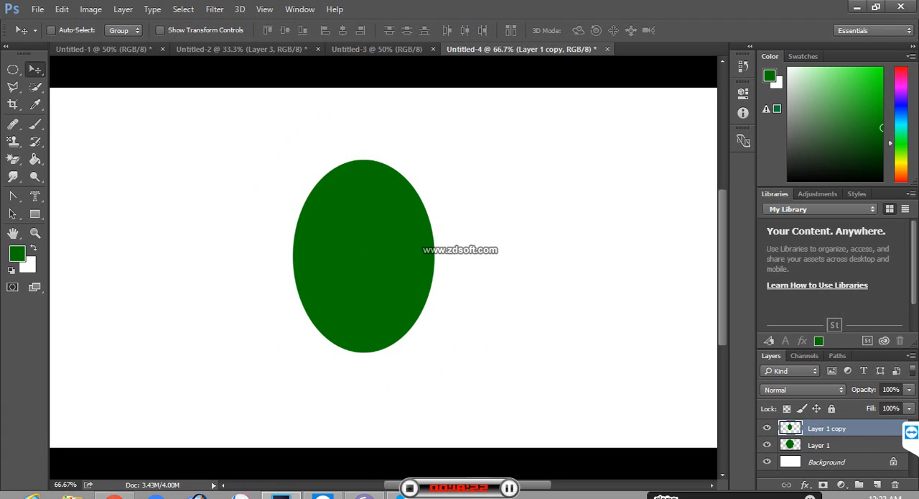
Step: Toggle the visibility of Layer 1 once more, and delete the scaled-down duplicate layer, Layer 1 copy
left_click(767, 445)
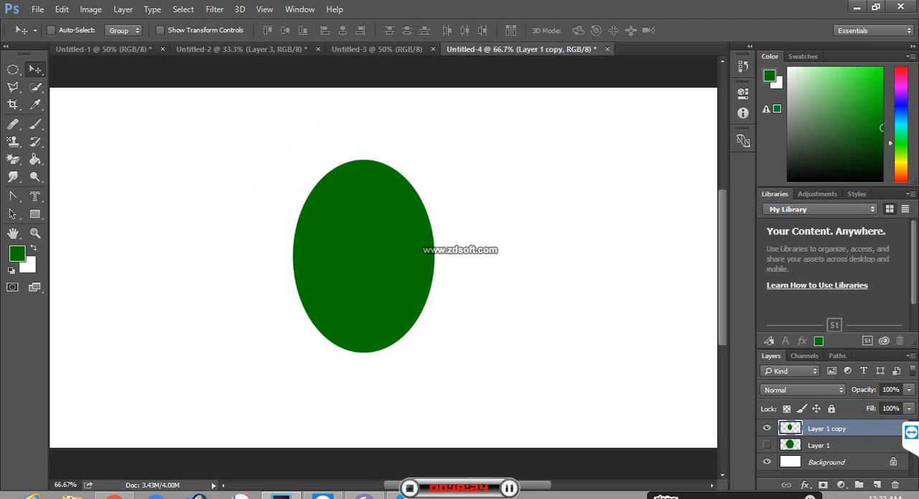
left_click(767, 445)
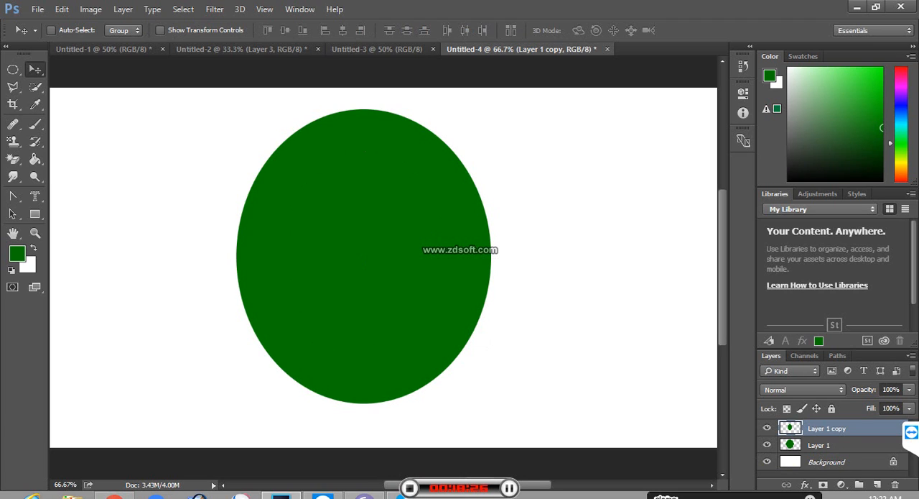
left_click_drag(840, 429, 895, 485)
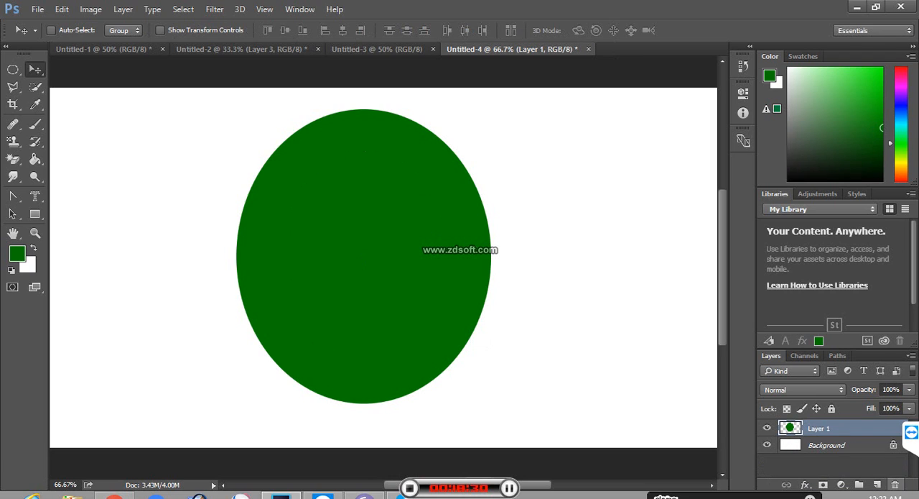
left_click(895, 484)
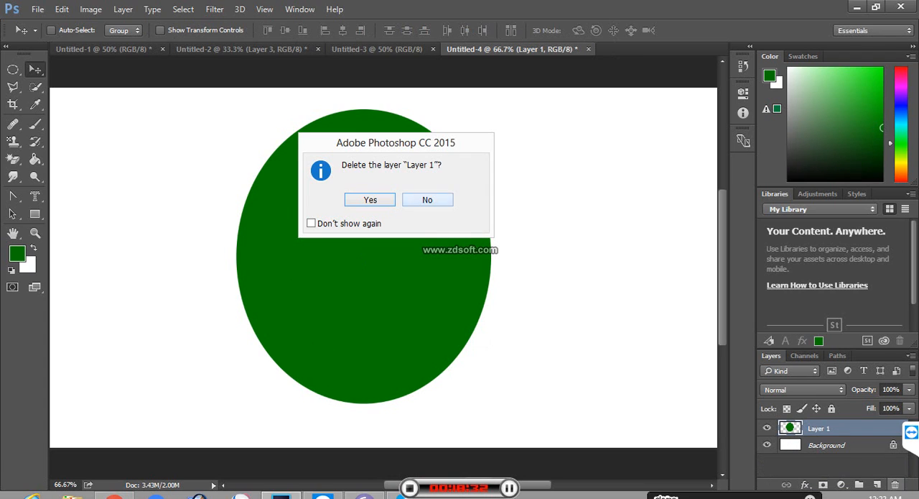
key("Escape")
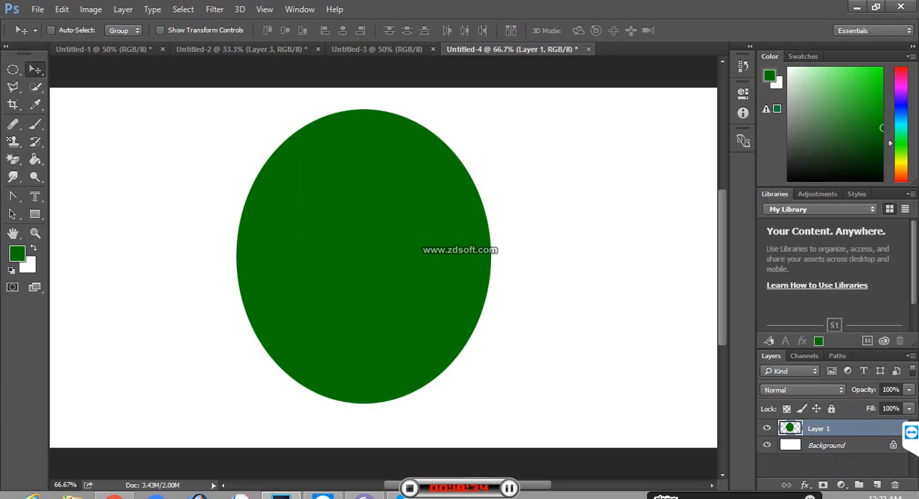
Step: Duplicate the ellipse layer twice and try transforming the top copy with its reference point shifted right of the centre
key("ctrl+j")
key("ctrl+j")
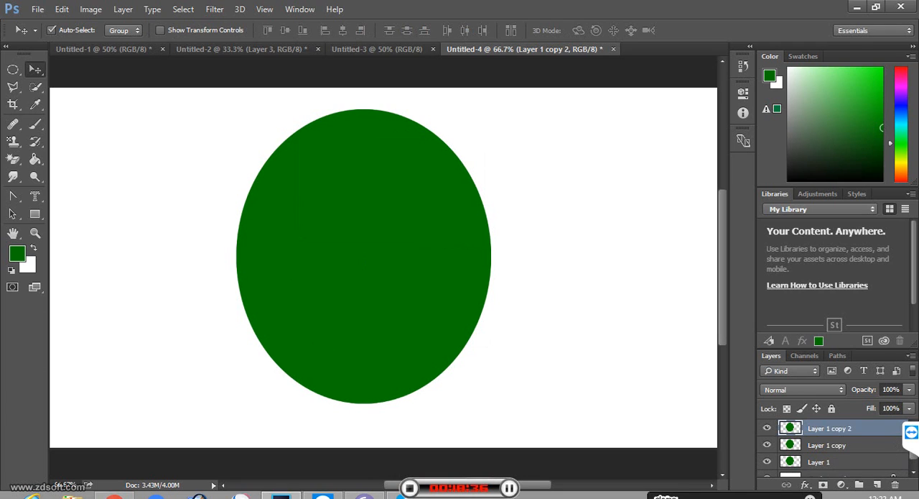
key("ctrl+t")
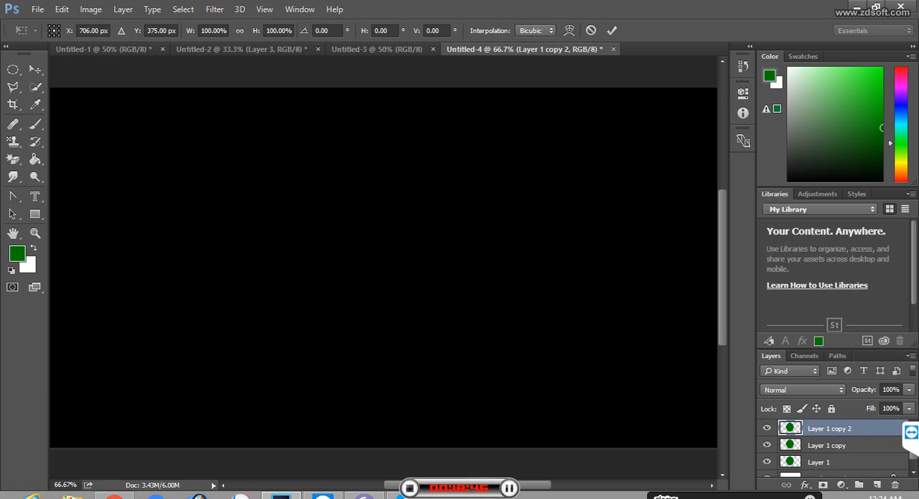
left_click_drag(365, 256, 413, 252)
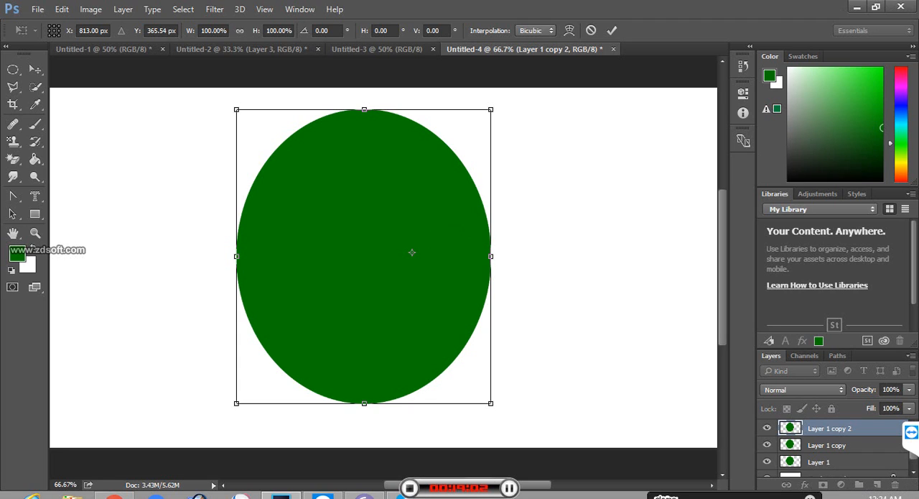
key("Return")
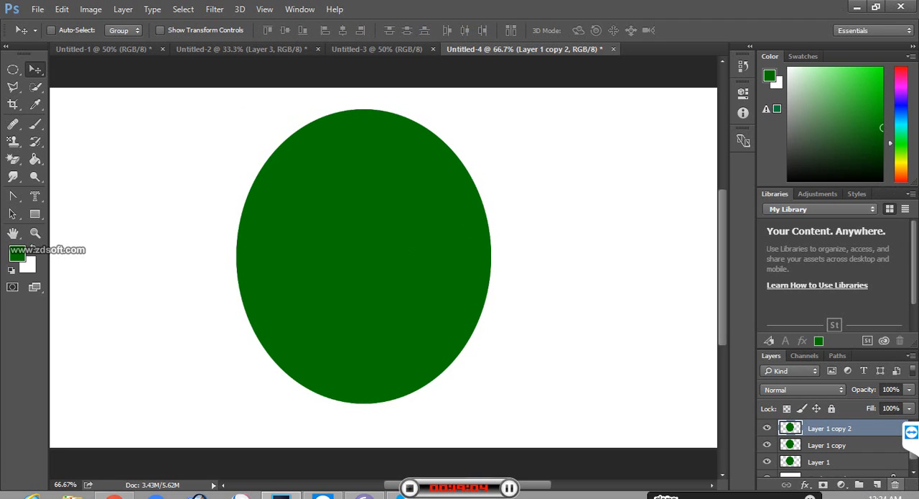
Step: Delete the two full-size duplicate layers, Layer 1 copy 2 and Layer 1 copy
left_click(896, 484)
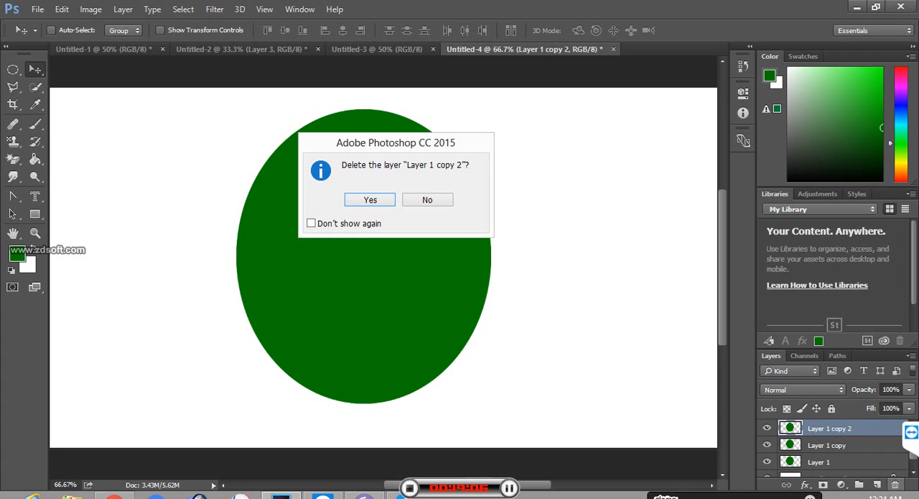
key("Return")
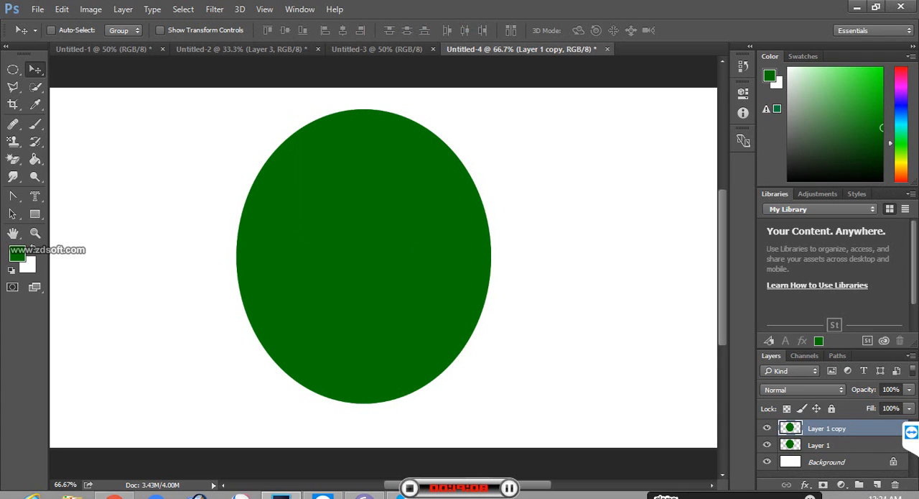
left_click(896, 483)
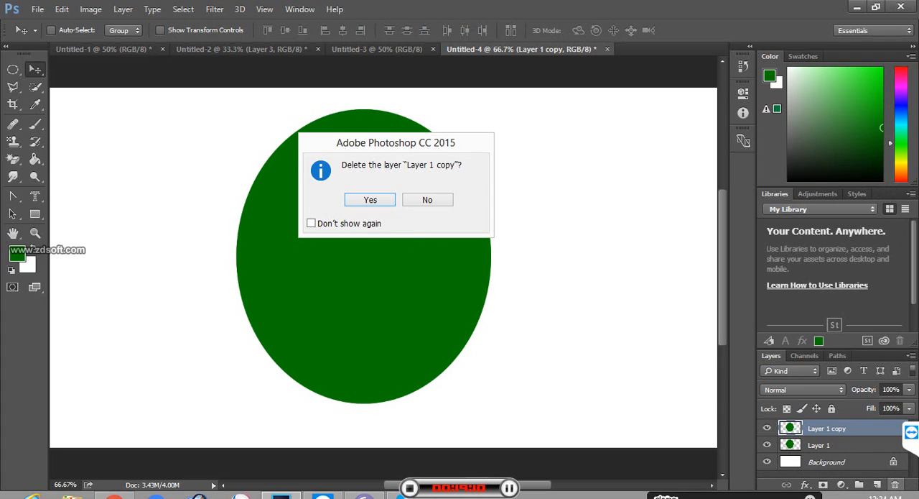
key("Return")
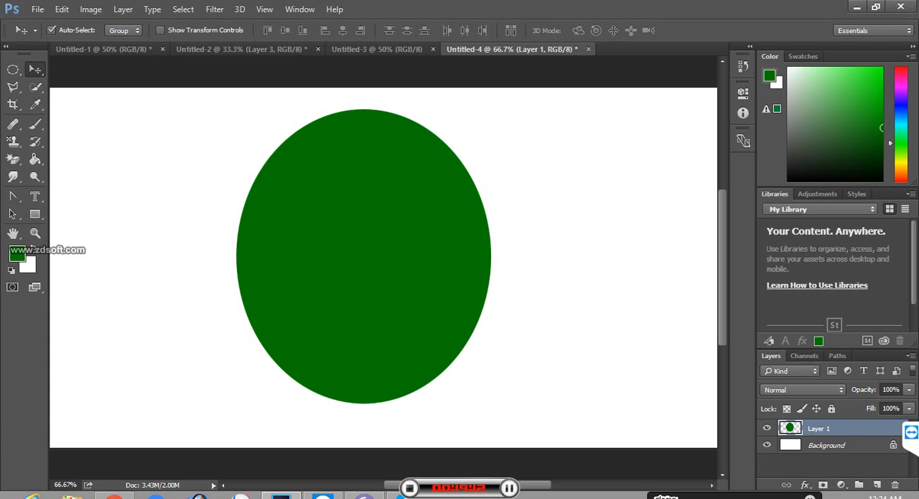
Step: Duplicate the Layer 1 ellipse and scale the copy down to about 59% around its centre
key("ctrl+j")
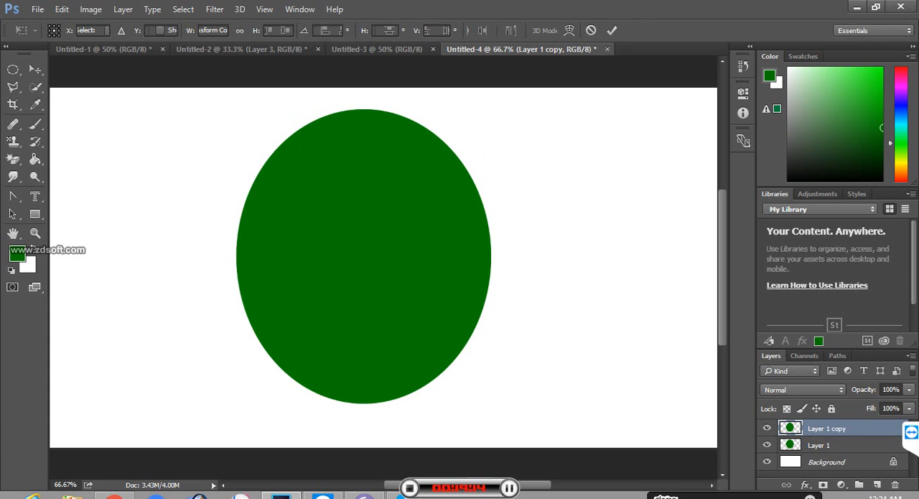
key("ctrl+t")
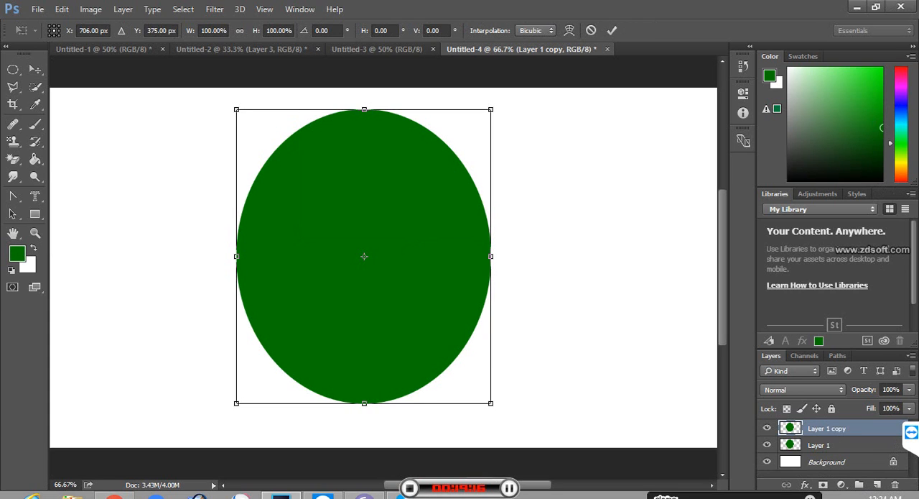
left_click_drag(236, 109, 289, 170)
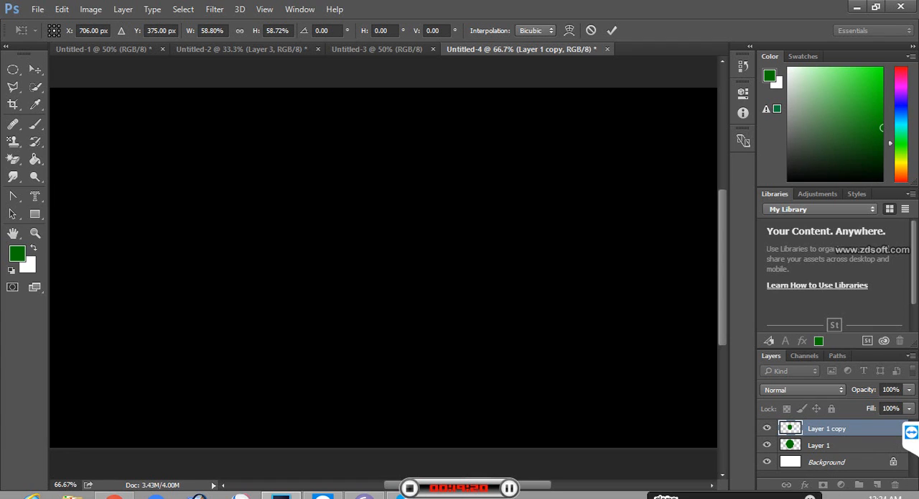
key("Return")
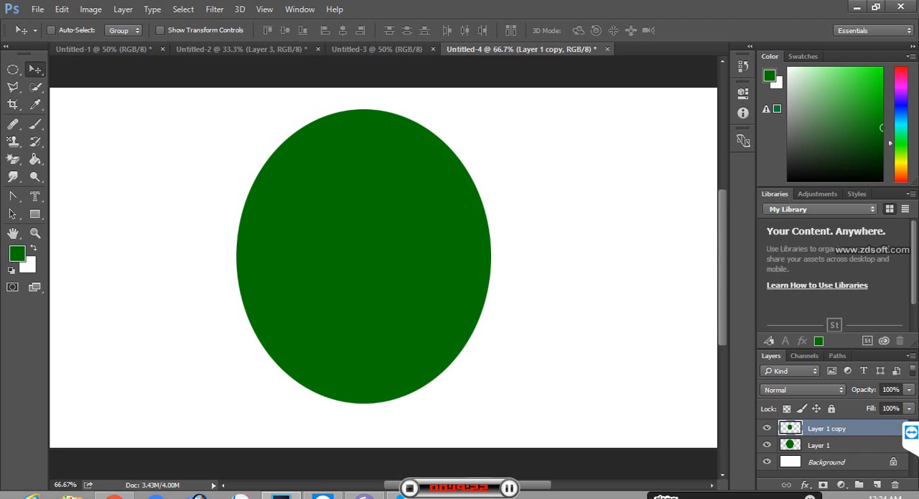
Step: Toggle the visibility of Layer 1 repeatedly to compare the large ellipse with its smaller copy
left_click(767, 445)
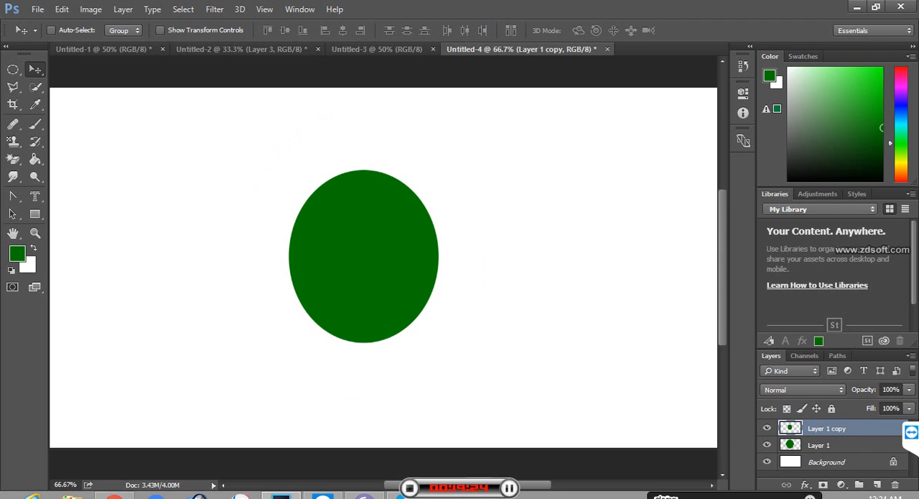
left_click(767, 445)
left_click(767, 445)
left_click(767, 445)
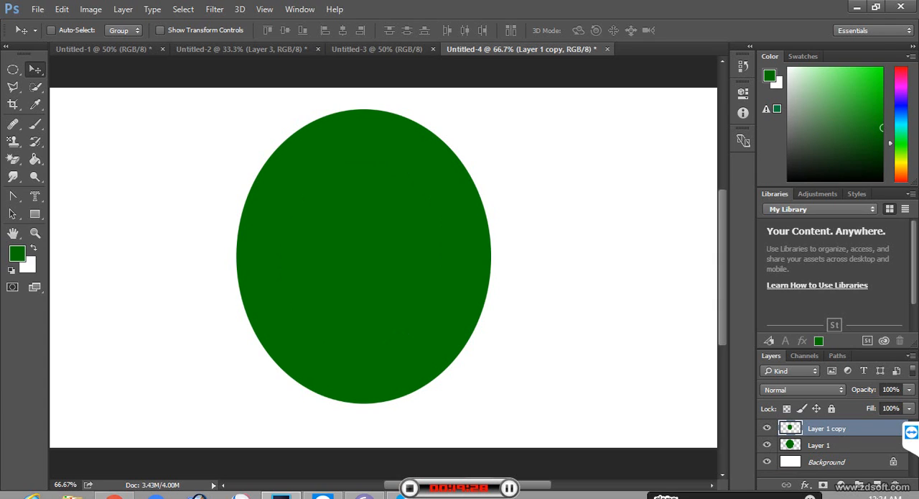
left_click(767, 444)
left_click(768, 445)
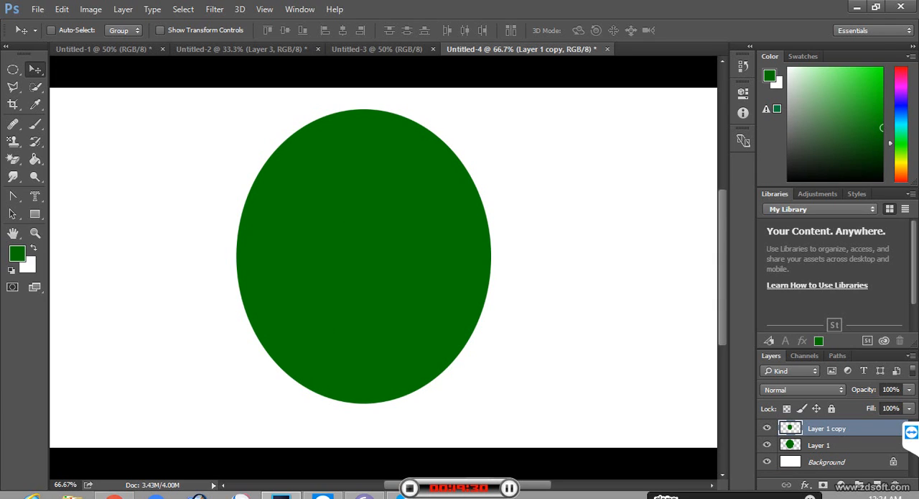
left_click(768, 444)
left_click(767, 444)
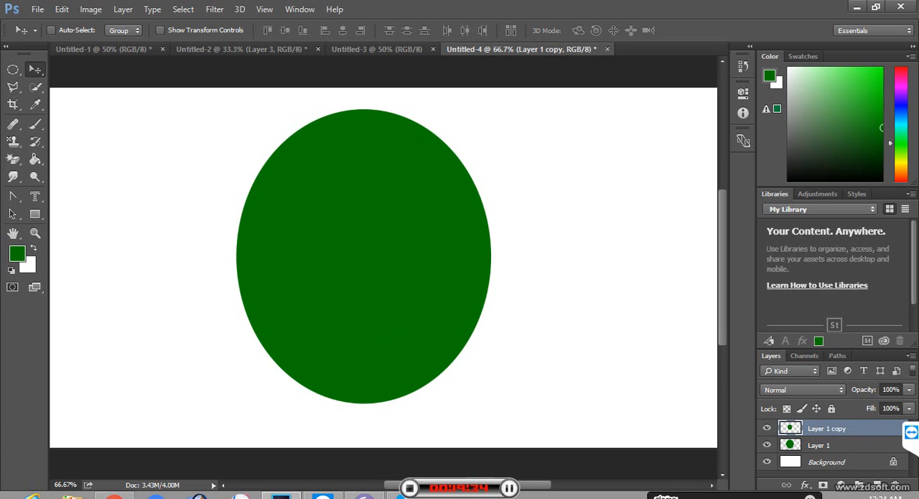
Step: Duplicate the Layer 1 copy ellipse and scale the new copy down to about 45% around its centre
key("ctrl+j")
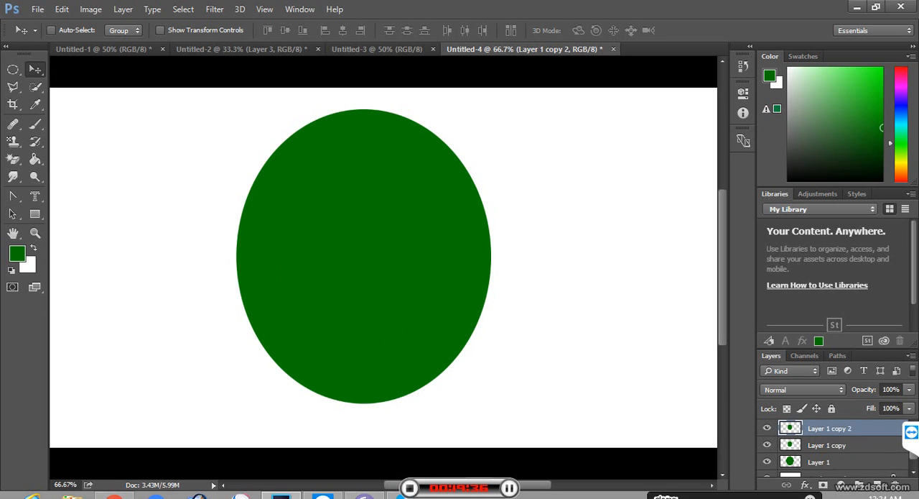
key("ctrl+t")
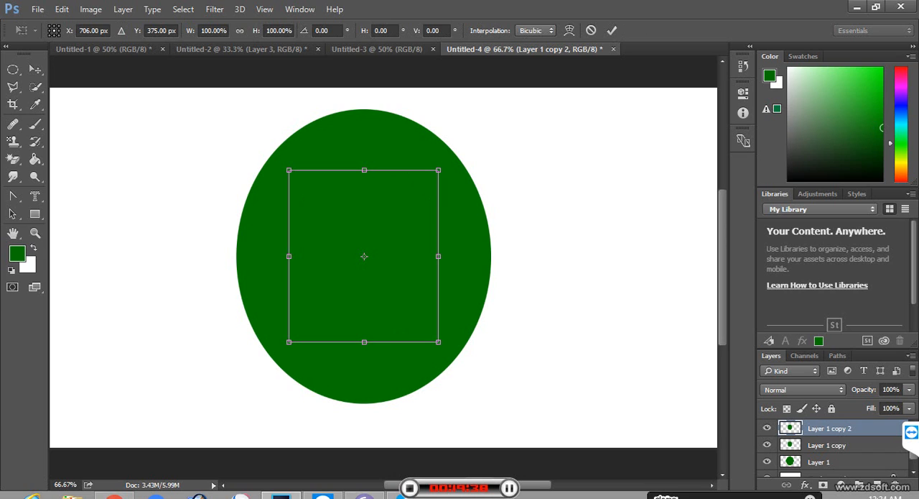
left_click_drag(289, 170, 330, 217)
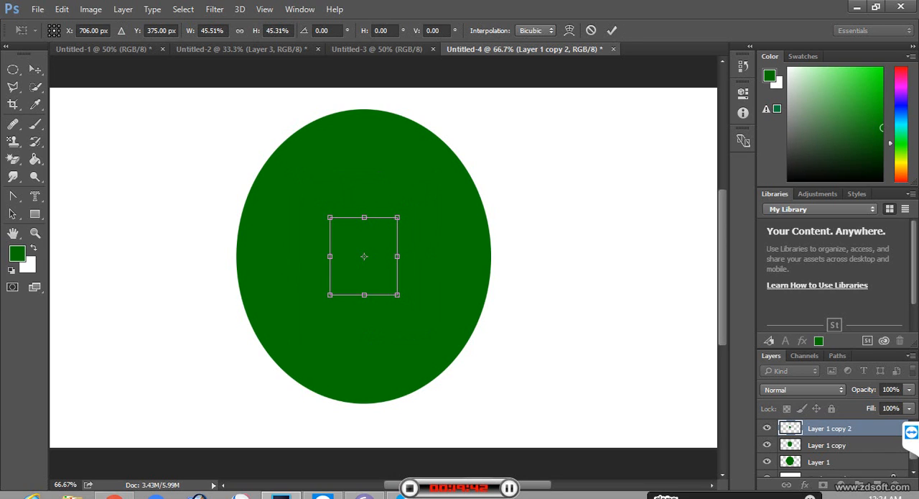
key("Return")
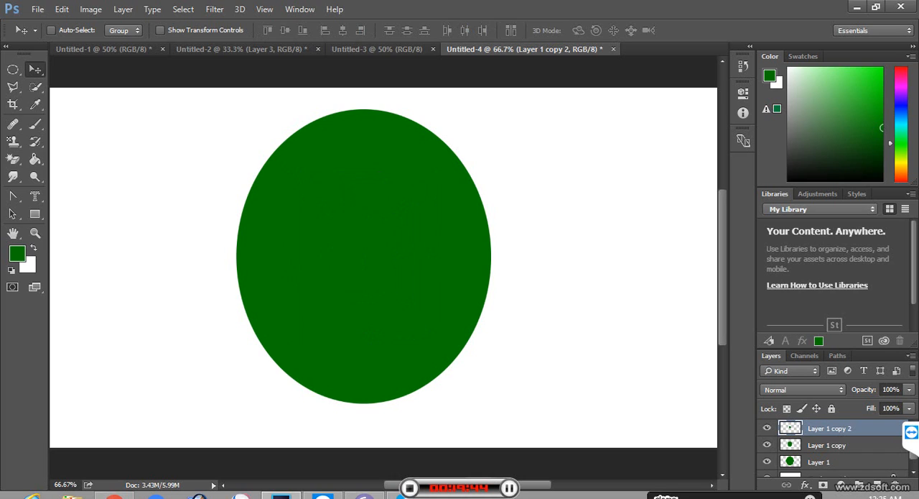
Step: Hide and show the three ellipse layers in turn to examine each size, and leave all of them visible
left_click(767, 444)
left_click(767, 462)
left_click(767, 462)
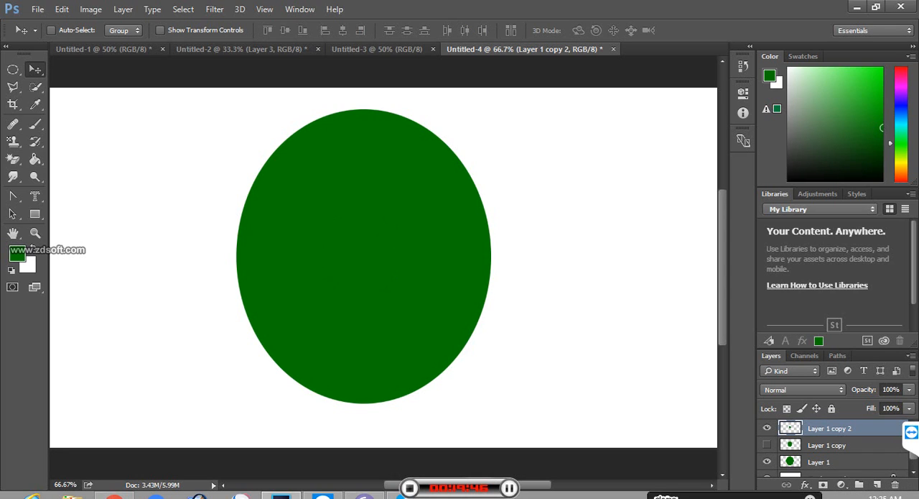
left_click(768, 428)
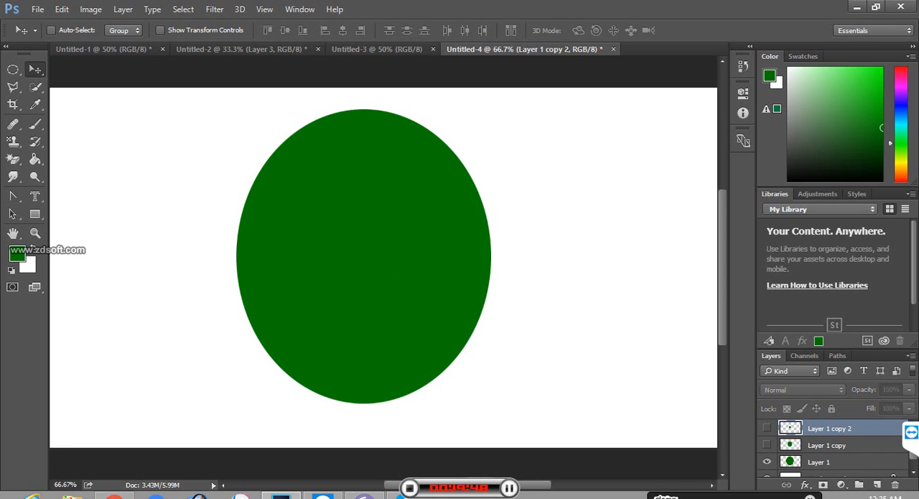
left_click(767, 462)
left_click(768, 428)
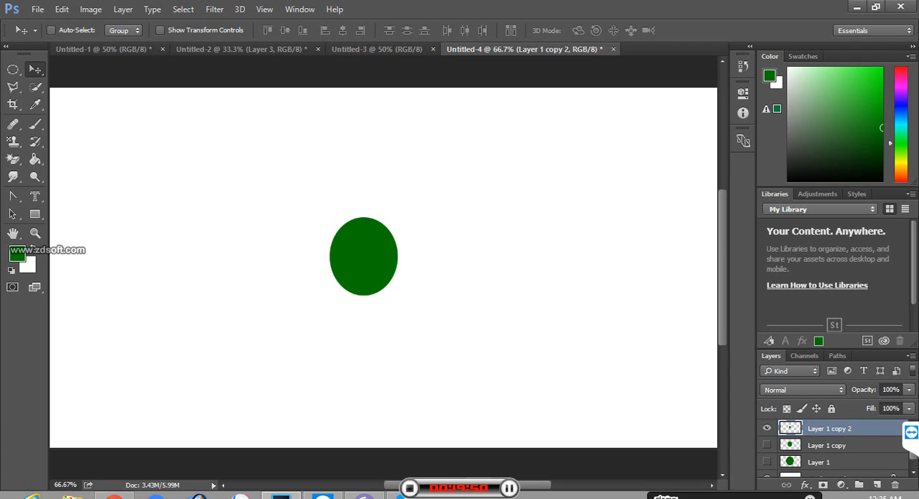
left_click(767, 445)
left_click(767, 462)
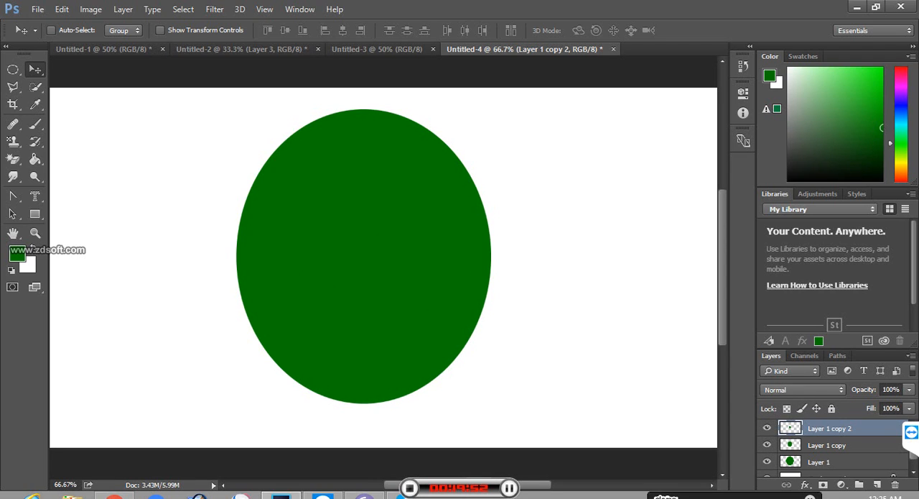
Step: Select Layer 1, activate the Dodge tool, and set its brush size to 235 px
left_click(819, 462)
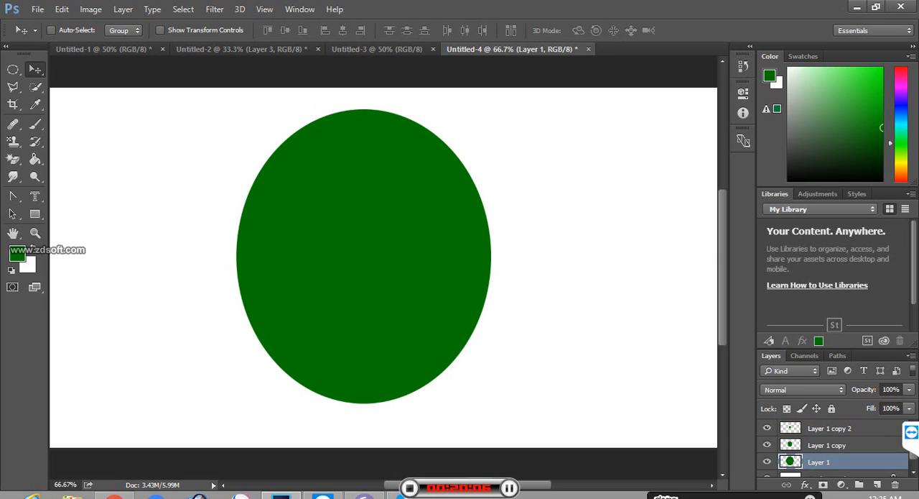
right_click(888, 188)
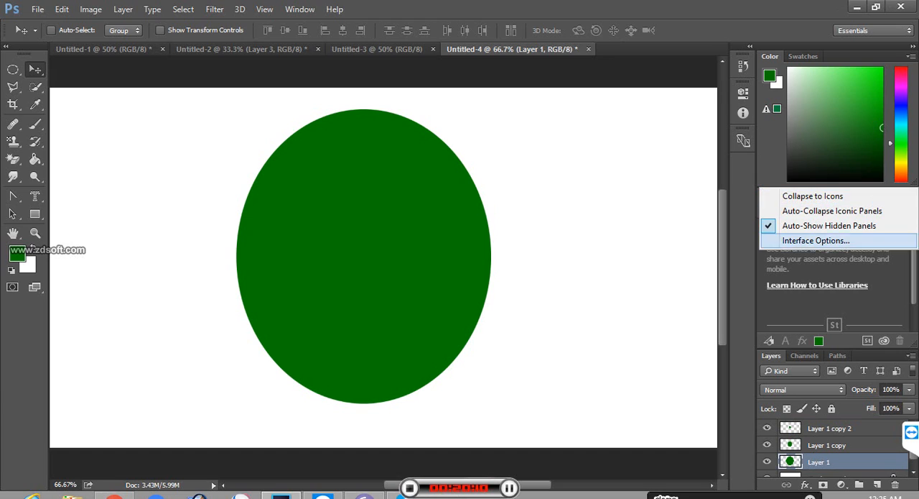
key("Escape")
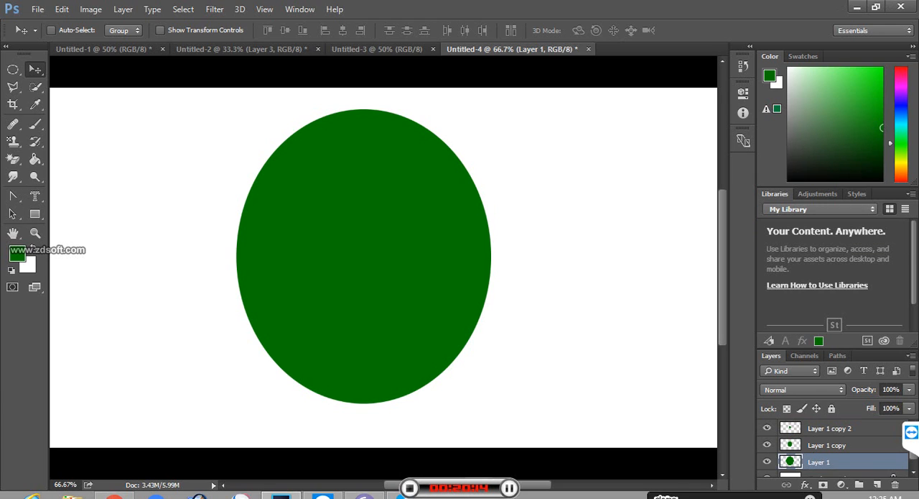
left_click(34, 176)
left_click(94, 174)
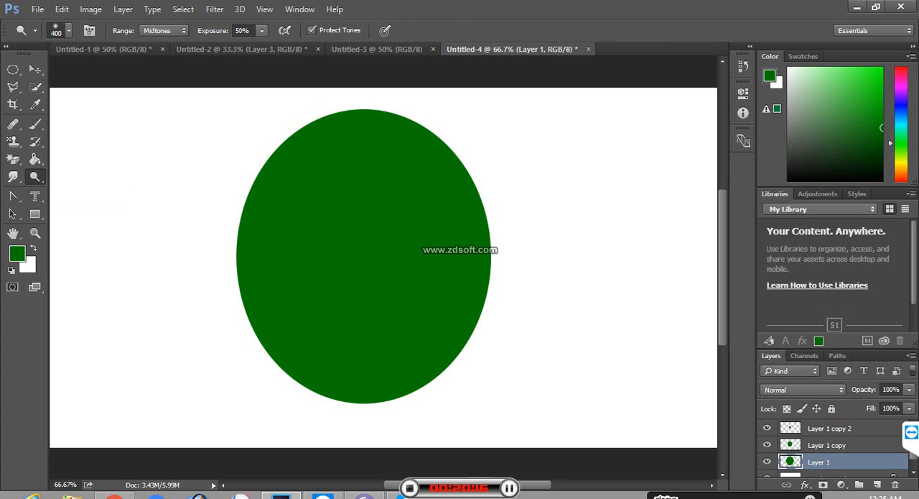
right_click(370, 150)
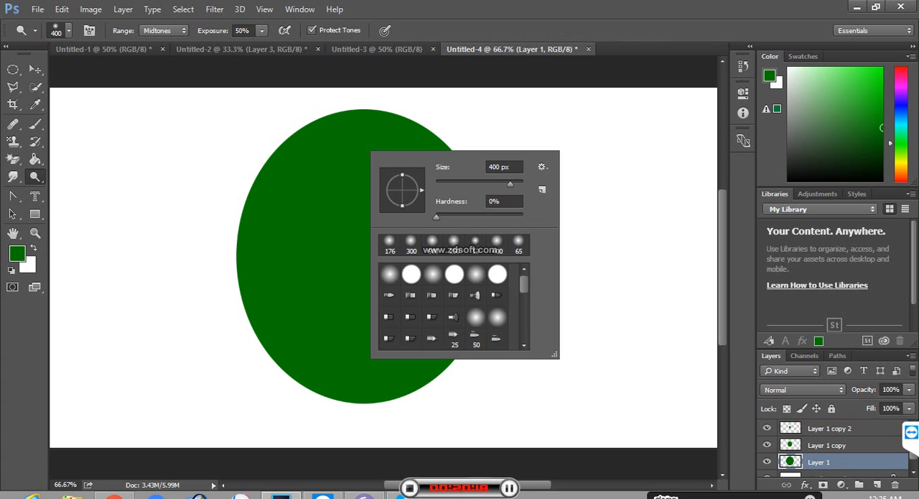
left_click_drag(511, 185, 503, 185)
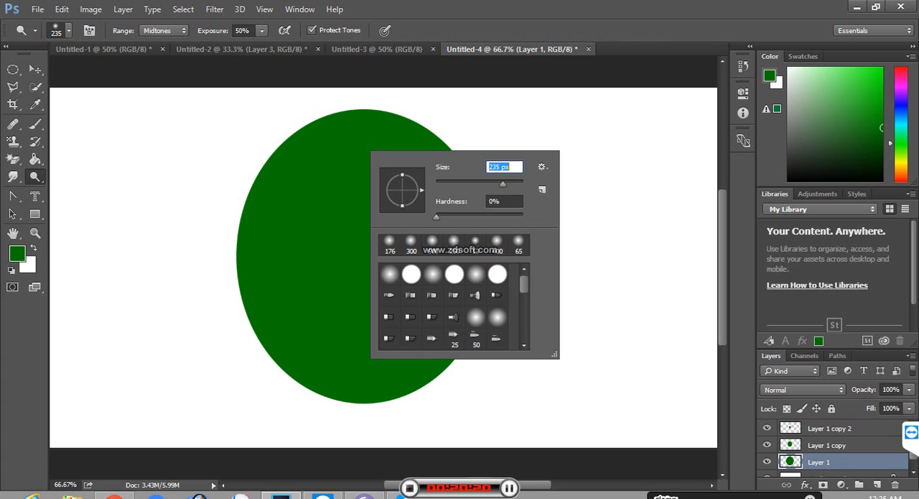
Step: Lighten the right side of the large Layer 1 ellipse with the Dodge tool and darken its left side with the Burn tool
key("Return")
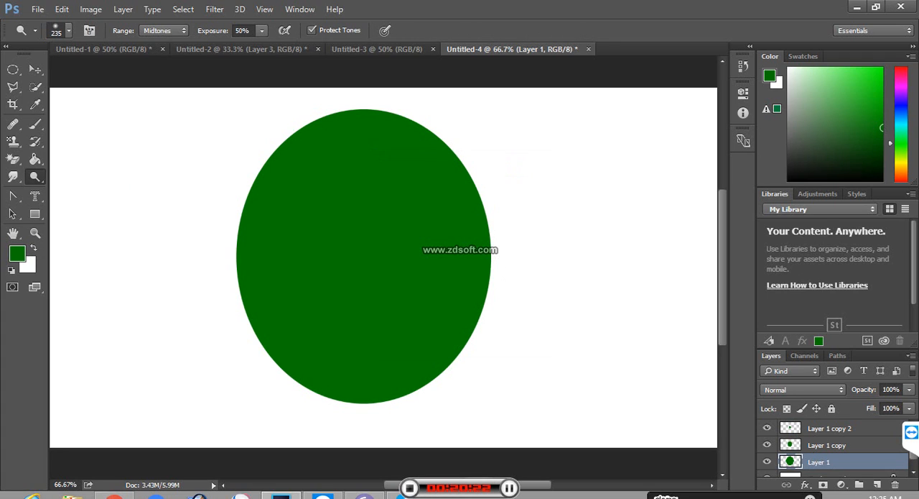
mouse_move(356, 151)
left_mouse_down()
mouse_move(414, 172)
mouse_move(450, 211)
mouse_move(464, 273)
mouse_move(451, 300)
left_mouse_up()
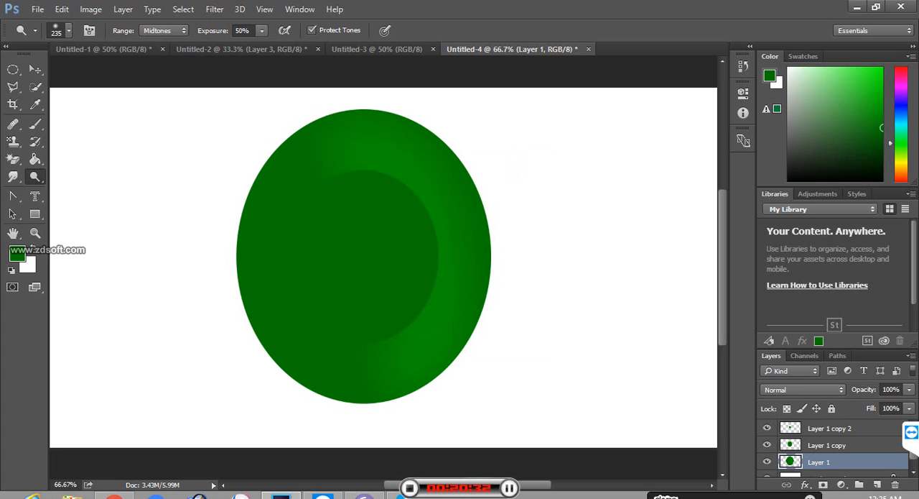
right_click(35, 177)
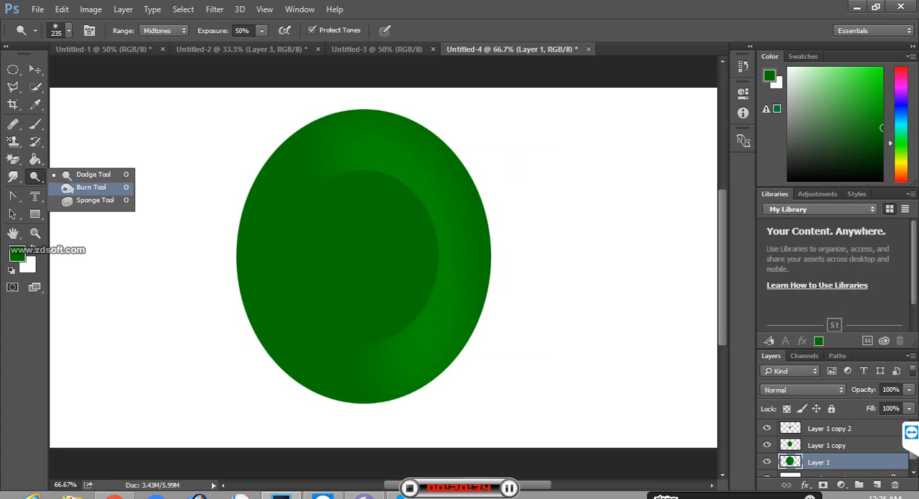
left_click(91, 187)
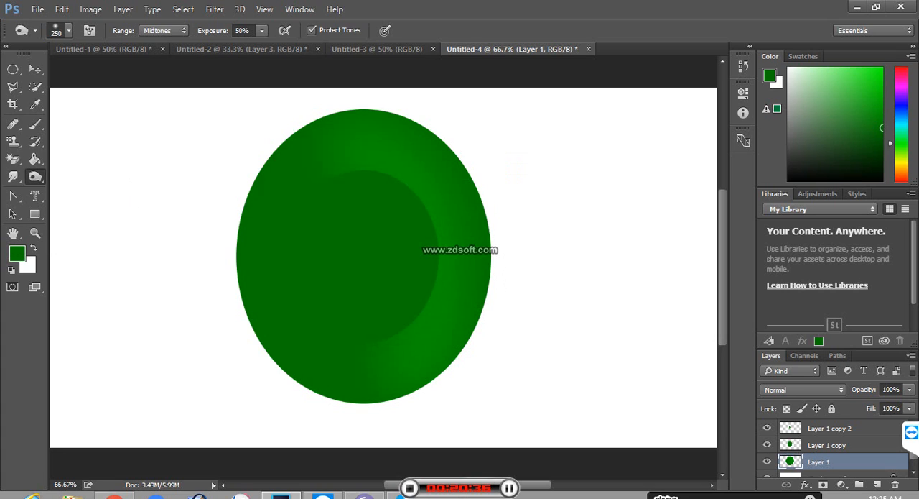
mouse_move(300, 171)
left_mouse_down()
mouse_move(268, 237)
mouse_move(279, 286)
left_mouse_up()
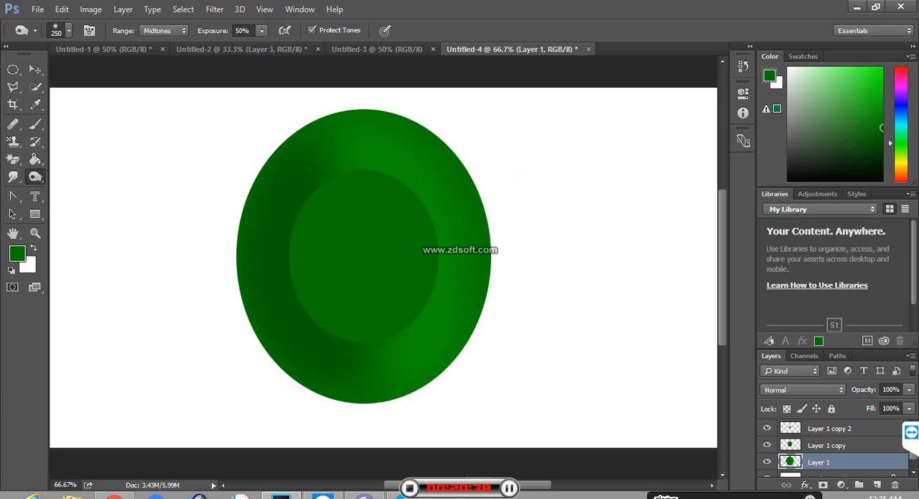
left_click_drag(343, 348, 428, 363)
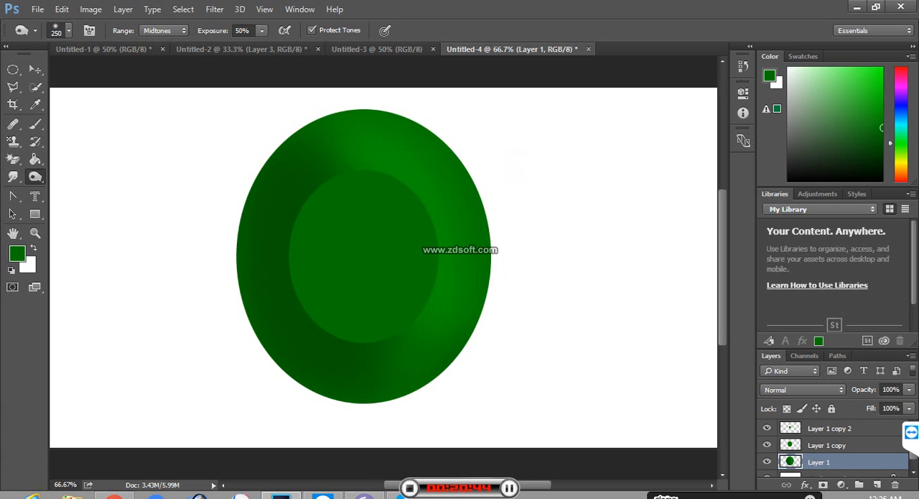
Step: On Layer 1 copy, darken the middle ellipse's right side with the Burn tool and lighten its left side with the Dodge tool
left_click(827, 445)
left_click_drag(395, 188, 429, 257)
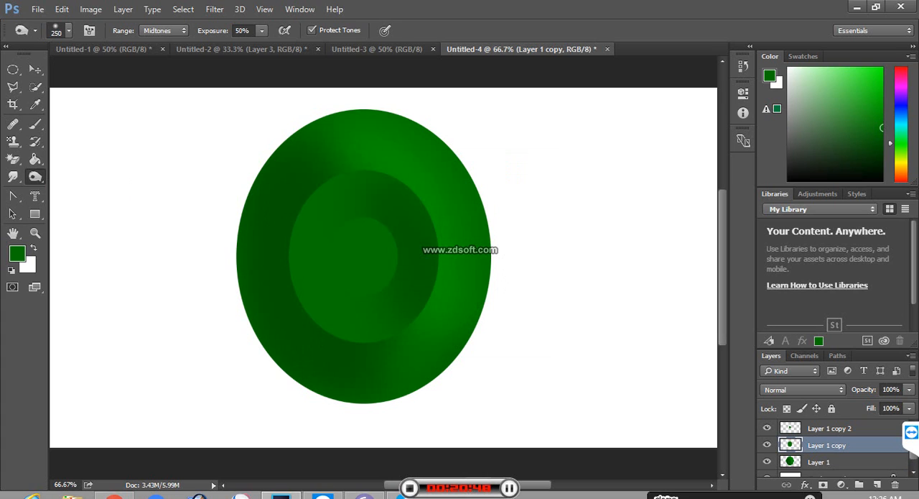
left_click_drag(327, 212, 363, 288)
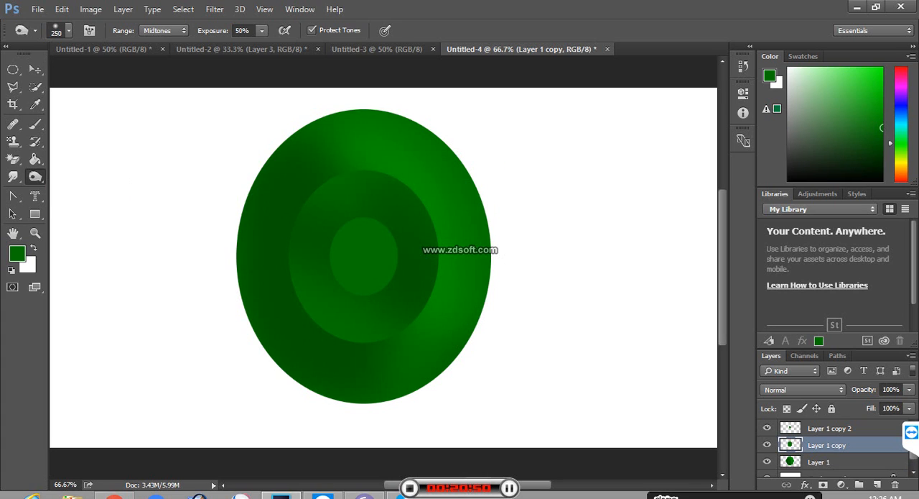
left_click_drag(288, 234, 289, 262)
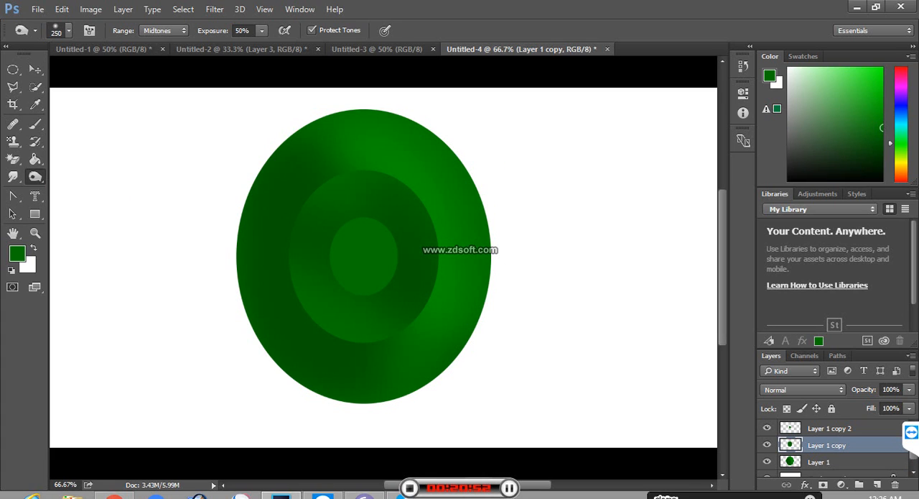
right_click(35, 177)
left_click(83, 177)
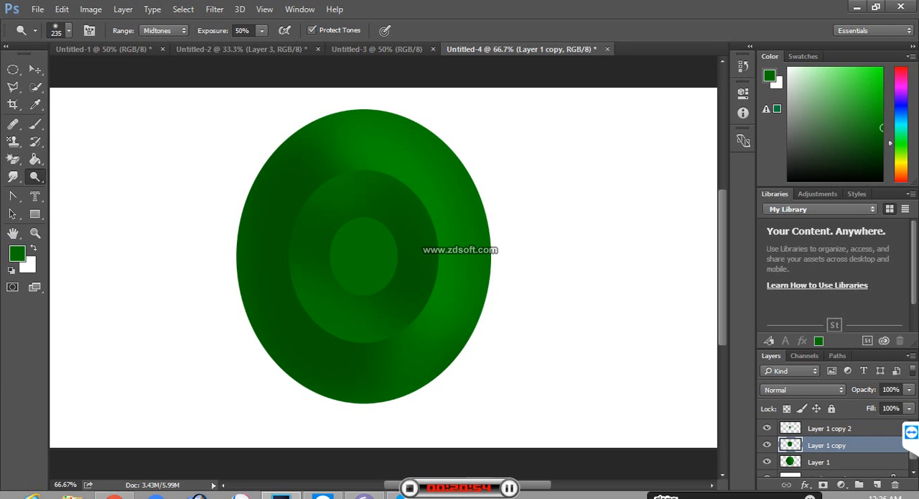
left_click_drag(323, 188, 342, 185)
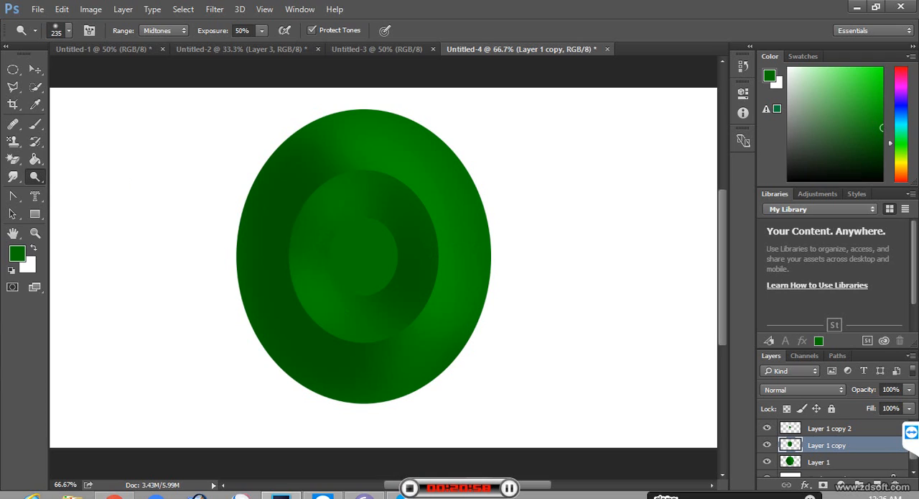
Step: On Layer 1 copy 2, lighten the smallest ellipse's right side with the Dodge tool and darken its left side with the Burn tool
left_click(830, 428)
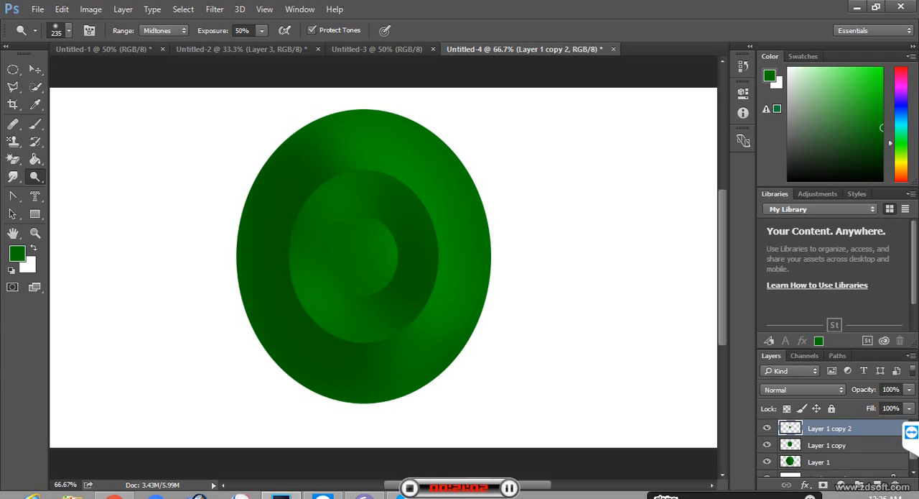
right_click(36, 176)
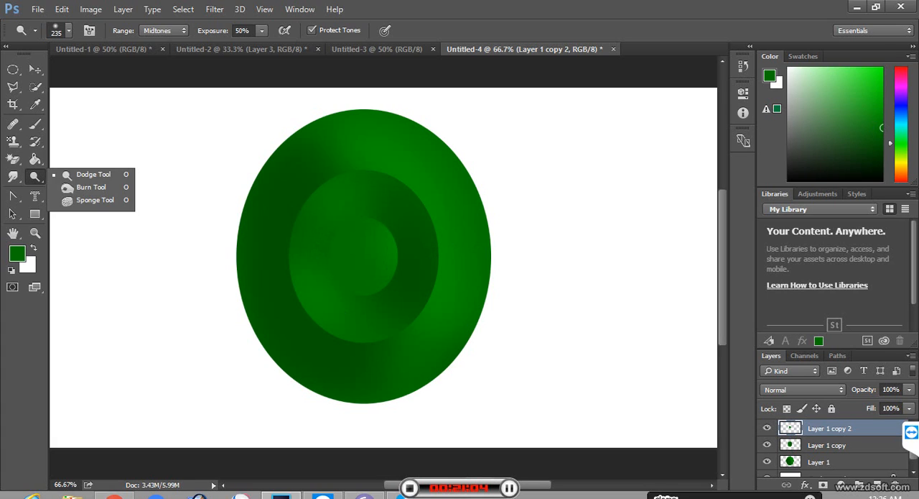
left_click(79, 188)
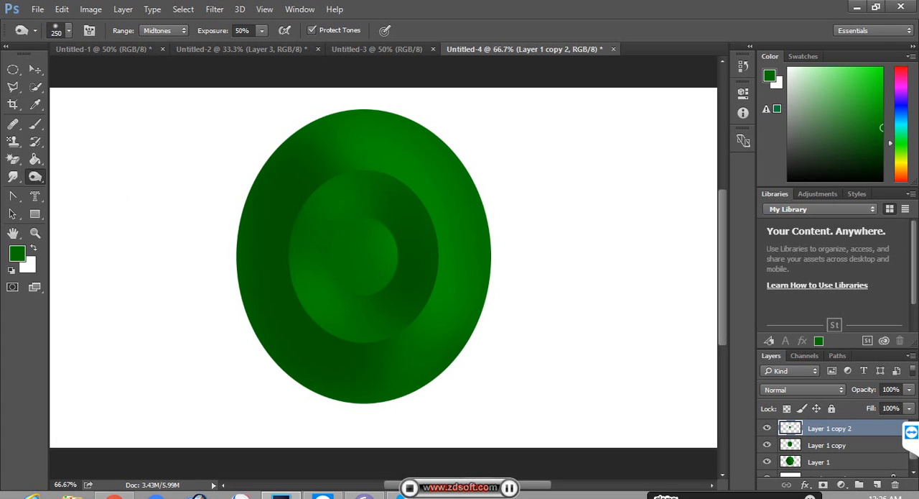
left_click_drag(327, 245, 334, 280)
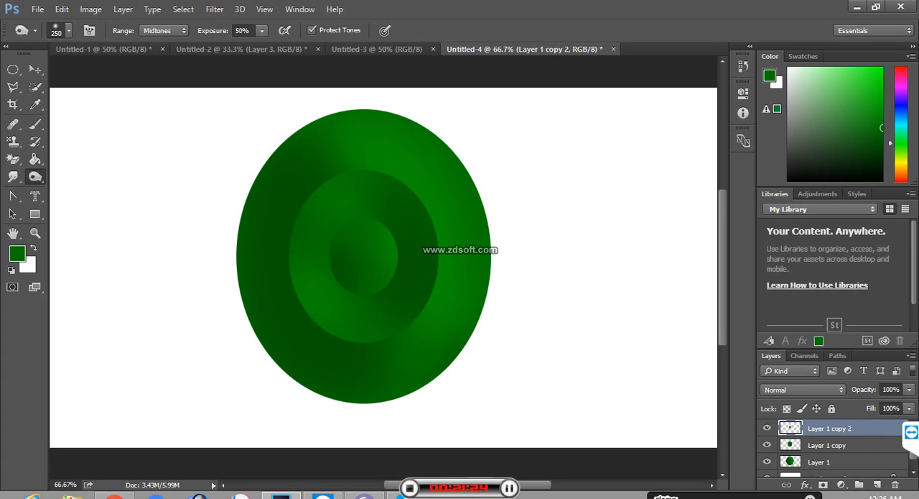
Step: Merge the three ellipse layers into one layer and move the merged shape to the left part of the canvas
left_click(820, 462)
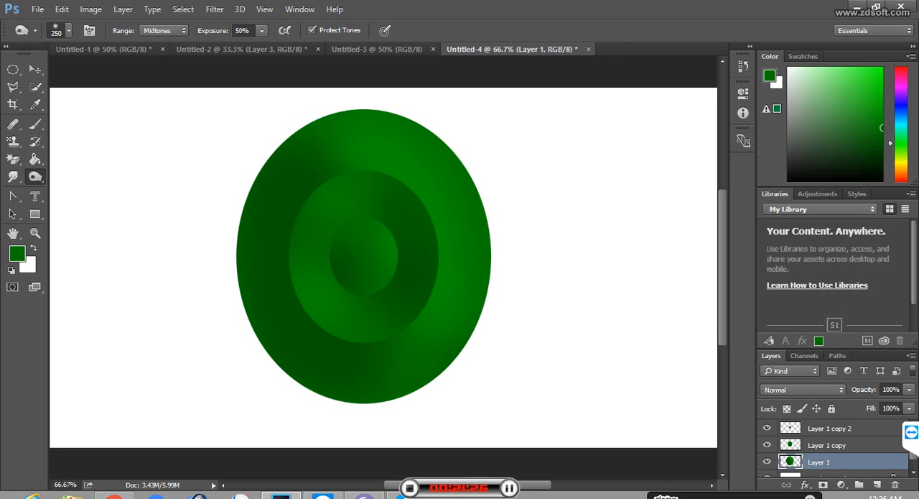
left_click(830, 428)
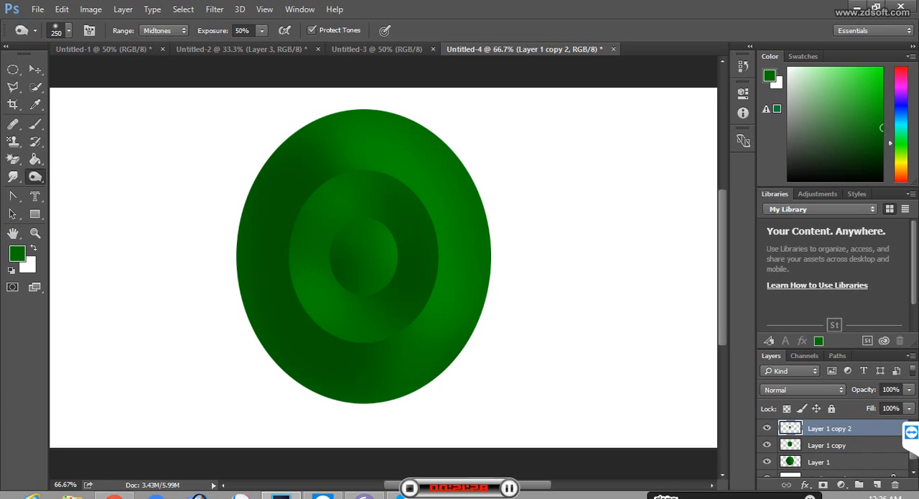
left_click(826, 445, "ctrl")
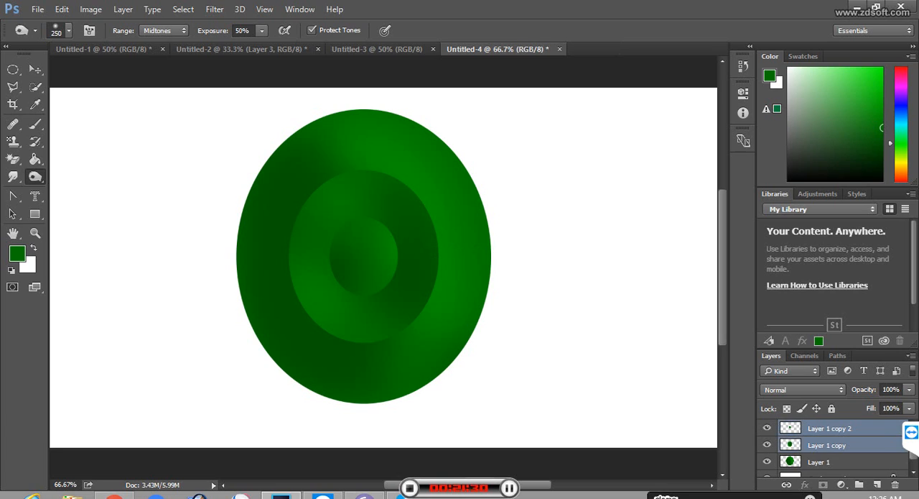
left_click(819, 462, "ctrl")
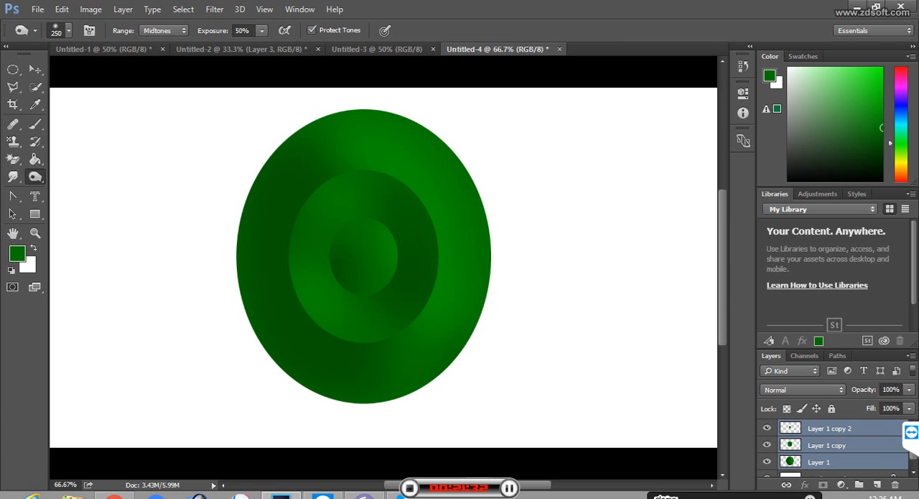
key("ctrl+e")
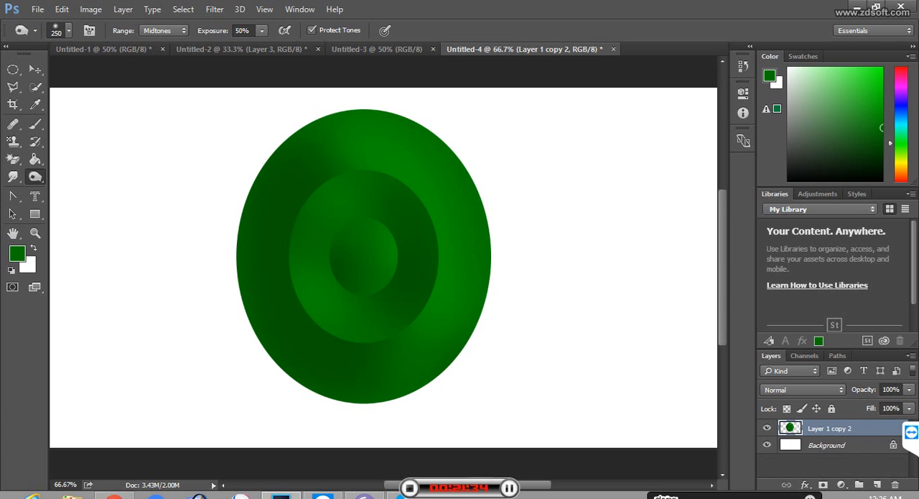
left_click(35, 69)
left_click_drag(311, 202, 165, 194)
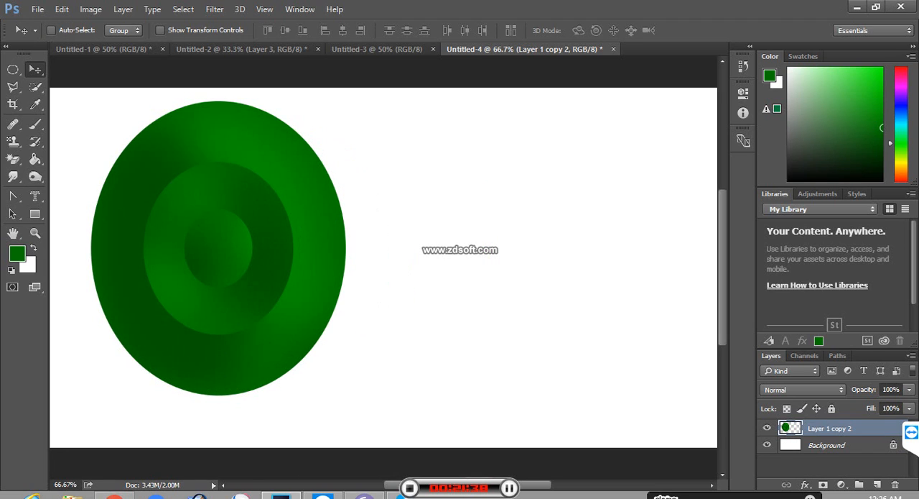
Step: Recolour the merged ellipse to olive yellow with a Hue/Saturation adjustment, setting Hue to -54
key("ctrl")
key("ctrl+u")
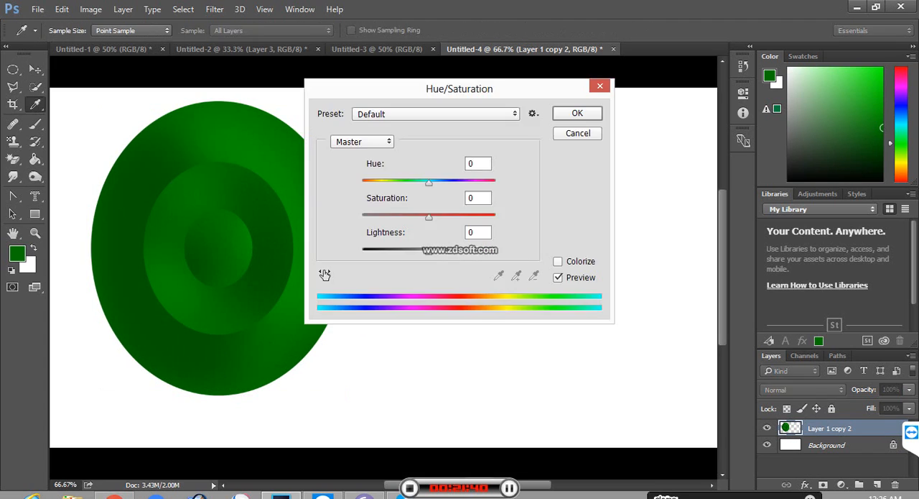
left_click_drag(428, 182, 396, 182)
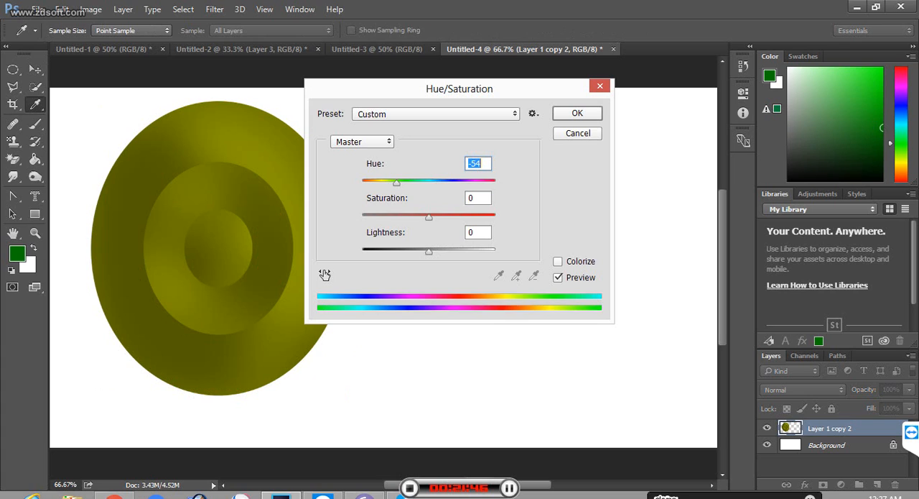
key("Return")
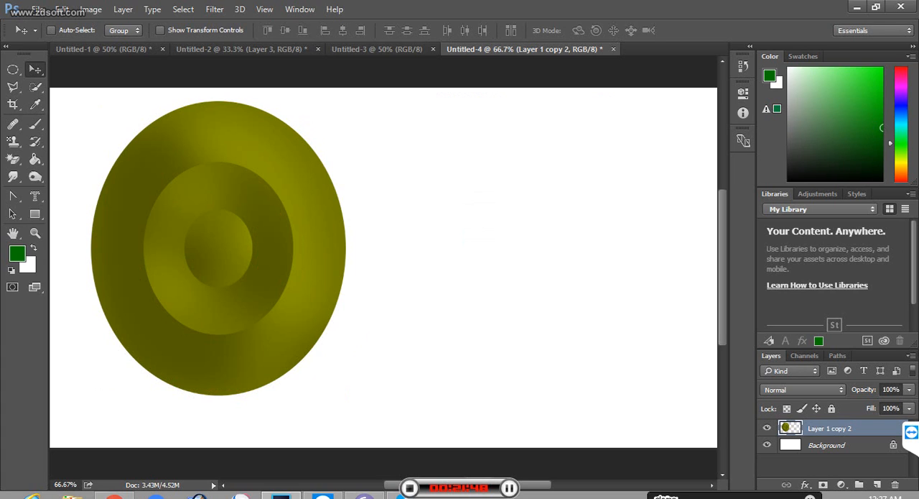
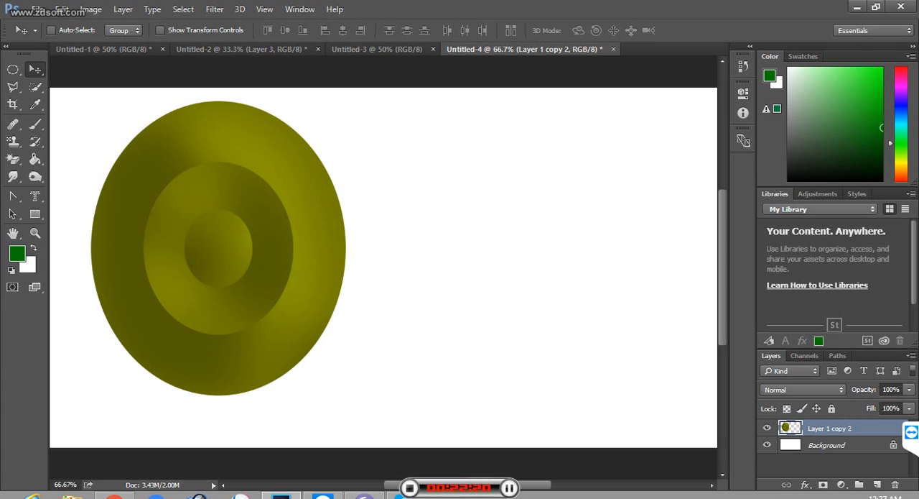
Step: Switch to Skype, dismiss the call quality feedback, restart the voice call with the selected contact, and return to Photoshop
mouse_move(398, 496)
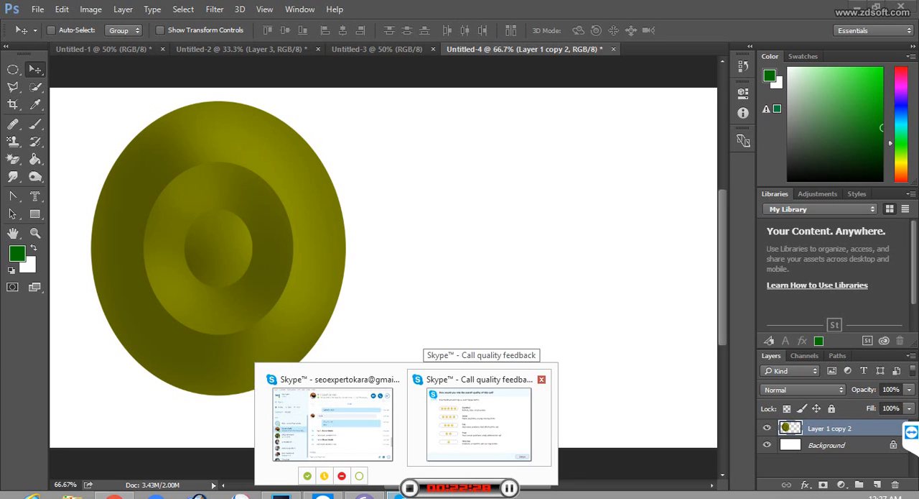
mouse_move(479, 424)
left_click(542, 379)
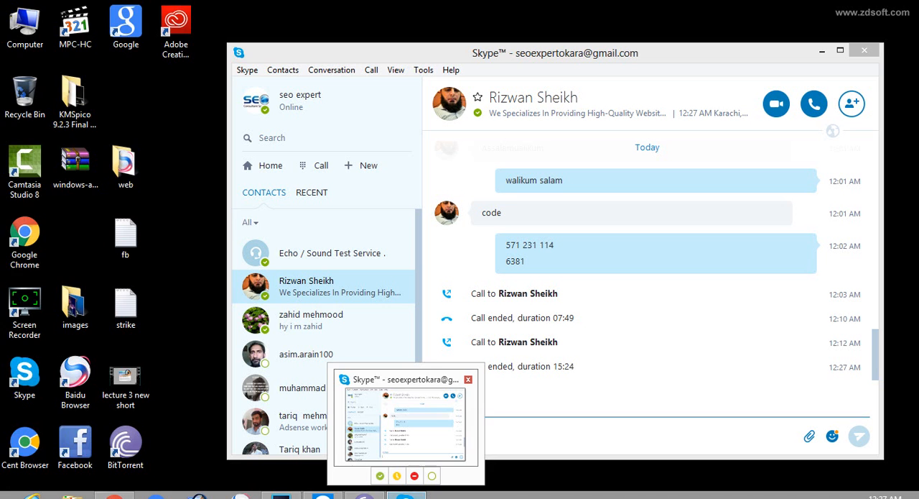
left_click(406, 417)
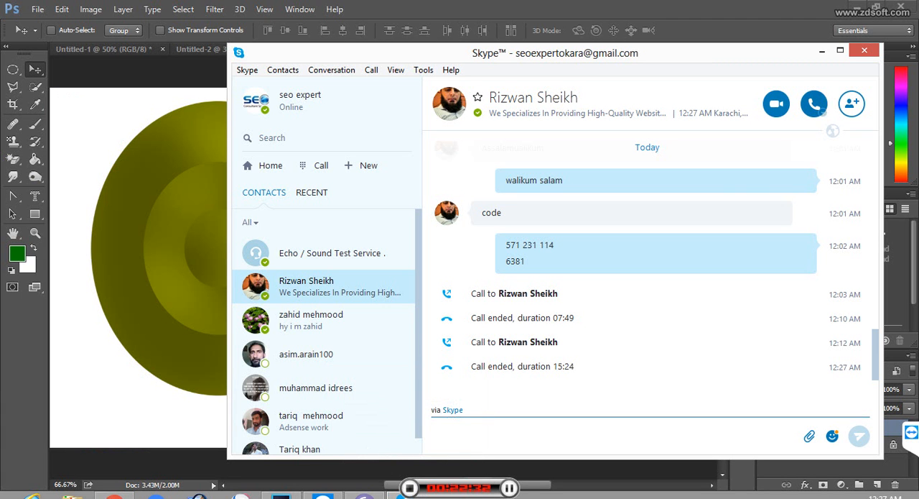
left_click(815, 104)
left_click(683, 139)
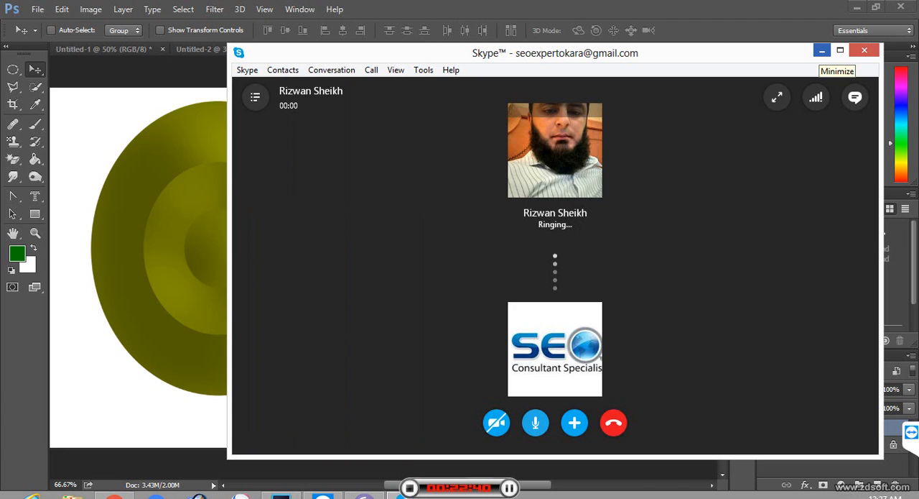
left_click(823, 50)
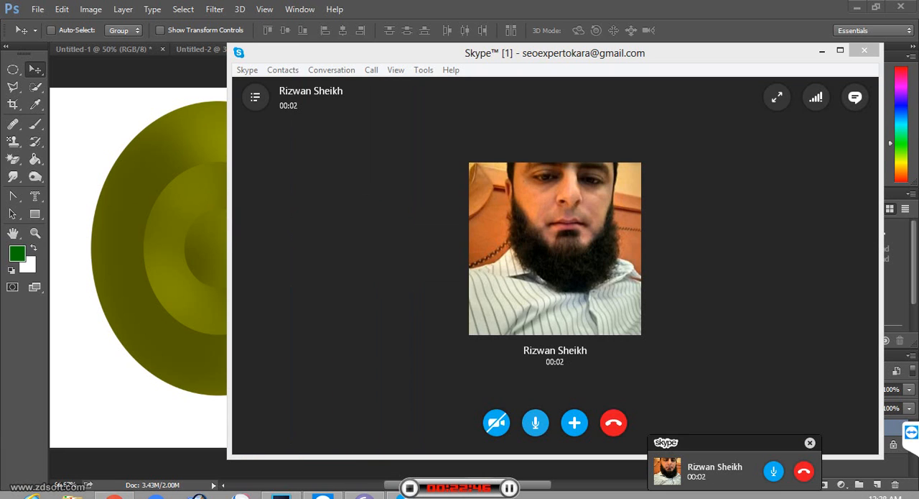
left_click(823, 51)
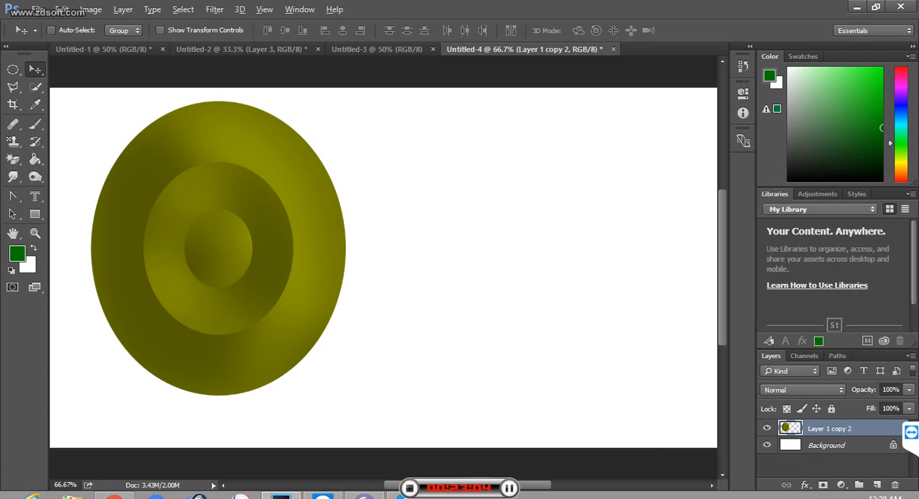
Step: Duplicate the olive ellipse shape to its right and brighten the copy with Hue/Saturation, using Saturation +37 and a raised Lightness
left_click_drag(209, 198, 476, 217)
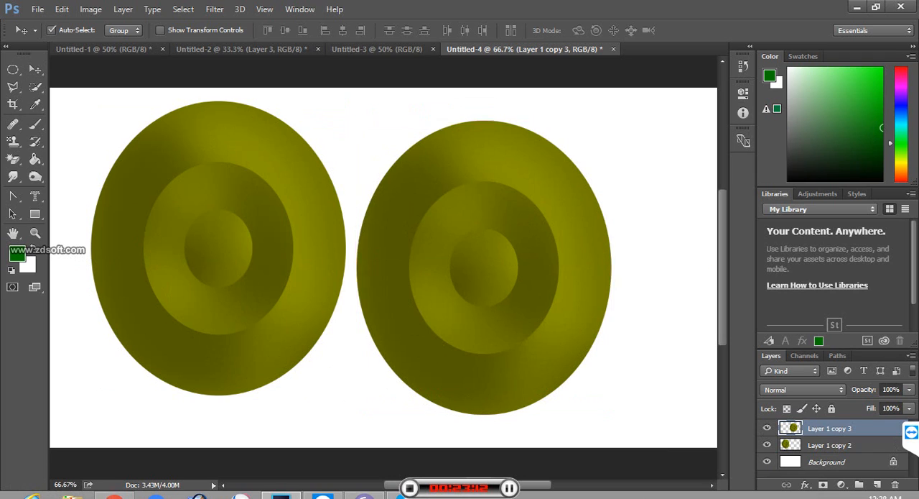
key("ctrl+u")
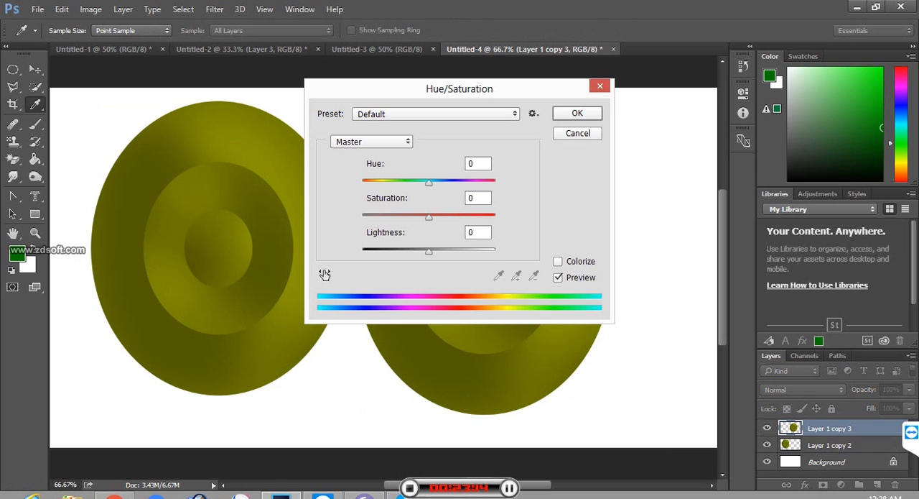
left_click_drag(429, 217, 453, 217)
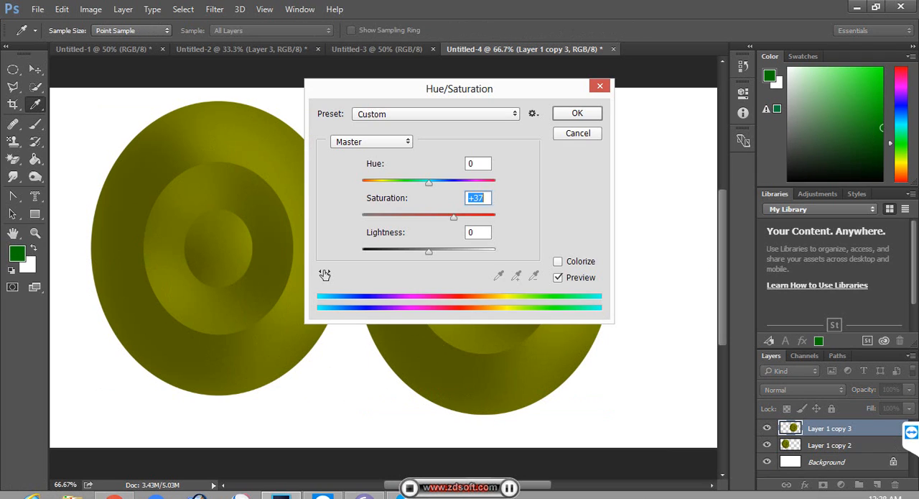
left_click_drag(429, 251, 446, 252)
key("Return")
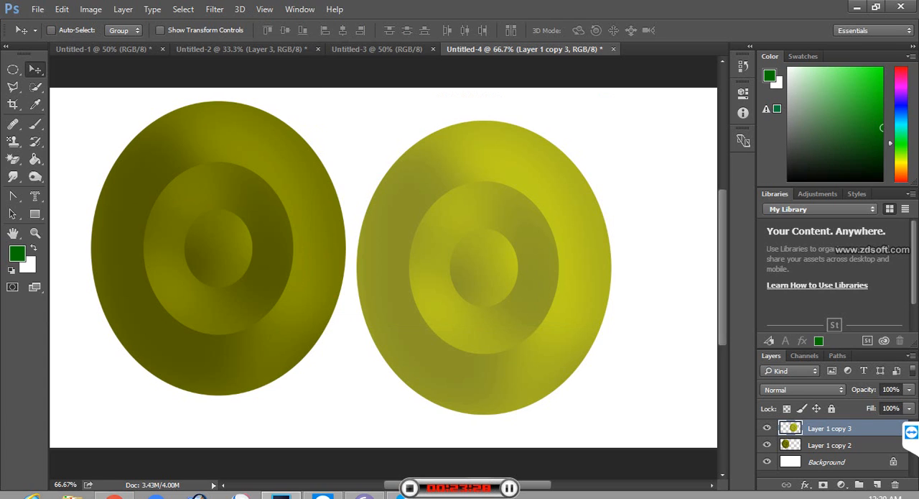
Step: Close all four open documents, Untitled-4 through Untitled-1, without saving any changes
left_click(613, 49)
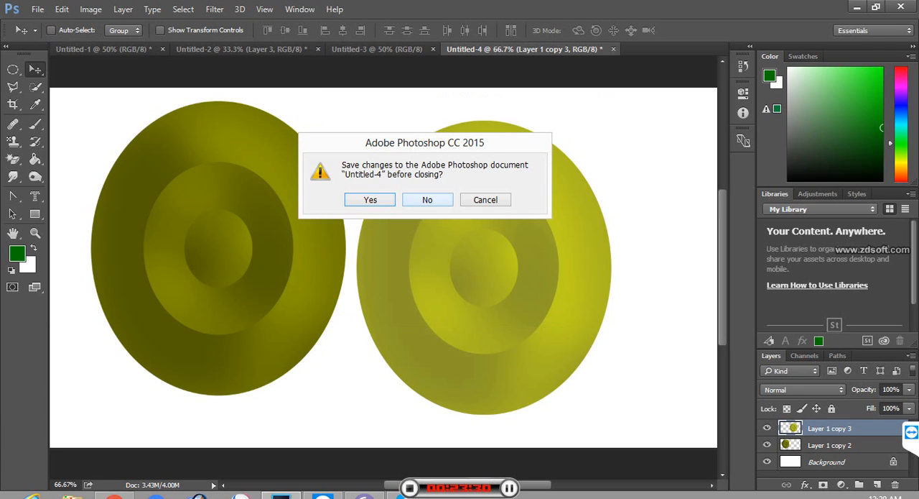
left_click(427, 200)
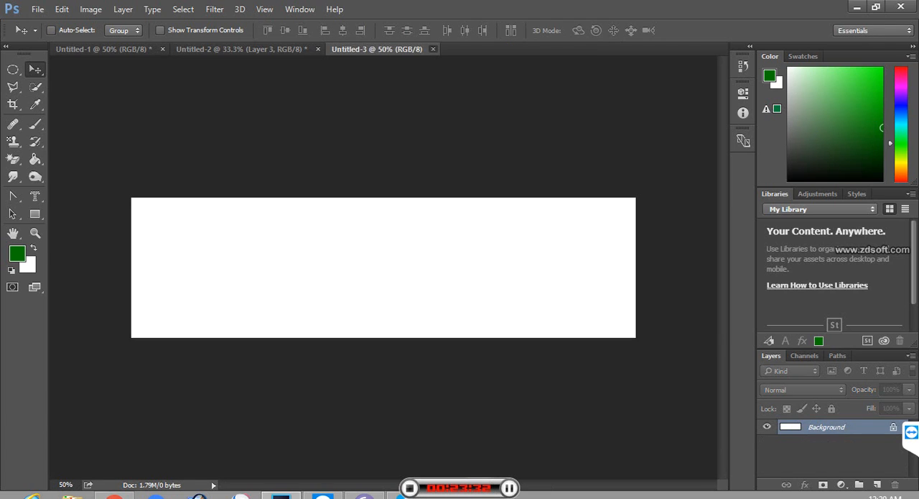
key("ctrl+w")
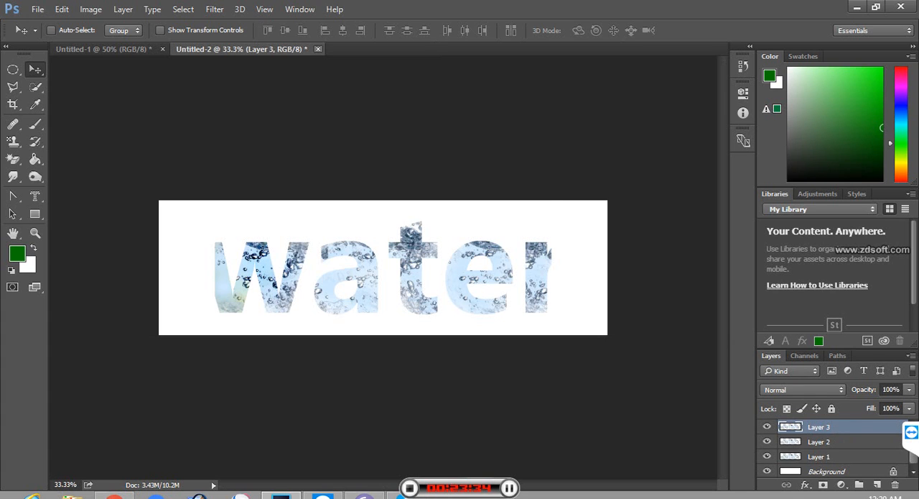
left_click(317, 49)
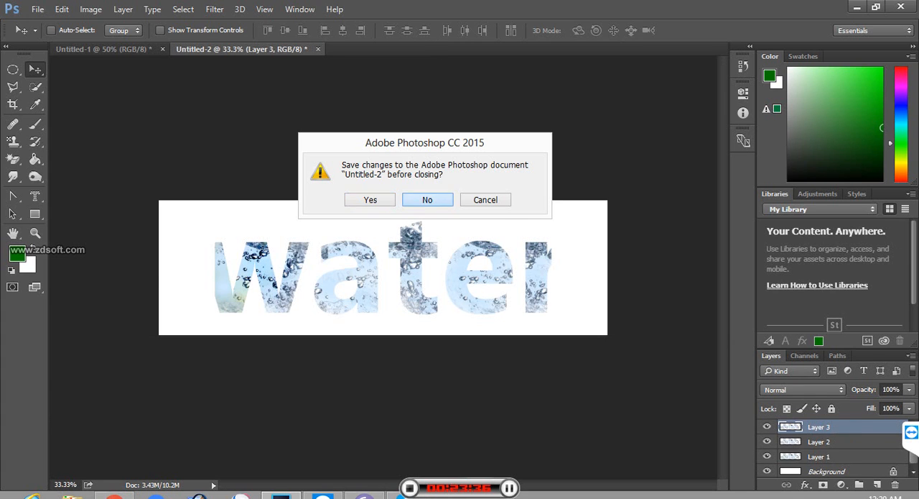
left_click(427, 199)
left_click(162, 48)
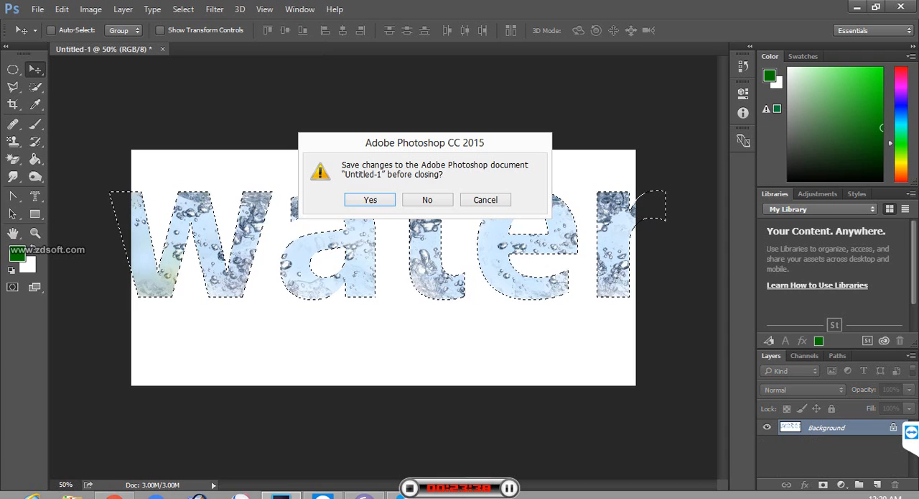
left_click(427, 199)
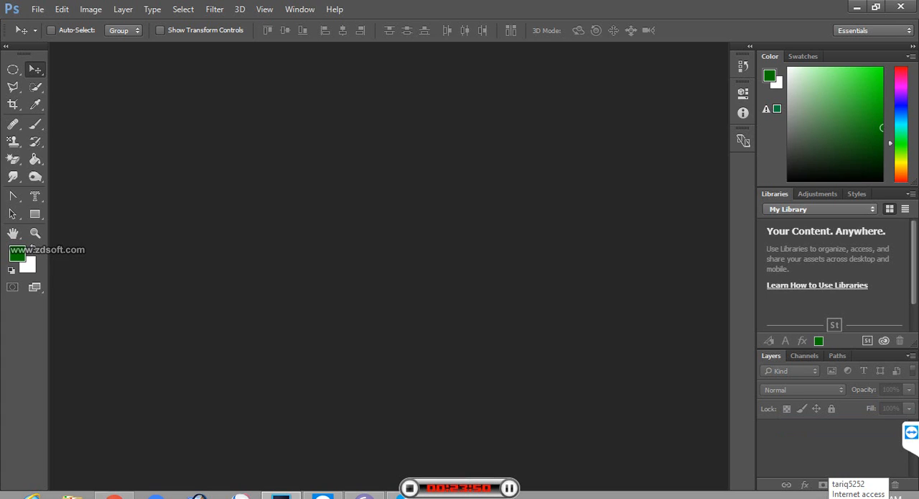
Step: Create a new white RGB document 1500 pixels wide and 1000 pixels high at 300 pixels/inch
left_click(38, 8)
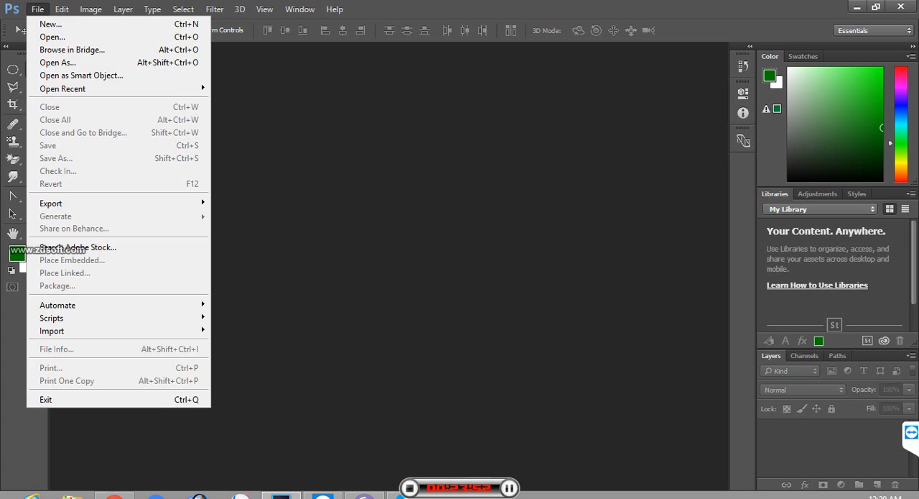
left_click(50, 23)
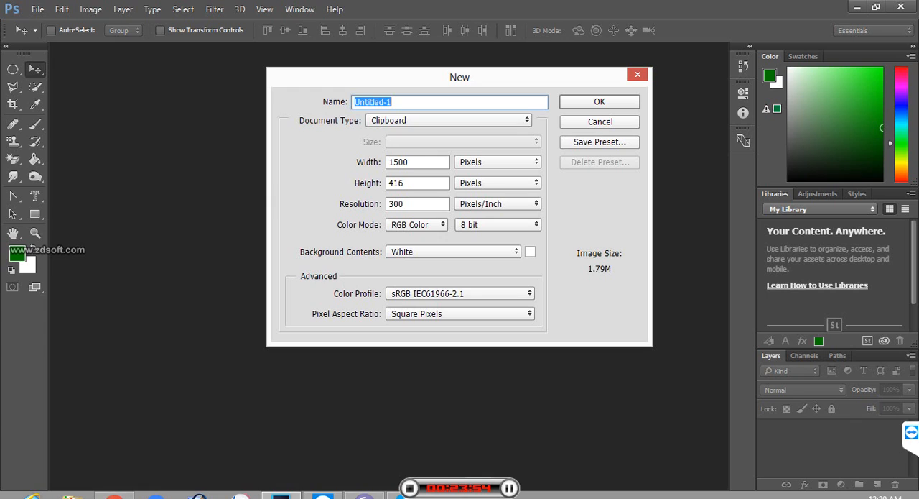
double_click(397, 183)
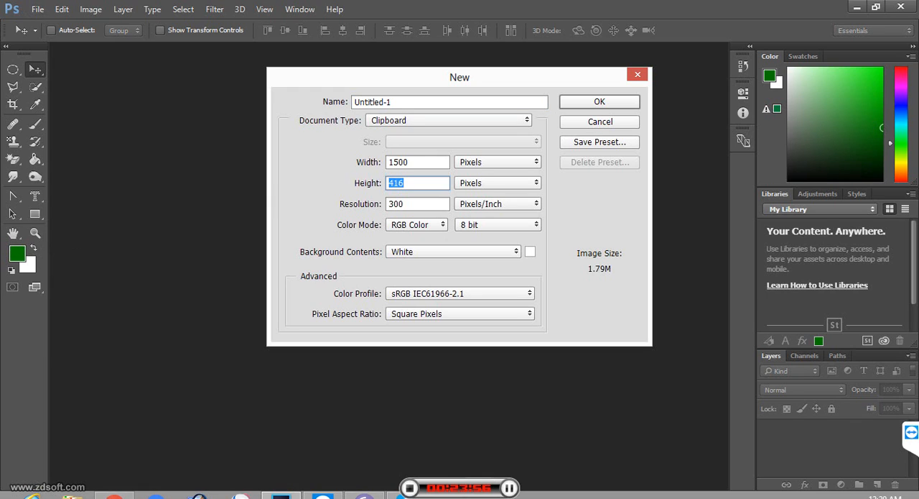
type("1000")
key("Return")
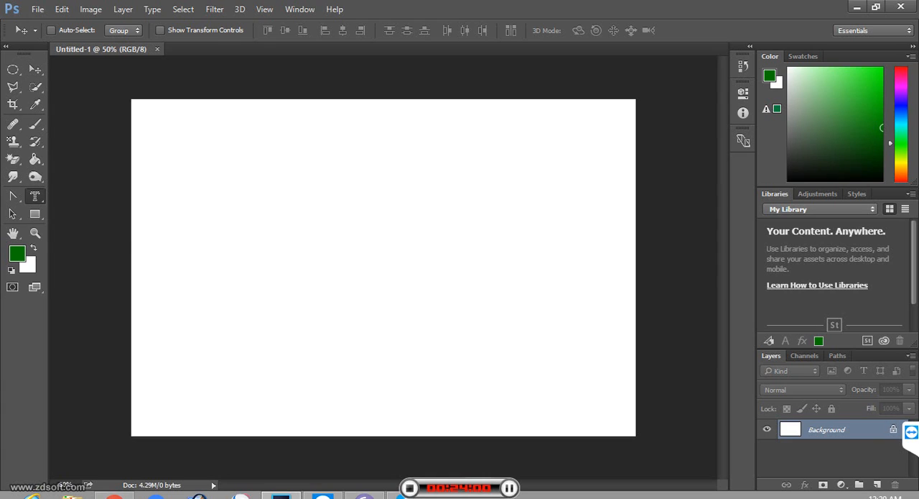
Step: Add the letter "a" in black 150 pt Ebrima Bold to the left half of the canvas with the Horizontal Type tool
left_click(36, 195)
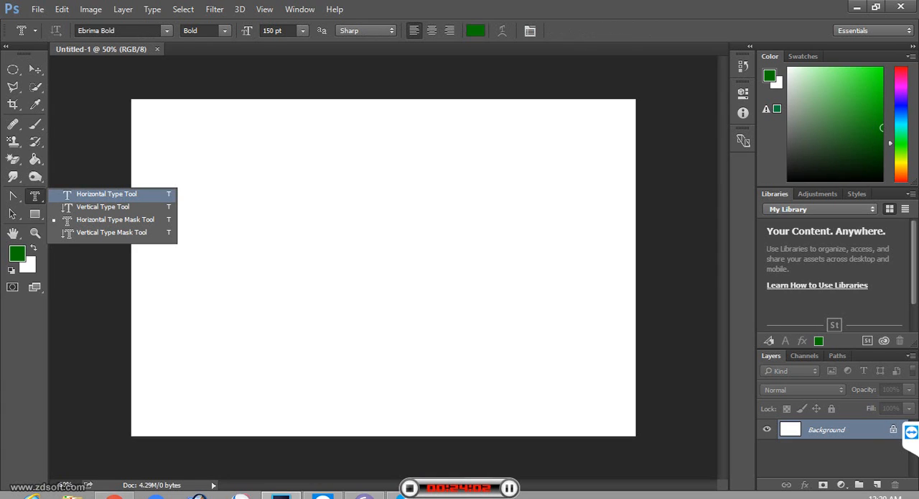
left_click(106, 194)
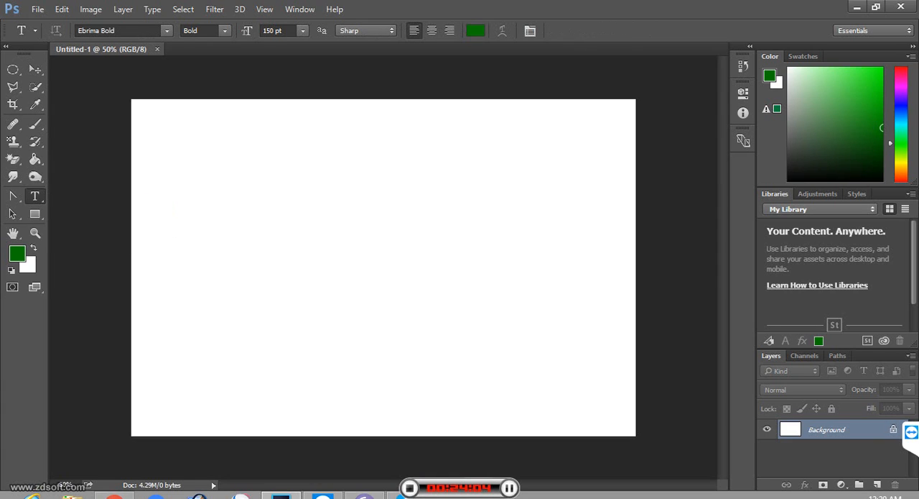
left_click(210, 283)
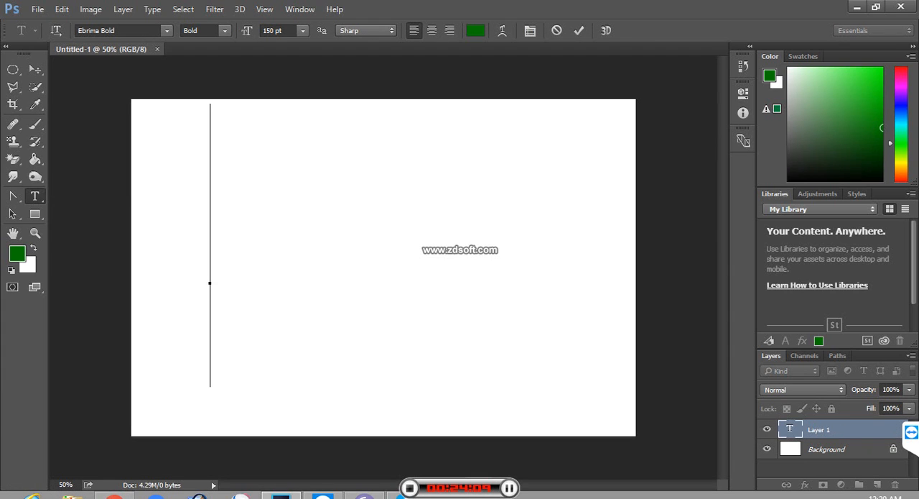
left_click(475, 30)
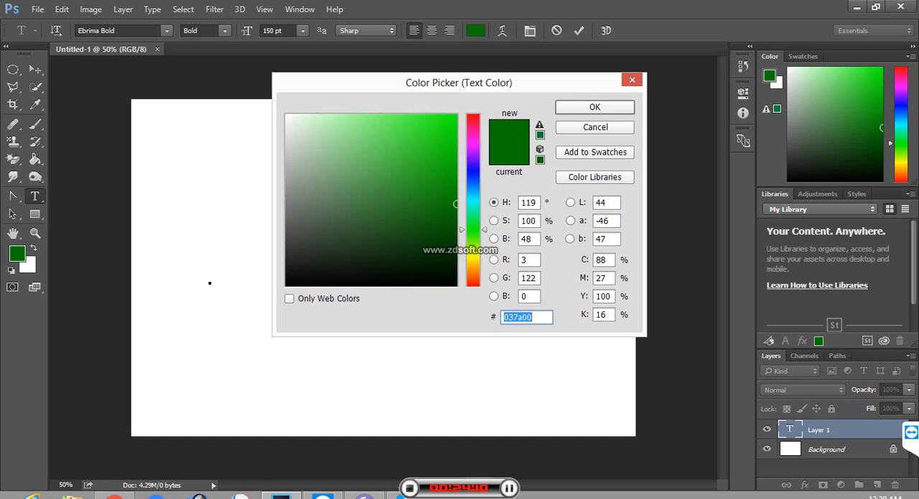
left_click_drag(402, 195, 458, 285)
key("Return")
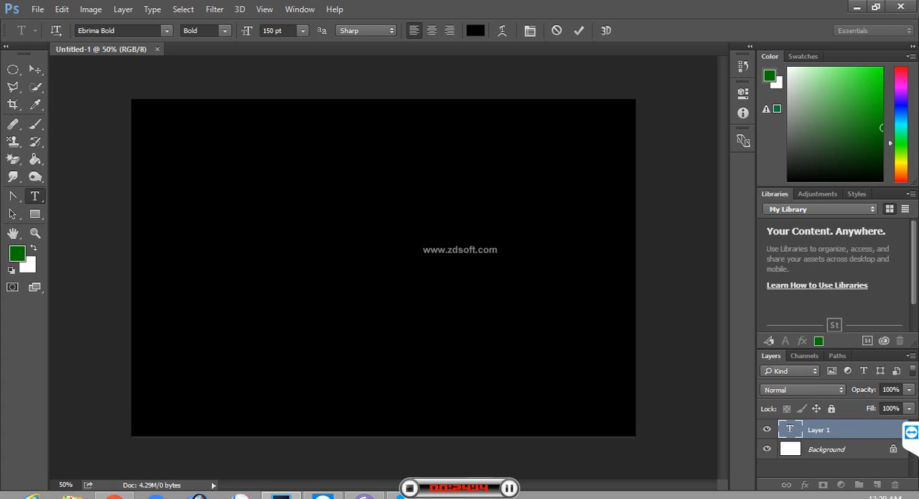
type("a")
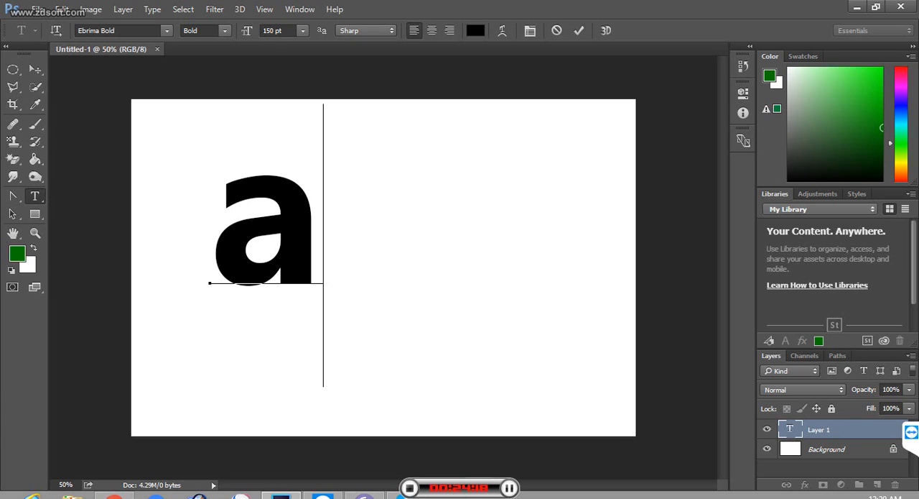
Step: Change the font of the letter "a" to Euphemia Regular and commit the text
key("BackSpace")
key("ctrl+a")
left_click_drag(106, 31, 77, 31)
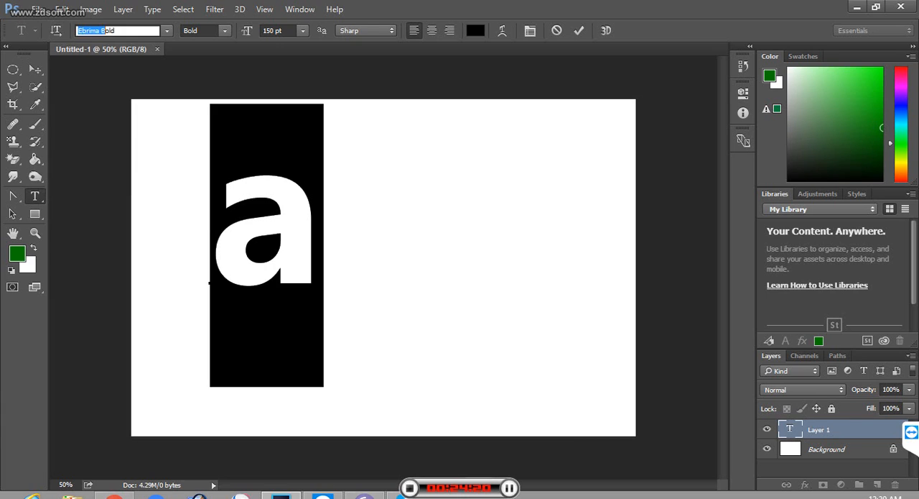
key("Down")
key("Down")
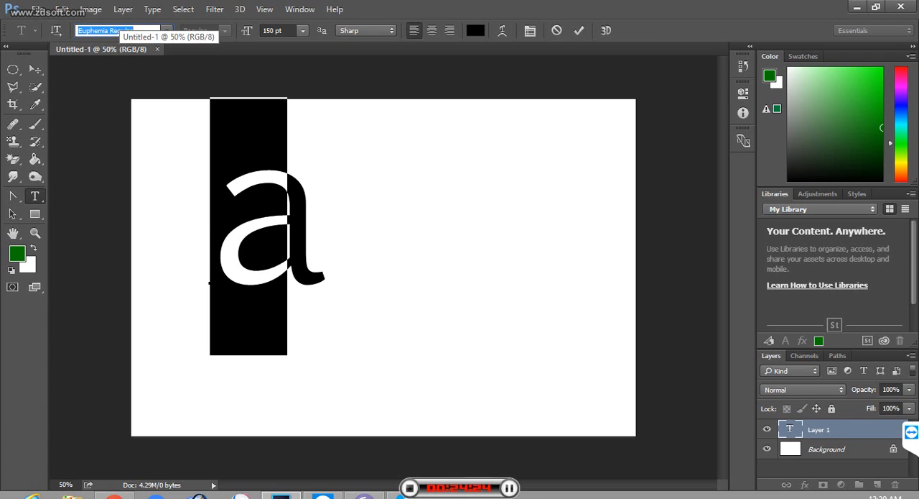
left_click(35, 69)
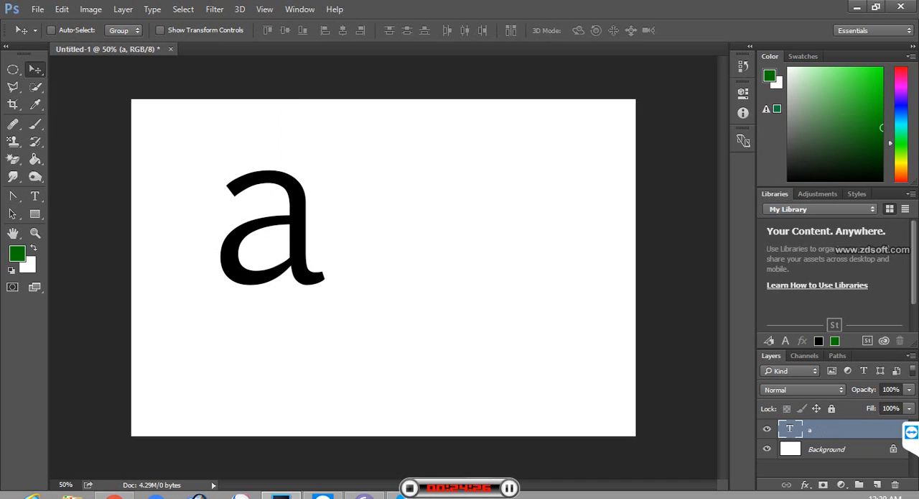
Step: Move the letter "a" lower on the canvas and place a duplicate of it directly to its right
left_click_drag(307, 232, 331, 272)
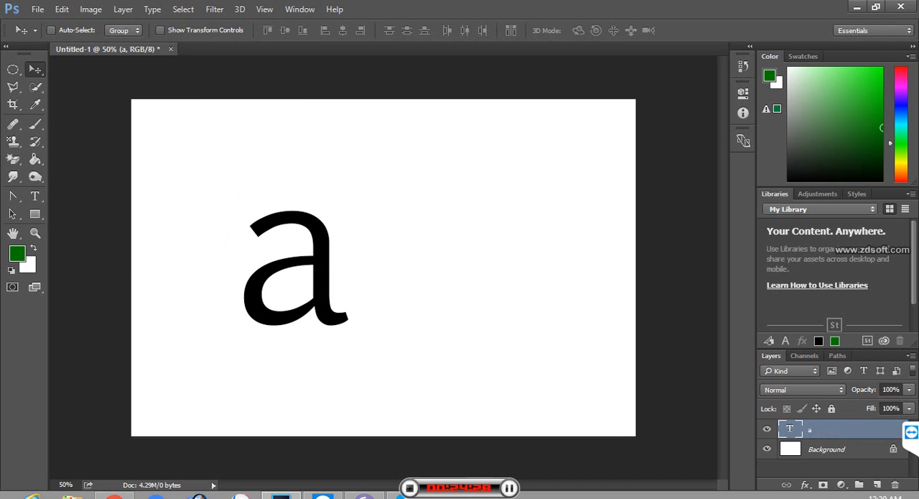
key("ctrl+plus")
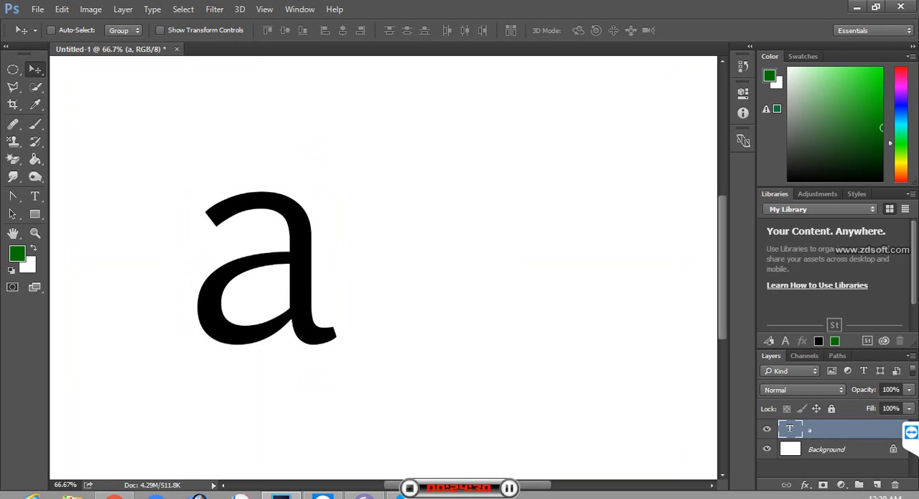
left_click_drag(305, 313, 305, 354)
left_click_drag(306, 316, 445, 318)
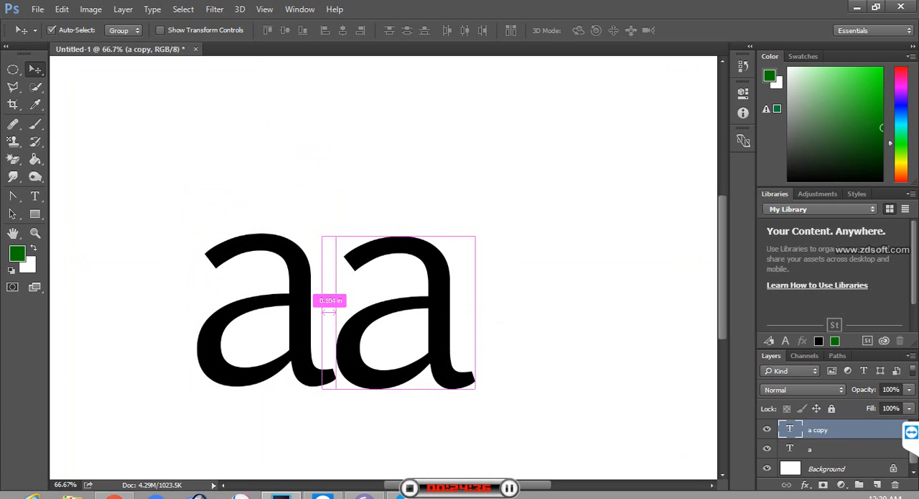
Step: Flip the duplicated letter "a" horizontally with Free Transform so it mirrors the original
key("ctrl+t")
right_click(420, 88)
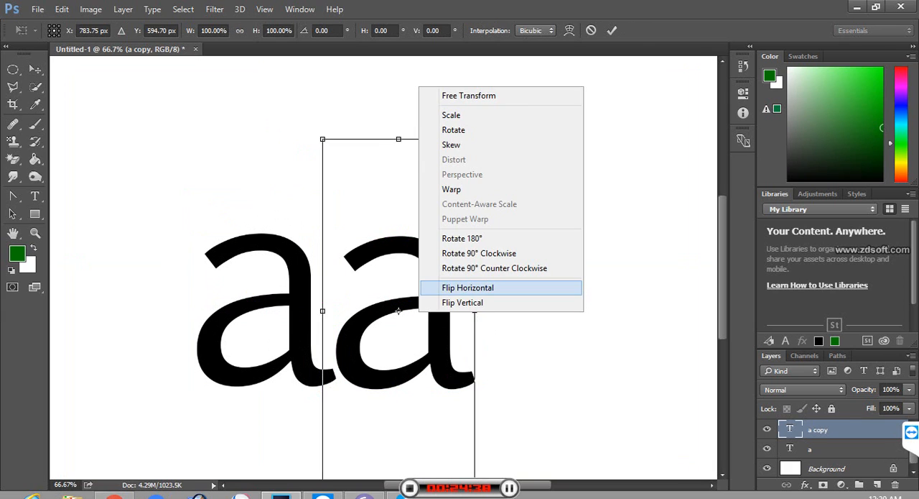
left_click(467, 286)
key("Return")
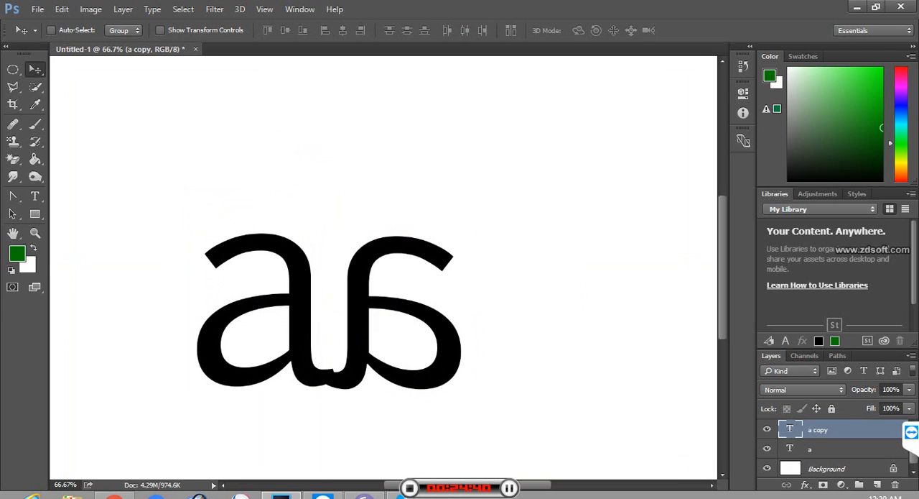
Step: Shift the mirrored "a" slightly right and up so its tail meets the original's tail at the same height
mouse_move(352, 352)
left_mouse_down()
mouse_move(418, 335)
mouse_move(362, 350)
left_mouse_up()
key("Up")
key("Up")
key("Up")
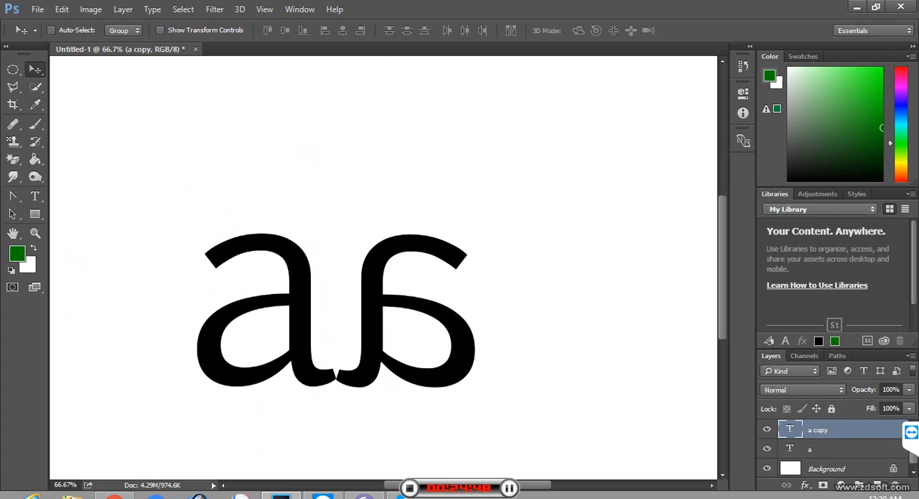
Step: Nudge the mirrored "a" up slightly and add a new empty layer for drawing with the Pen tool
key("Up")
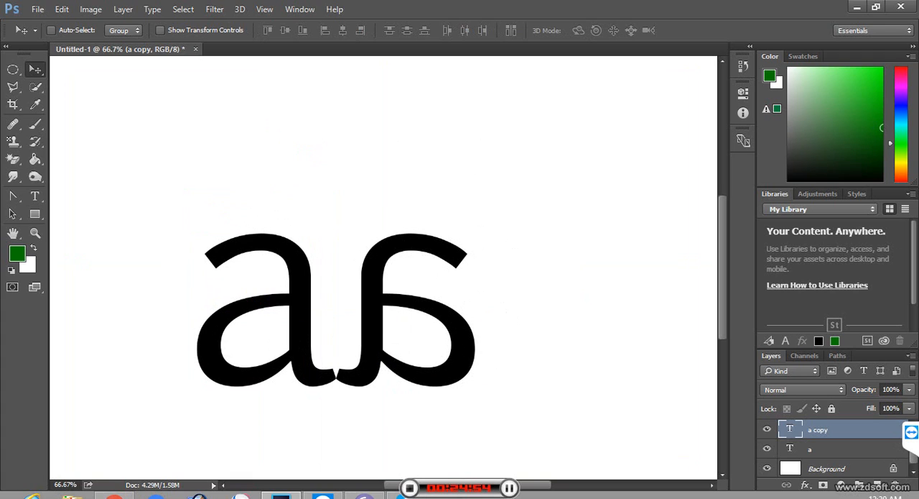
left_click(877, 484)
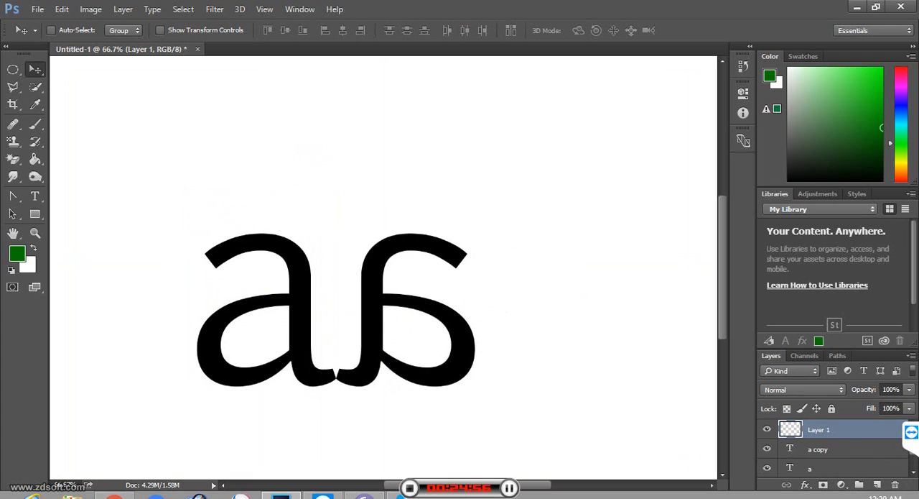
left_click(12, 195)
right_click(12, 195)
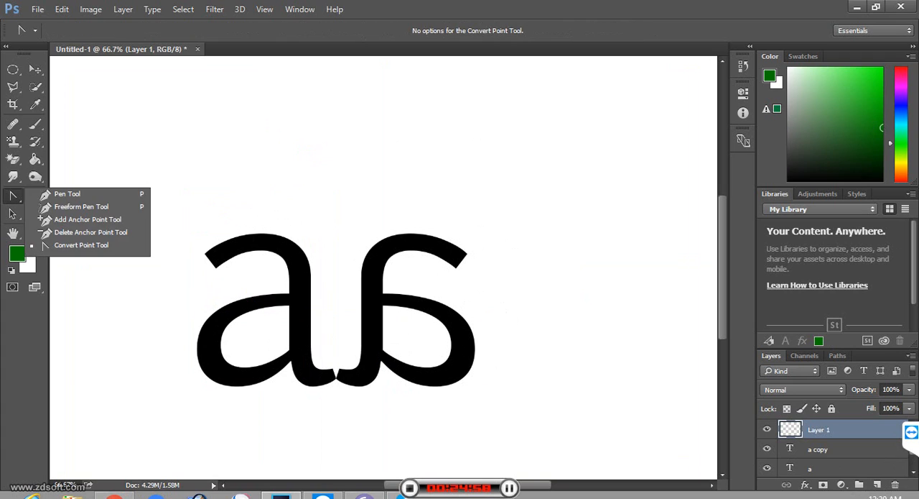
left_click(62, 190)
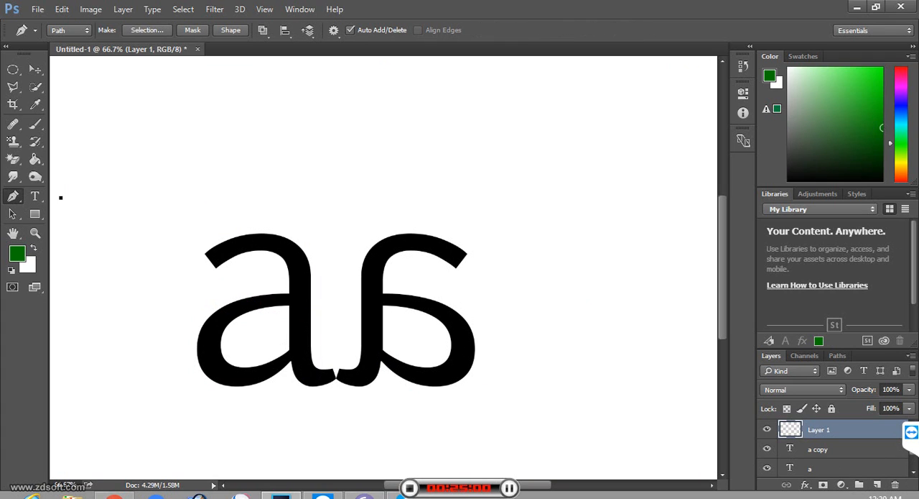
left_click(241, 385)
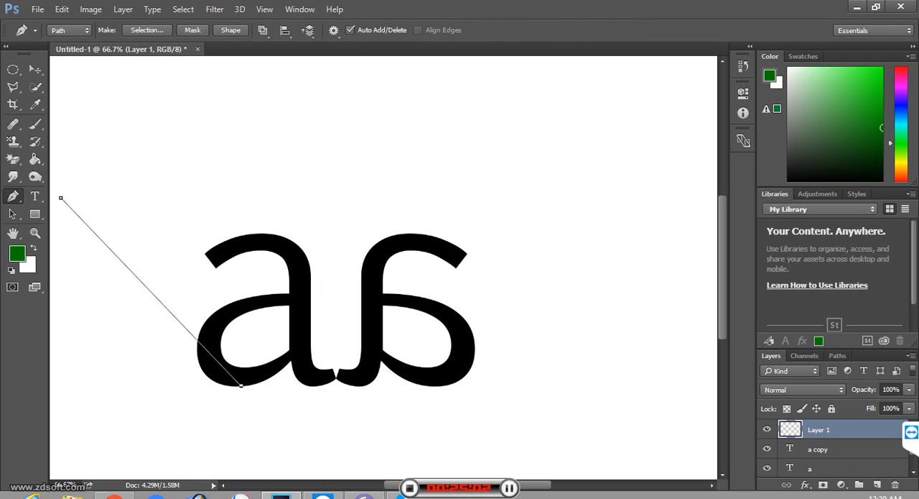
key("ctrl+z")
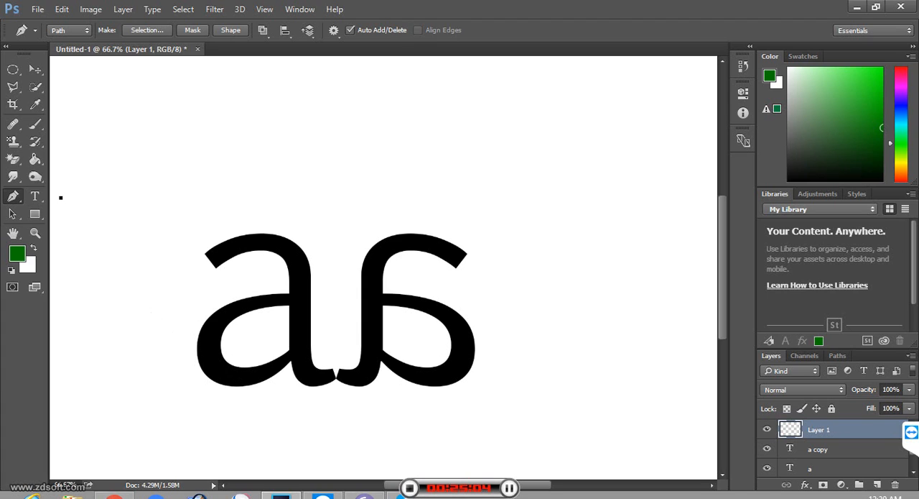
key("ctrl+z")
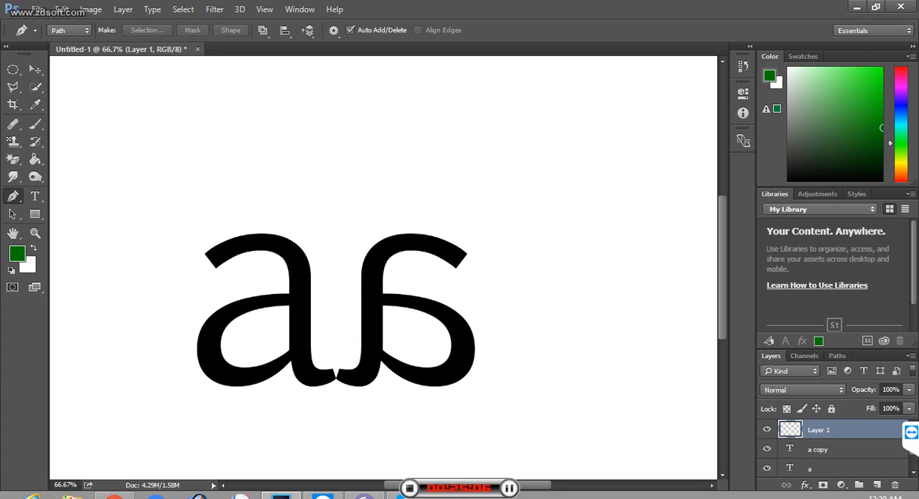
Step: Draw a closed triangular path with its base corners at the bottoms of both letters and its apex high above them
left_click(232, 387)
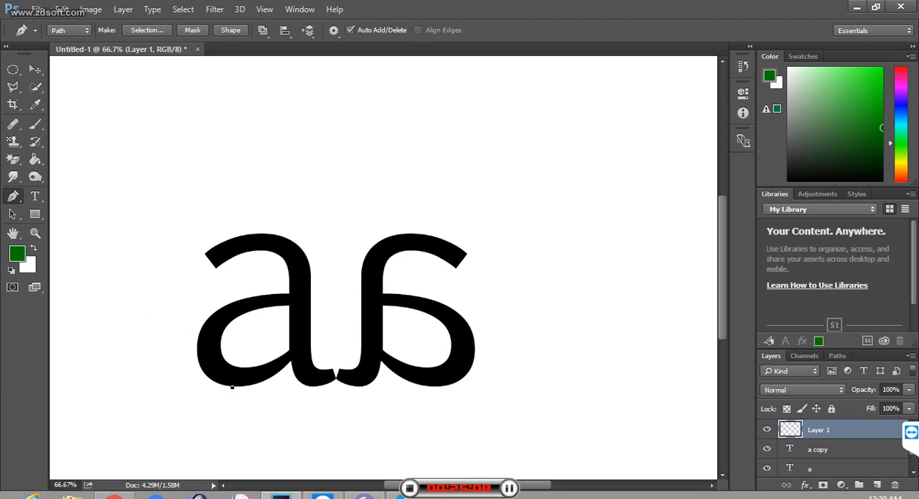
left_click(324, 68)
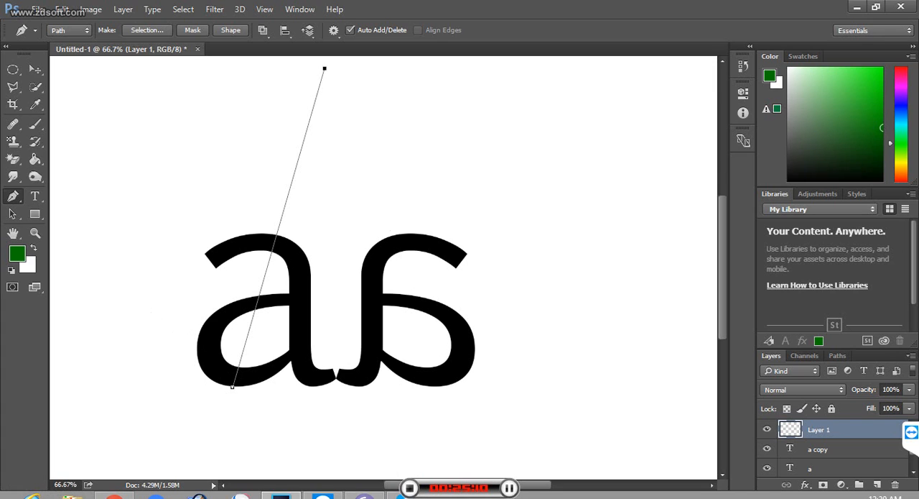
left_click(453, 383)
left_click(232, 386)
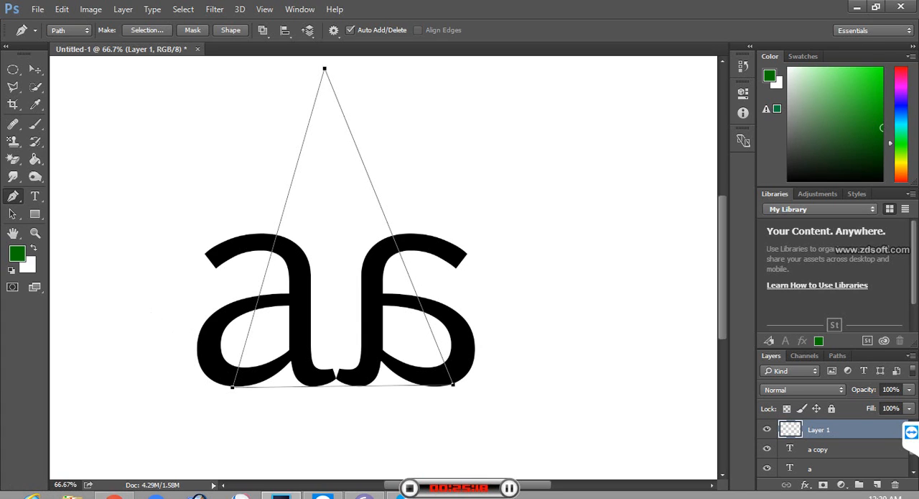
Step: Move the triangle path's apex slightly down and left with the Direct Selection tool
left_click_drag(12, 213, 43, 214)
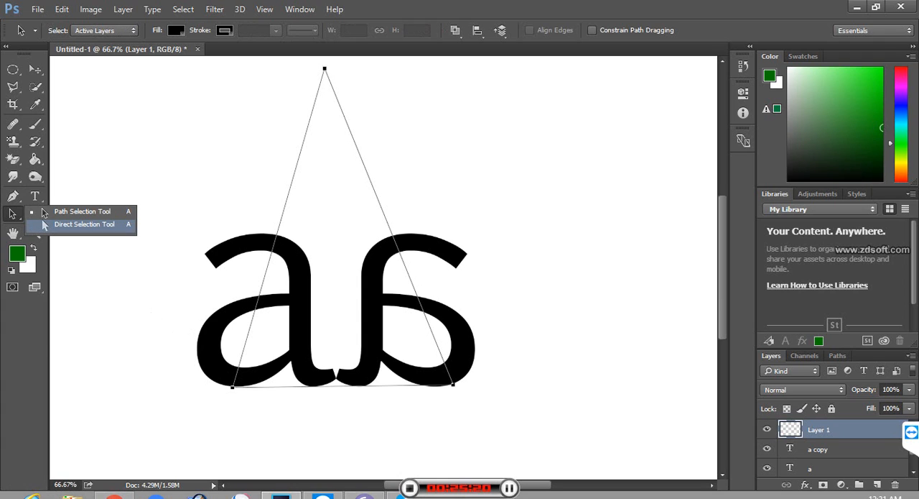
left_click(72, 224)
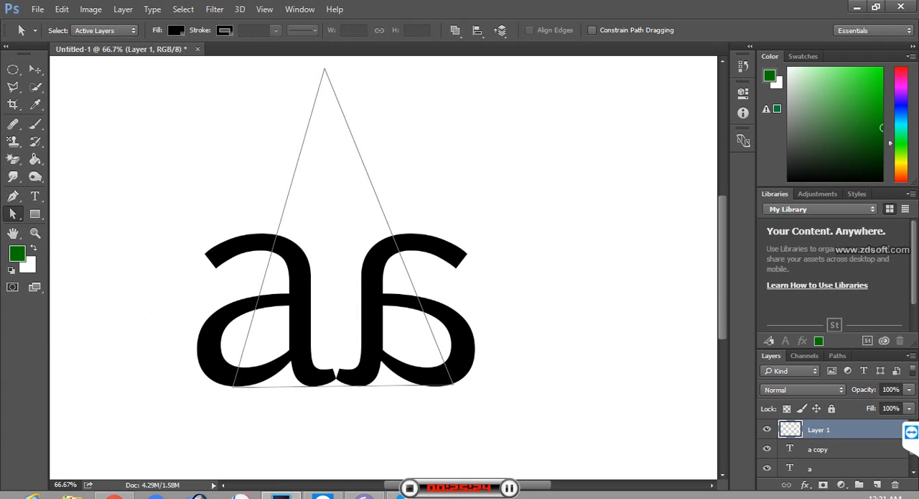
left_click(325, 69)
mouse_move(324, 69)
left_mouse_down()
mouse_move(336, 373)
mouse_move(345, 97)
mouse_move(373, 76)
mouse_move(356, 94)
mouse_move(317, 83)
left_mouse_up()
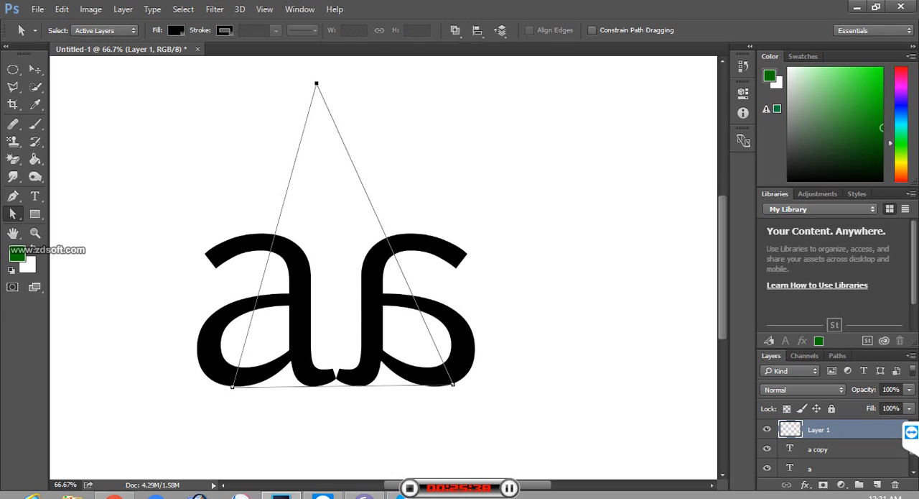
Step: Place a vertical guide through the point where the letters' tails meet and move the triangle's apex onto it
key("ctrl+r")
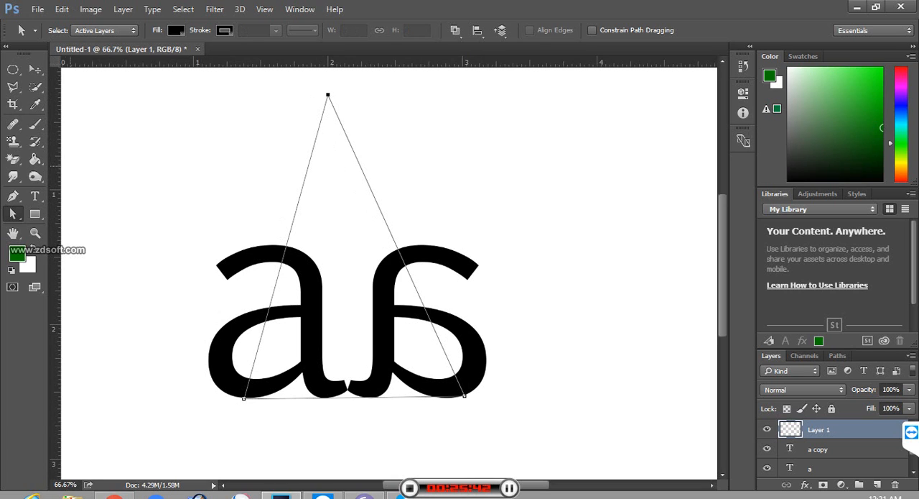
left_click_drag(55, 179, 347, 214)
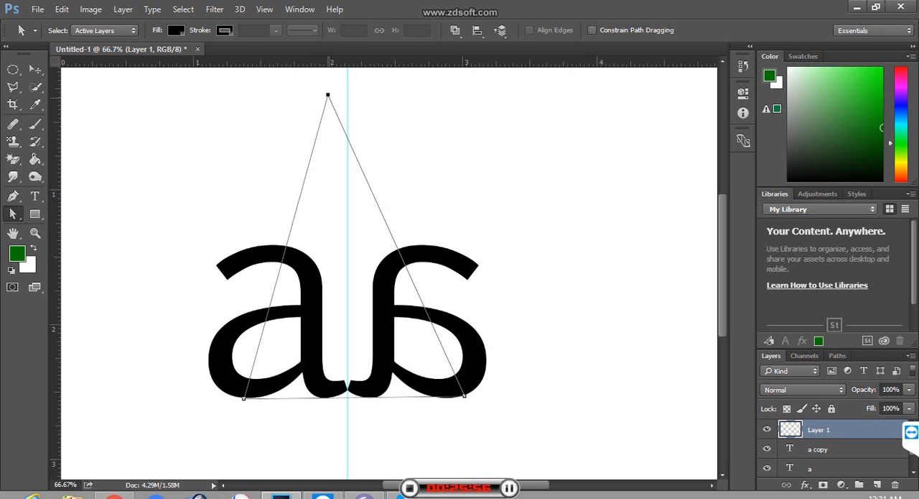
right_click(13, 214)
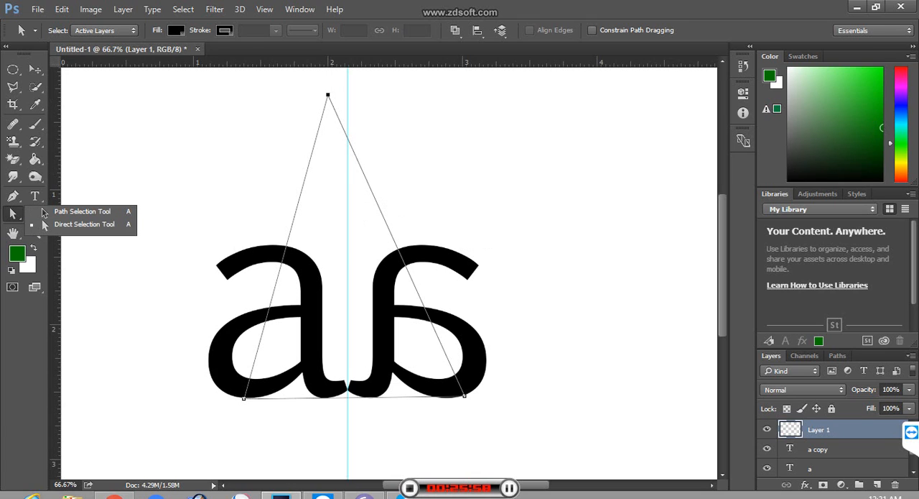
left_click(84, 224)
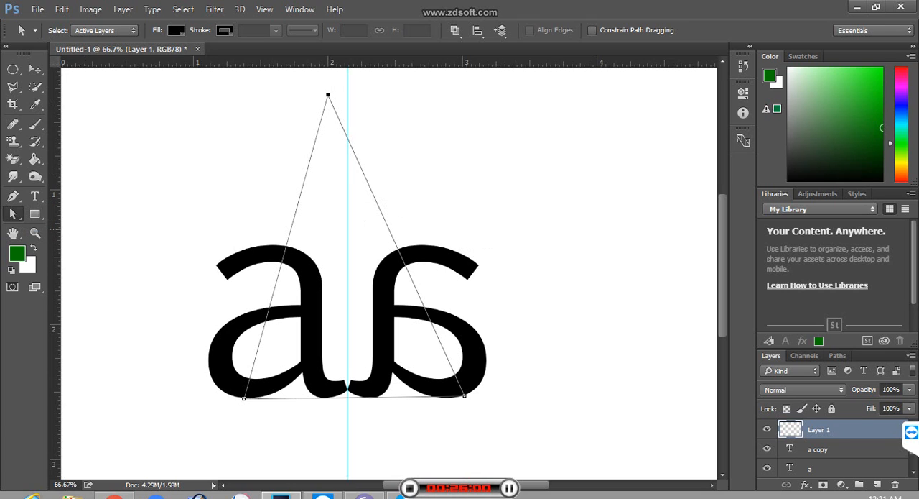
left_click_drag(329, 95, 327, 93)
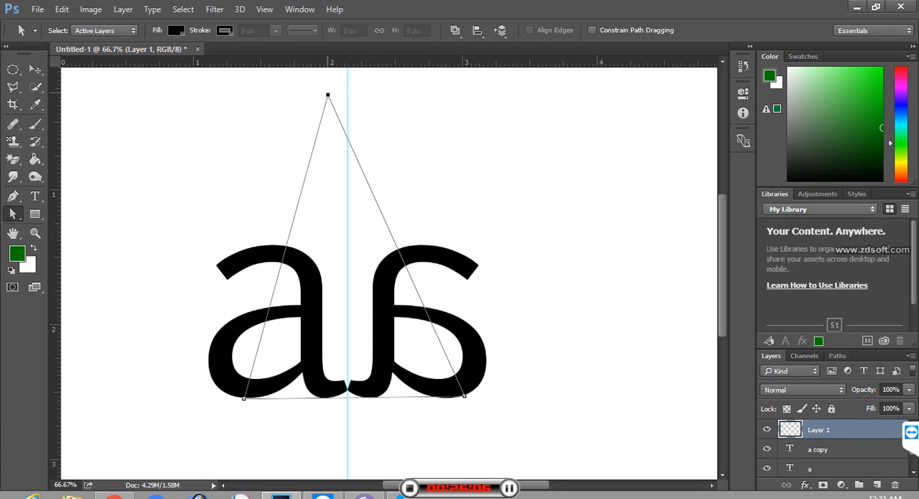
left_click_drag(328, 94, 348, 95)
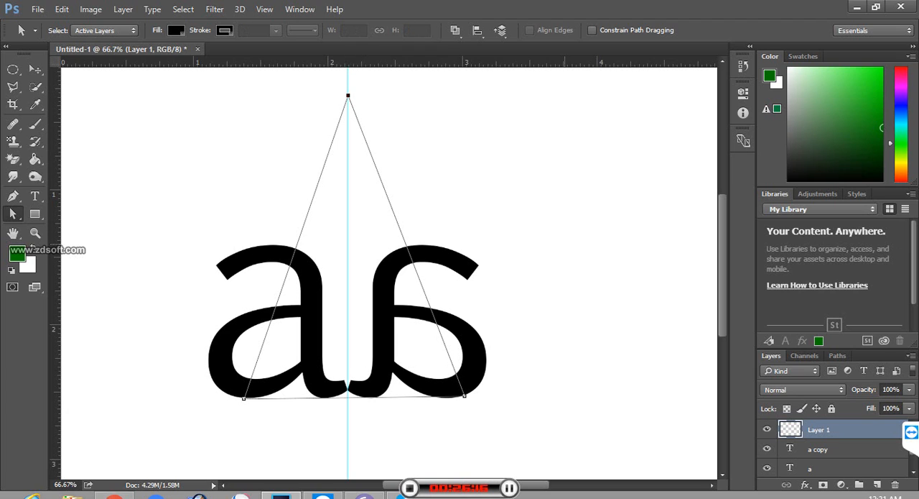
Step: Hide the rulers and the guides
key("ctrl+r")
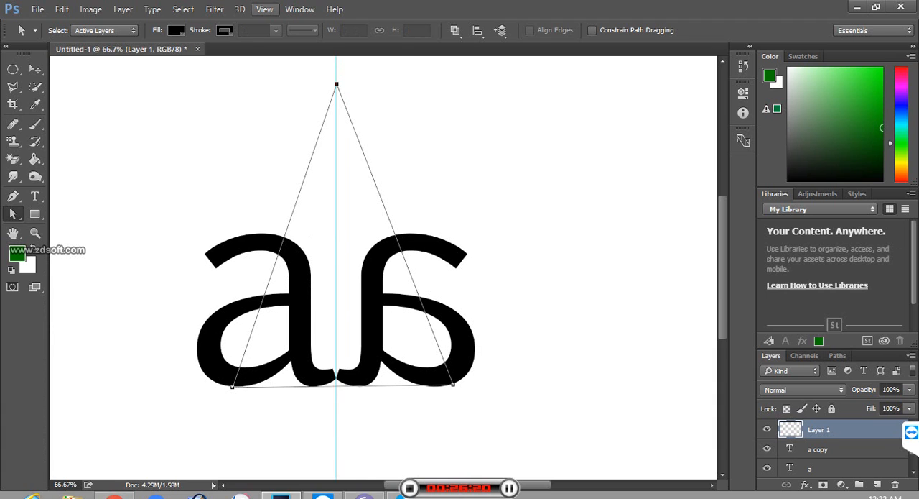
left_click(264, 9)
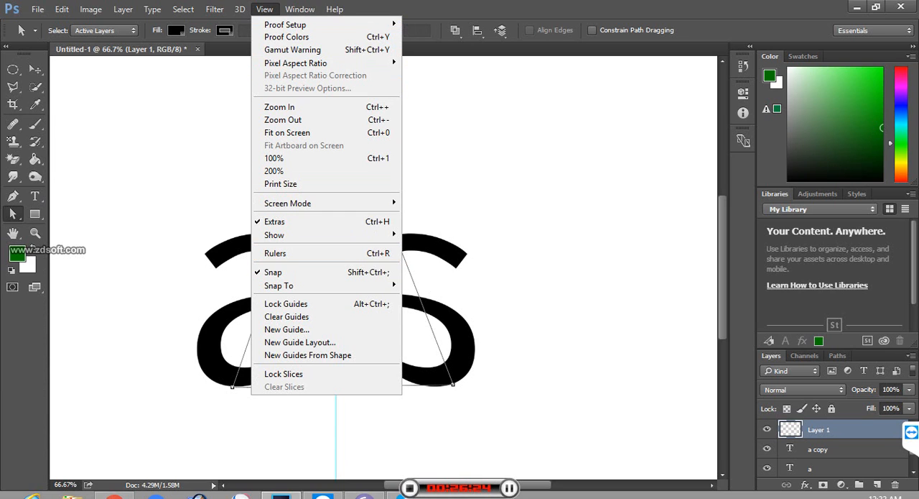
mouse_move(359, 234)
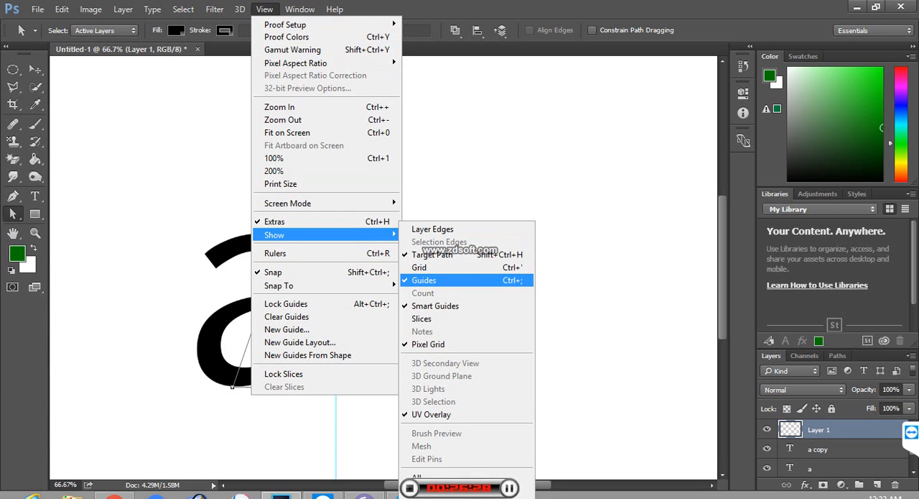
left_click(467, 280)
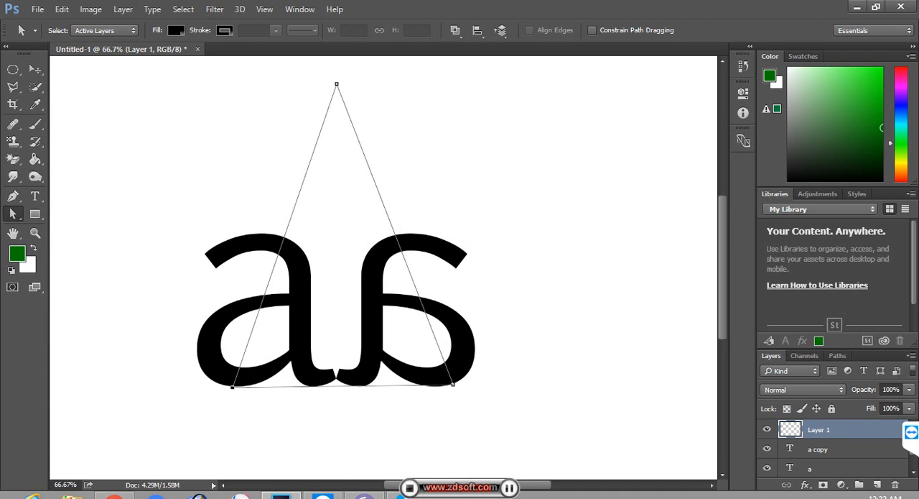
Step: Move the triangle's right base corner slightly inward to even its sides and convert the path to a selection
left_click_drag(453, 384, 440, 386)
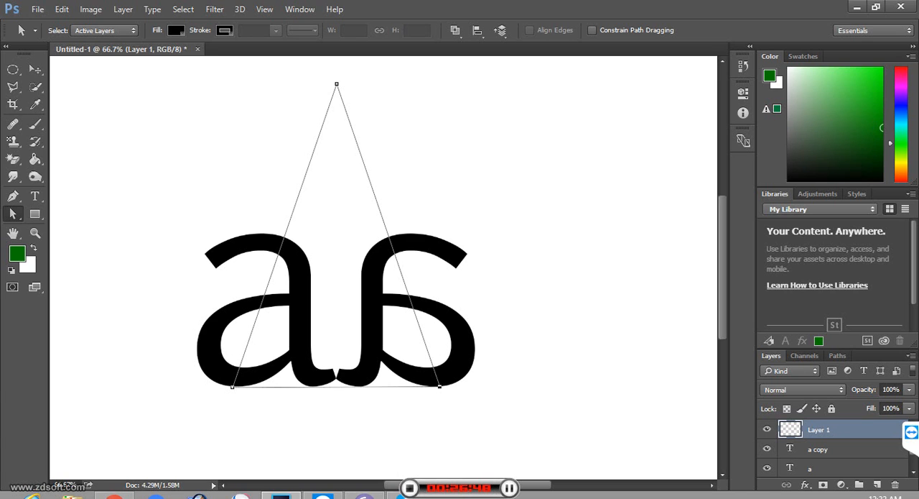
key("ctrl+Return")
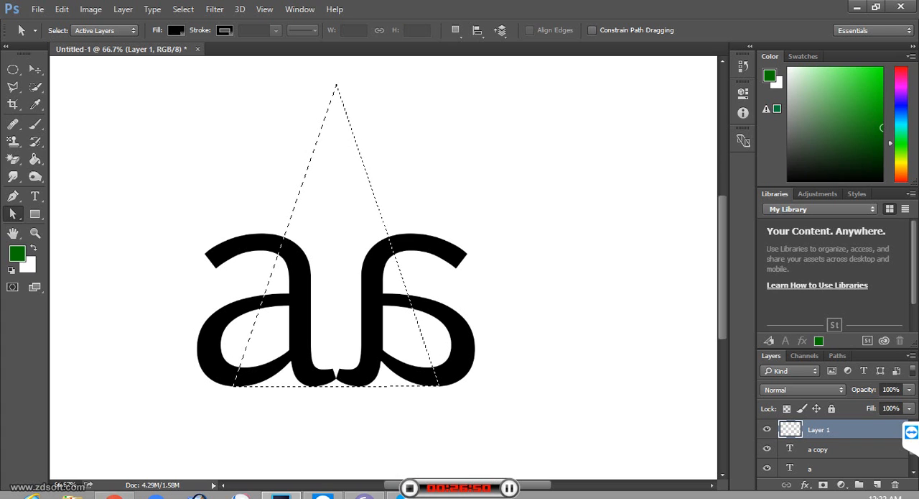
Step: Choose a pinkish red foreground color, fill the triangle selection with it on the new layer, and deselect
left_click(17, 254)
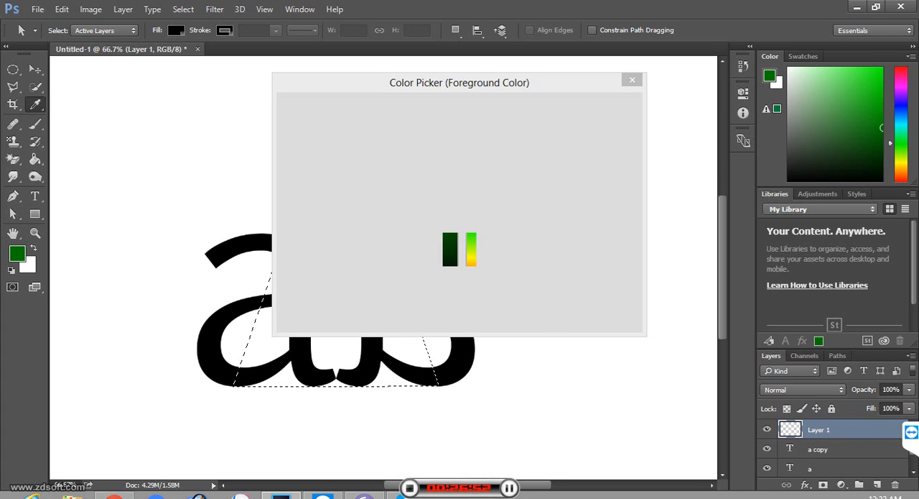
left_click(473, 125)
left_click(474, 123)
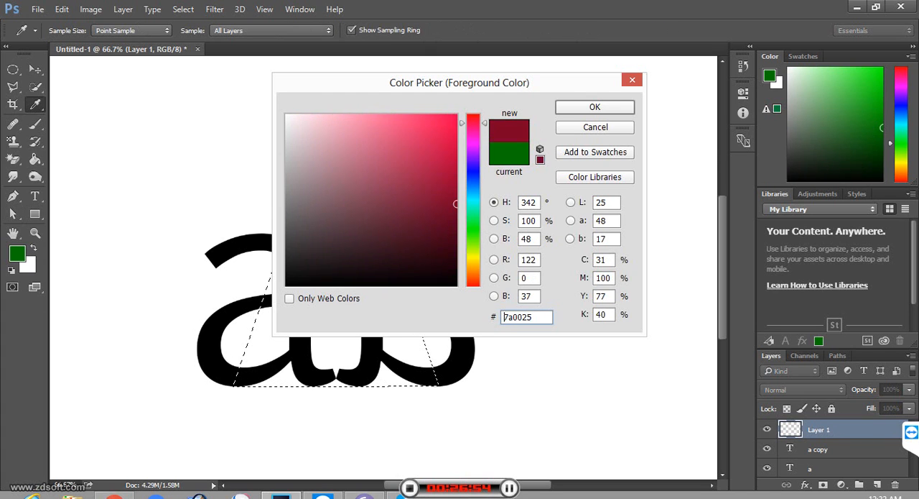
left_click(438, 132)
left_click(595, 107)
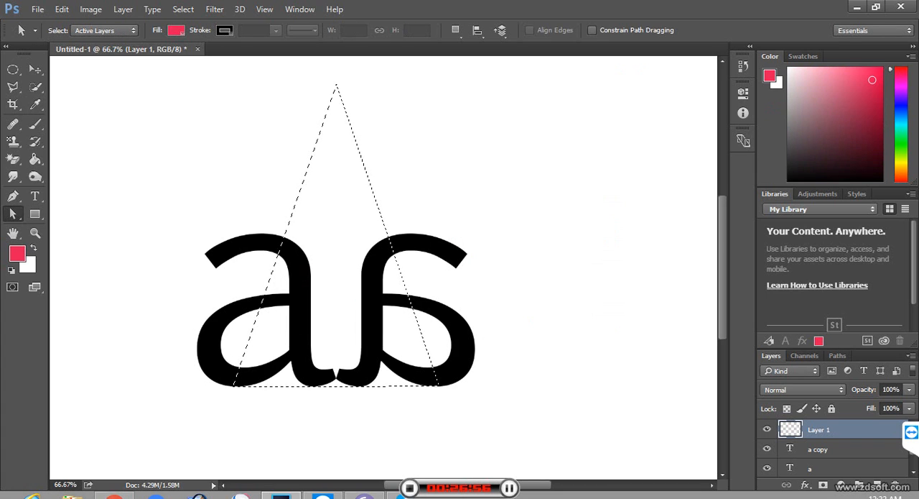
key("alt+BackSpace")
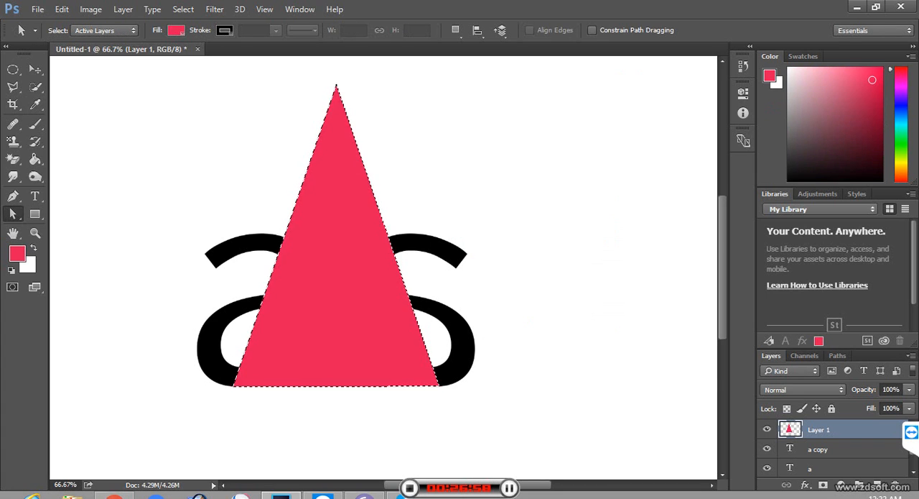
key("ctrl+d")
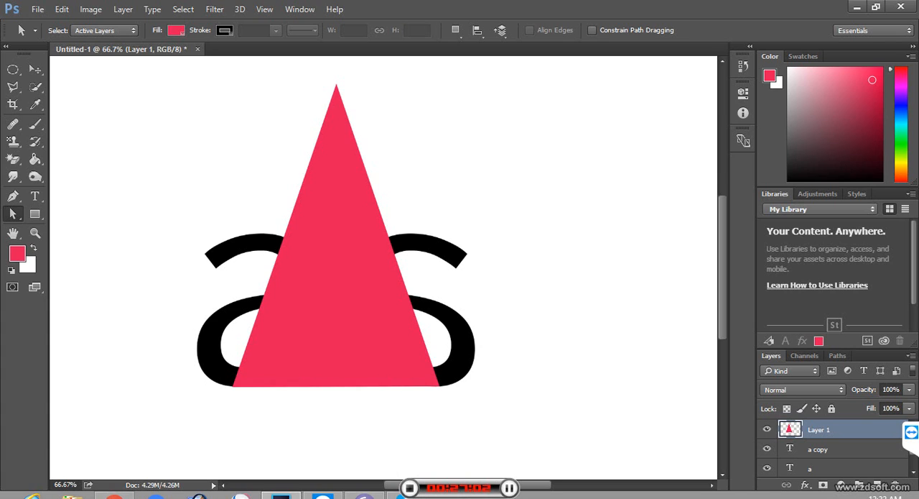
Step: Try to bring the two letter layers above the triangle layer and undo the reordering
left_click_drag(818, 449, 819, 422)
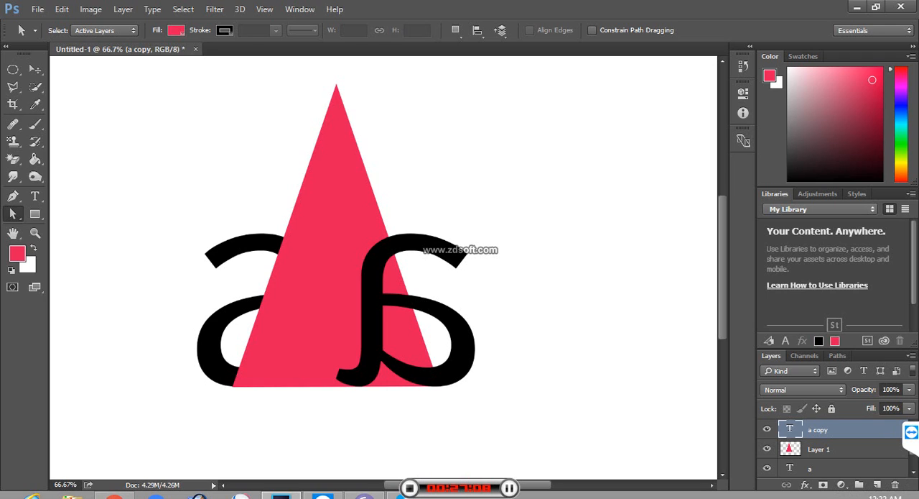
left_click_drag(819, 469, 819, 449)
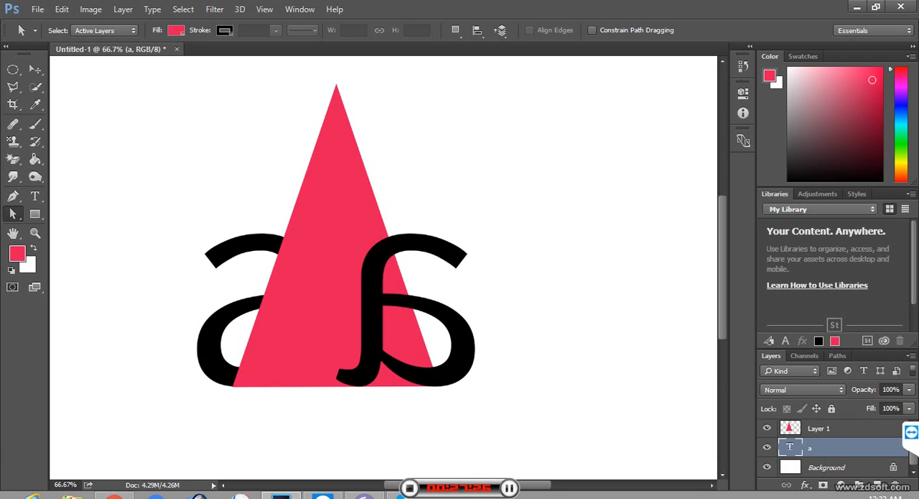
left_click_drag(362, 306, 819, 453)
left_click(826, 467)
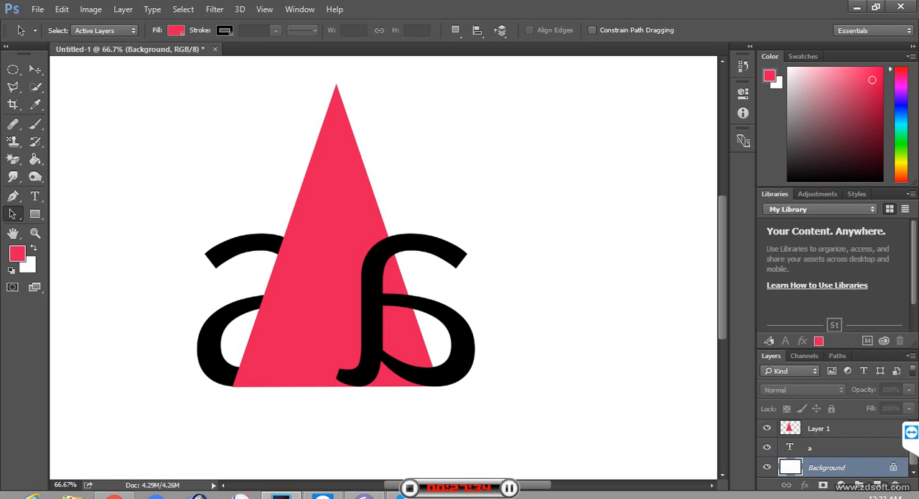
left_click(826, 447)
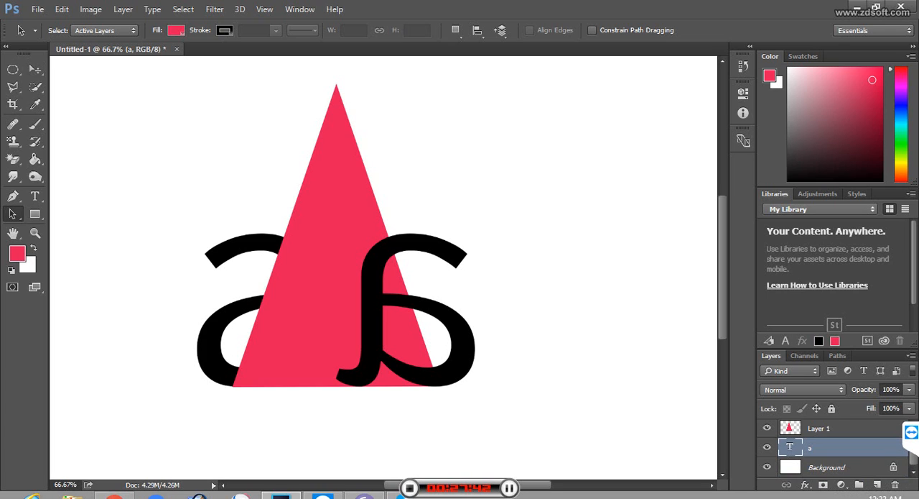
key("ctrl+z")
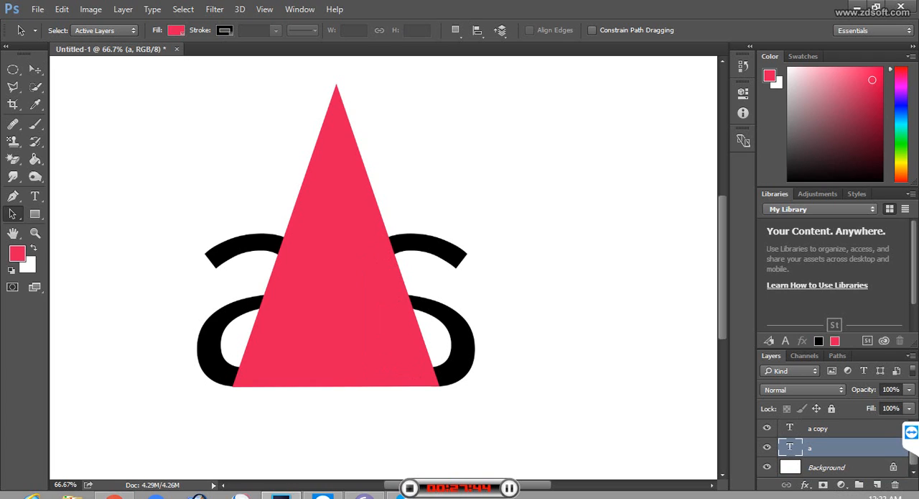
Step: Bring the "a copy" and "a" text layers above the triangle's Layer 1 so both letters sit in front
left_click(818, 429)
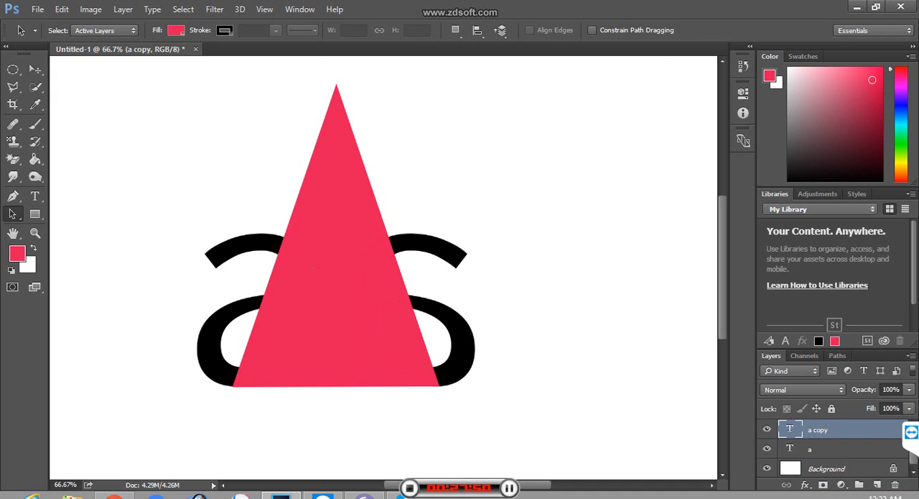
scroll(826, 446, "up", 1)
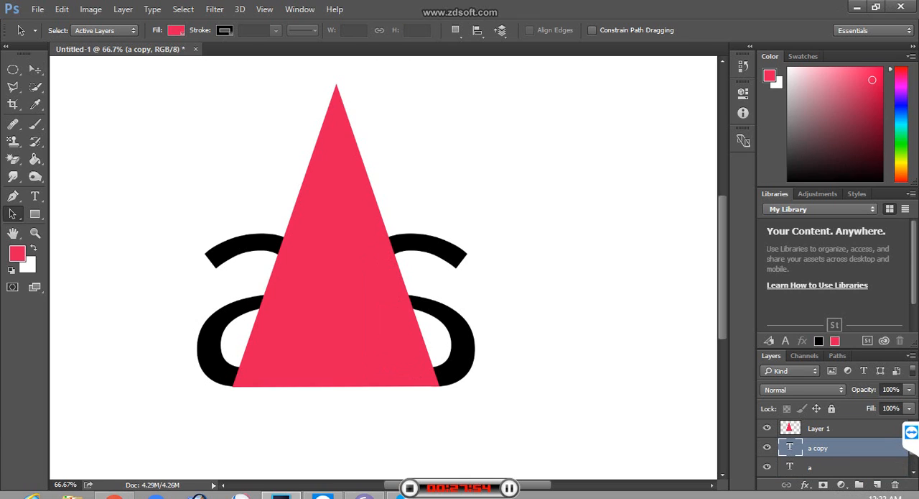
left_click_drag(823, 448, 822, 421)
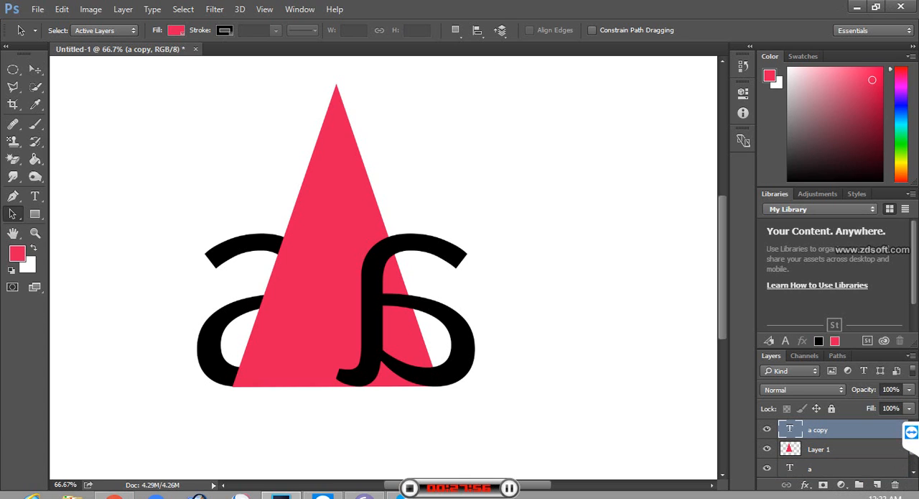
left_click(819, 467)
left_click(810, 448, "shift")
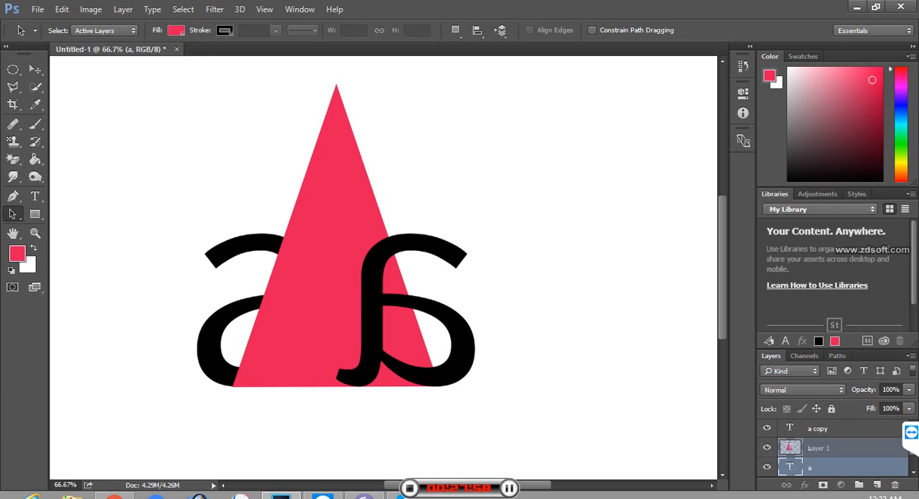
left_click_drag(819, 447, 819, 440)
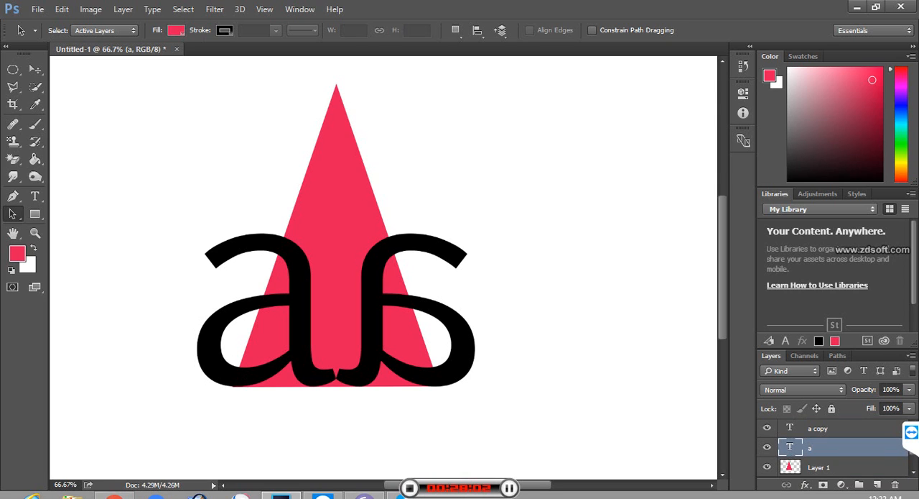
Step: Merge all visible layers into one and fill the whole image with the white background color
left_click(911, 355)
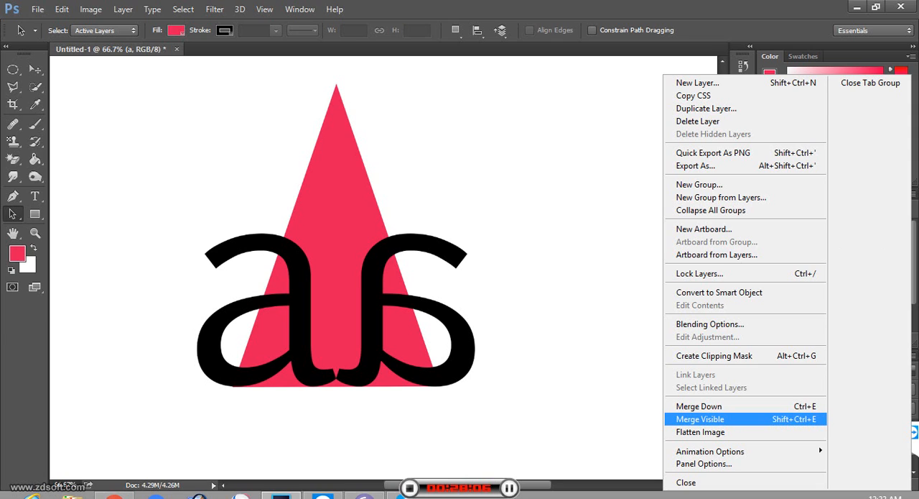
left_click(700, 418)
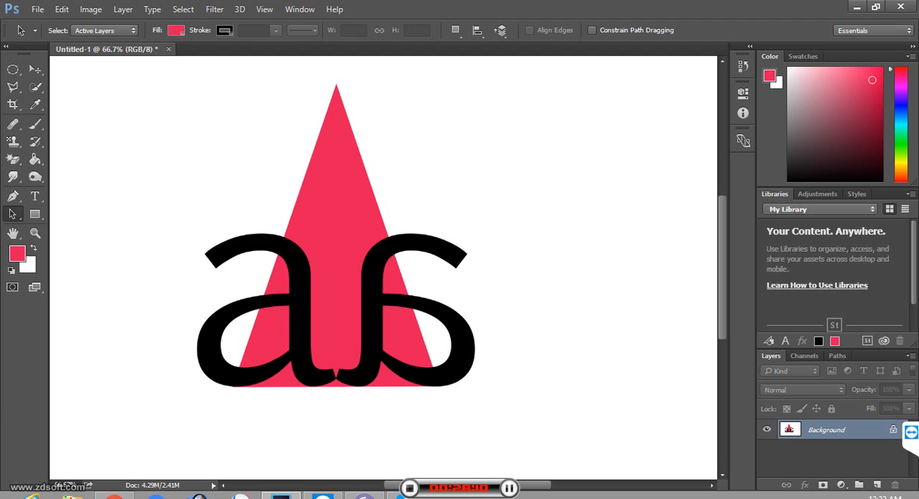
key("ctrl+BackSpace")
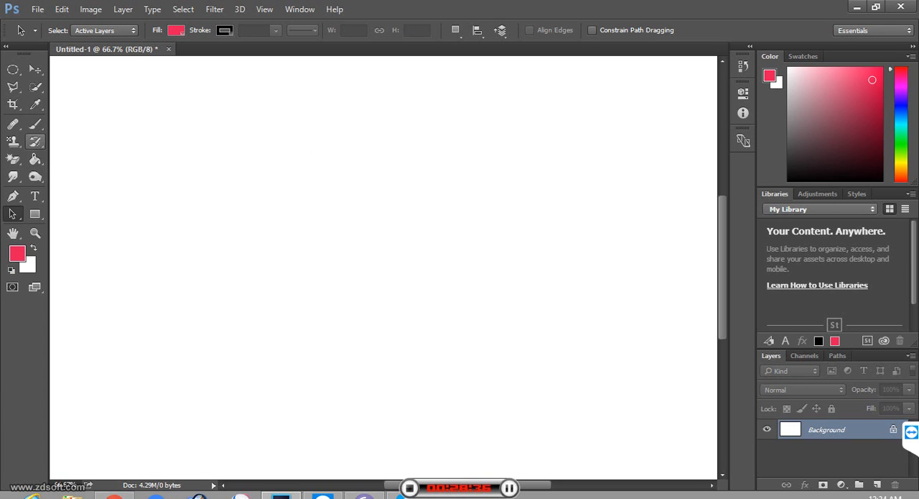
Step: Paint one dab of the current pattern on the canvas with the Healing Brush and close the document without saving
left_click(12, 124)
left_click(12, 123)
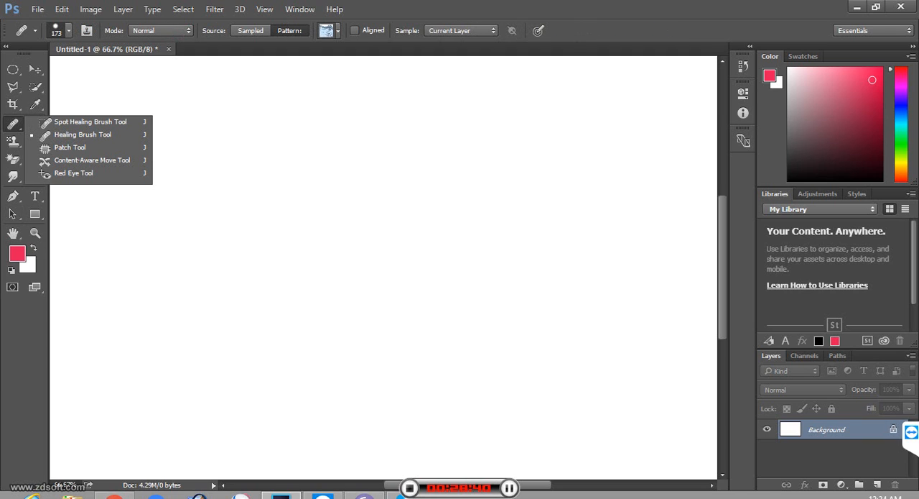
left_click(287, 141)
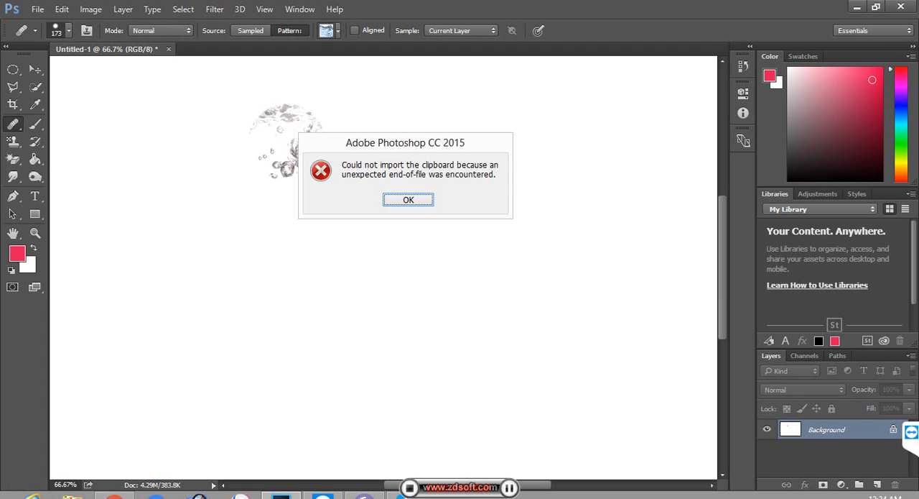
key("Return")
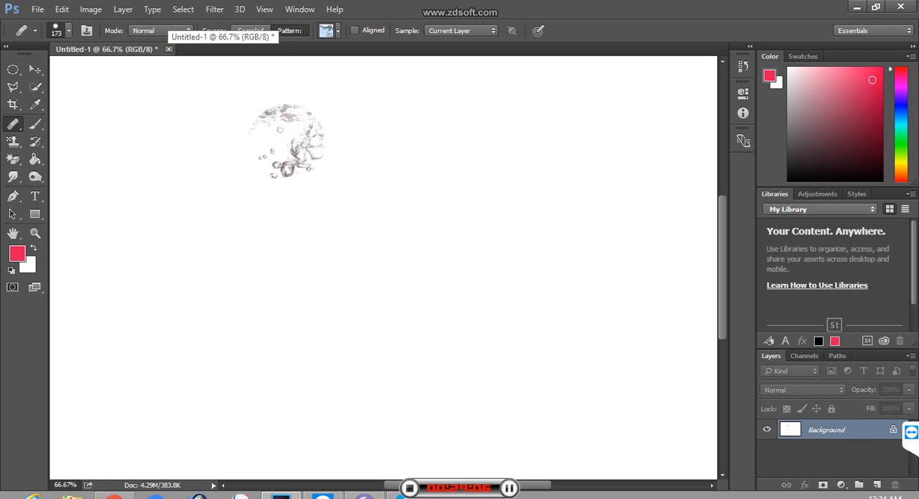
left_click(169, 49)
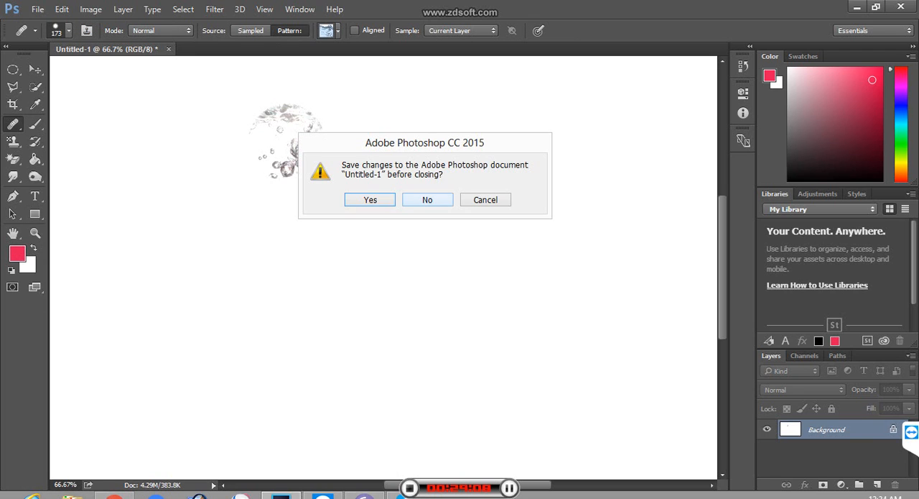
left_click(427, 200)
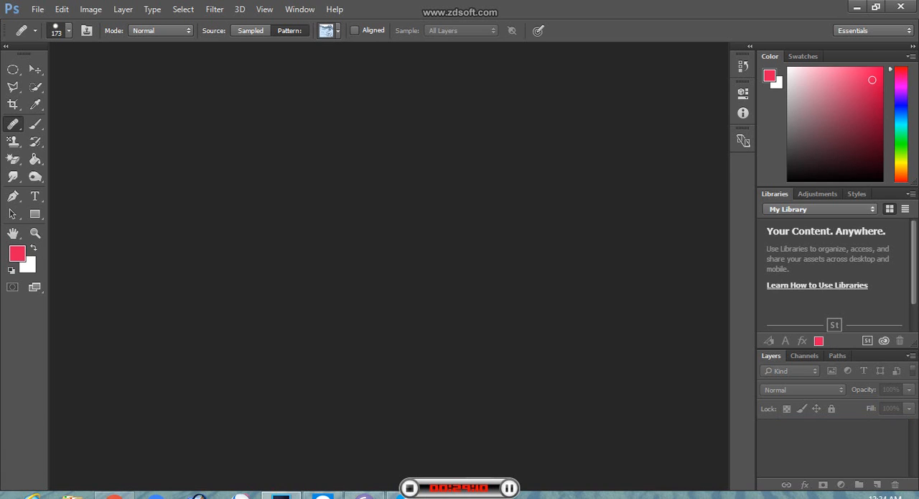
left_click(37, 9)
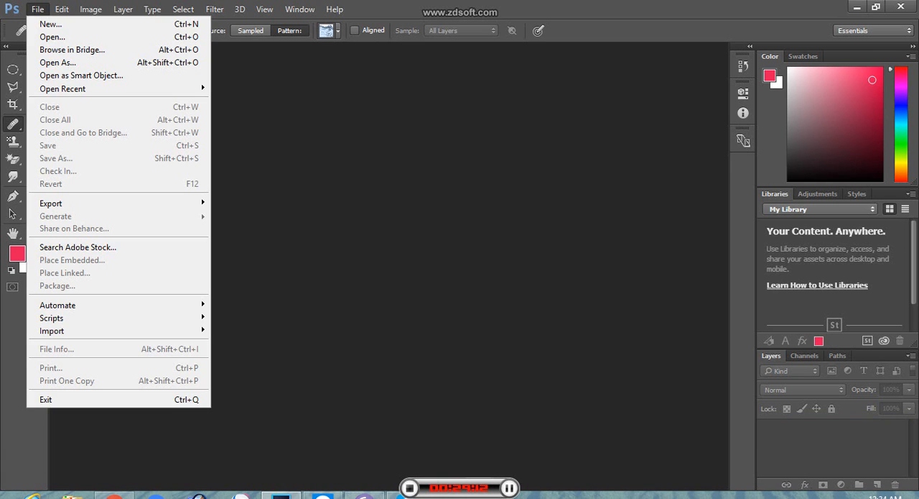
left_click(52, 37)
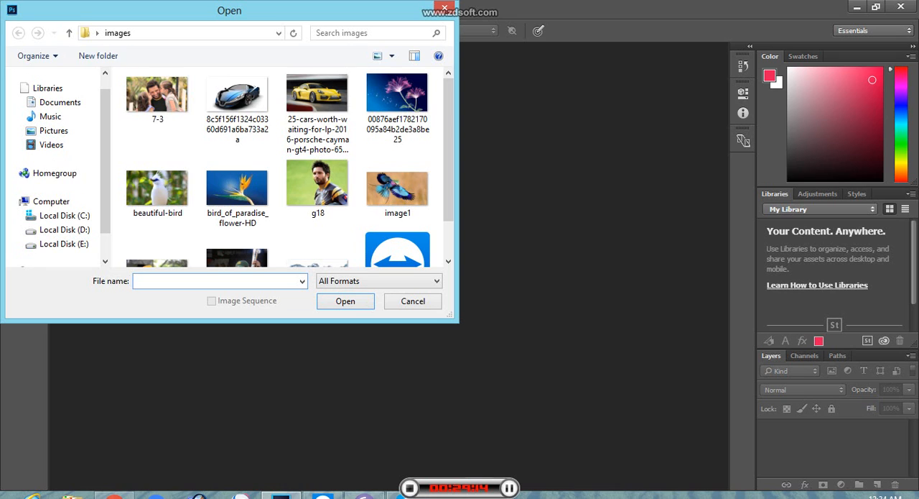
left_click(445, 8)
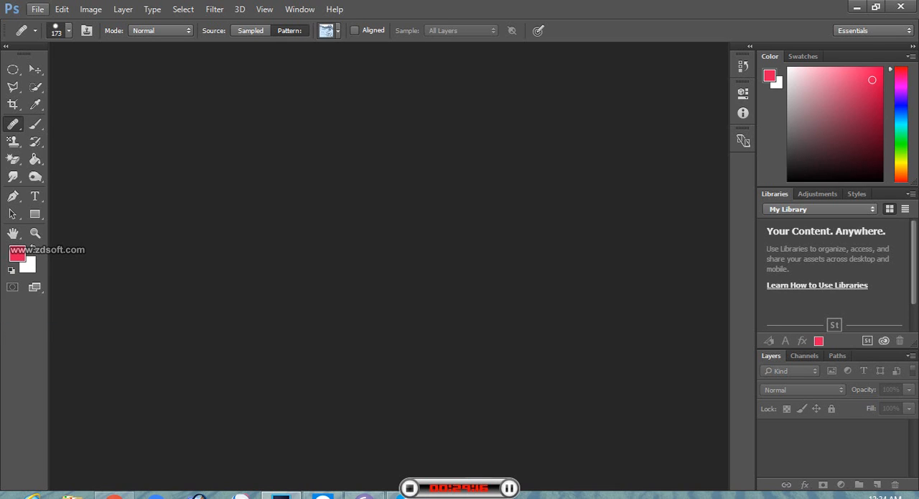
Step: Create a new 1500 x 1000 pixel RGB document at 300 pixels/inch with a white background and activate the Type tool
left_click(38, 8)
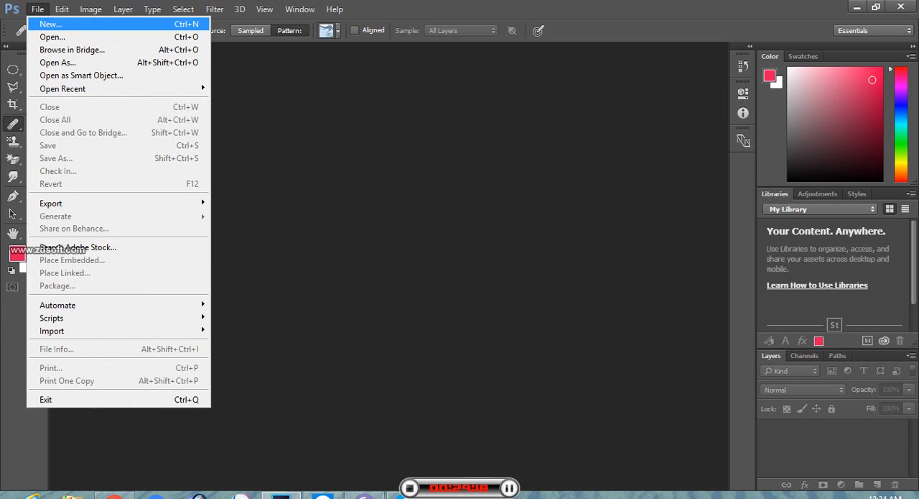
left_click(50, 23)
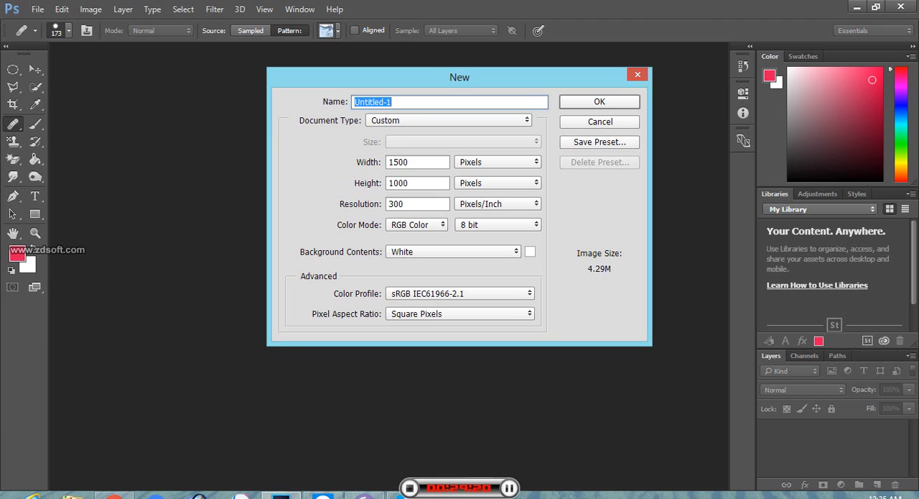
key("Return")
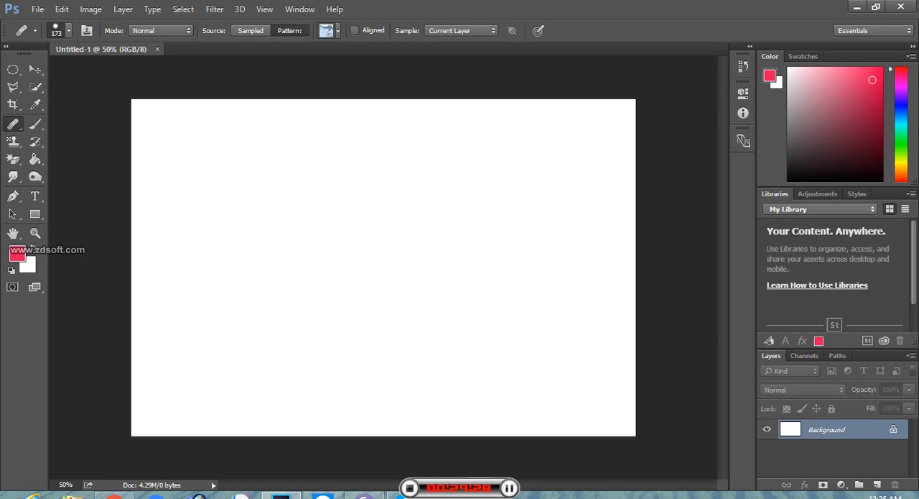
key("t")
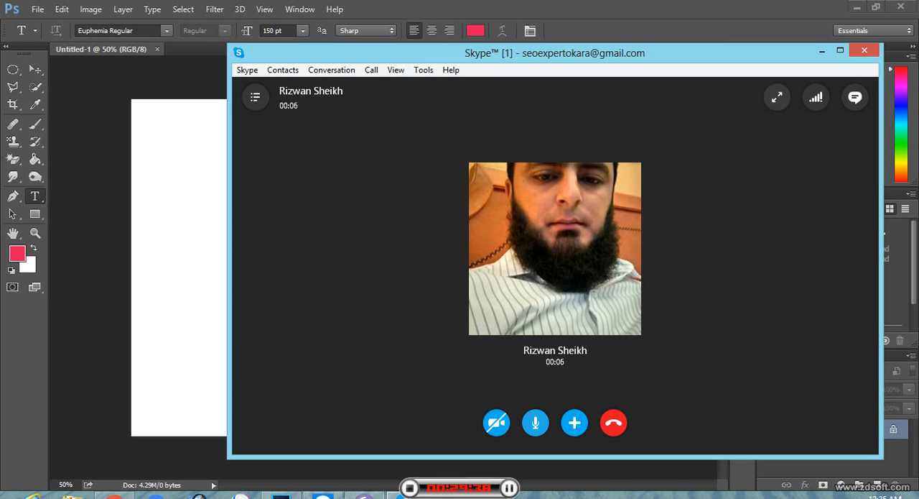
left_click(822, 51)
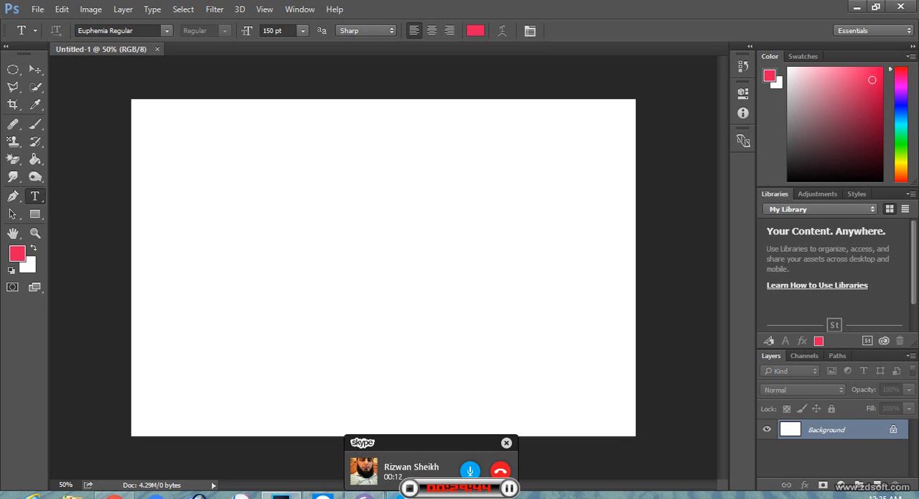
left_click(323, 496)
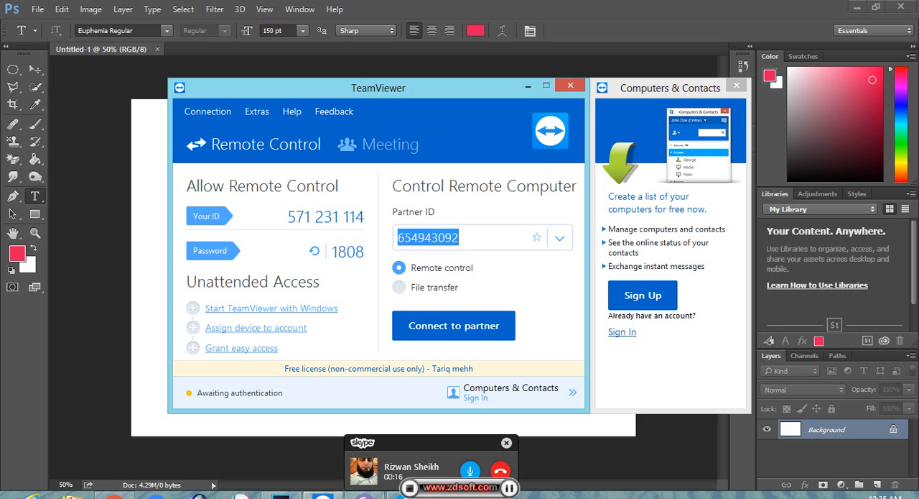
left_click(528, 85)
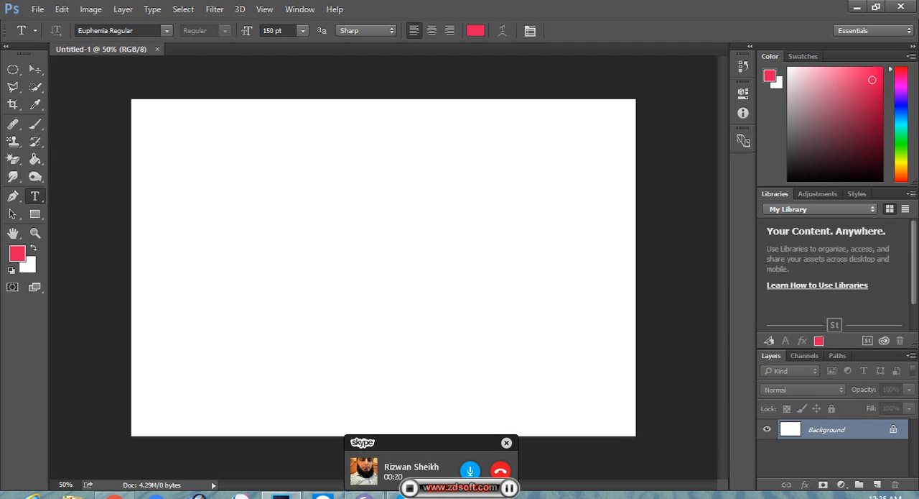
Step: Add a 150 pt pinkish red letter "a" near the canvas's upper edge, choose the Ebrima Bold font, and commit the text
left_click(265, 205)
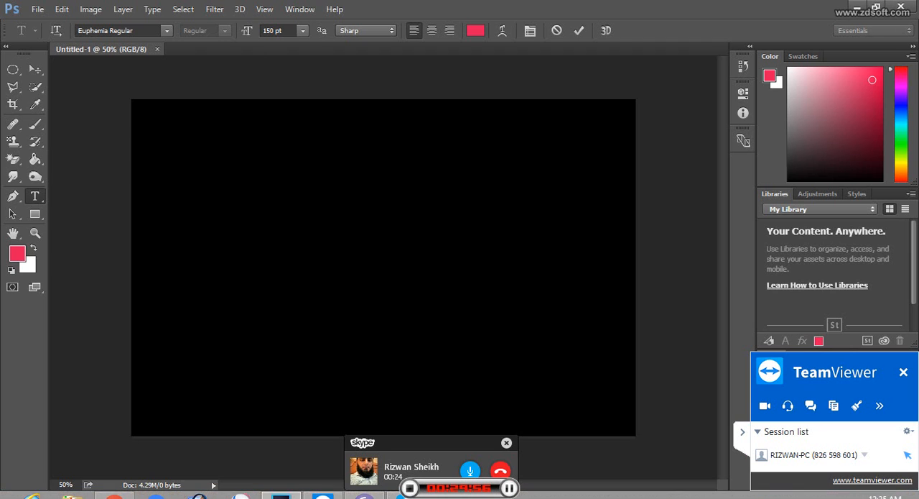
type("a")
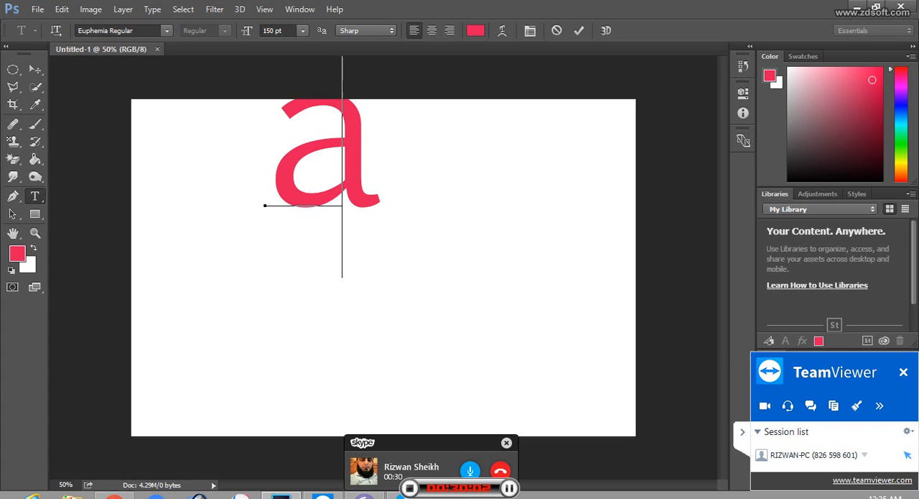
left_click(167, 31)
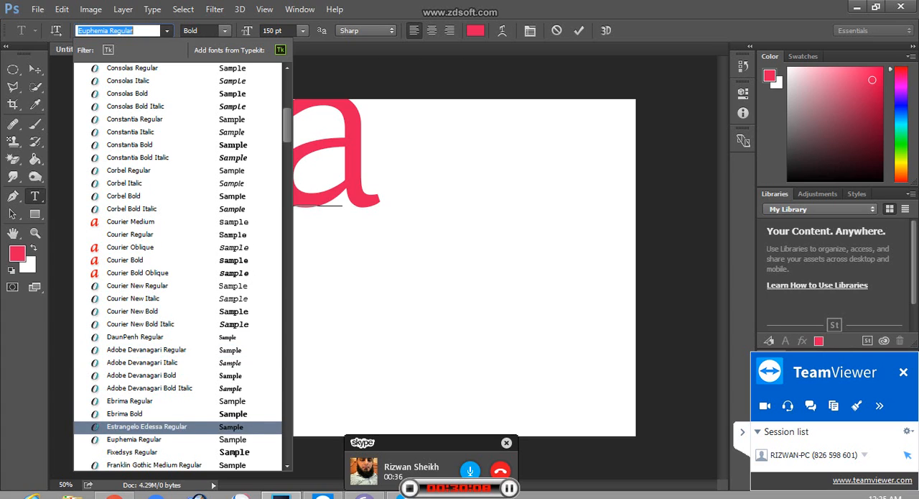
left_click(124, 413)
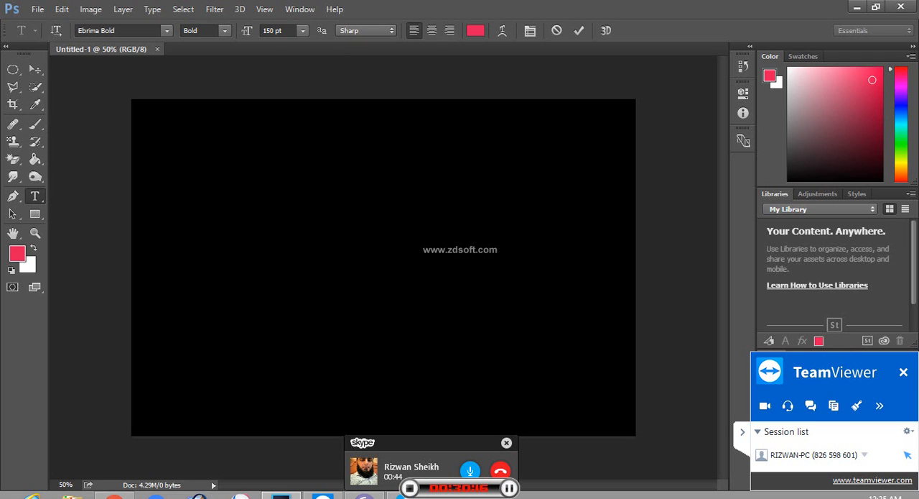
left_click(13, 69)
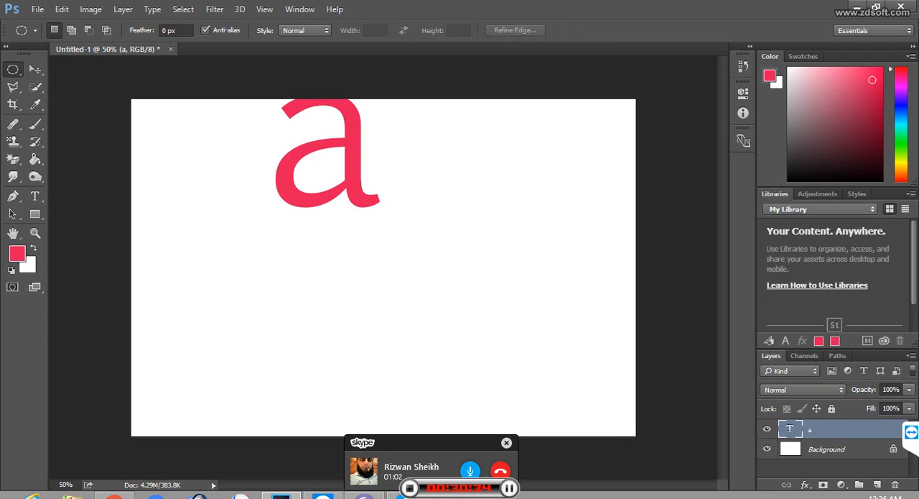
Step: Deselect all layers and look over the available marquee tool variants
left_click(825, 468)
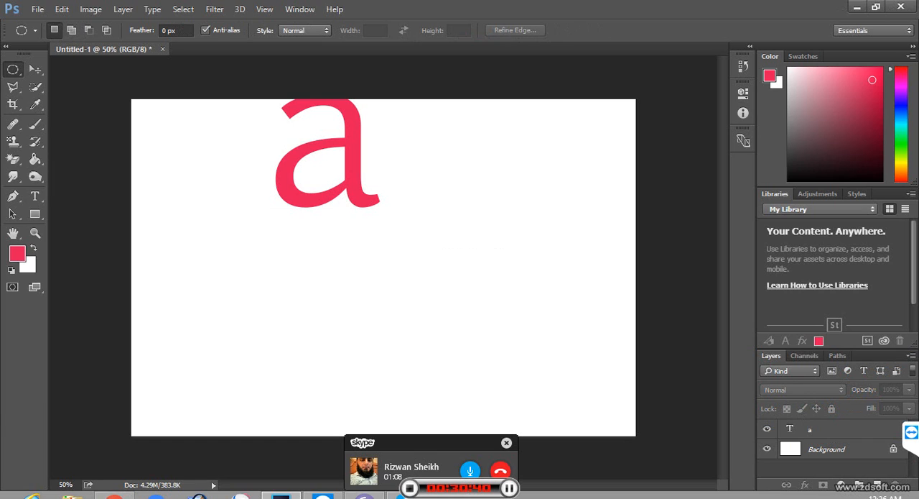
right_click(13, 69)
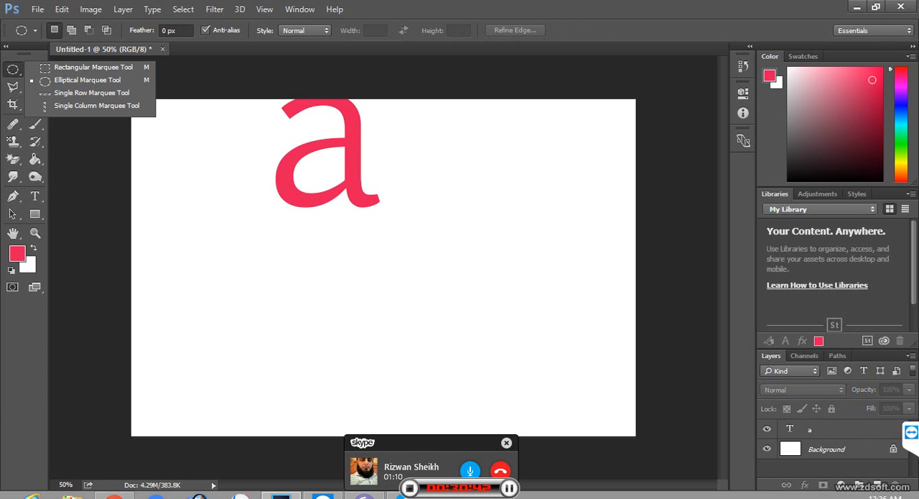
key("Escape")
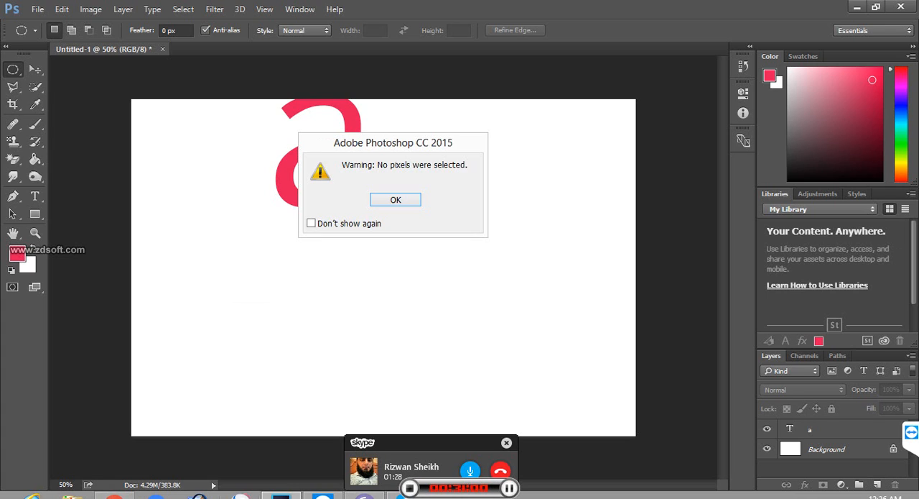
key("Return")
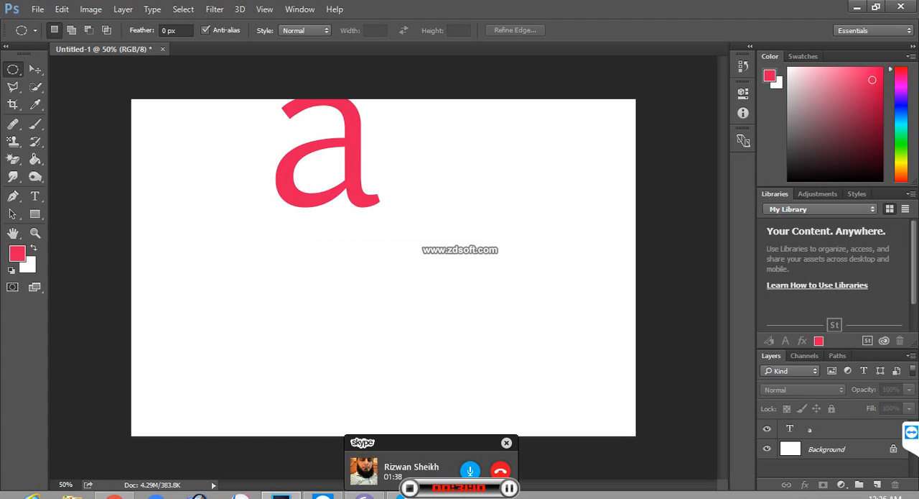
Step: Select the letter "a" text layer and move the letter down into the middle of the canvas's left half
key("v")
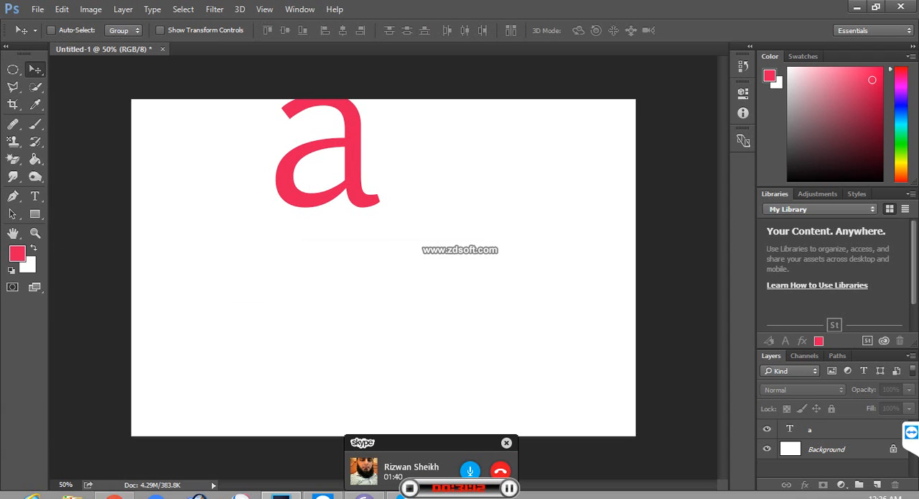
left_click(352, 158)
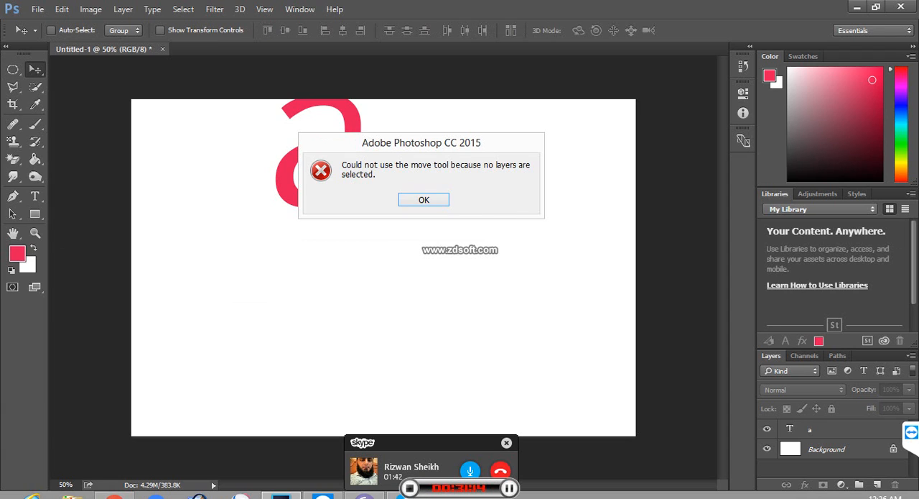
key("Return")
left_click(834, 429)
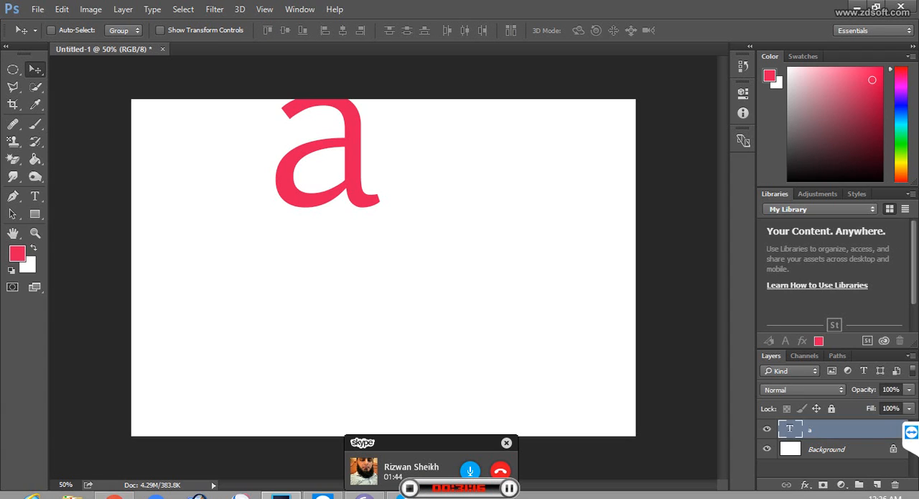
left_click_drag(363, 156, 334, 278)
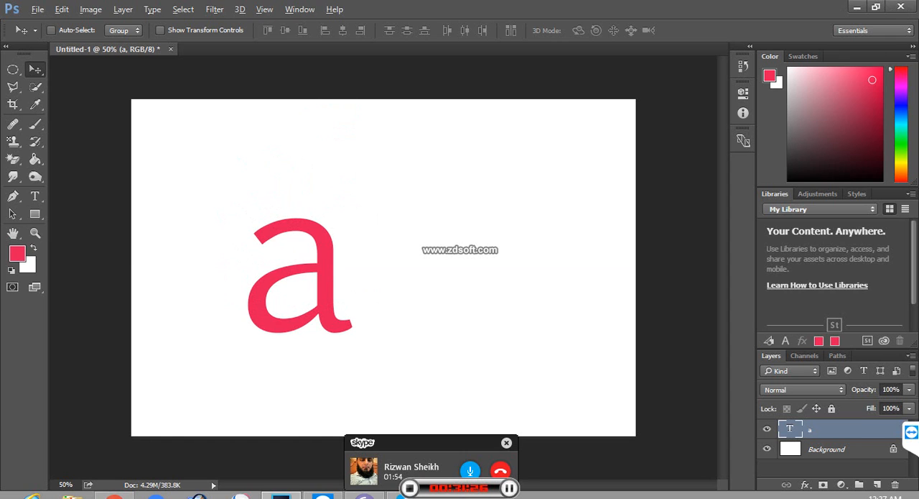
Step: Duplicate the letter "a" and place the copy beside the original in the canvas's right half
left_click_drag(338, 248, 490, 245)
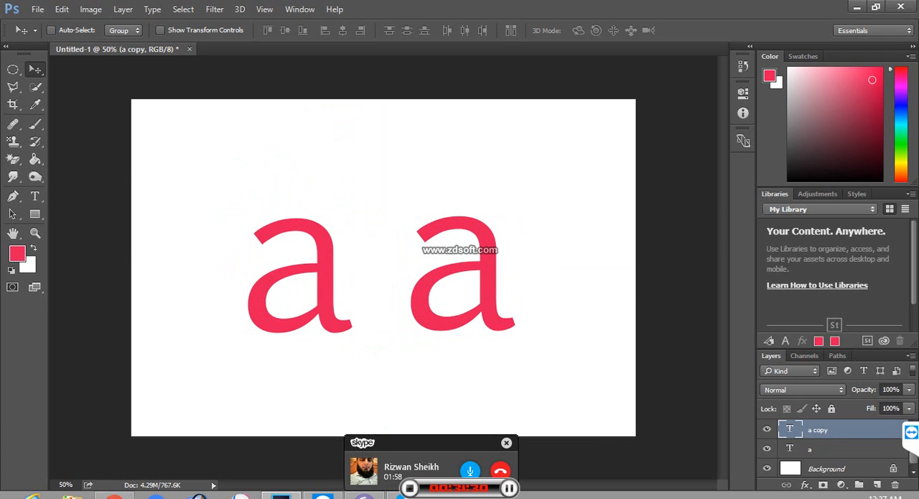
right_click(492, 306)
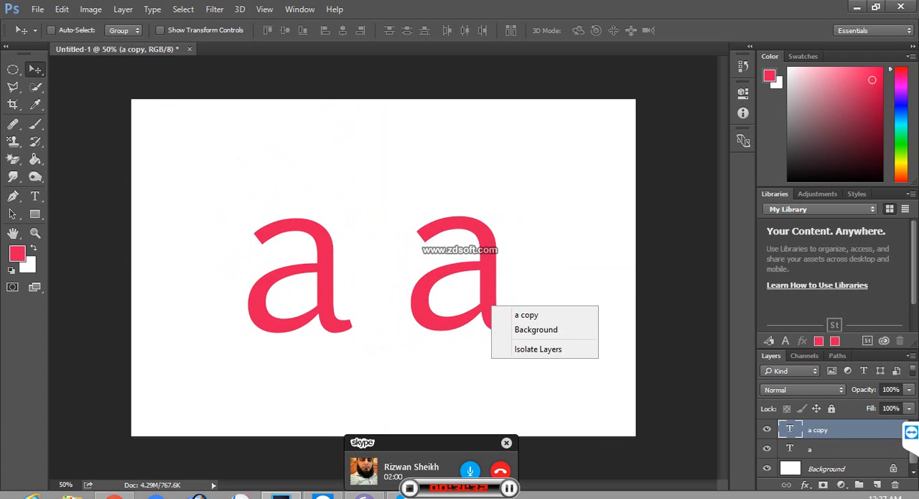
key("Escape")
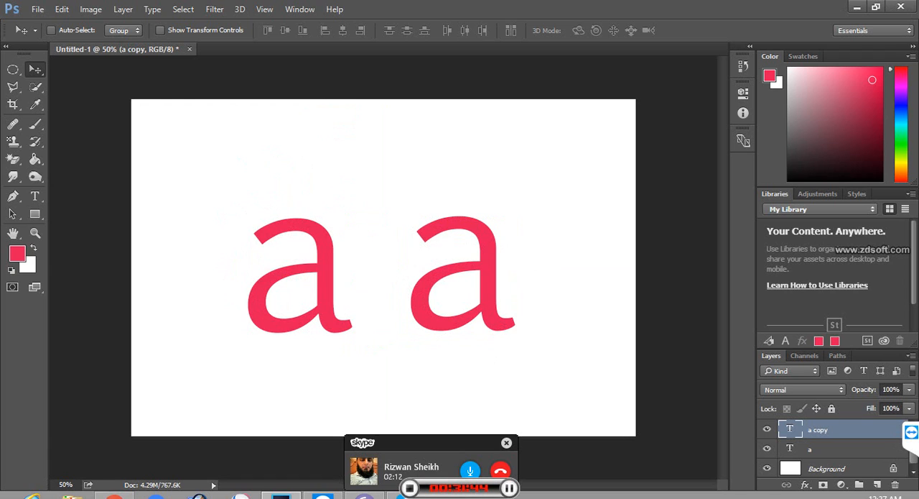
Step: Free-transform the copied letter: flip it vertically and move it close to the original, centred at about X 847 px, Y 547 px
key("ctrl")
key("ctrl+t")
right_click(480, 288)
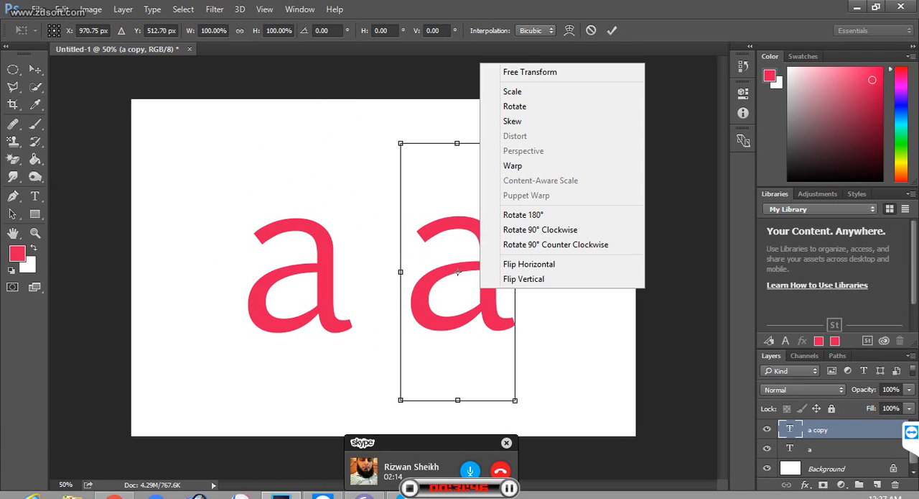
left_click(524, 279)
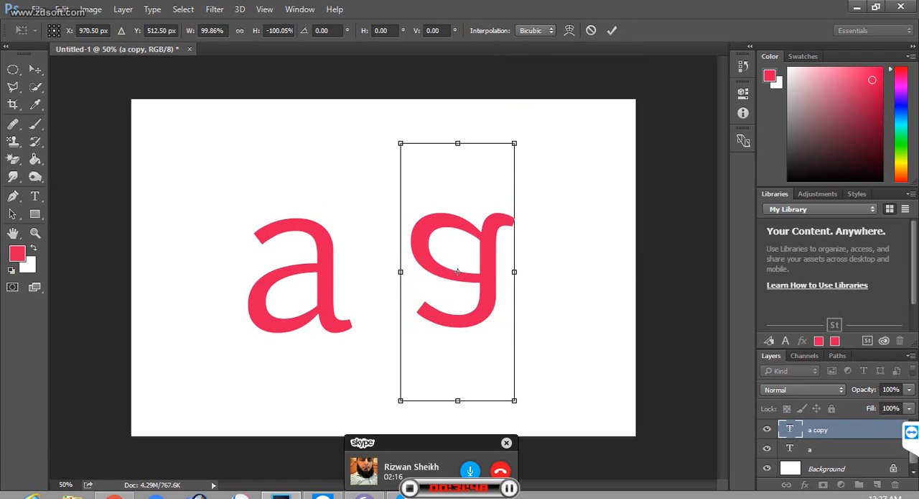
left_click_drag(458, 272, 415, 283)
Step: Try a horizontal flip on the vertically flipped letter copy and flip it back
right_click(416, 283)
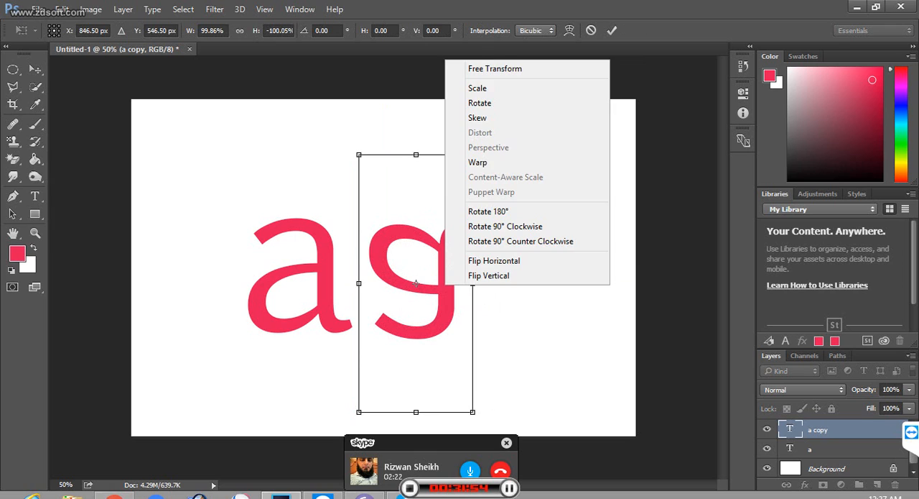
key("Up")
key("Up")
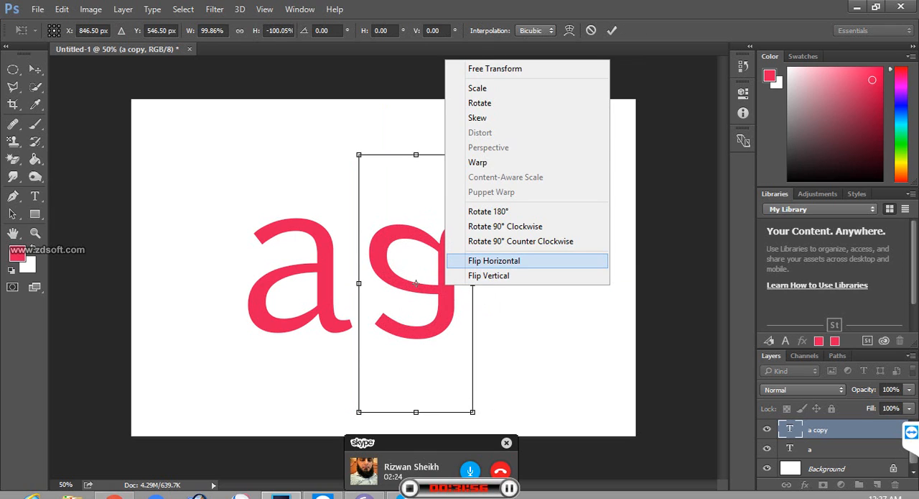
key("Return")
right_click(416, 283)
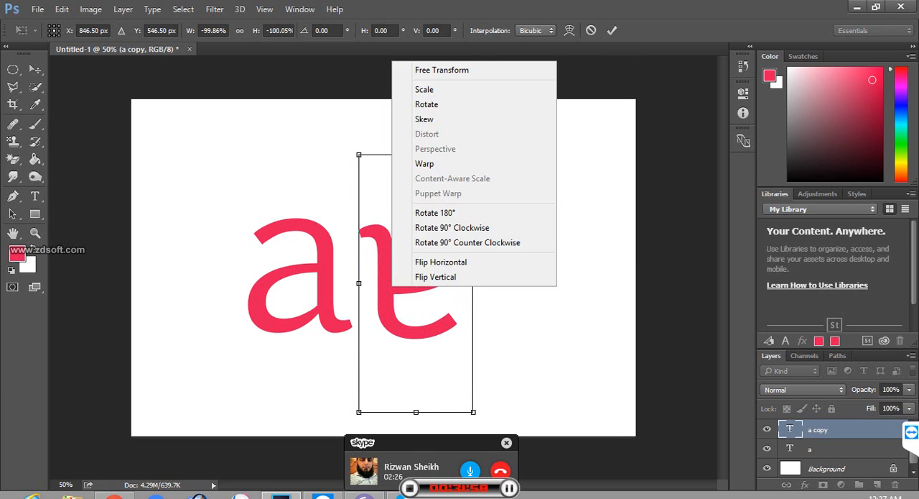
key("Up")
key("Up")
key("Return")
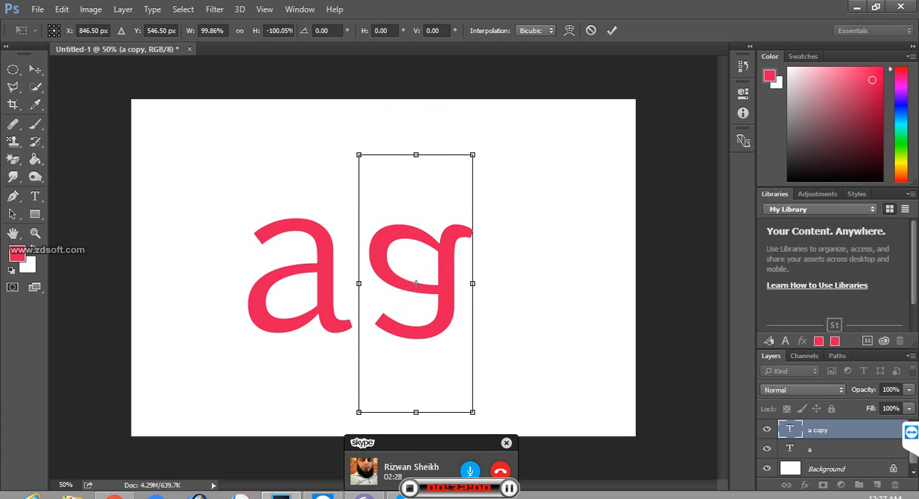
Step: Flip the letter copy vertically to stand it upright again
right_click(416, 283)
key("Up")
key("Return")
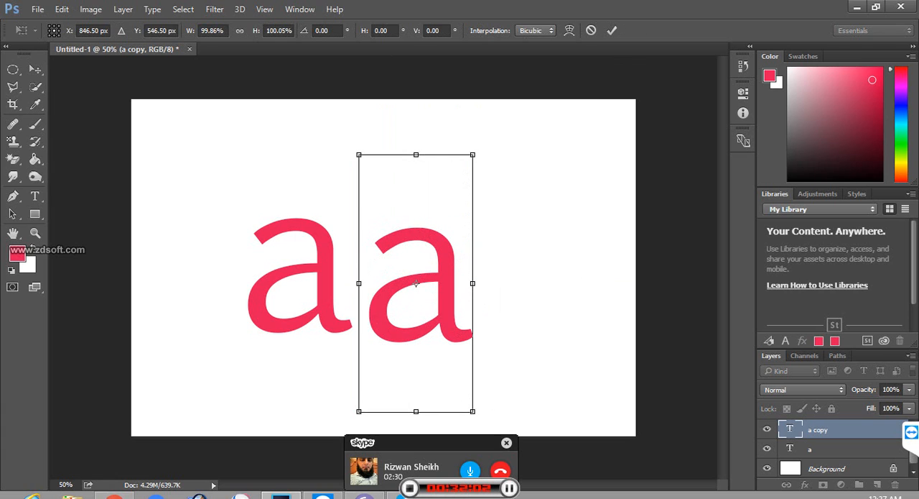
Step: Try flipping the upright letter copy both vertically and horizontally
right_click(416, 283)
key("Up")
key("Up")
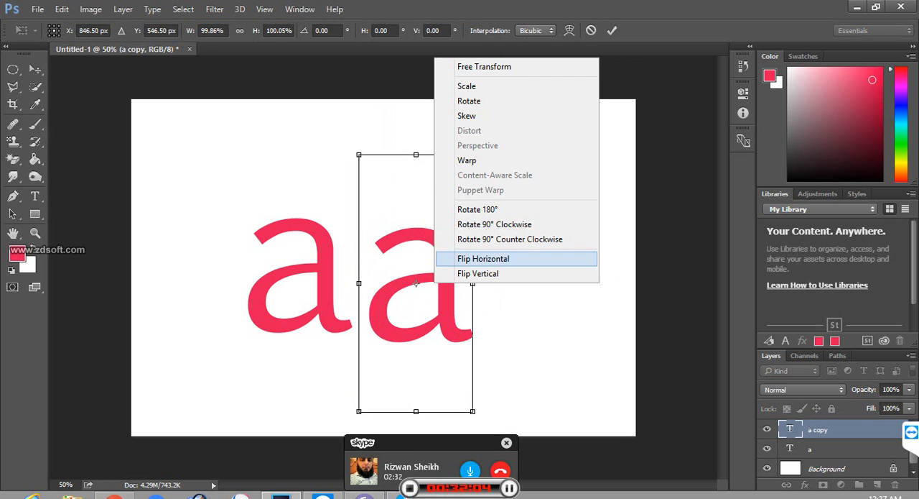
key("Down")
key("Return")
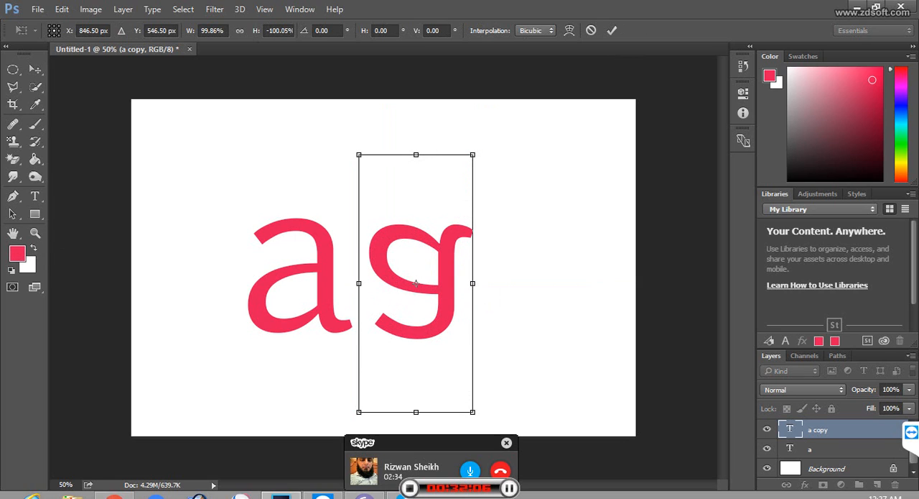
right_click(416, 283)
key("Up")
key("Up")
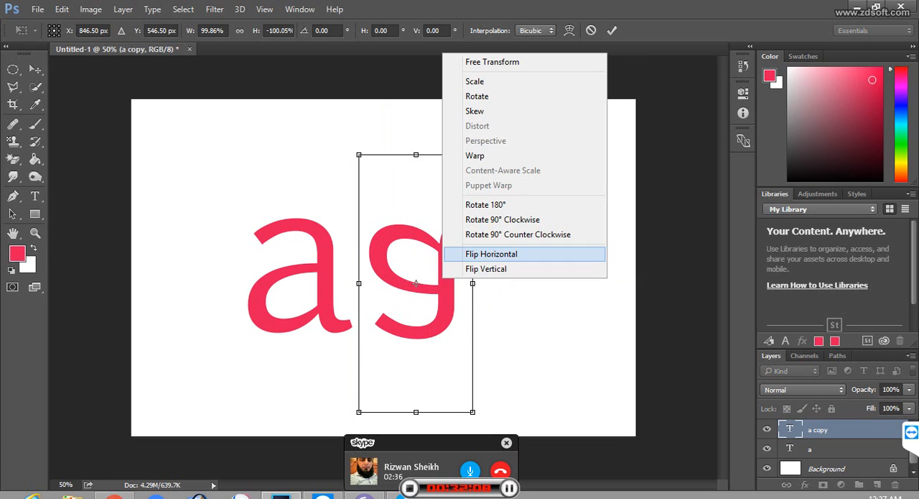
key("Return")
Step: Reverse both trial flips of the letter copy with another horizontal and another vertical flip
right_click(416, 283)
key("Up")
key("Up")
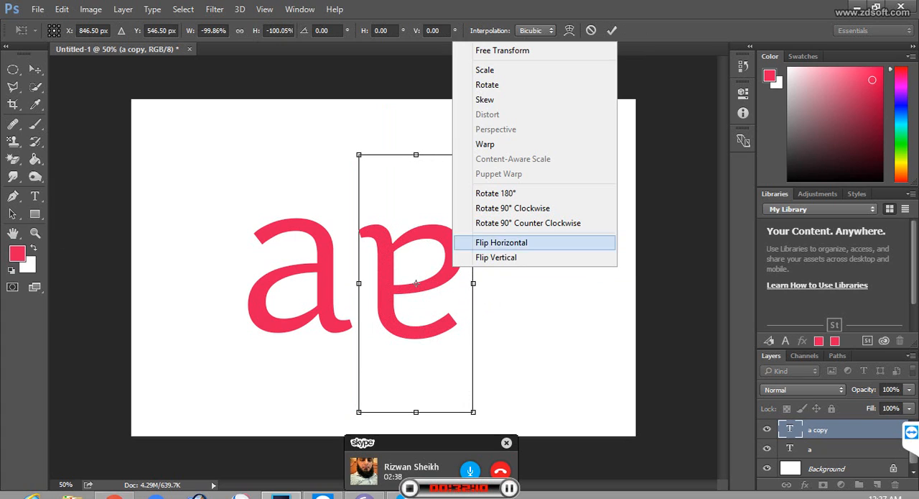
key("Return")
right_click(416, 283)
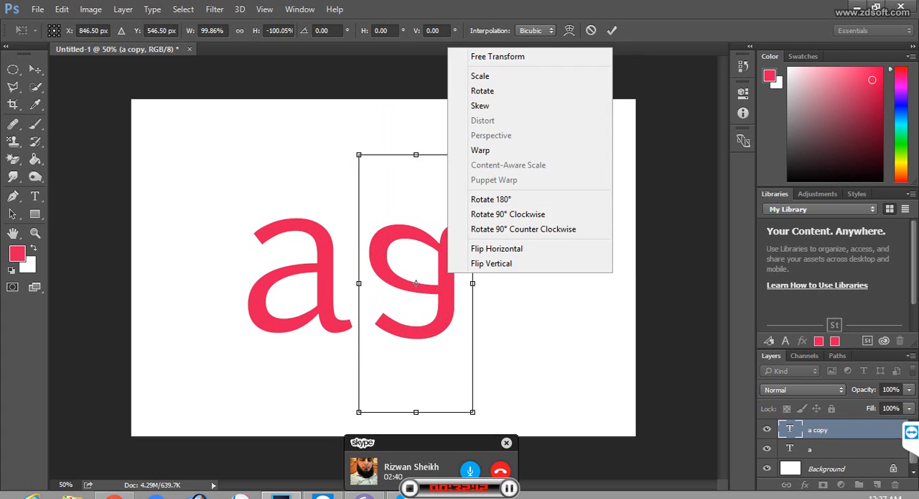
key("Up")
key("Return")
Step: Flip the upright letter copy horizontally so it mirrors the original "a"
right_click(415, 283)
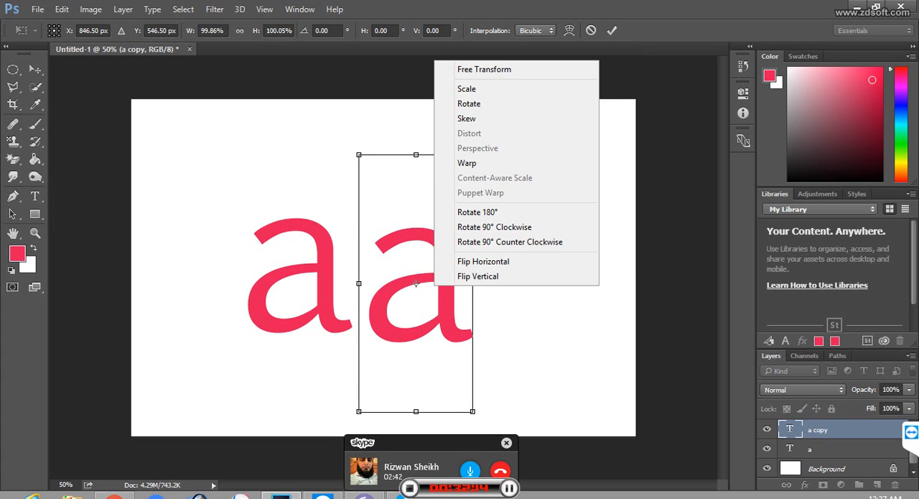
key("Up")
key("Up")
key("Return")
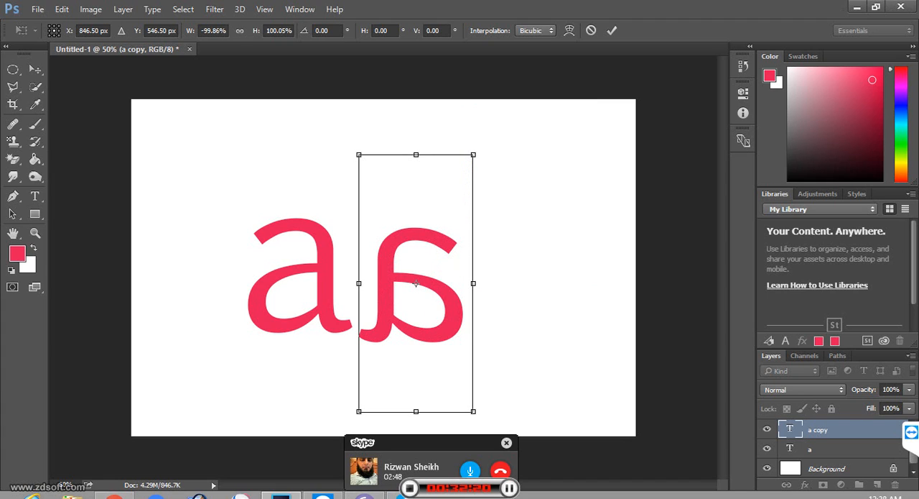
Step: Move the mirrored letter against the original's tail, centred at about X 828 px, Y 523 px, and apply the transformation
left_click_drag(416, 283, 409, 276)
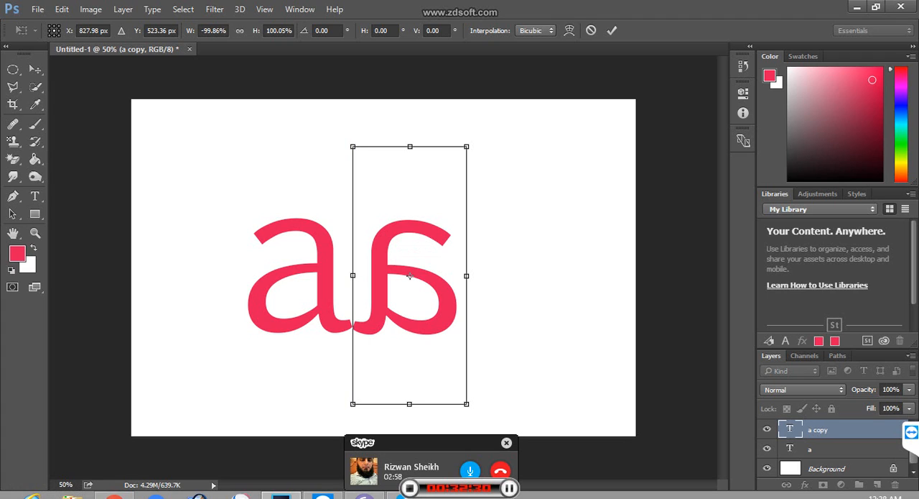
right_click(577, 67)
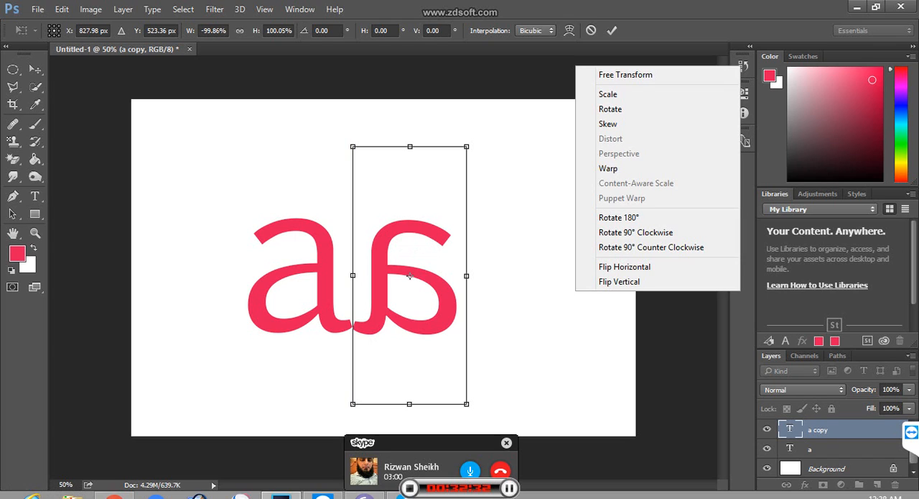
key("Escape")
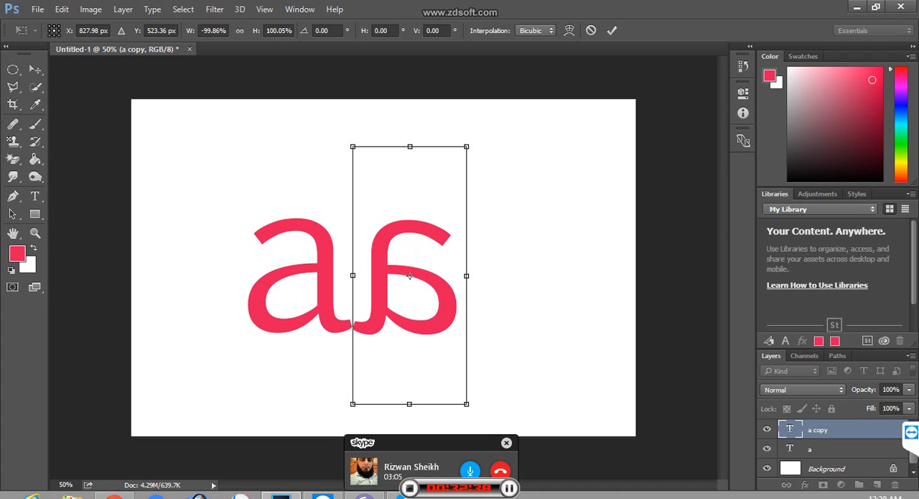
left_click(12, 195)
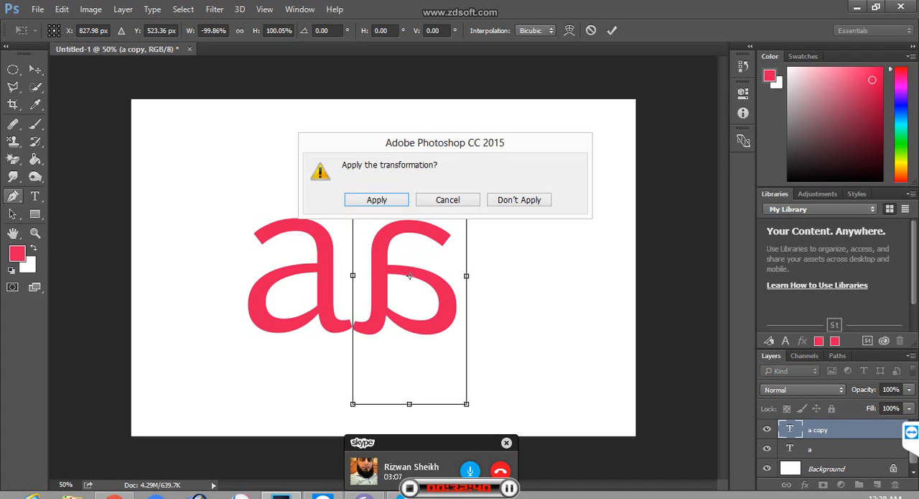
left_click(447, 200)
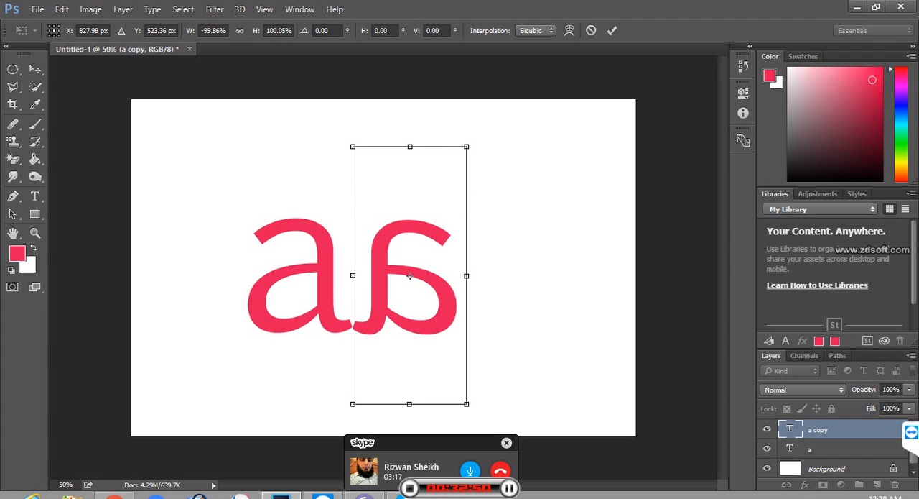
key("Return")
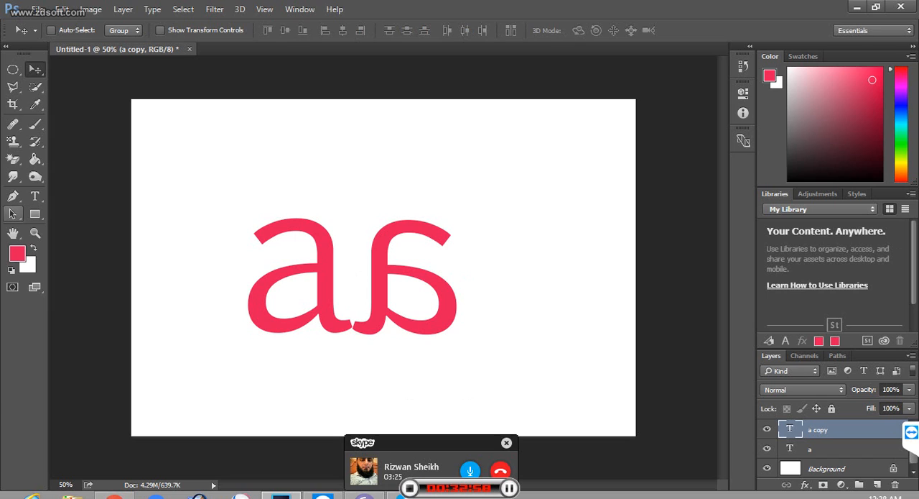
Step: Draw a closed triangular path with the Pen tool across both letters, about 2.4 inches wide and 2 inches tall
left_click(13, 196)
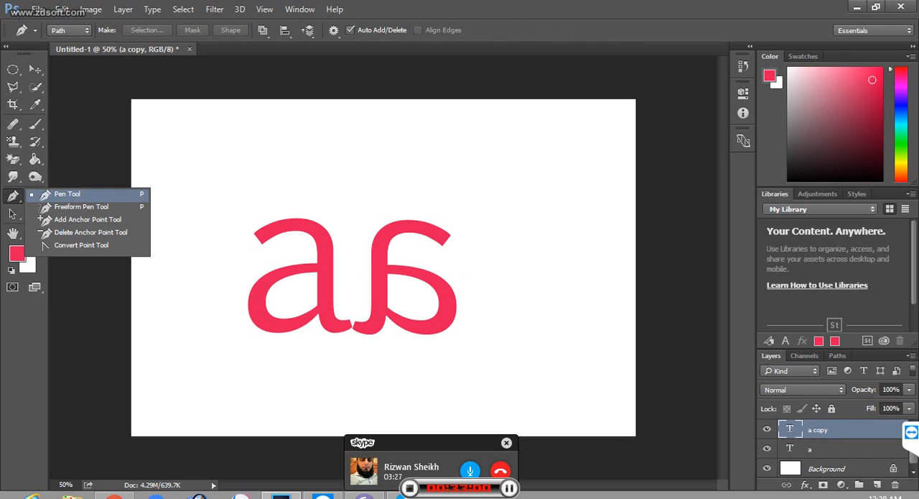
left_click(68, 195)
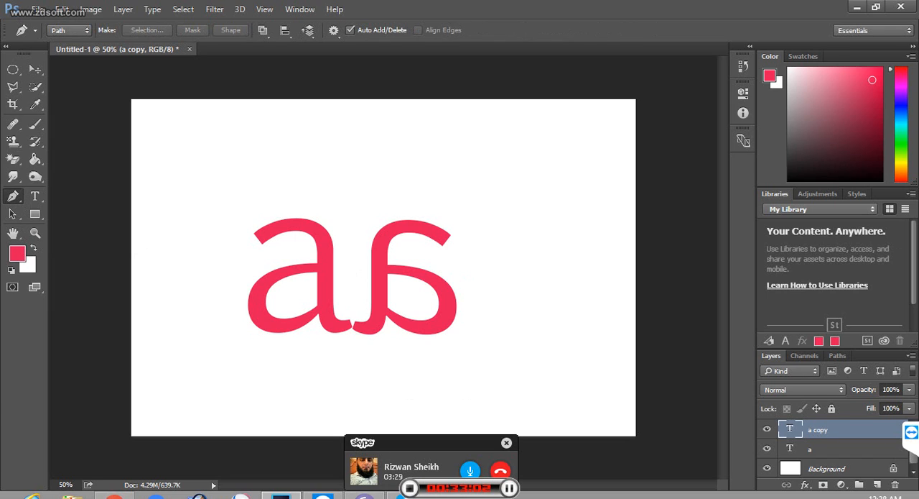
left_click(353, 173)
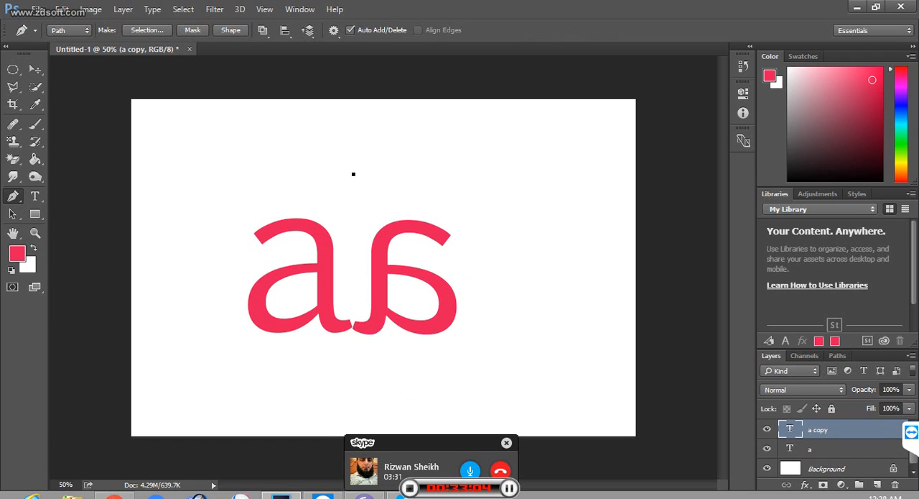
left_click(483, 371)
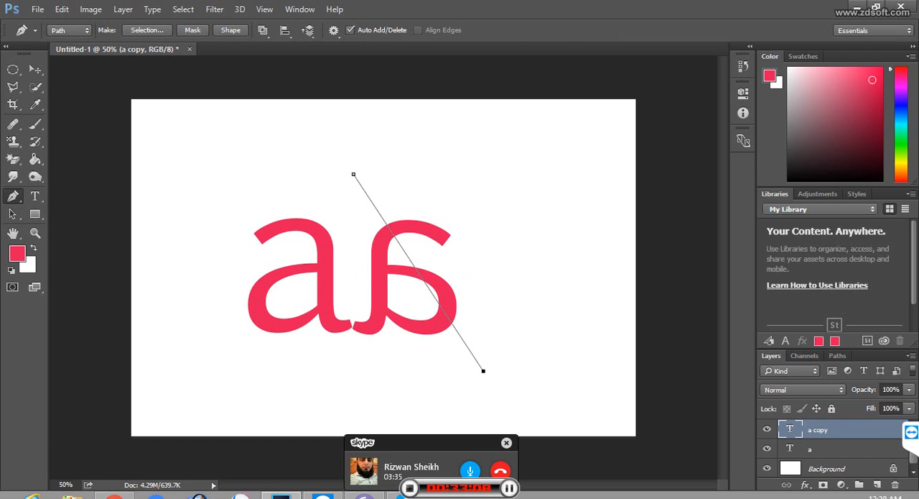
left_click(240, 373)
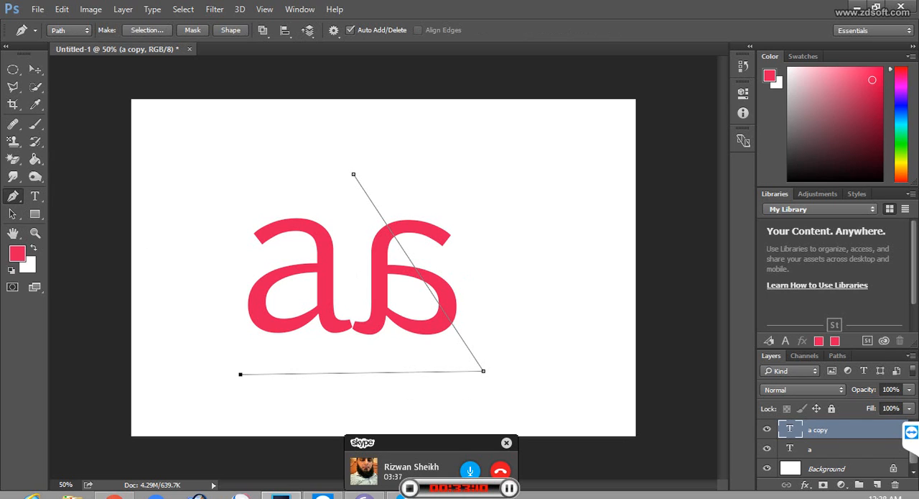
left_click(353, 174)
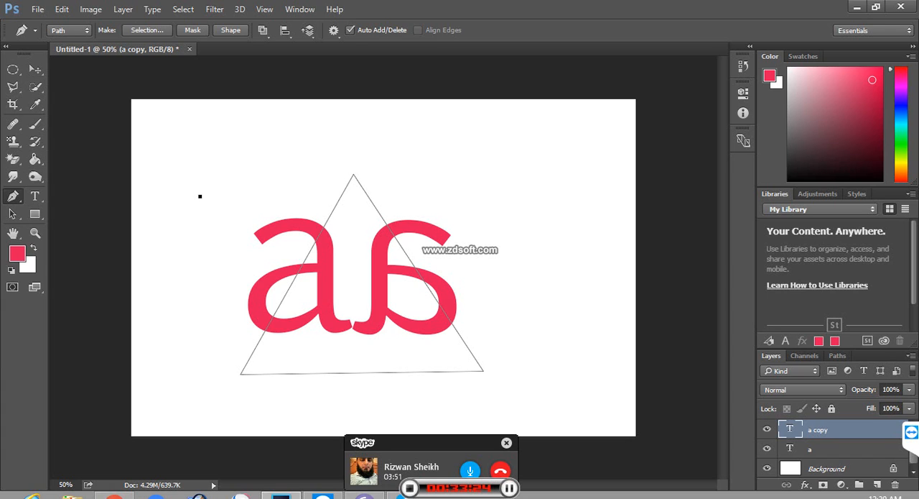
Step: Show the rulers and add a new empty layer above the mirrored letter's layer
key("ctrl+z")
key("ctrl+r")
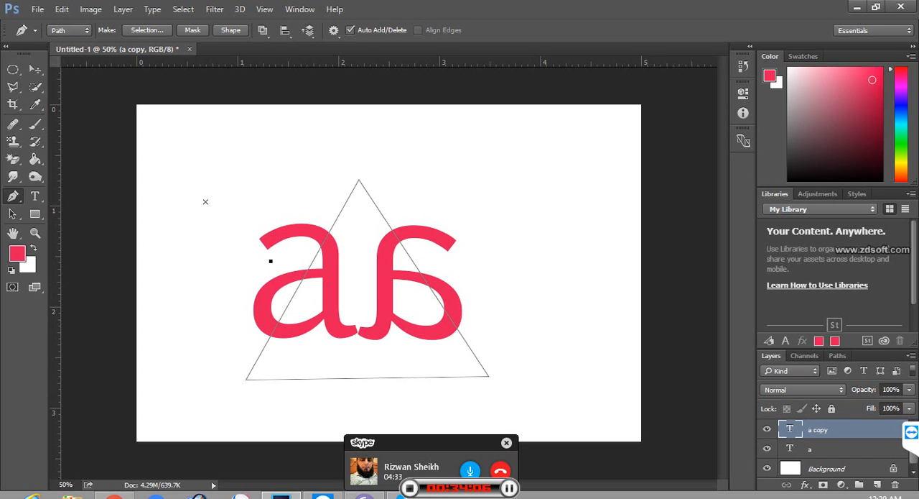
left_click(878, 484)
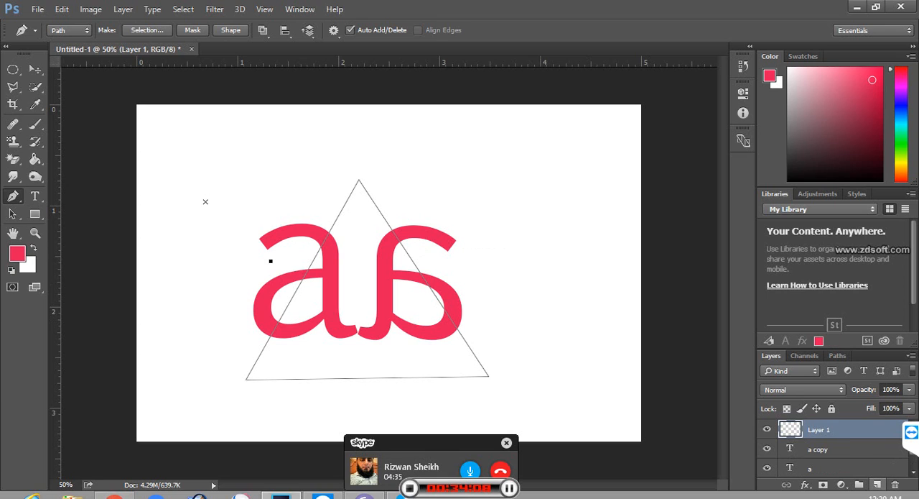
Step: Delete the triangular path and the empty layer above the two letters
key("Delete")
key("Delete")
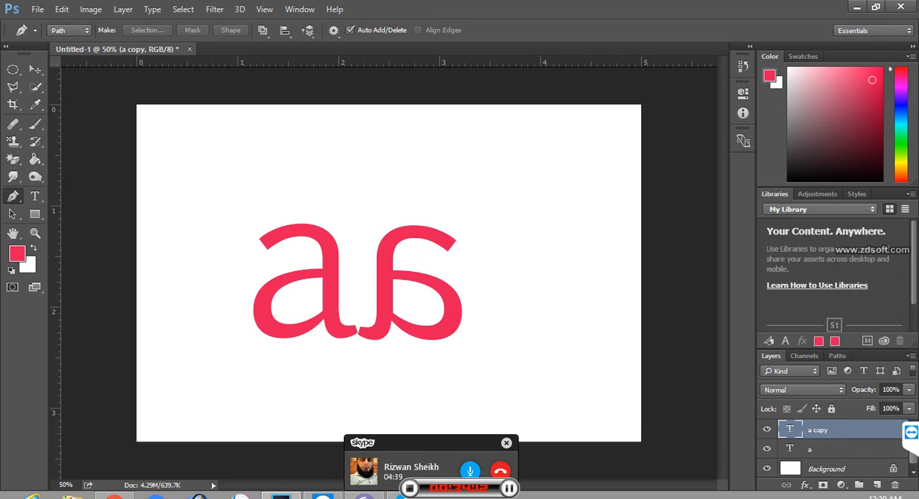
right_click(13, 196)
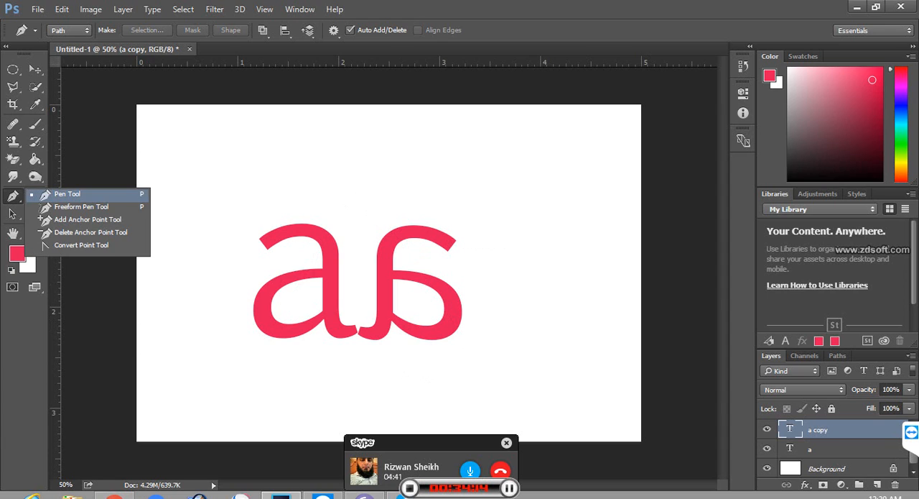
left_click(67, 194)
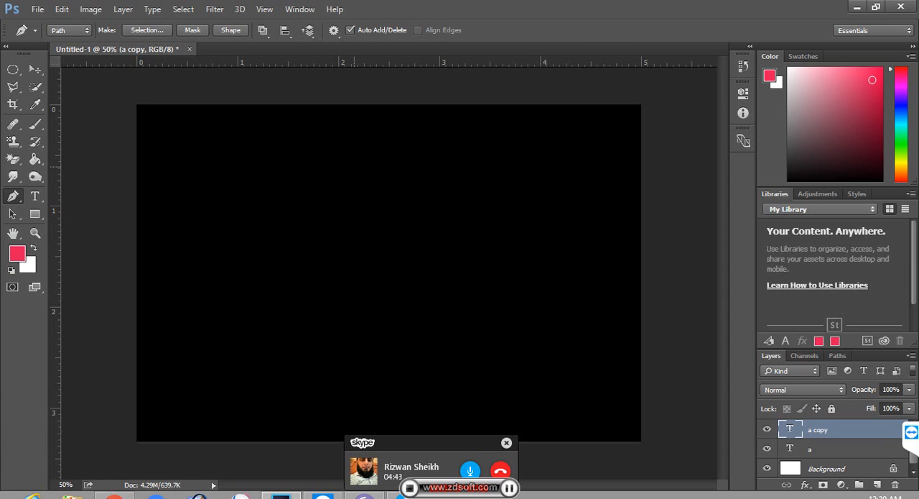
left_click(354, 167)
left_click(359, 180)
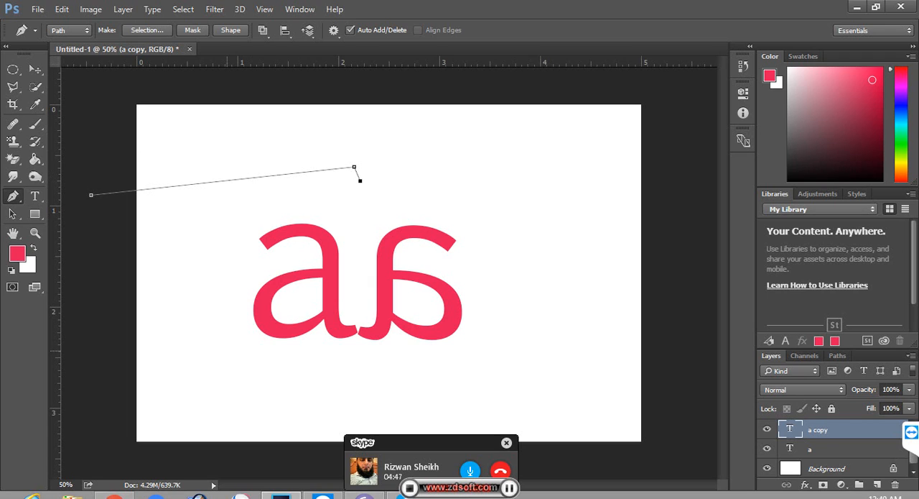
key("Delete")
key("Delete")
key("Delete")
key("Delete")
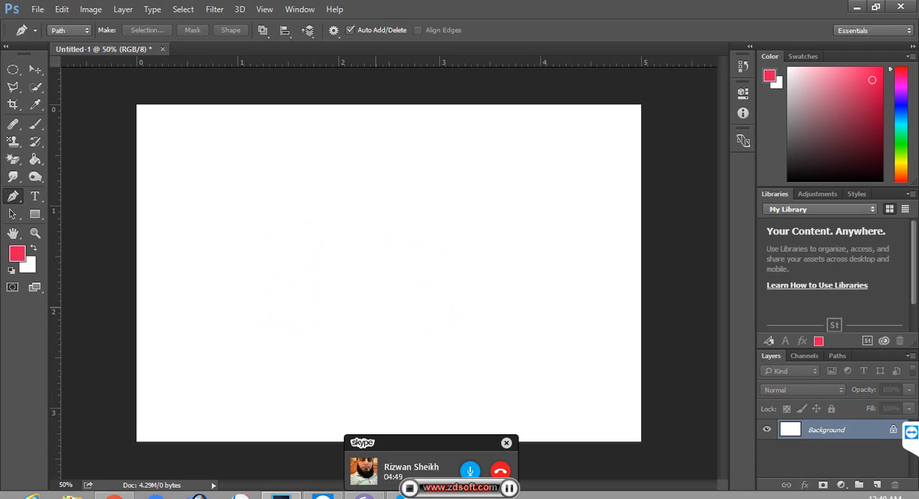
key("ctrl+z")
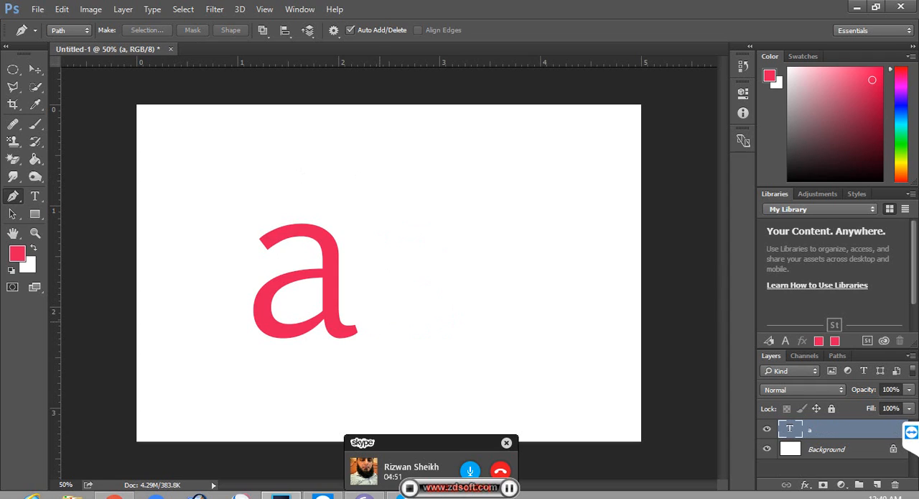
key("ctrl+alt+z")
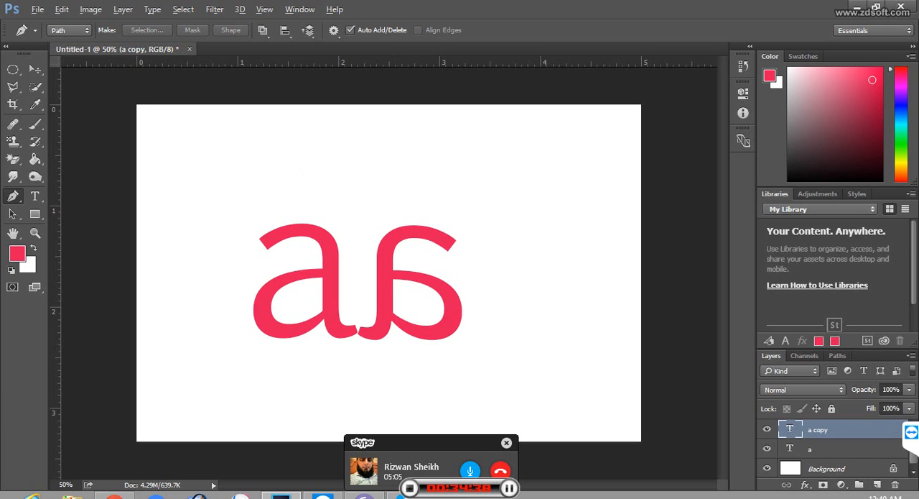
Step: Duplicate the mirrored letter's layer and add a new empty layer above the duplicate
key("ctrl+j")
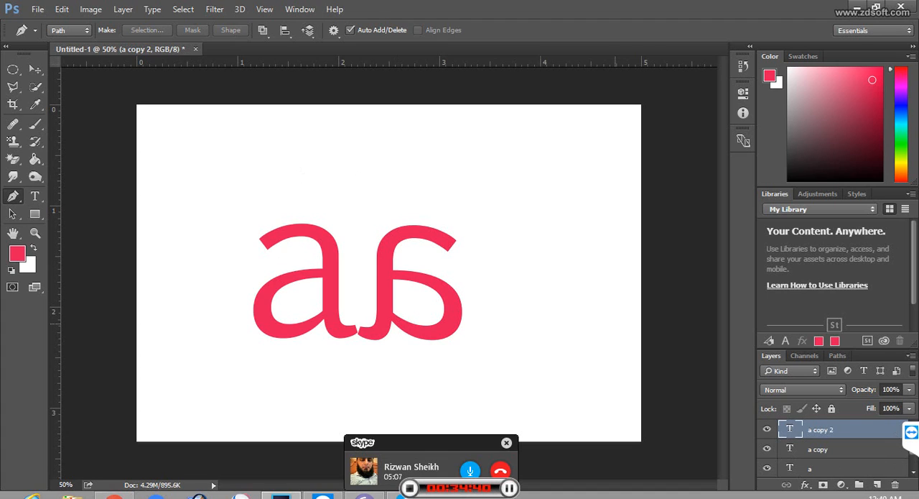
left_click(564, 306)
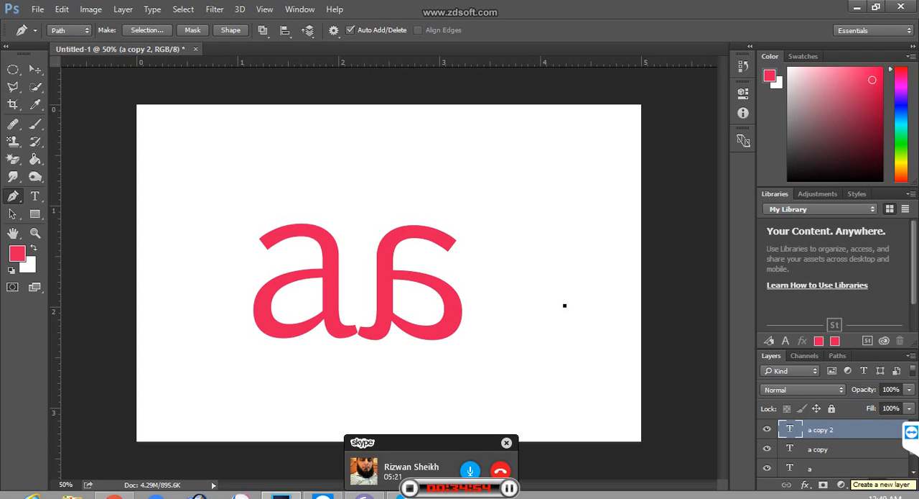
left_click(877, 484)
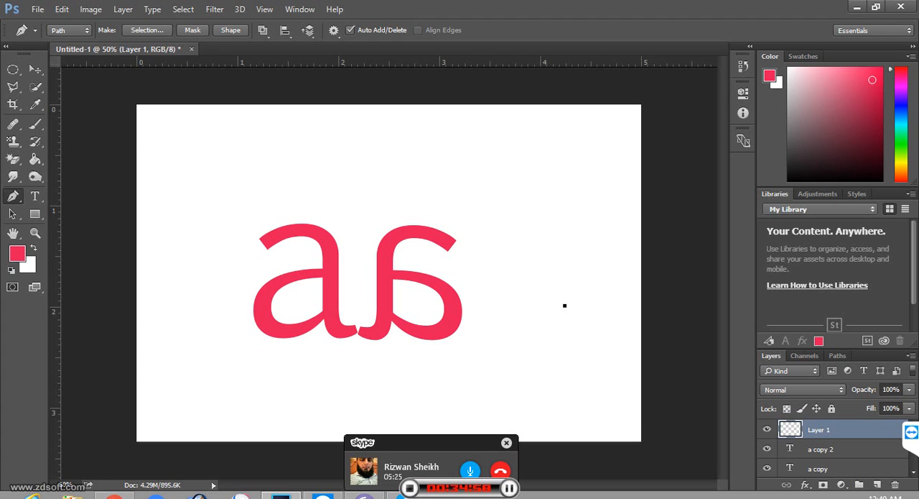
right_click(13, 196)
left_click(69, 194)
left_click(365, 151)
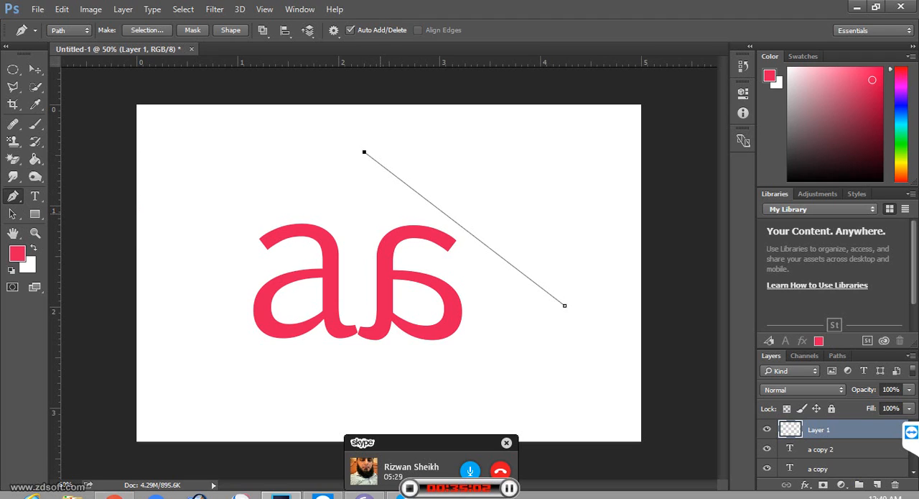
key("ctrl+z")
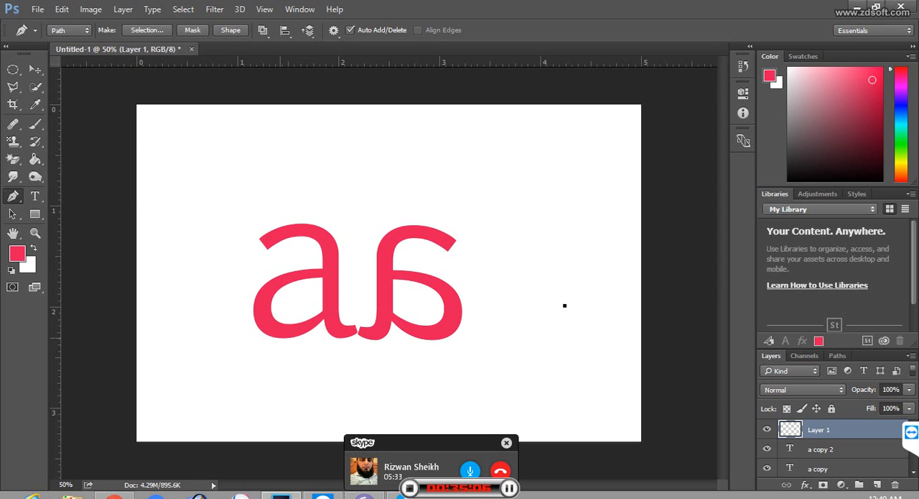
key("ctrl+z")
left_click(281, 337)
left_click(349, 117)
left_click(440, 337)
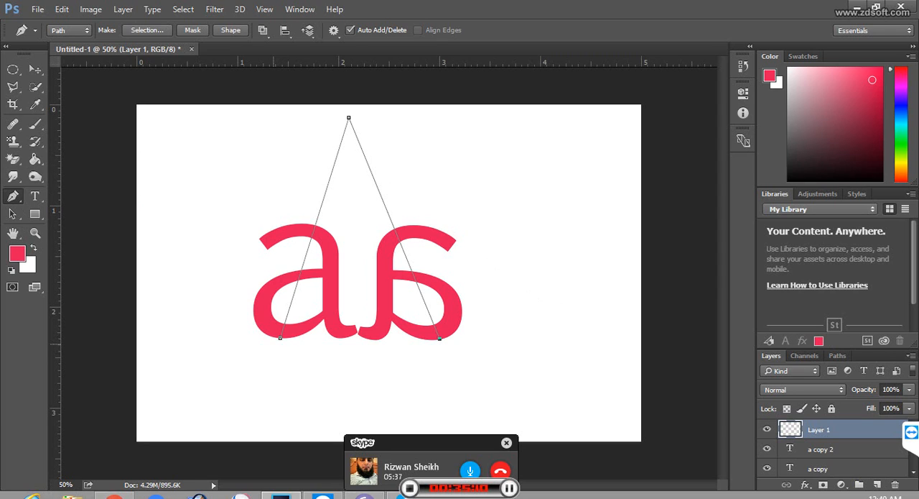
left_click(280, 337)
key("Delete")
key("Delete")
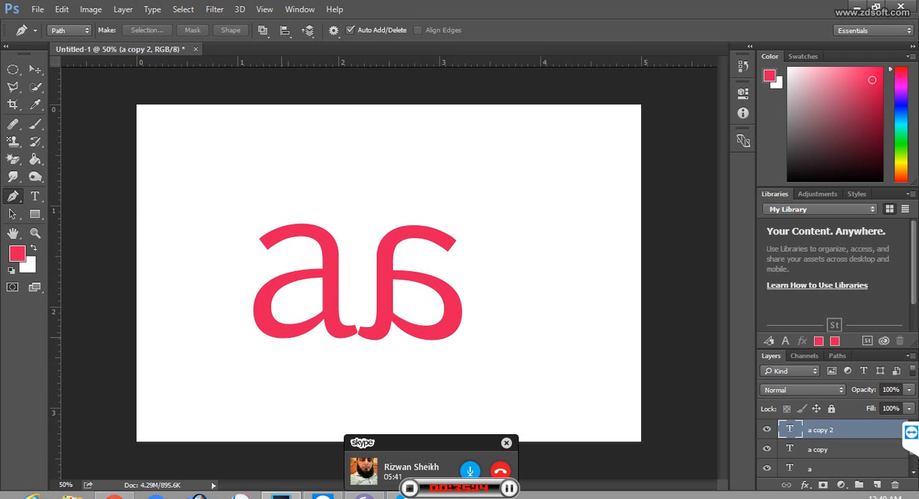
left_click(280, 337)
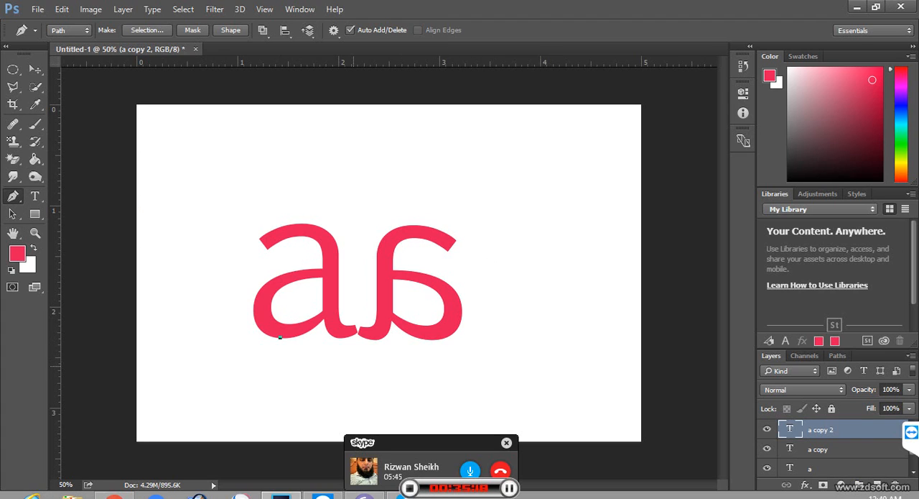
Step: On a new empty layer, draw a closed triangular path from the letters' bottom curves to an apex above, about 1.6 inches wide and 1.8 inches tall
left_click(877, 484)
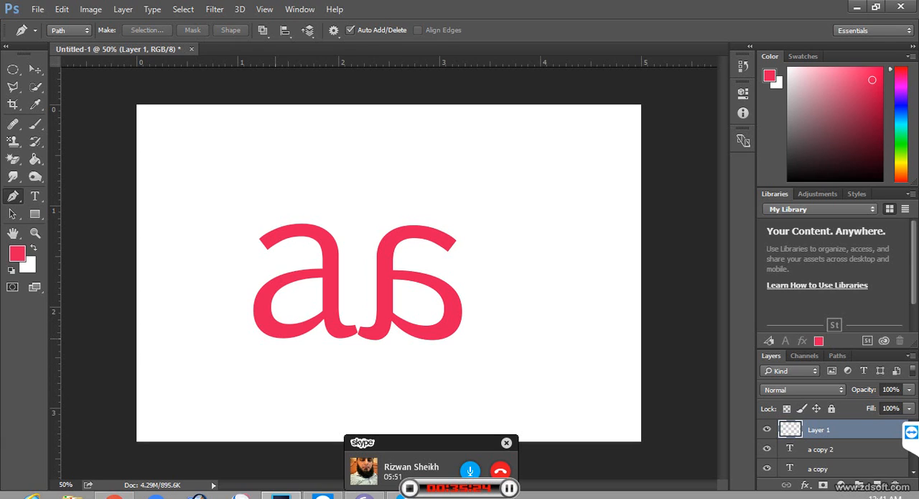
left_click(275, 338)
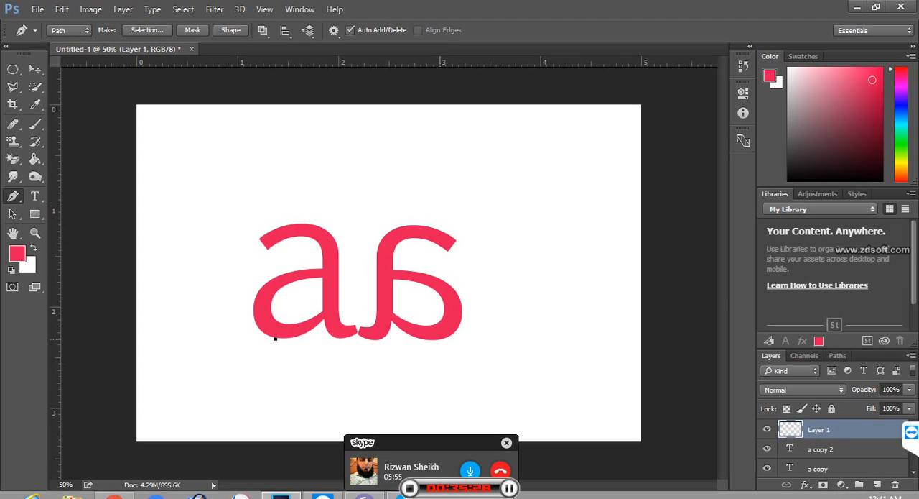
left_click(441, 339)
left_click(359, 156)
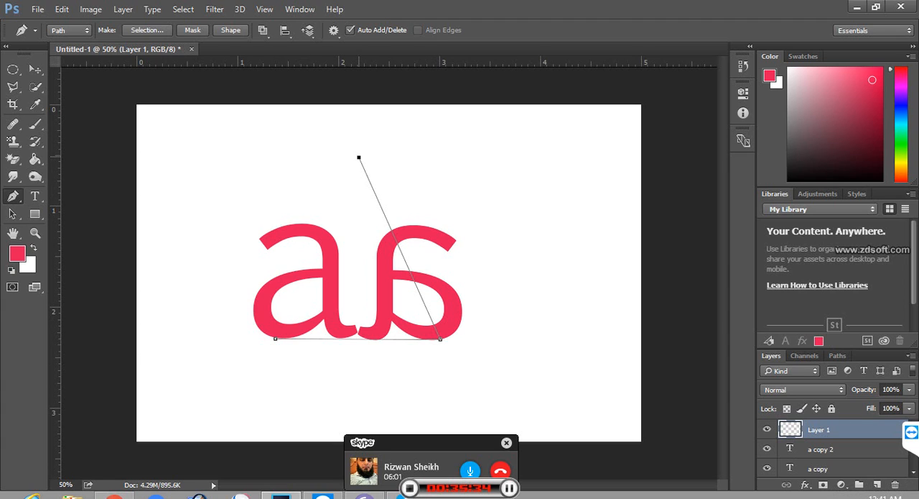
left_click(276, 339)
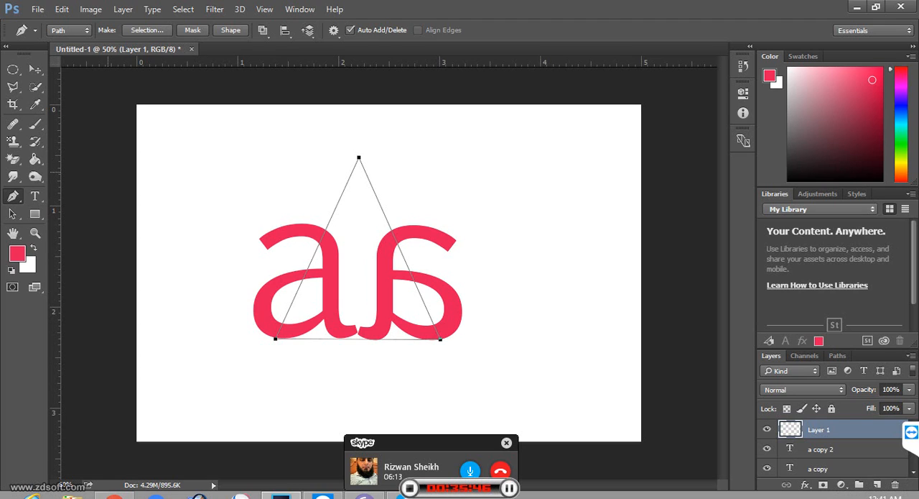
Step: Place a vertical ruler guide at about 2.2 inches, where the two letters' tails meet
key("ctrl+r")
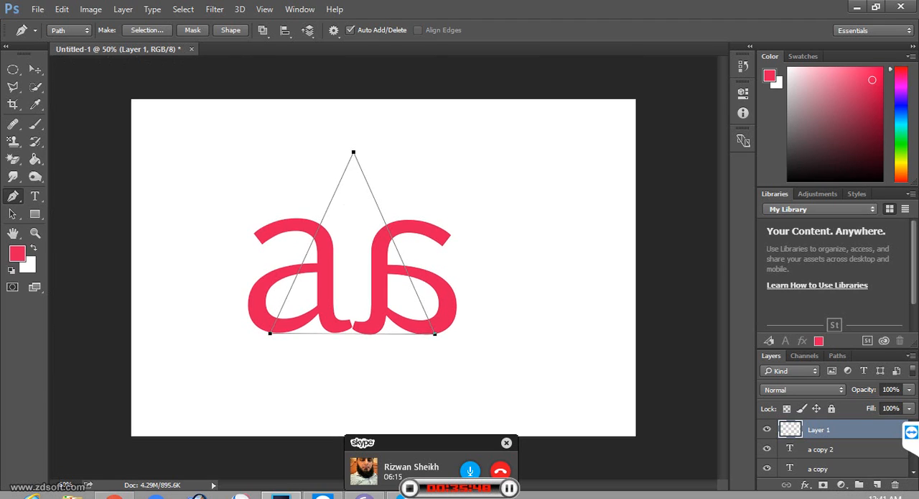
key("ctrl+r")
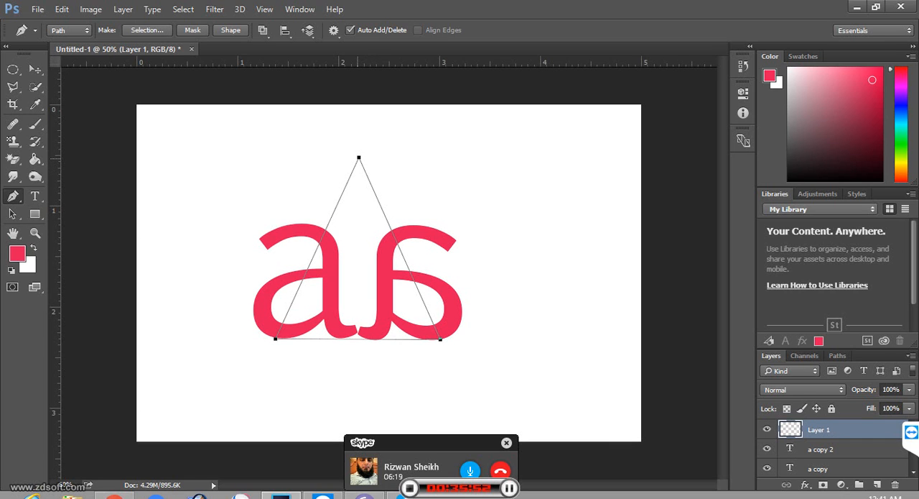
left_click_drag(56, 177, 357, 179)
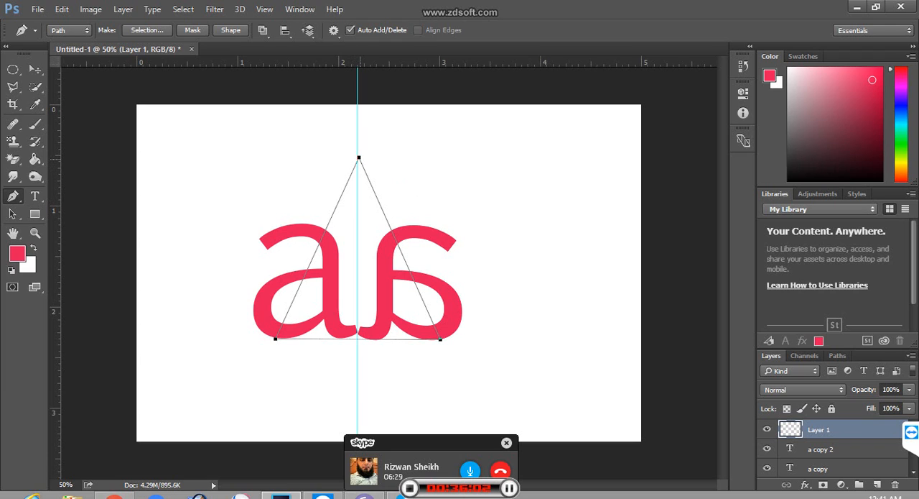
left_click(359, 157)
left_click(359, 158)
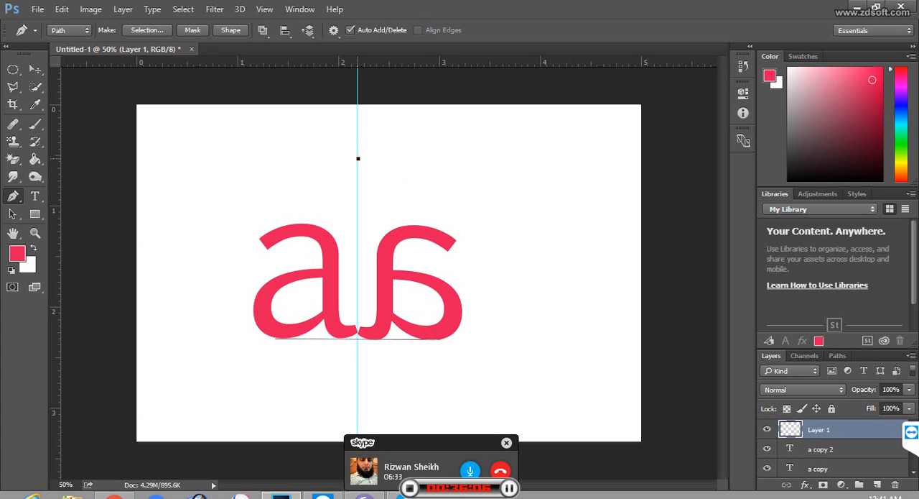
left_click(341, 185)
key("ctrl+z")
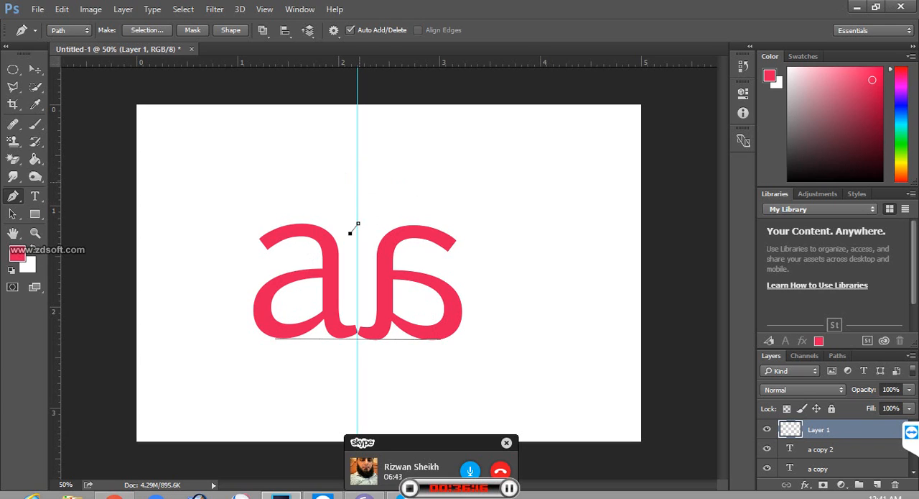
key("ctrl+z")
key("ctrl+z")
key("ctrl+z")
left_click(341, 184)
key("ctrl+z")
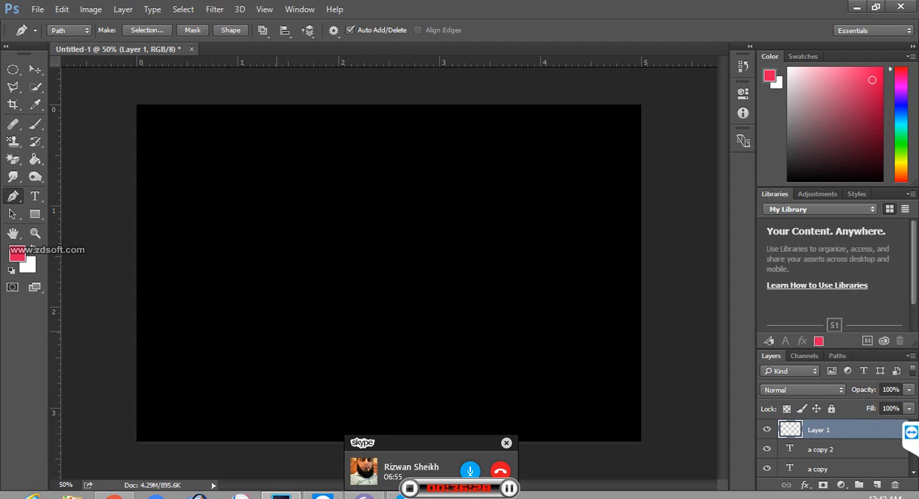
Step: Convert the triangular path across the letters into a selection
key("z")
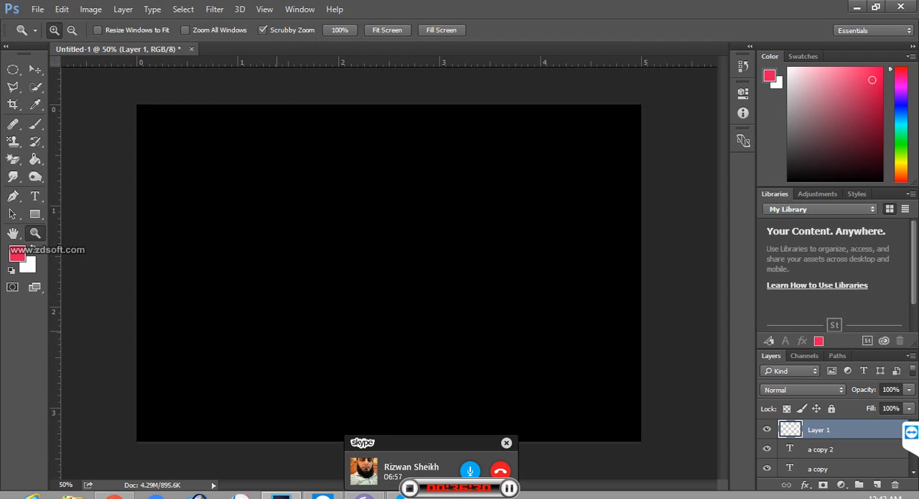
left_click(276, 331)
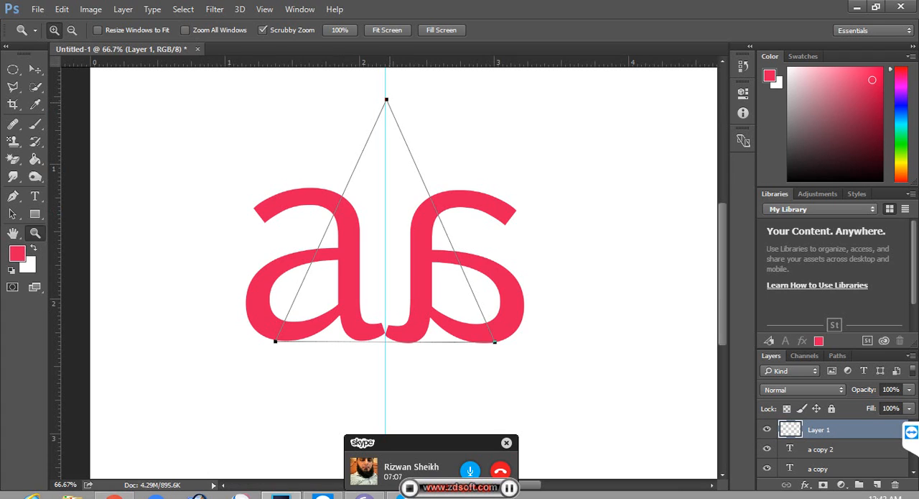
key("ctrl+Return")
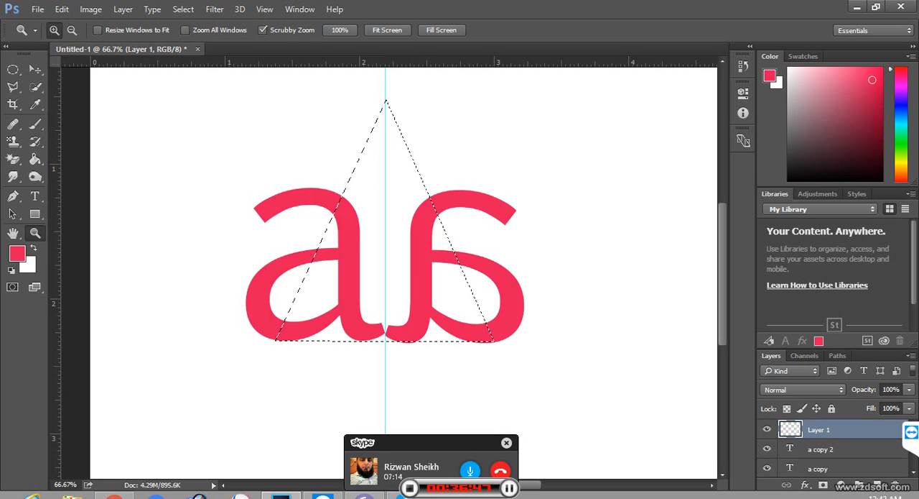
Step: Fill the triangular selection on Layer 1 with a dark green foreground colour and clear the selection
left_click(17, 252)
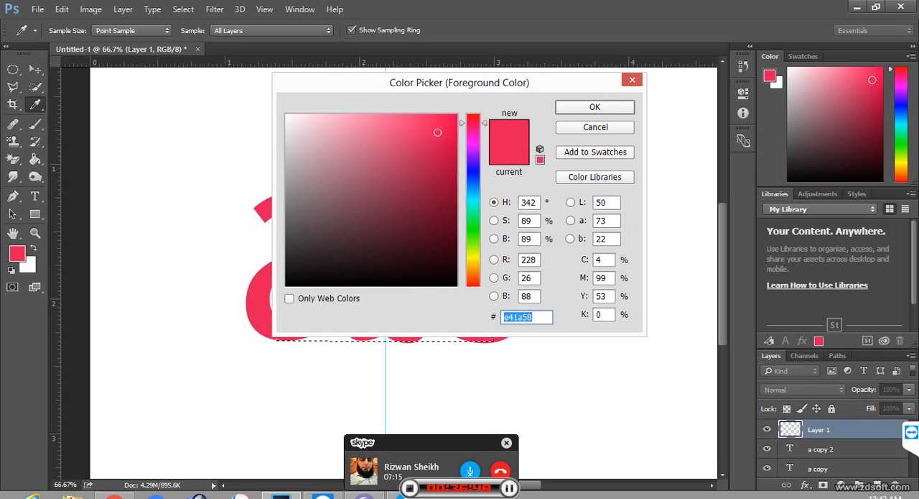
left_click(473, 220)
left_click_drag(431, 220, 451, 174)
left_click(595, 107)
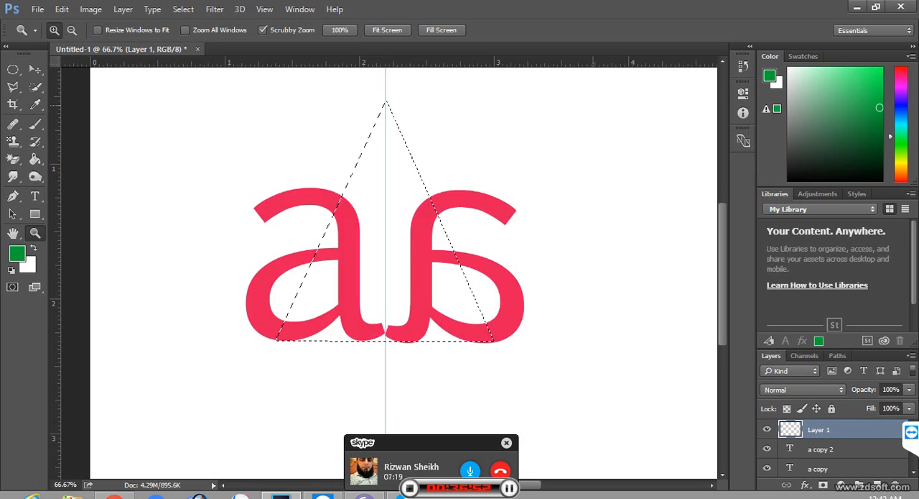
key("alt+BackSpace")
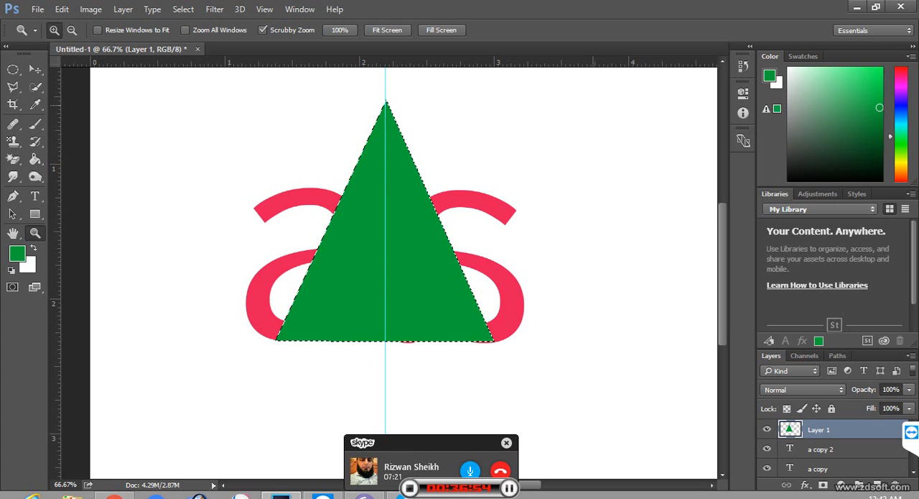
key("ctrl+d")
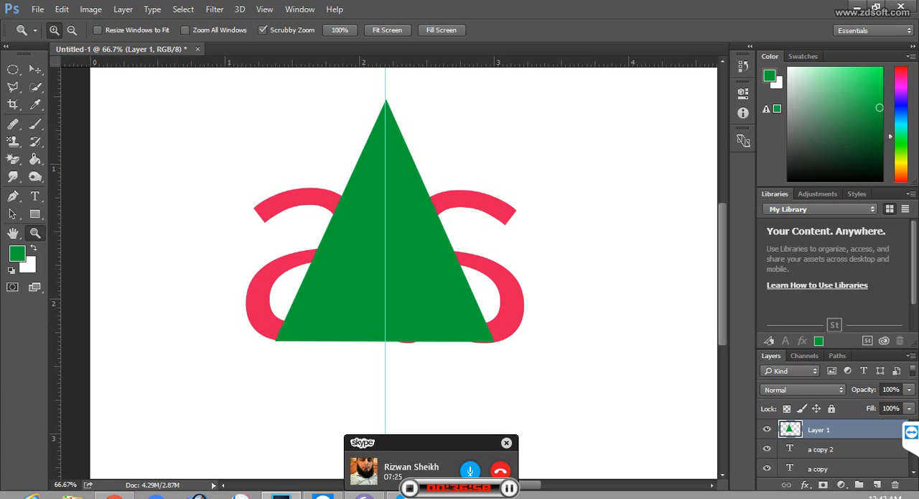
Step: Move the "a copy 2" and "a copy" layers above the green triangle's layer
left_click(821, 449)
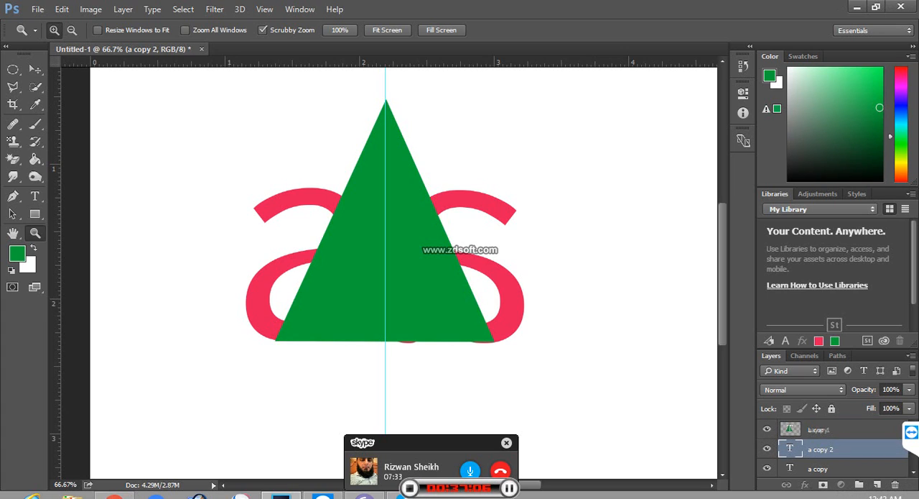
mouse_move(818, 430)
left_mouse_down()
mouse_move(818, 439)
mouse_move(820, 424)
left_mouse_up()
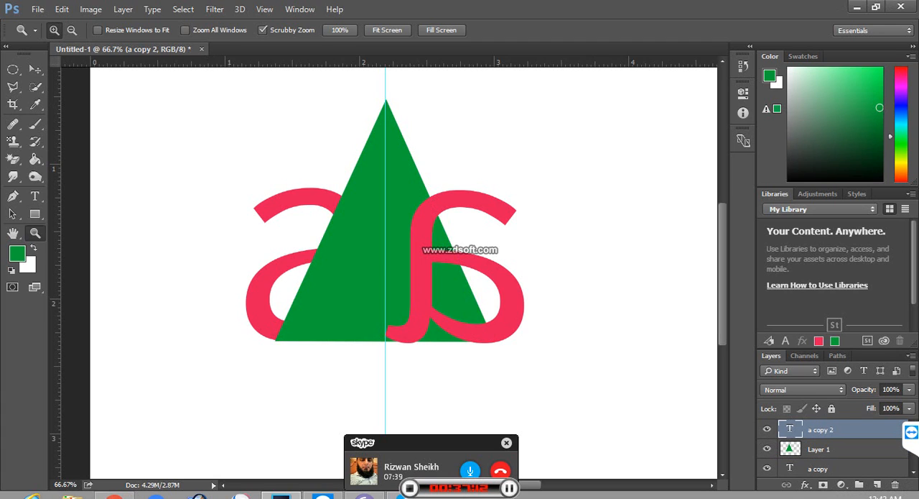
left_click_drag(819, 468, 819, 424)
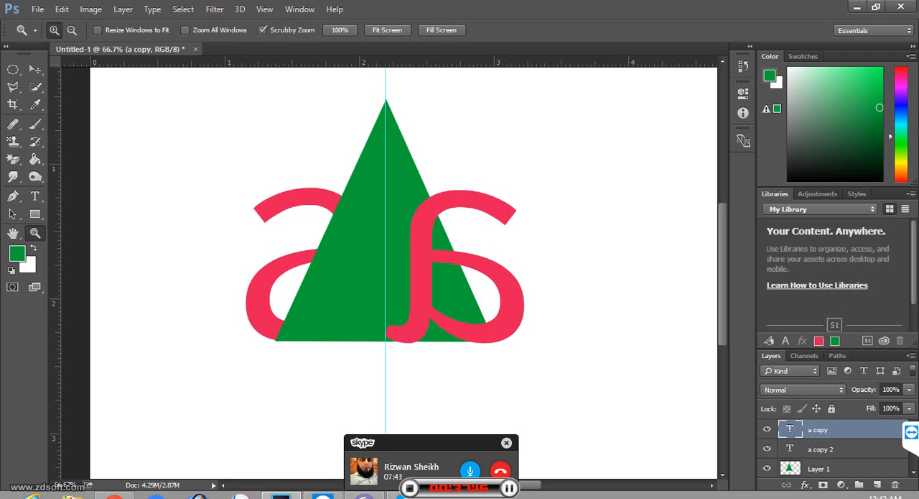
Step: Move the "a copy" layer below the green triangle's layer, directly above the "a" layer
left_click_drag(819, 449, 819, 475)
left_click_drag(819, 430, 819, 459)
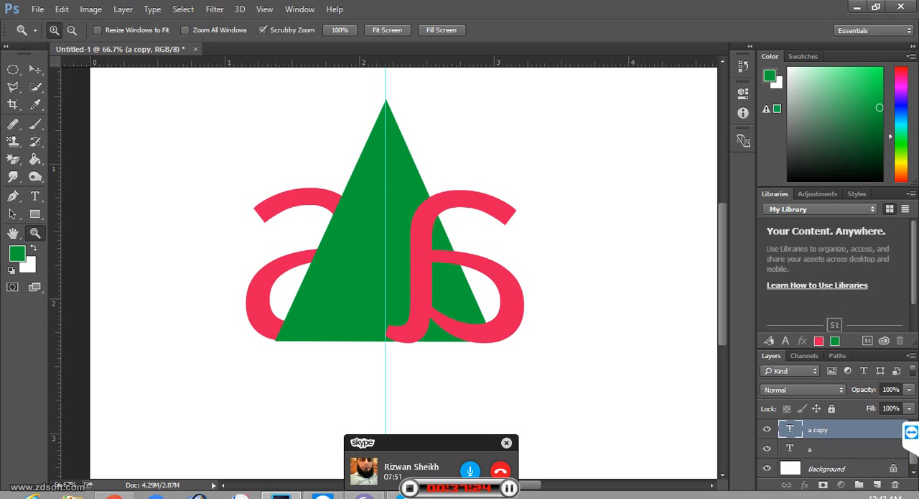
mouse_move(819, 429)
left_mouse_down()
mouse_move(819, 474)
mouse_move(819, 426)
left_mouse_up()
left_click_drag(818, 469, 819, 424)
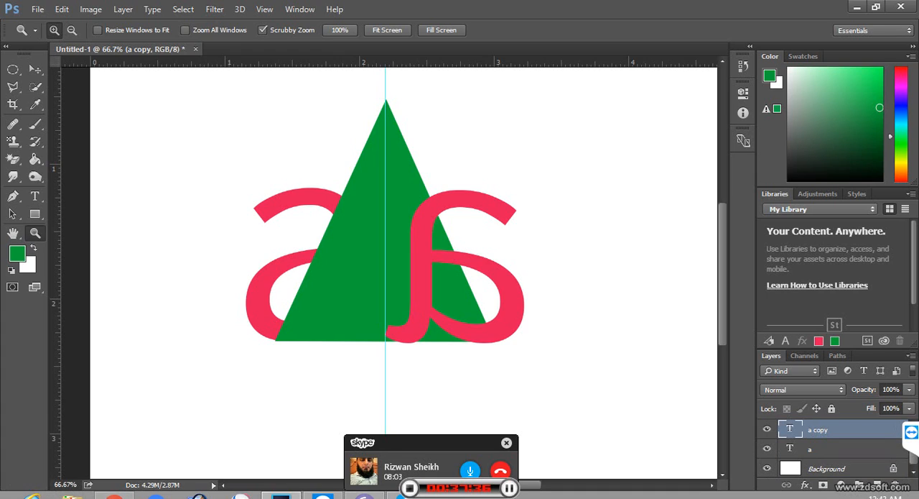
left_click(819, 448)
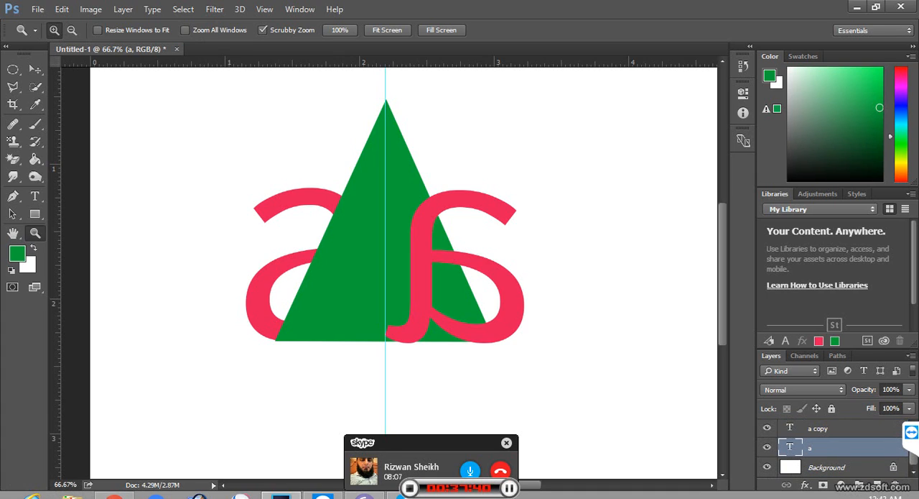
left_click_drag(818, 428, 819, 442)
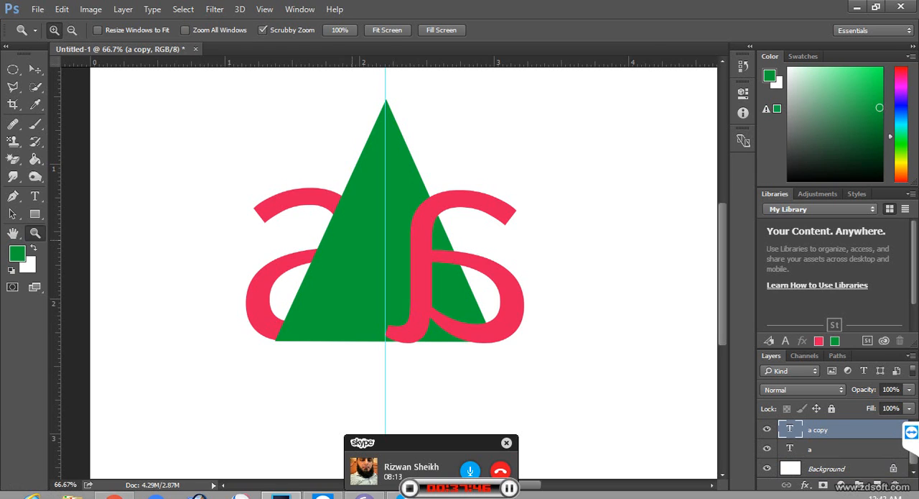
left_click(353, 240)
left_click(357, 248)
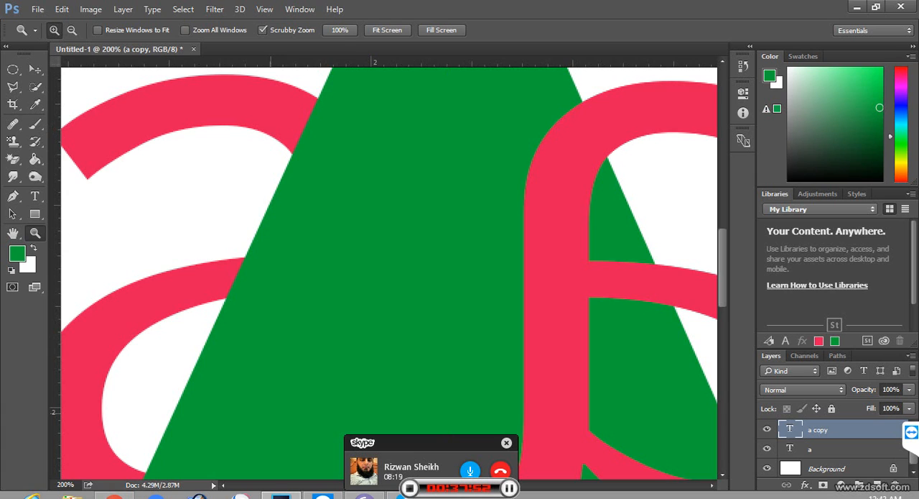
key("ctrl+minus")
key("ctrl+0")
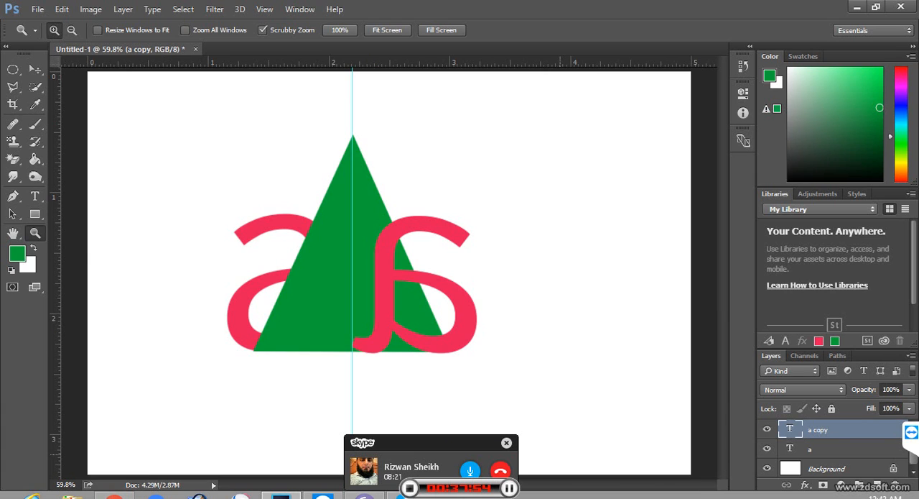
left_click(309, 273)
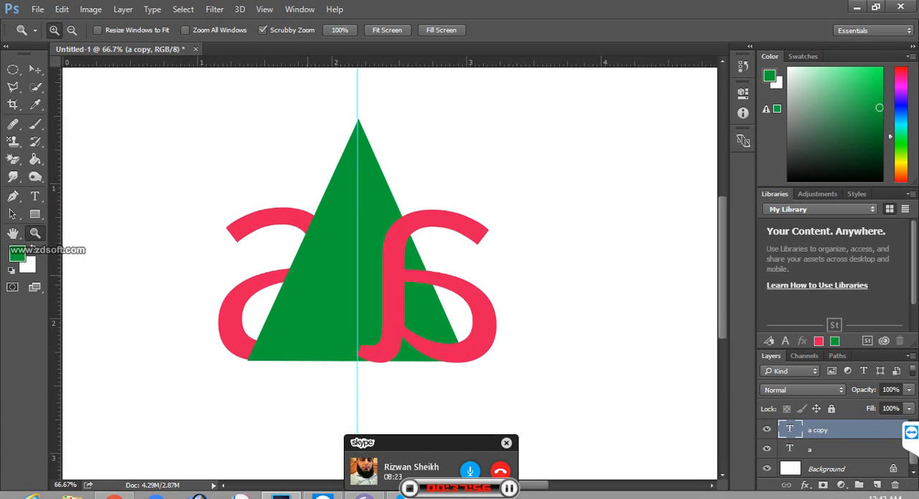
key("ctrl+0")
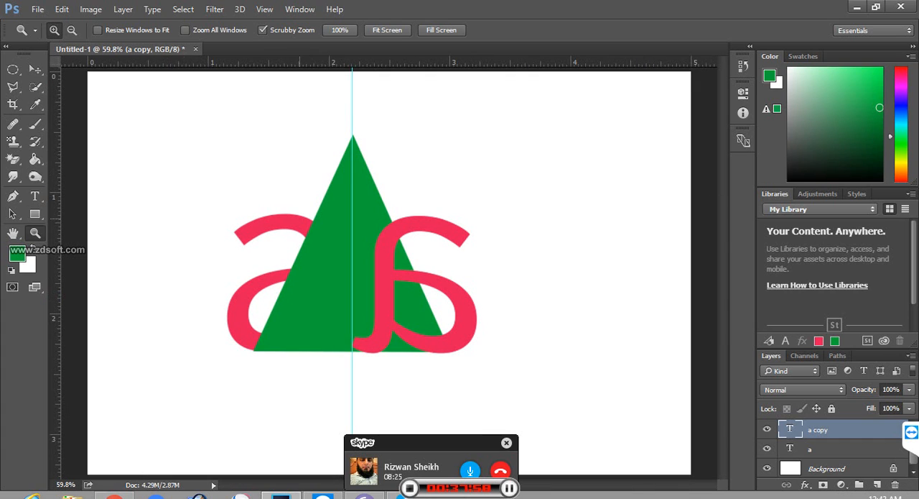
Step: Move the "a copy" layer back above the triangle's Layer 1 and put "a copy 2" directly beneath "a copy"
key("v")
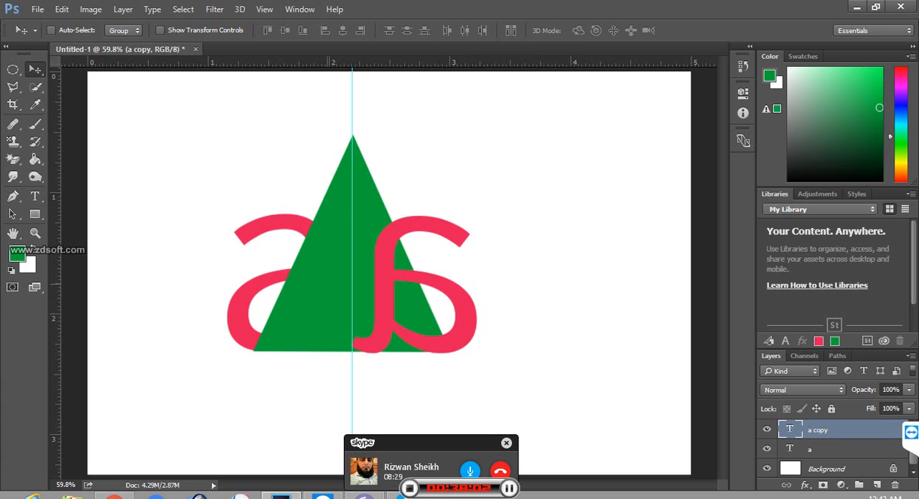
right_click(328, 285)
left_click(359, 293)
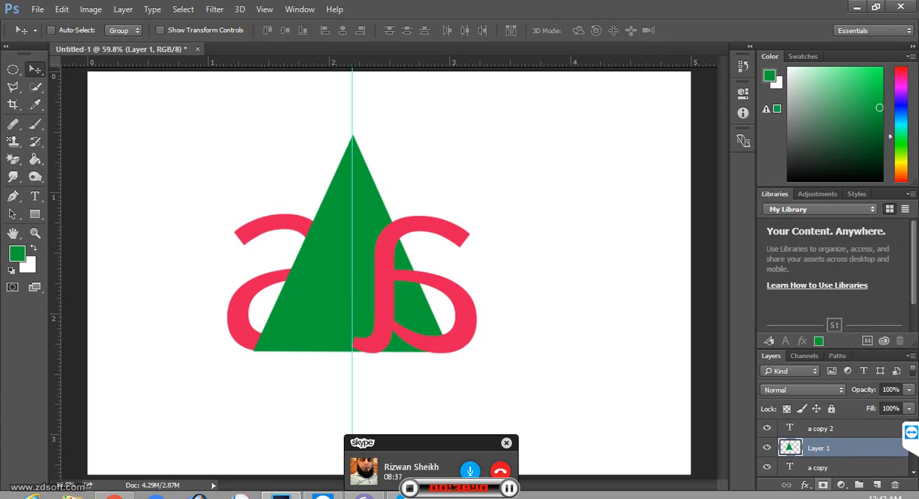
left_click_drag(823, 466, 823, 445)
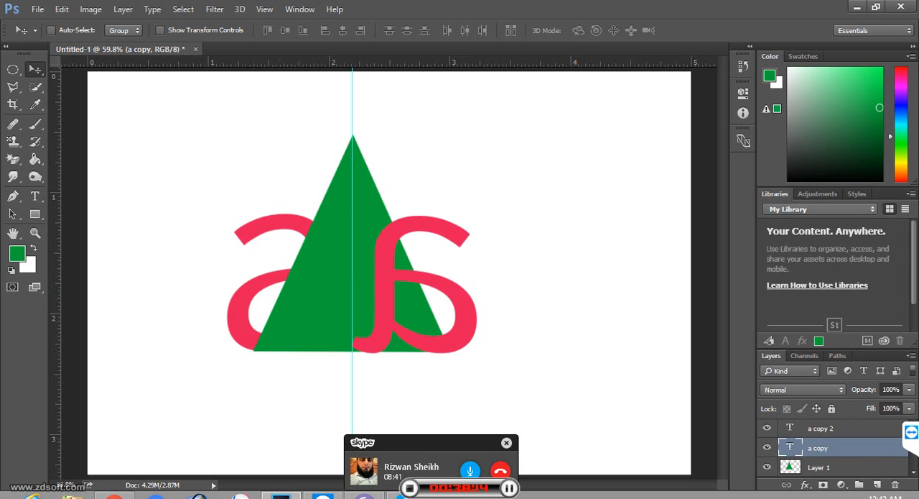
left_click_drag(821, 428, 821, 455)
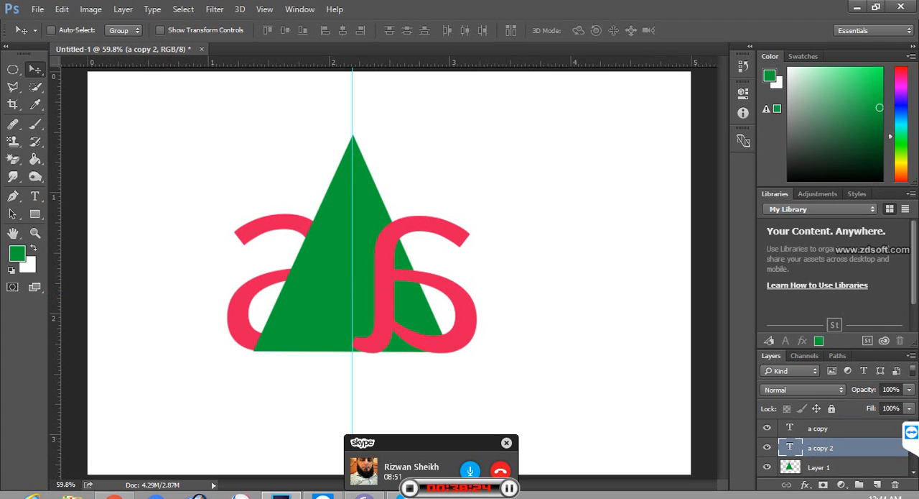
Step: Place the green triangle's Layer 1 below "a copy 2", directly above the "a" layer
mouse_move(818, 429)
left_mouse_down()
mouse_move(820, 466)
mouse_move(820, 436)
left_mouse_up()
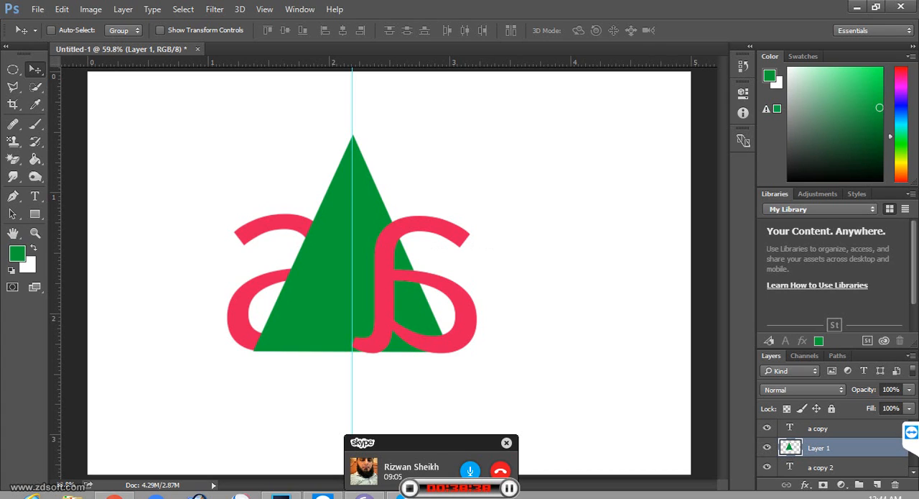
scroll(833, 447, "down", 1)
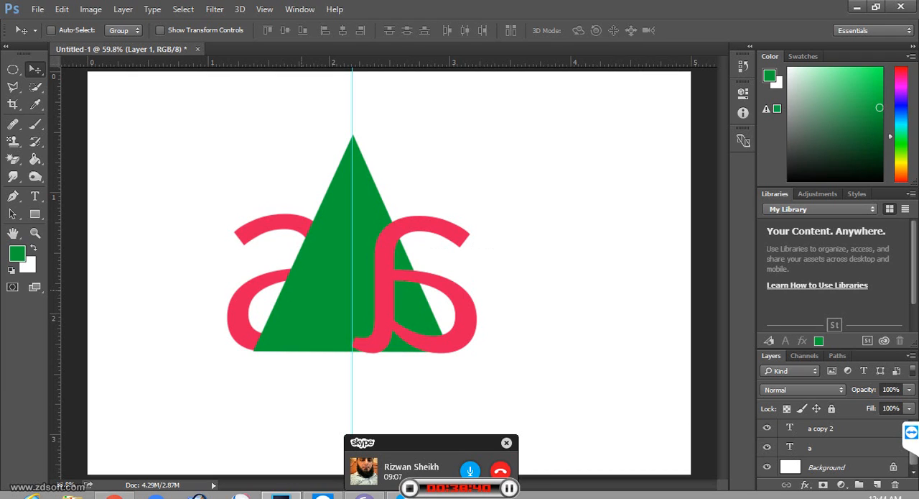
left_click(323, 288)
right_click(324, 289)
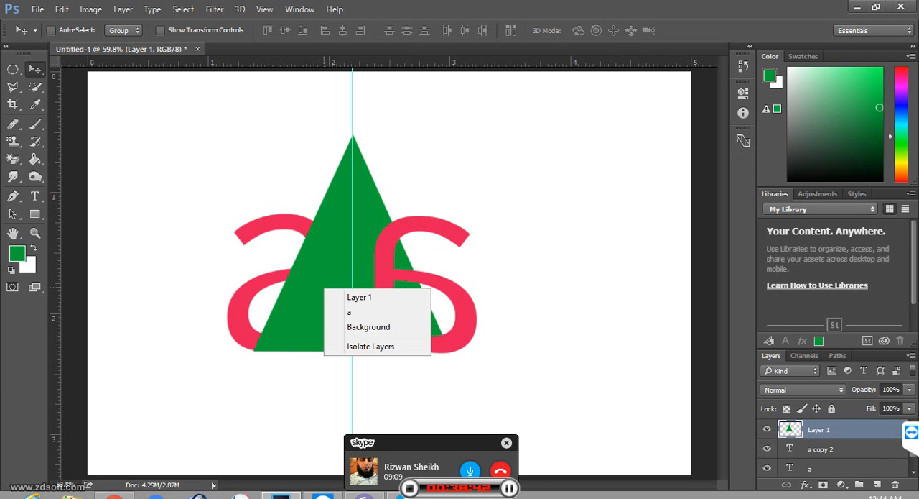
left_click(359, 297)
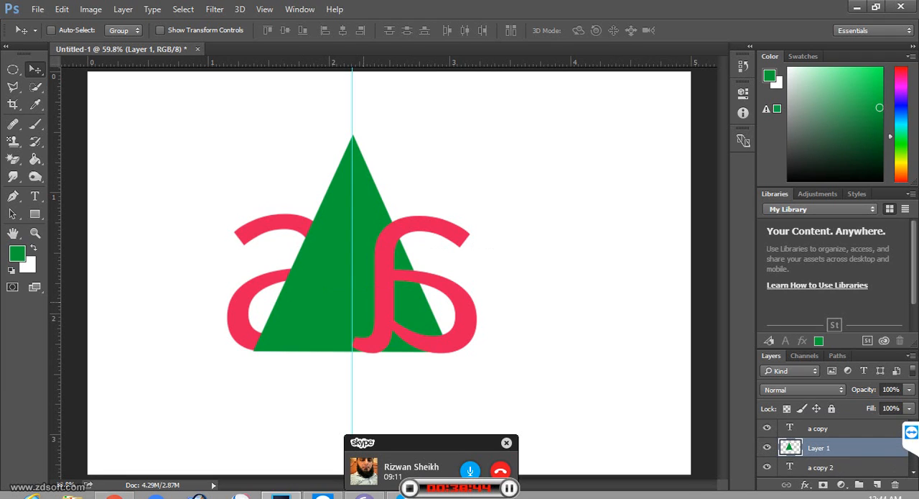
left_click_drag(820, 448, 820, 478)
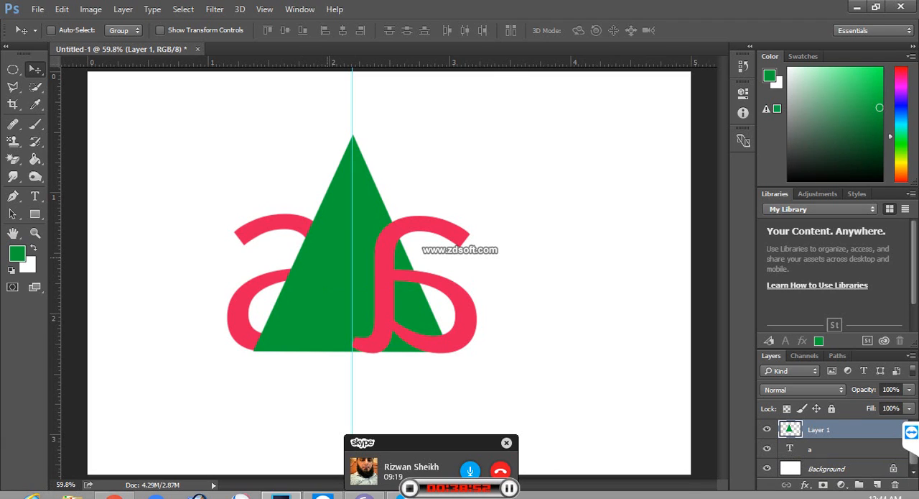
Step: Move the original "a" layer above the triangle's Layer 1
right_click(328, 257)
left_click(364, 270)
left_click(826, 449)
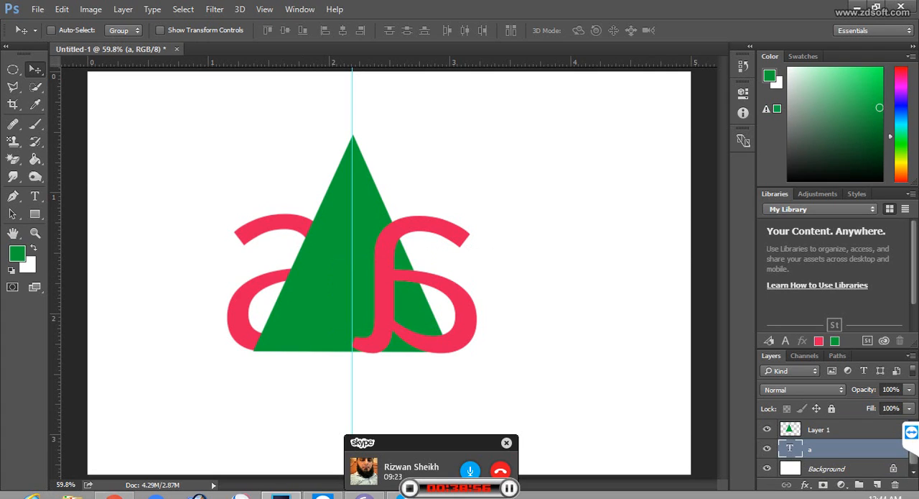
left_click_drag(826, 449, 827, 424)
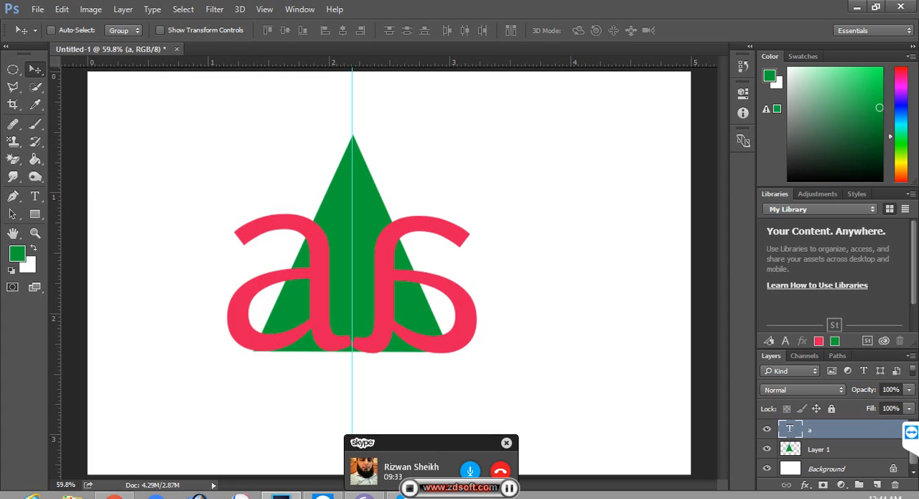
Step: Merge all visible layers into the Background layer and move the call window off the canvas
left_click(912, 356)
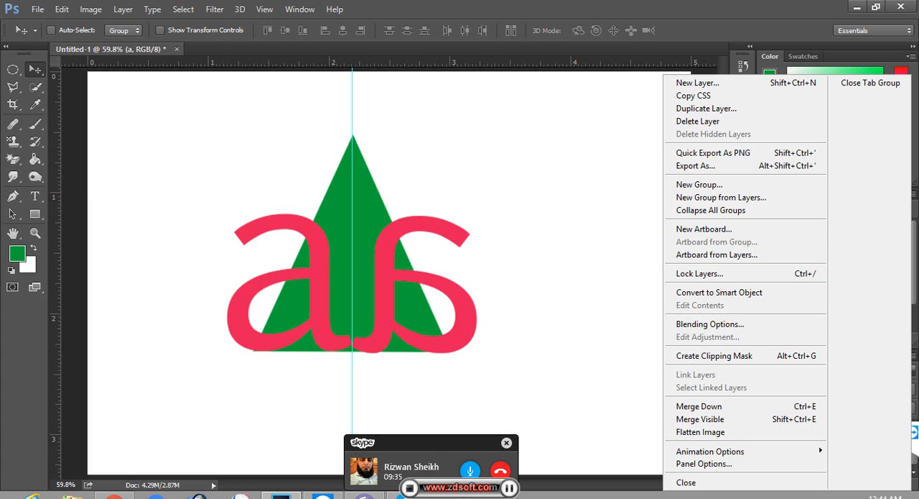
left_click(700, 419)
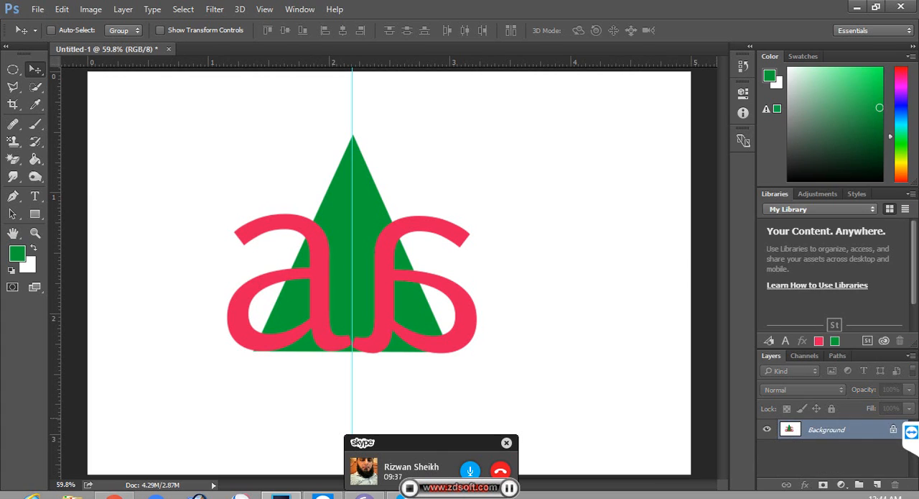
left_click_drag(402, 442, 834, 297)
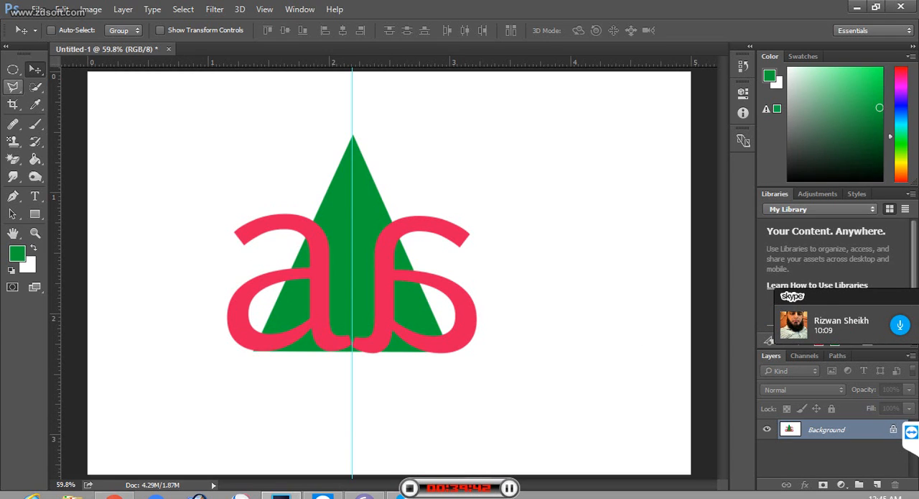
Step: Sample the canvas's white beside the triangle's lower-left corner as the foreground colour with the Eyedropper
left_click(13, 87)
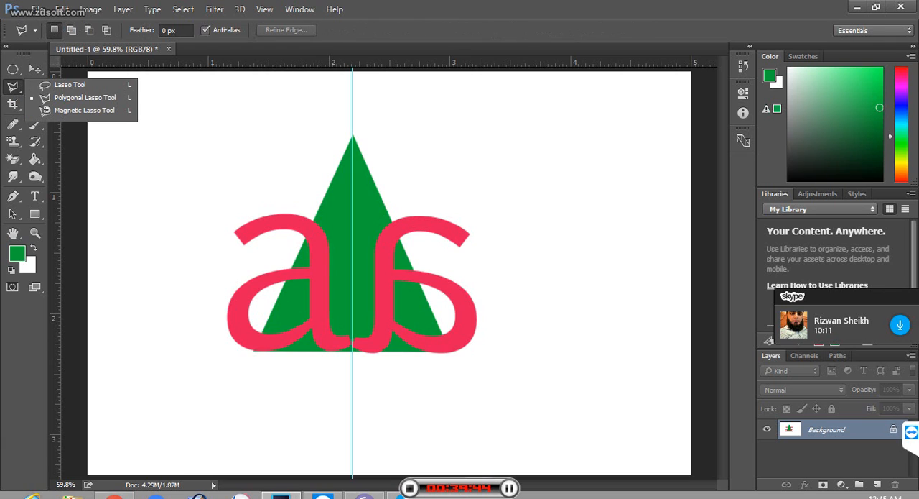
left_click(68, 94)
left_click(35, 104)
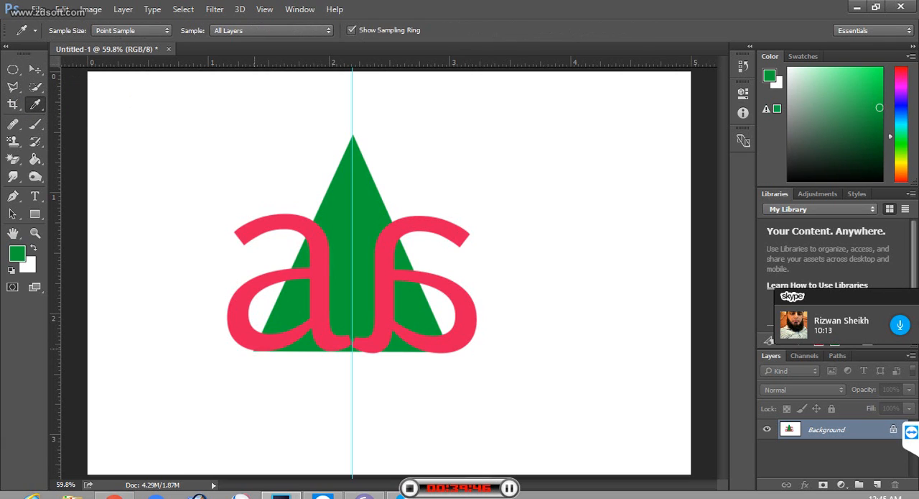
left_click(251, 354)
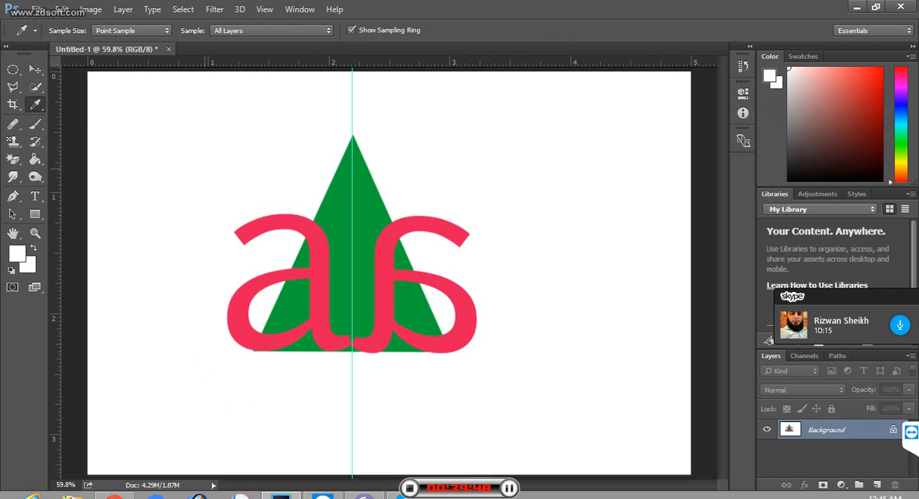
Step: Outline the area of the left letter outside the triangle's left edge with the Polygonal Lasso, and clear the selection
left_click(13, 87)
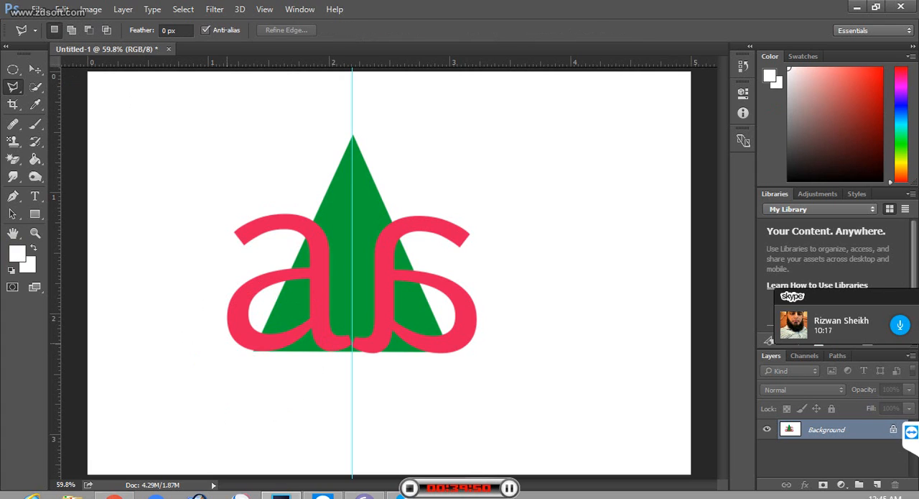
left_click(252, 350)
left_click(314, 224)
left_click(210, 338)
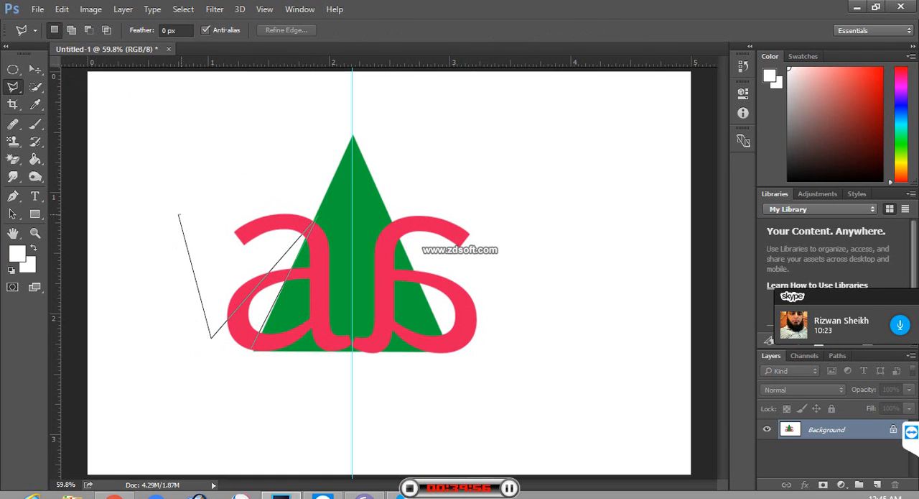
left_click(178, 213)
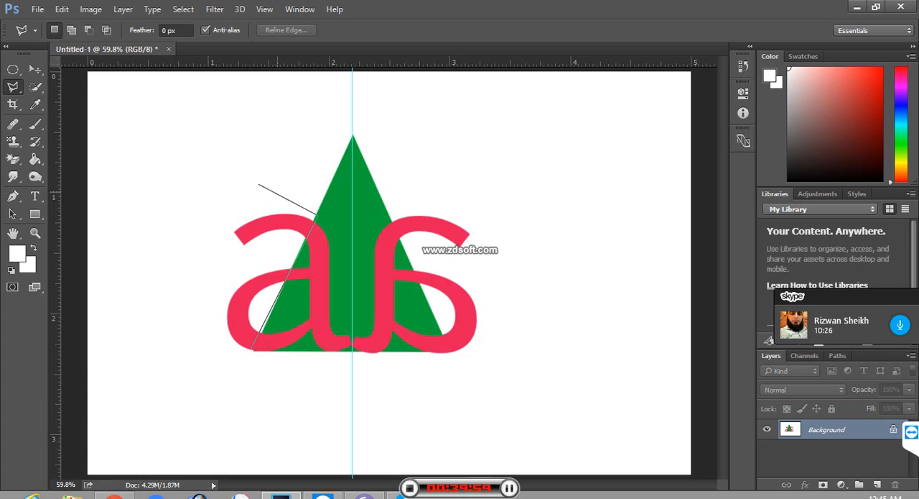
left_click(218, 181)
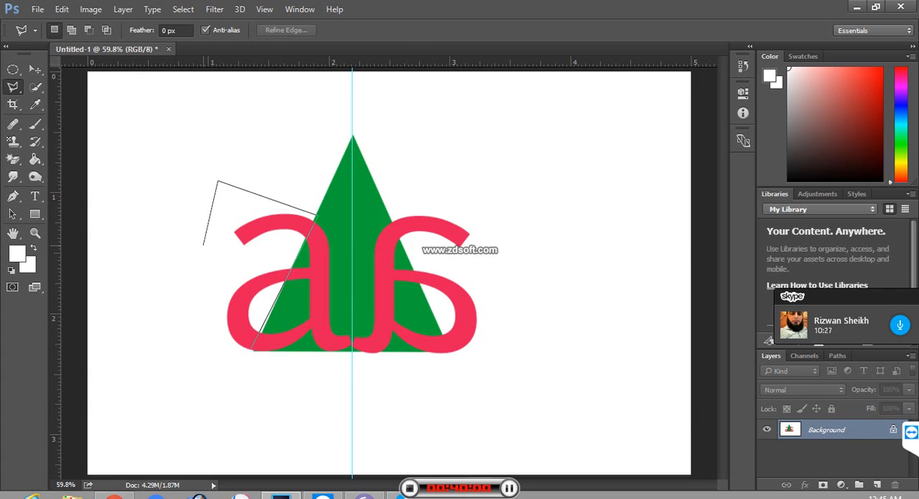
left_click(212, 349)
left_click(251, 349)
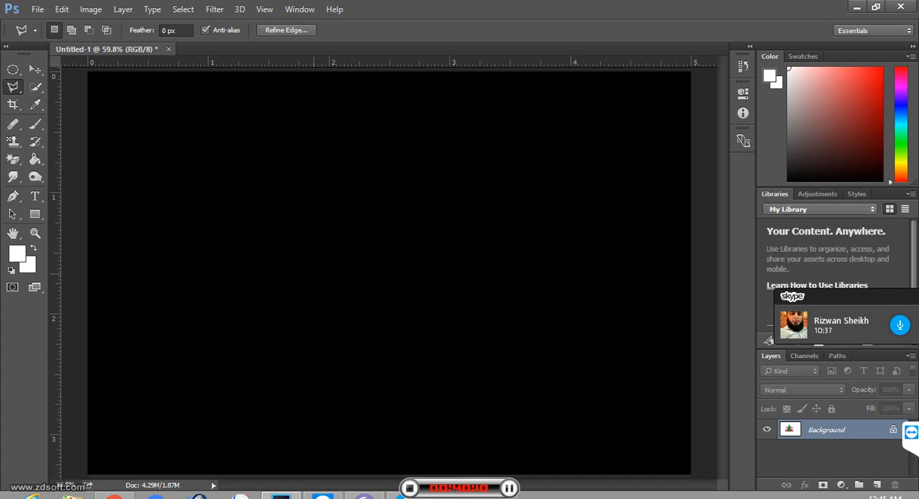
key("ctrl+d")
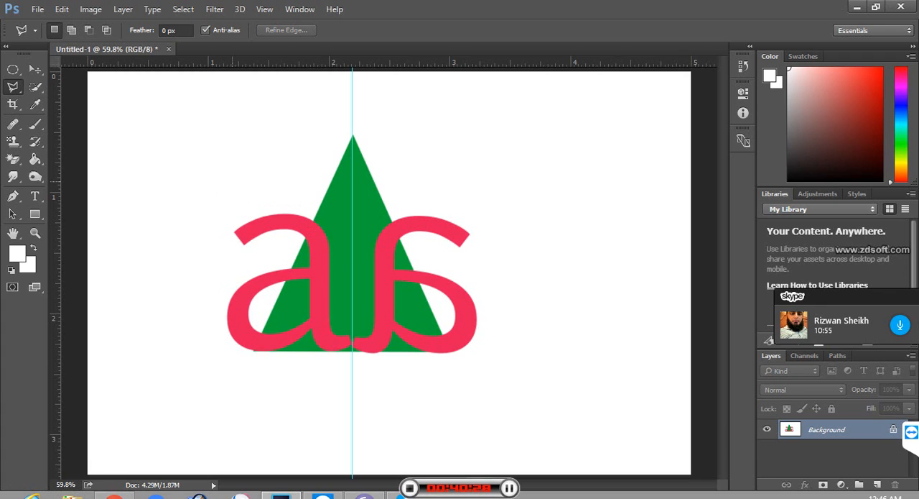
left_click(130, 126)
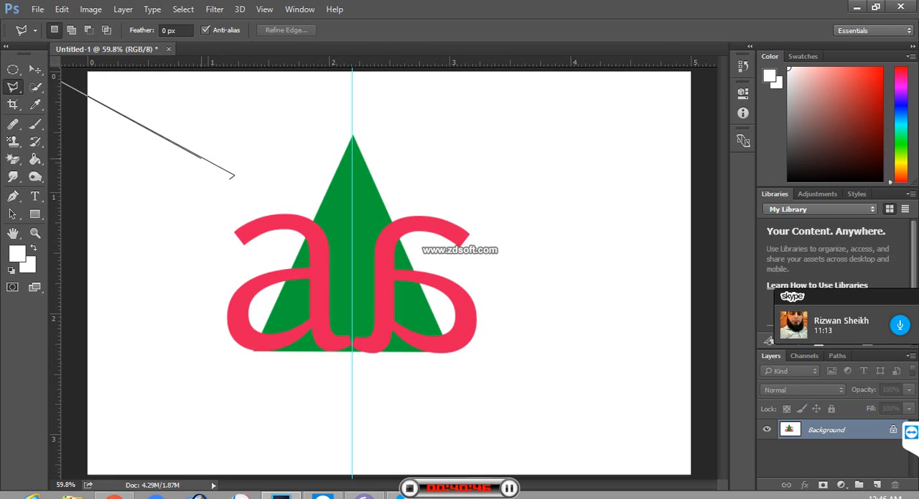
key("Delete")
key("Delete")
key("Delete")
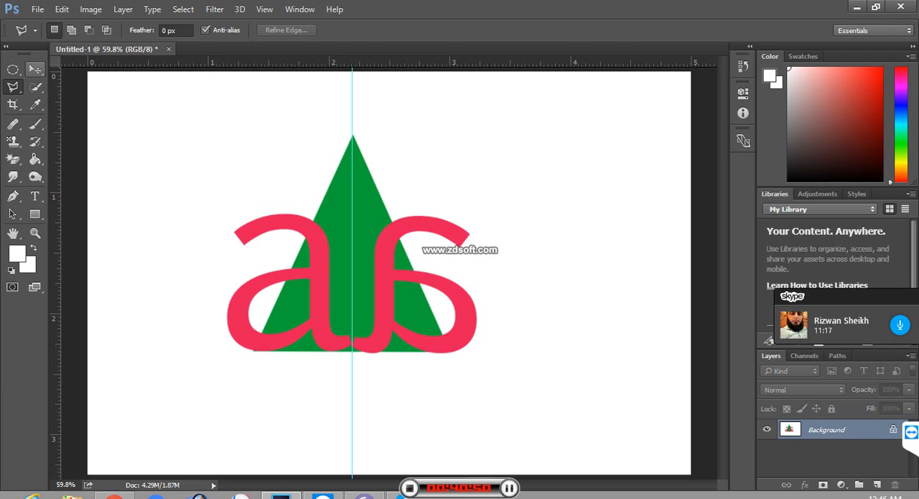
left_click(35, 69)
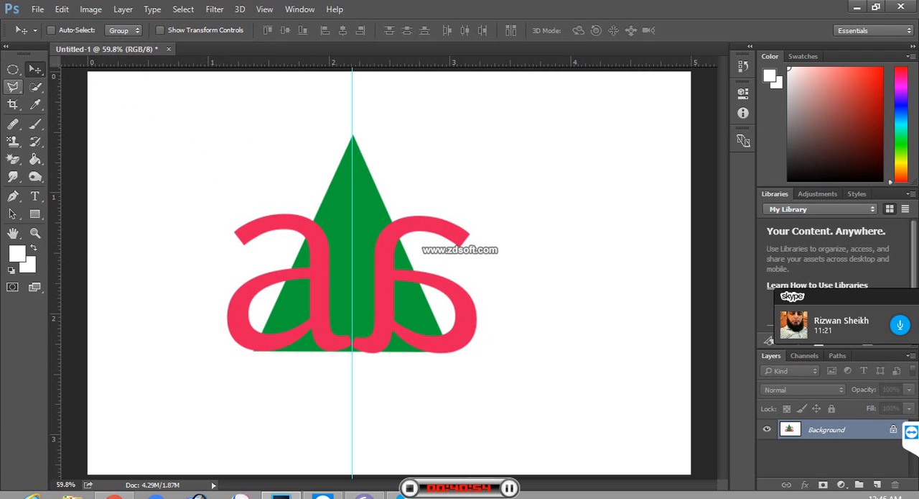
left_click(12, 86)
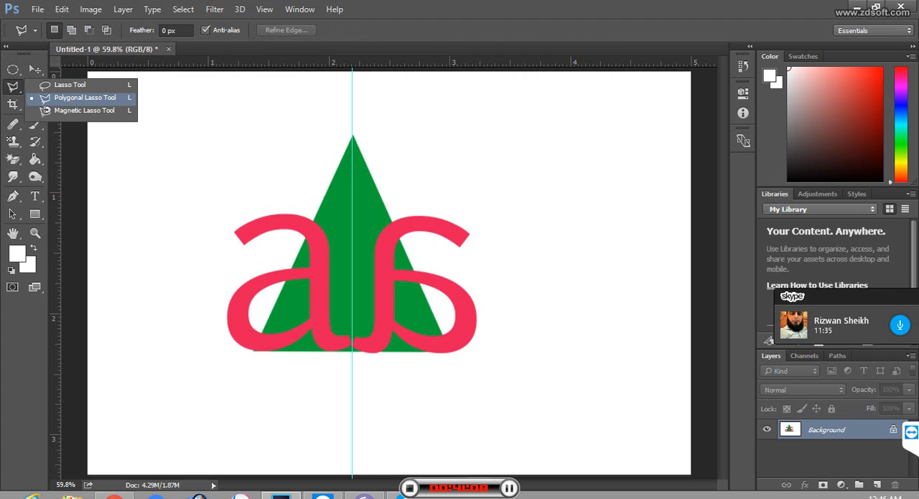
left_click(85, 98)
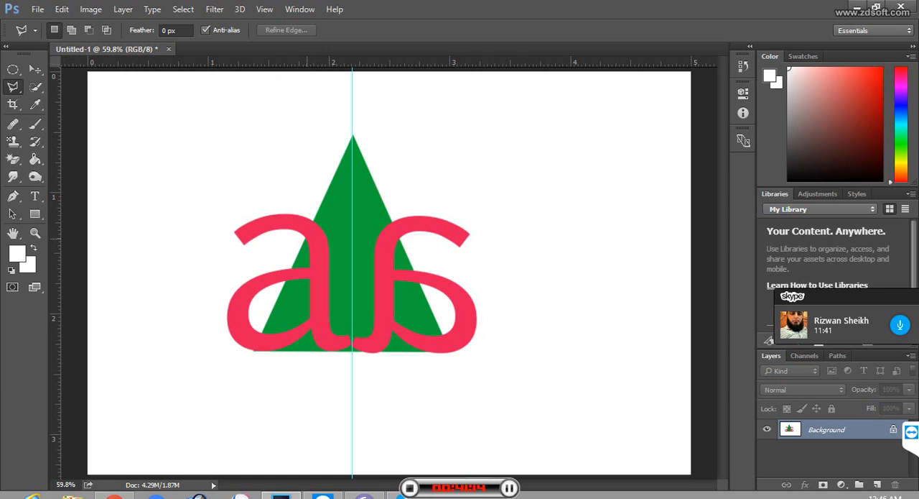
left_click(160, 177)
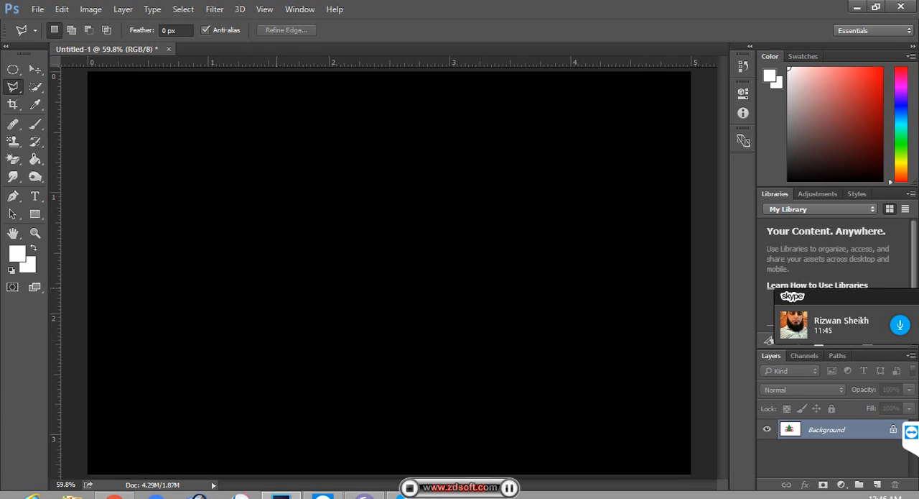
key("Escape")
left_click(312, 224)
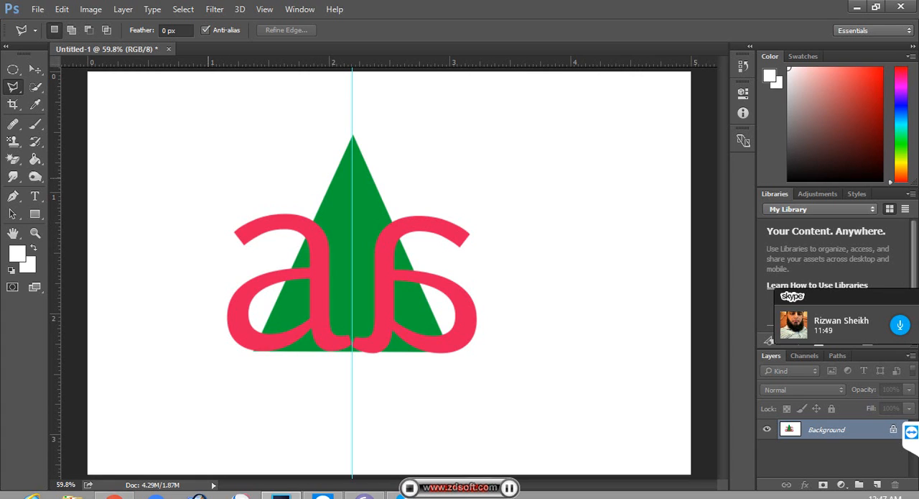
key("g")
Step: Review the tool variants grouped with the Eyedropper, Quick Selection, Brush, Polygonal Lasso and Elliptical Marquee
left_click(36, 105)
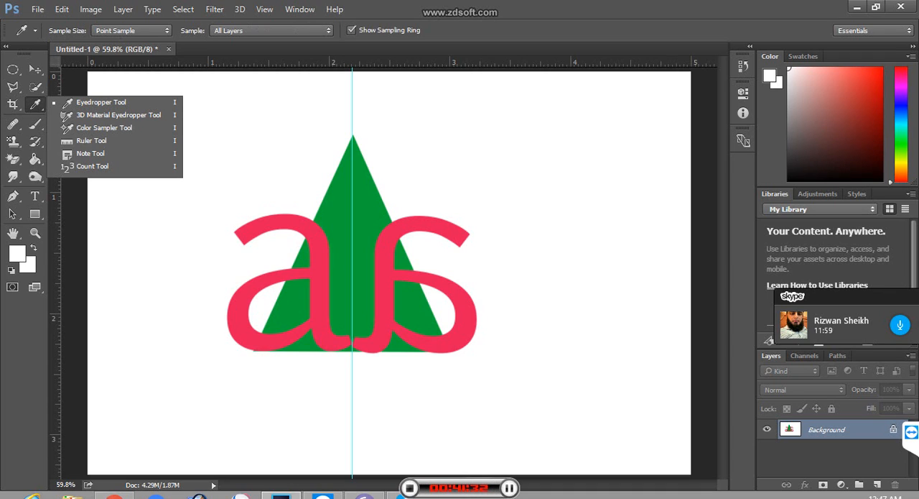
left_click(36, 86)
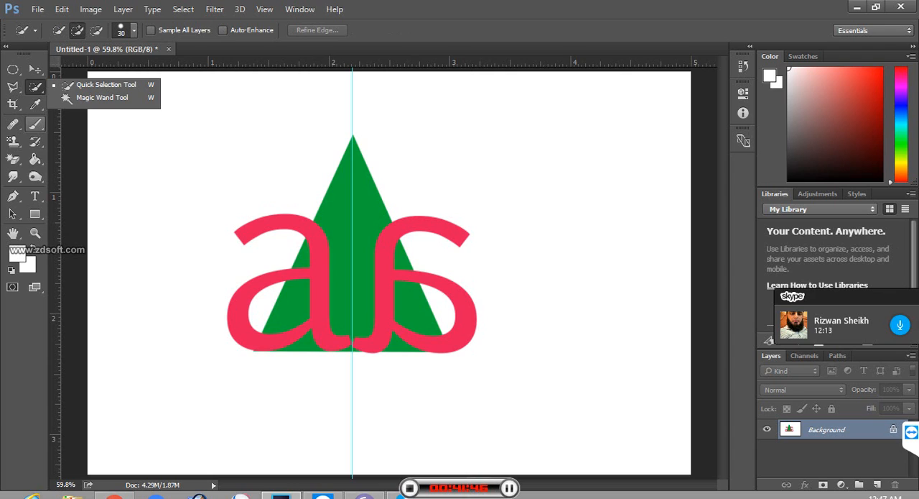
left_click(35, 123)
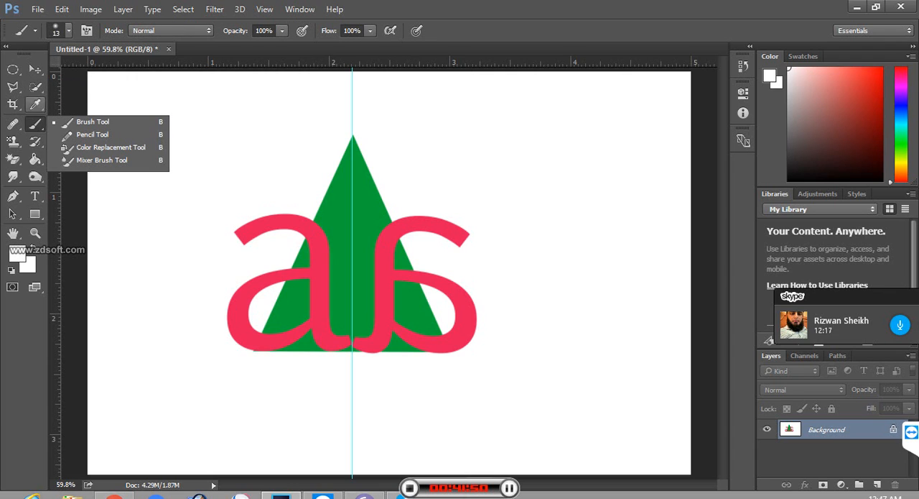
left_click(13, 86)
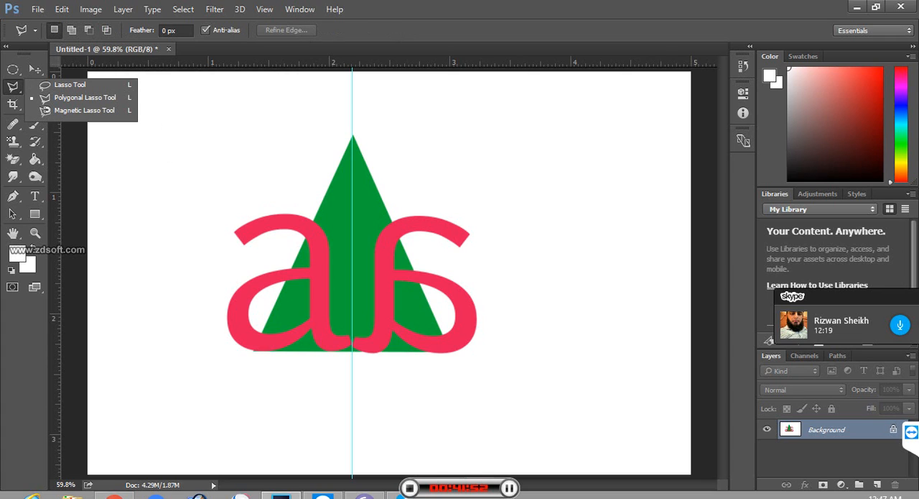
left_click(13, 70)
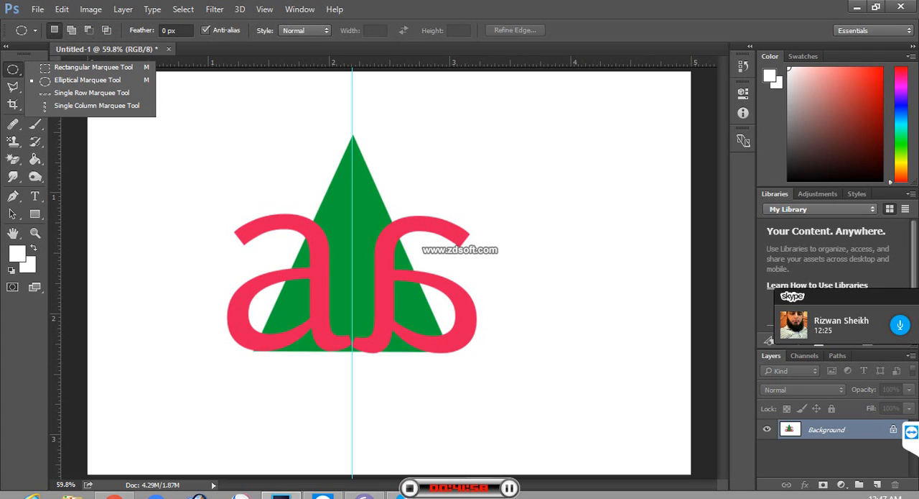
left_click(119, 161)
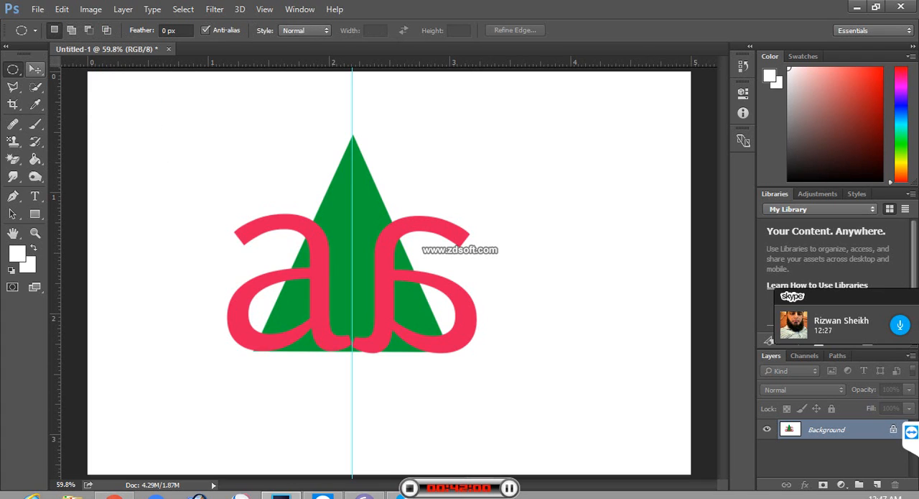
Step: Quick-select a small spot of white canvas left of the triangle's tip, and set the foreground colour to dark grey
left_click(35, 86)
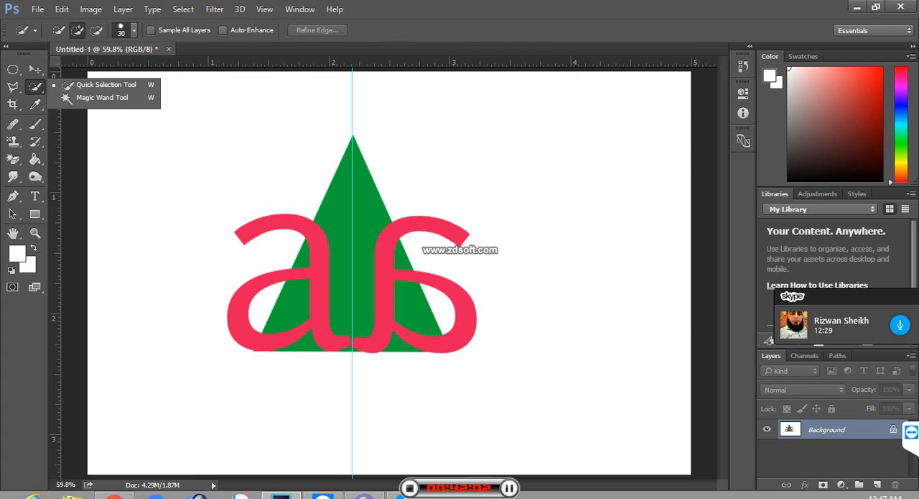
left_click(125, 148)
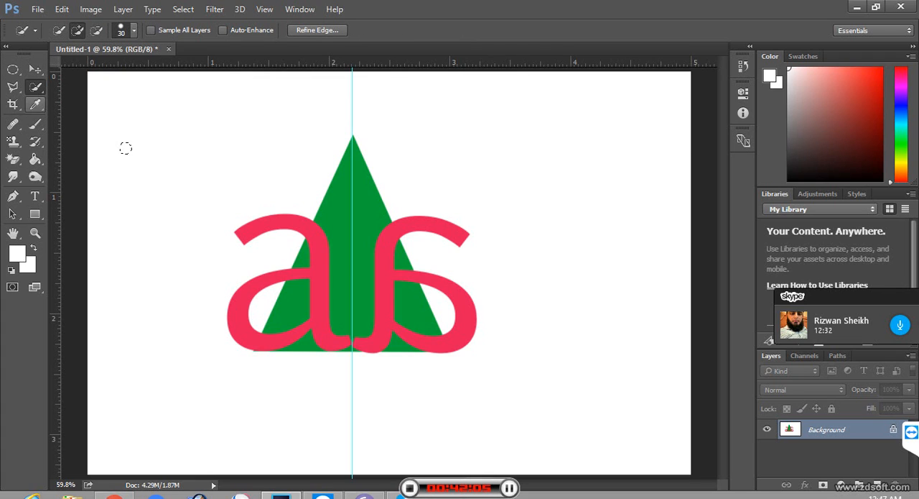
left_click(35, 105)
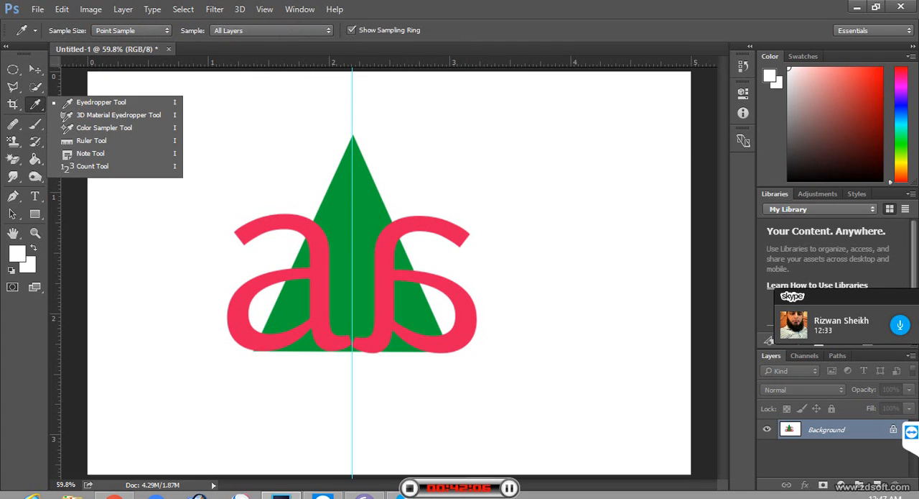
key("d")
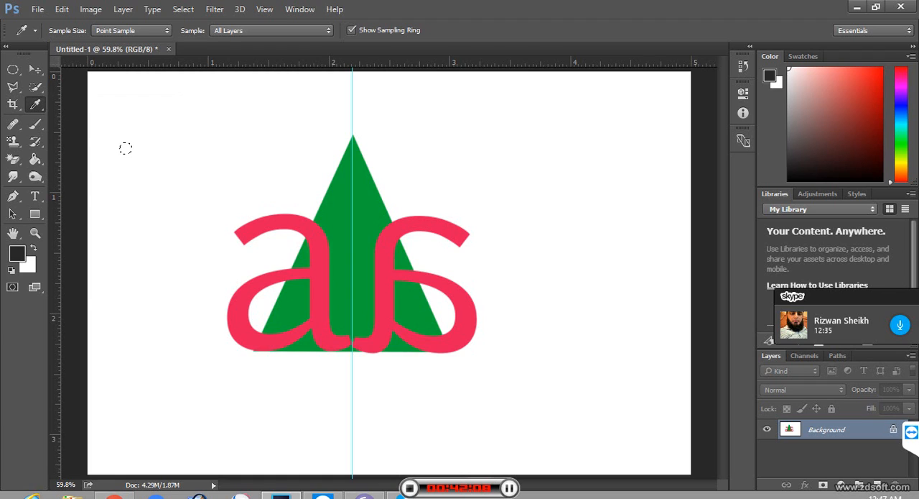
left_click(126, 148)
Step: Try a Content-Aware fill at 100% opacity on the selected spot
key("shift+BackSpace")
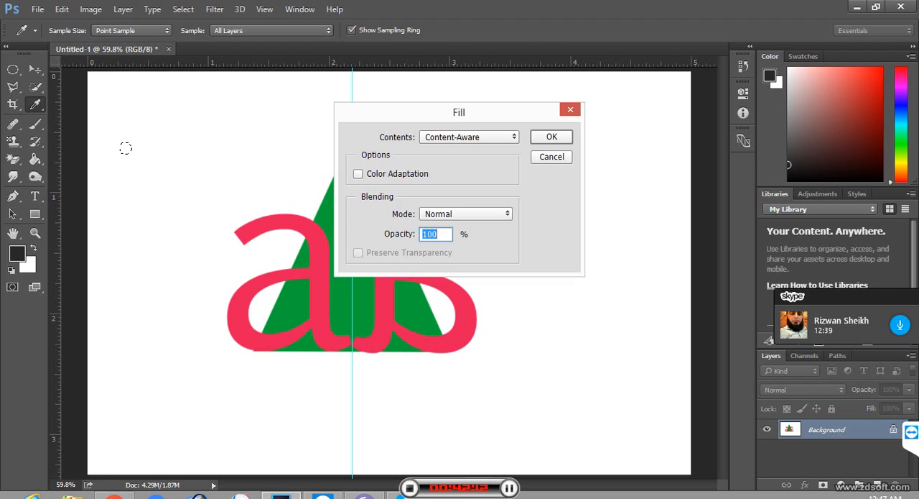
key("Return")
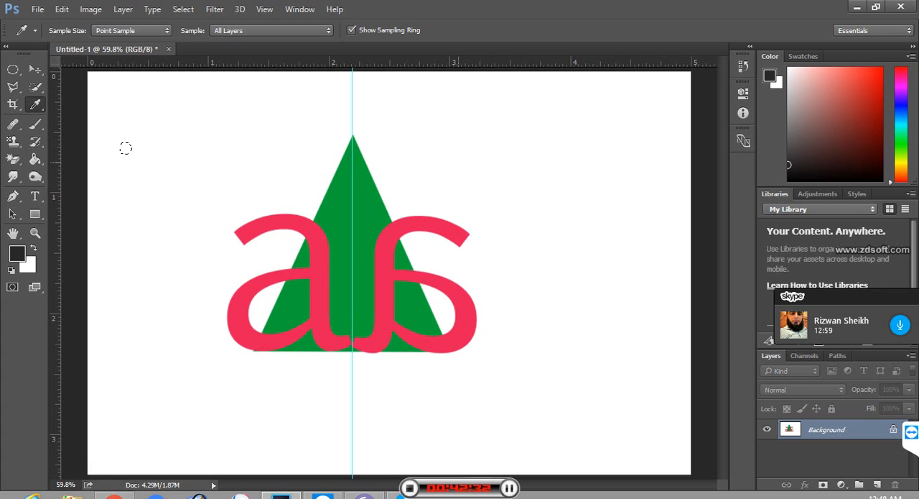
key("shift+F5")
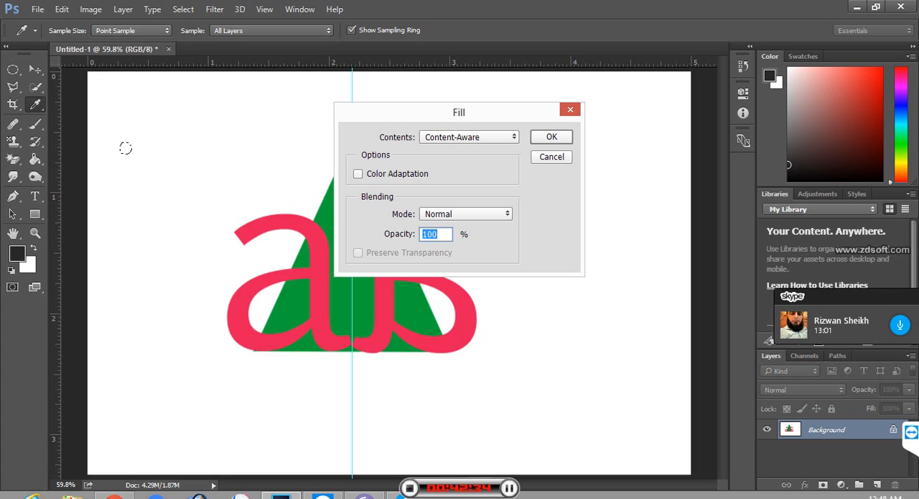
key("Return")
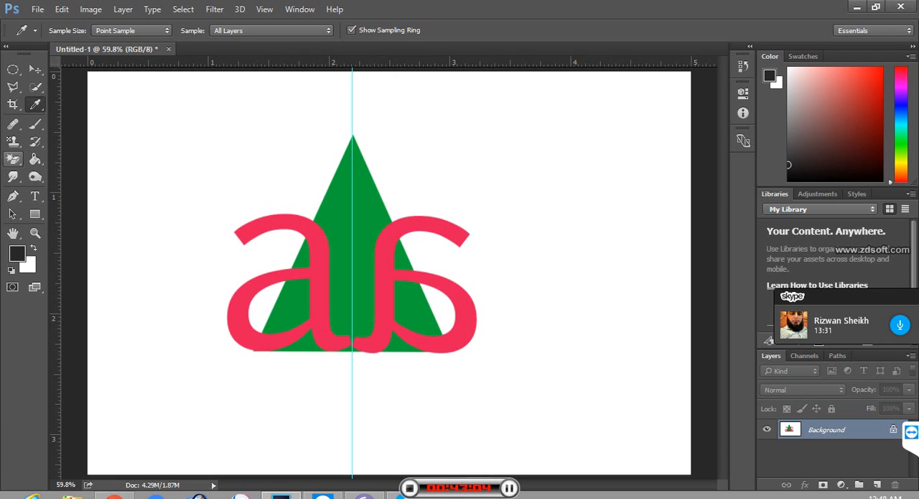
Step: Swap the foreground and background colours, and try erasing the left letter with the Magic Eraser, undoing the erasure
left_click(13, 158)
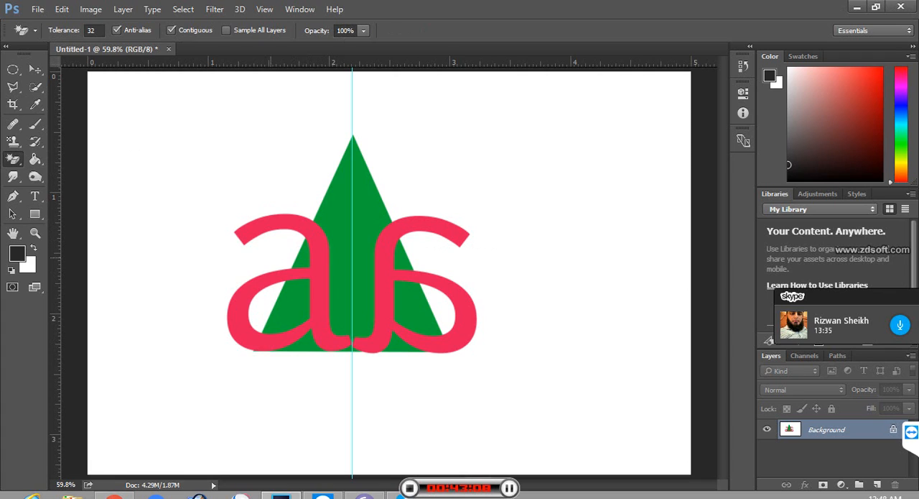
key("x")
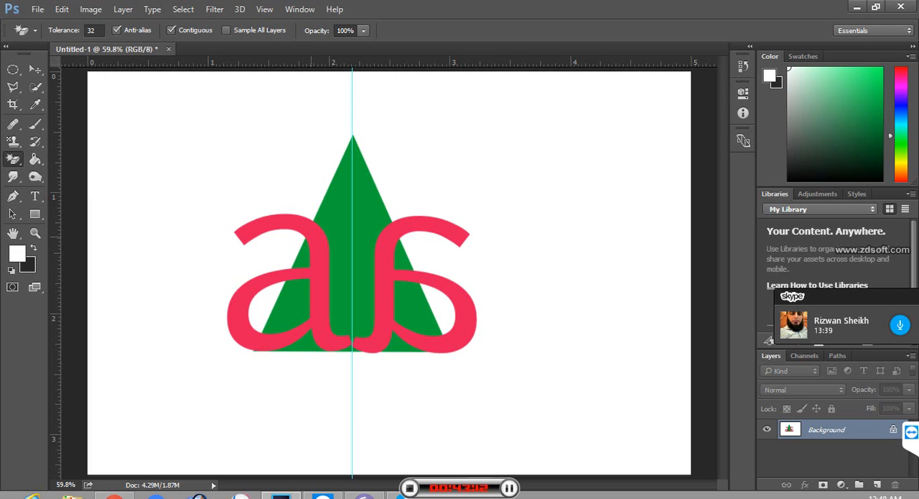
left_click(312, 236)
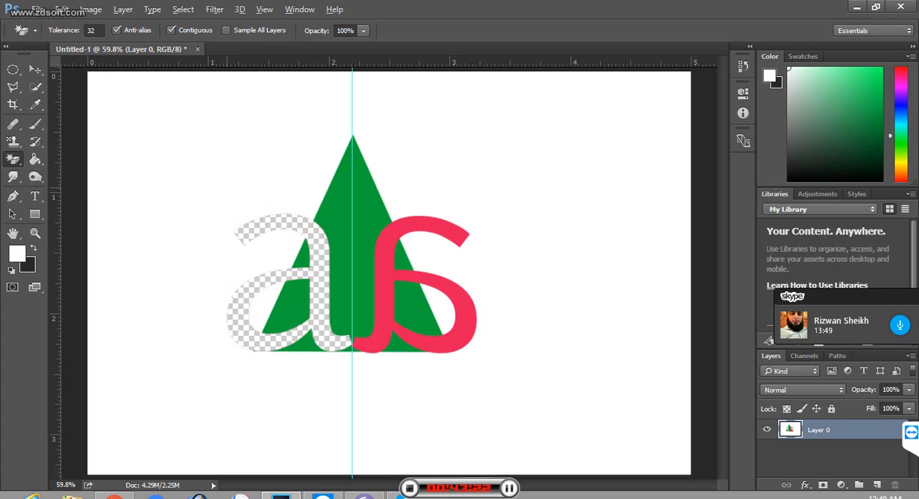
key("ctrl+z")
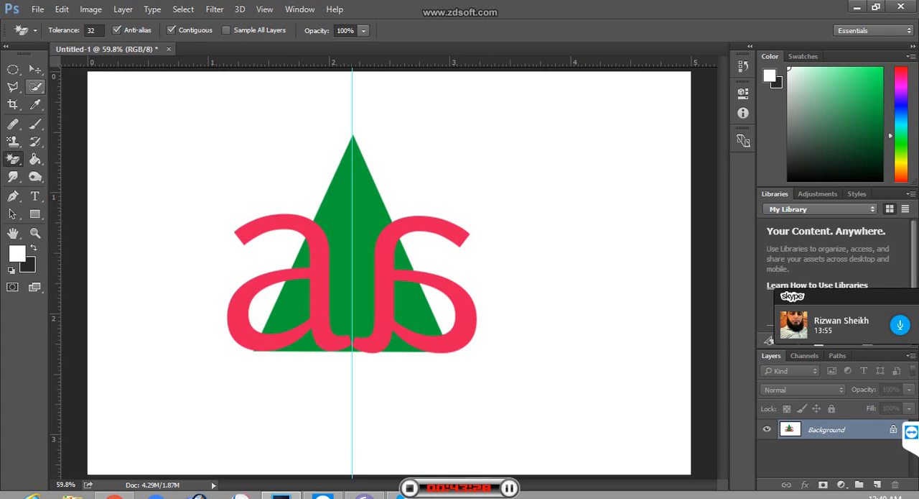
Step: Select a small white spot left of the triangle with Quick Selection, and move its pixels rightwards toward the triangle
left_click(35, 86)
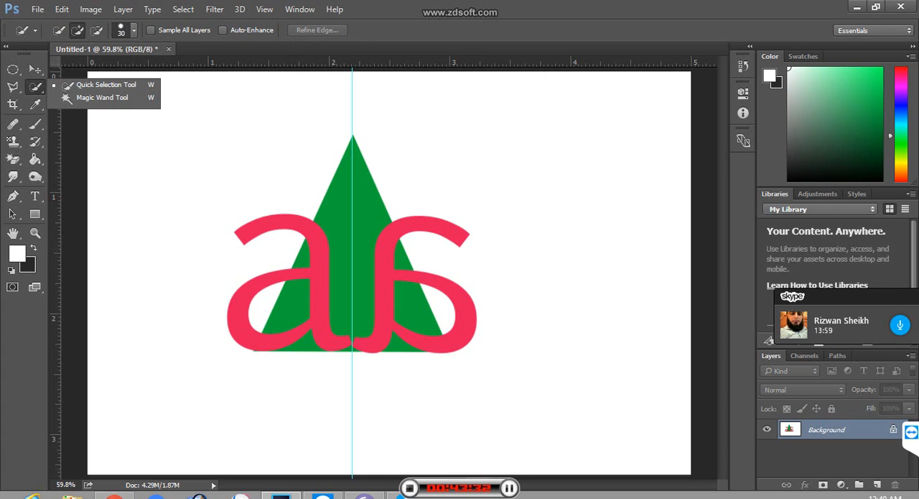
left_click(105, 85)
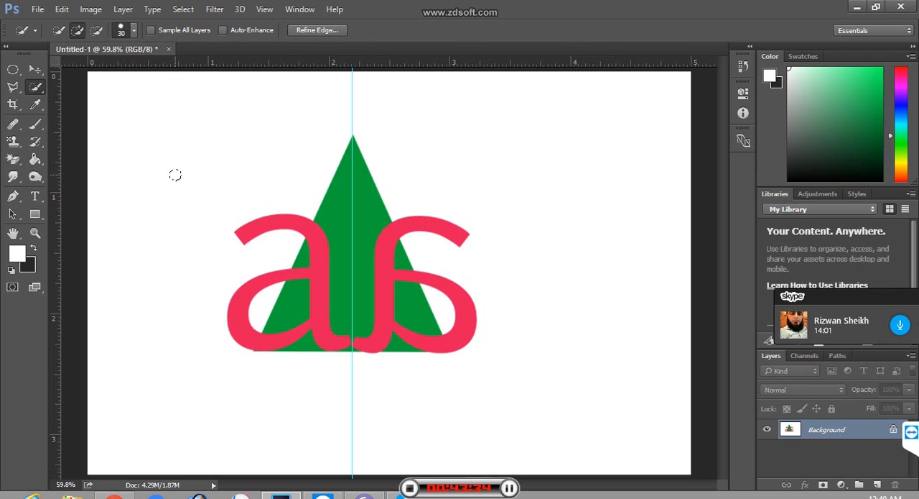
key("ctrl+t")
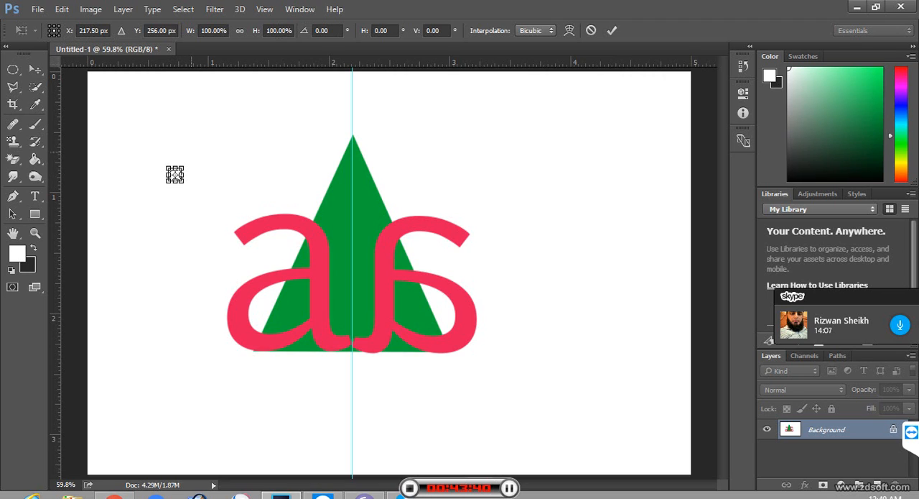
key("Return")
key("w")
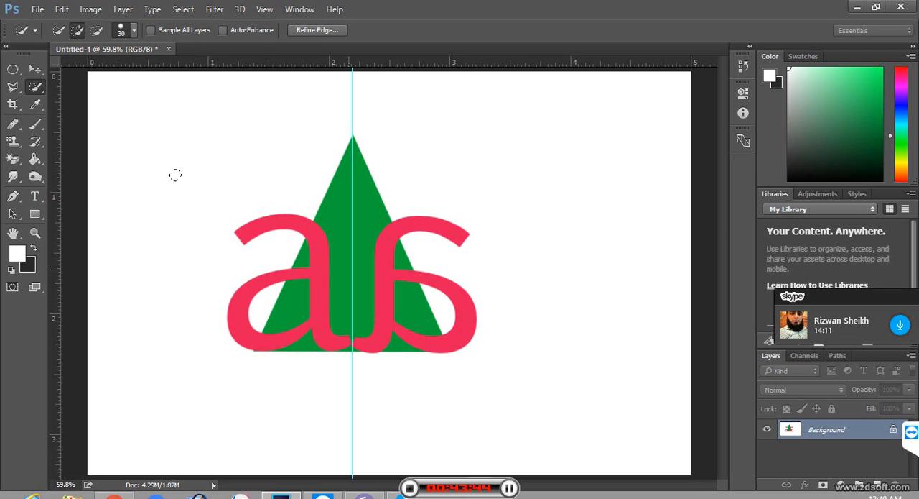
left_click(175, 175)
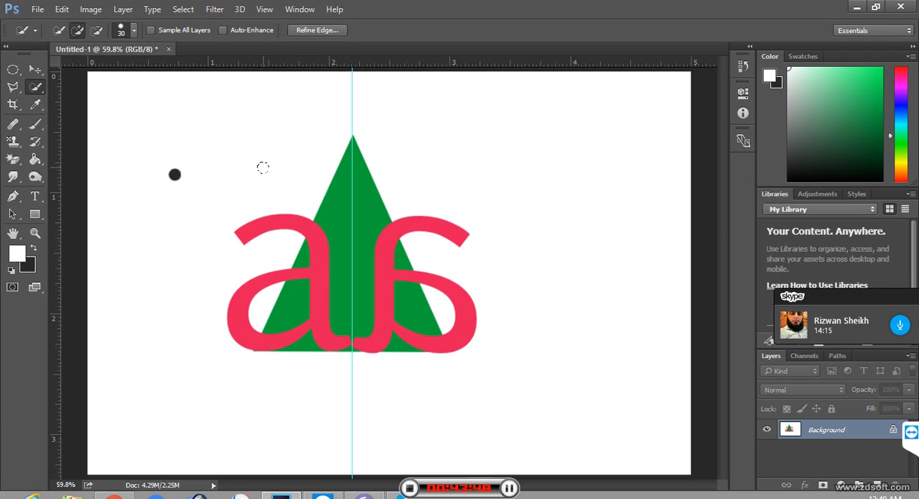
Step: Try a Content-Aware fill on the moved spot, then undo the move and clear the selection
key("shift+F5")
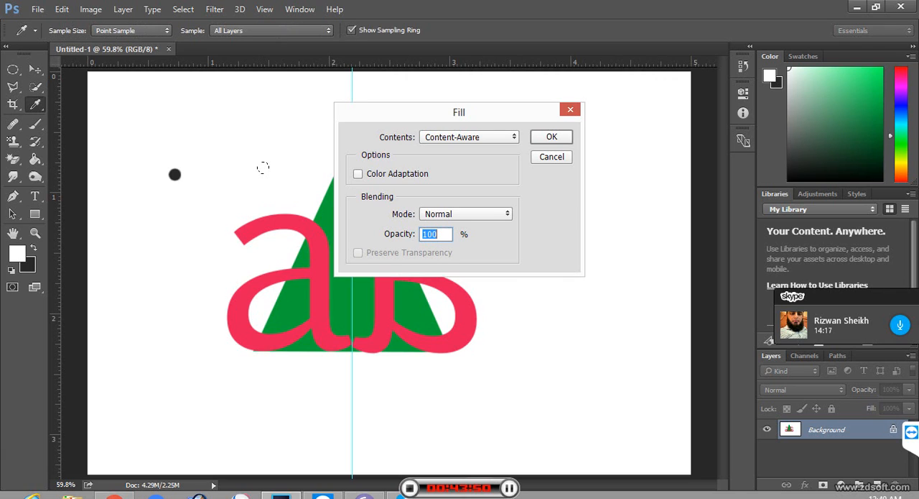
key("Return")
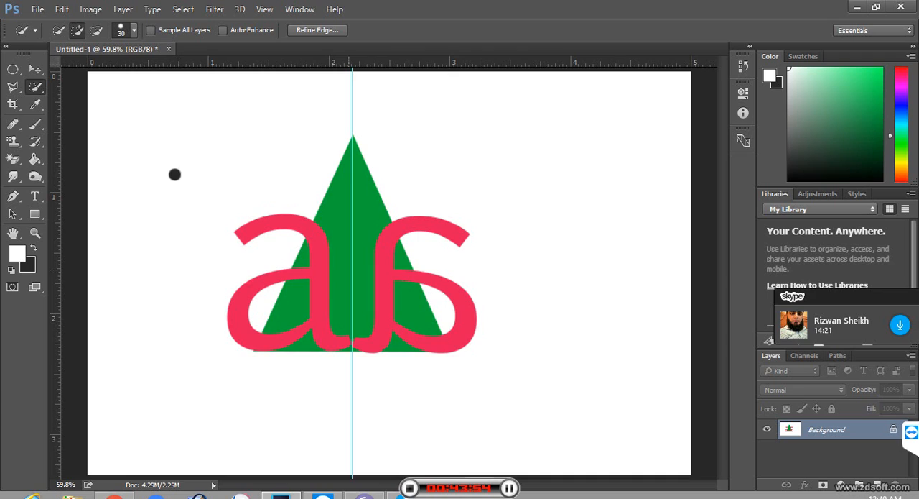
key("ctrl+z")
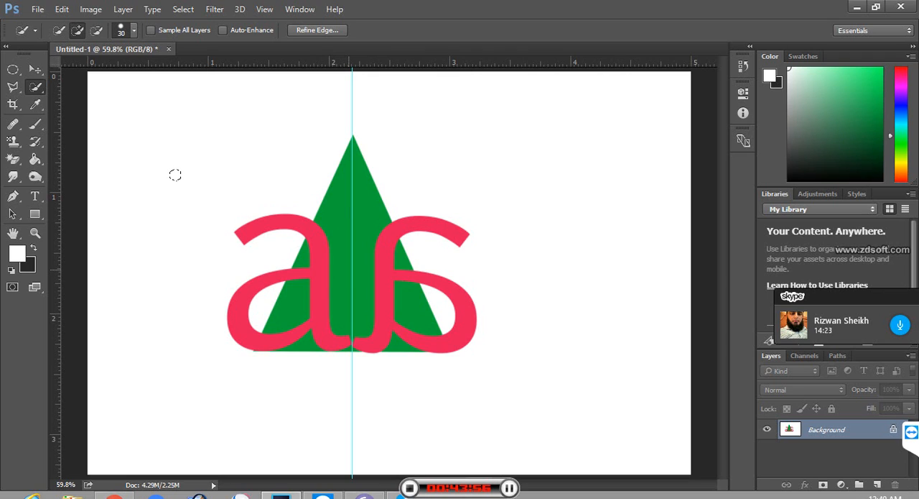
key("ctrl+d")
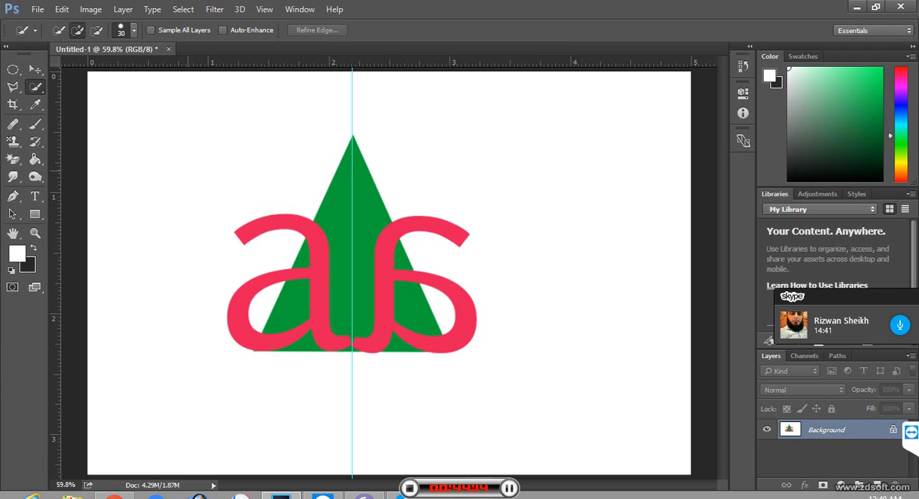
Step: Examine the Marquee and Lasso tool variants, and try starting a Polygonal Lasso selection on the letters
key("l")
left_click(13, 70)
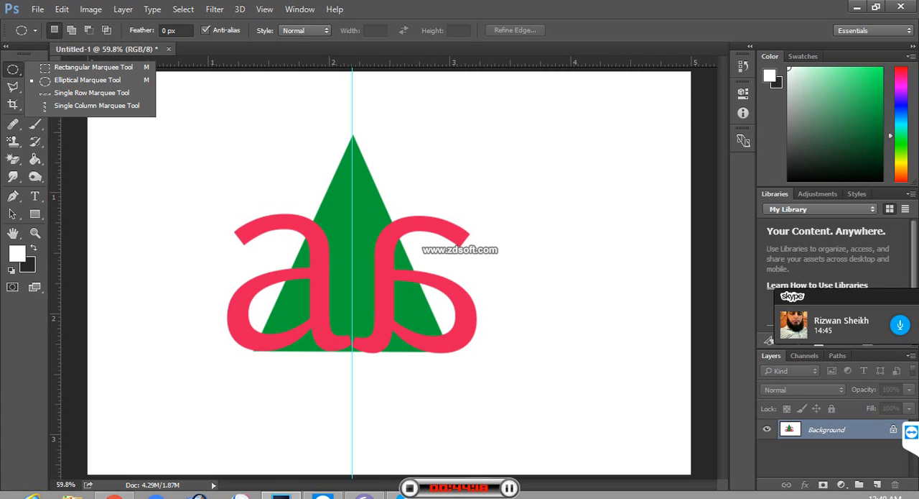
left_click(13, 86)
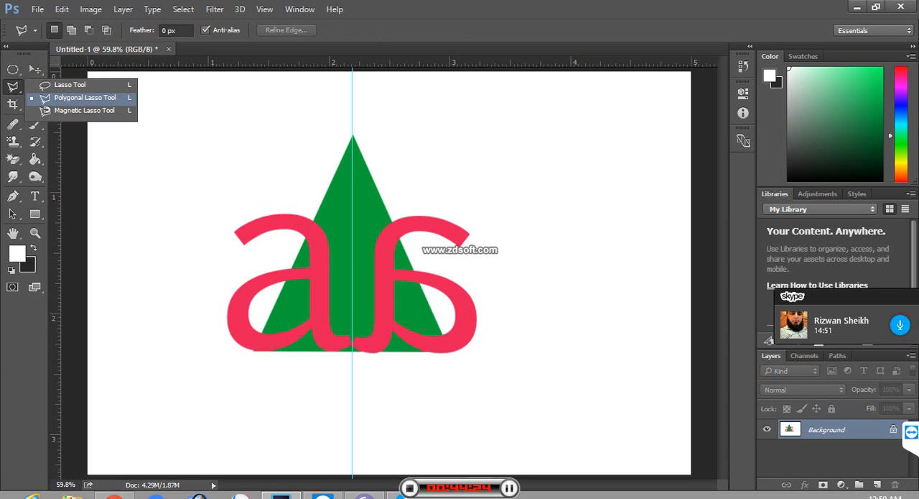
left_click(84, 97)
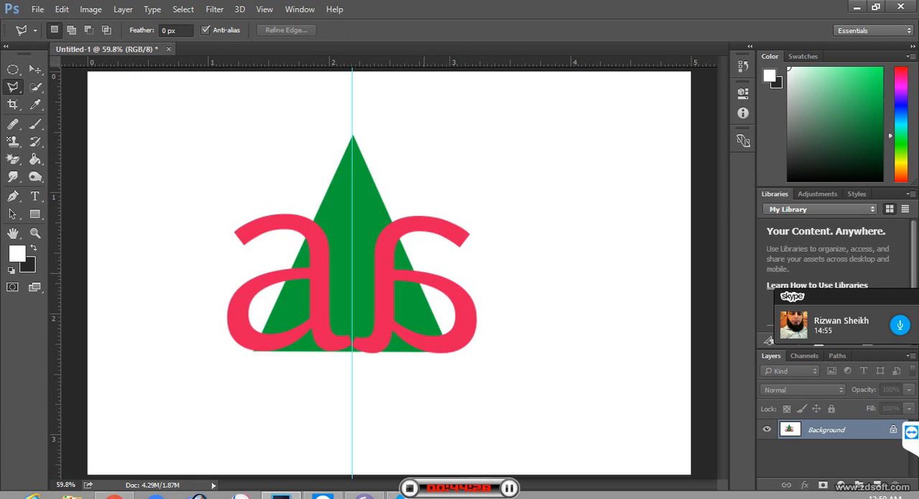
left_click(396, 276)
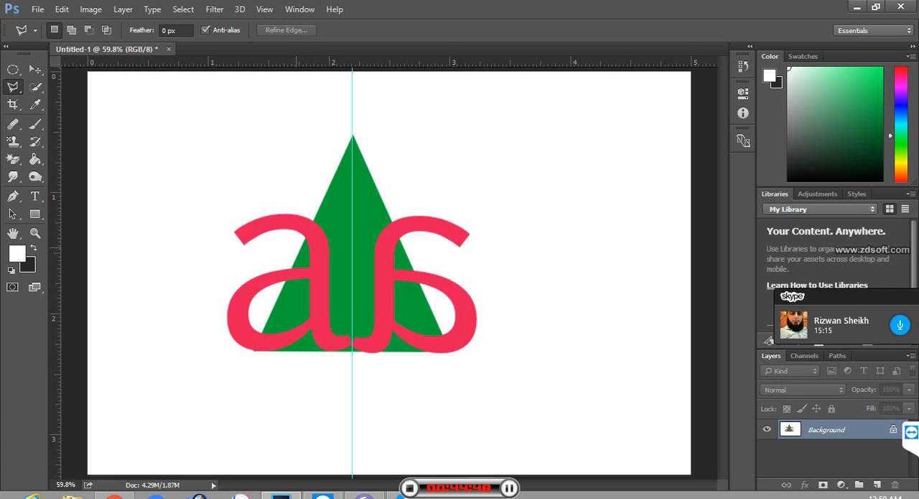
left_click(285, 244)
key("Escape")
Step: Examine the tool variants grouped with the Marquee, Lasso, Move, Quick Selection and Eyedropper tools
left_click(13, 69)
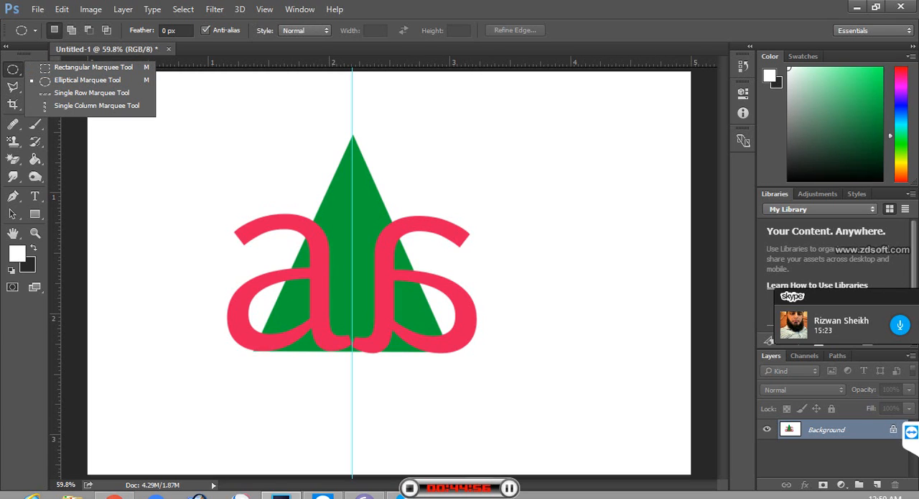
left_click(13, 86)
left_click(13, 86)
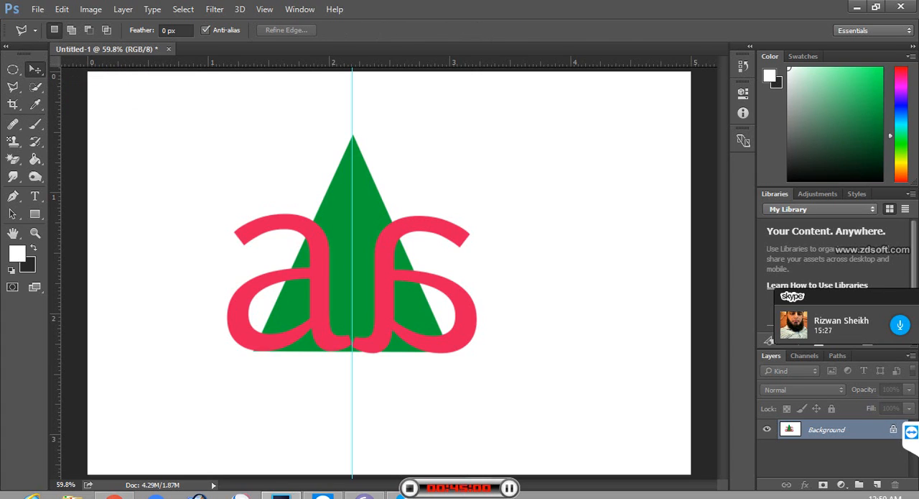
left_click(34, 69)
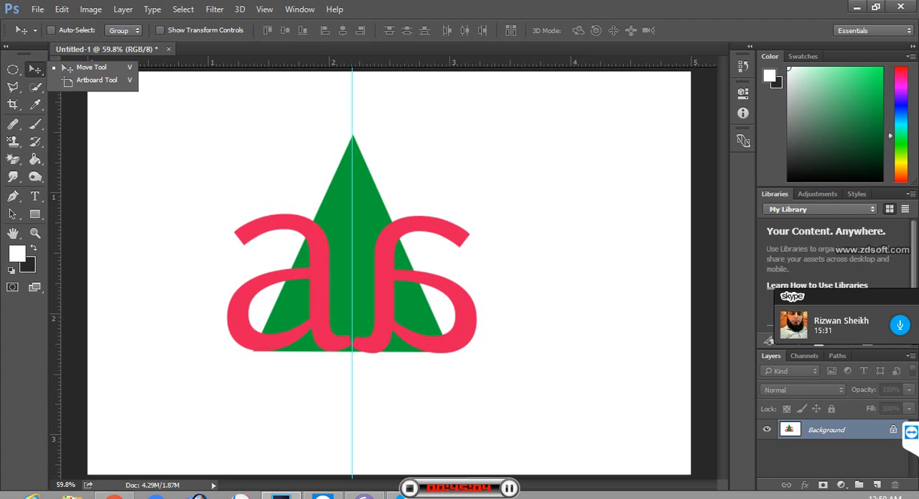
left_click(35, 87)
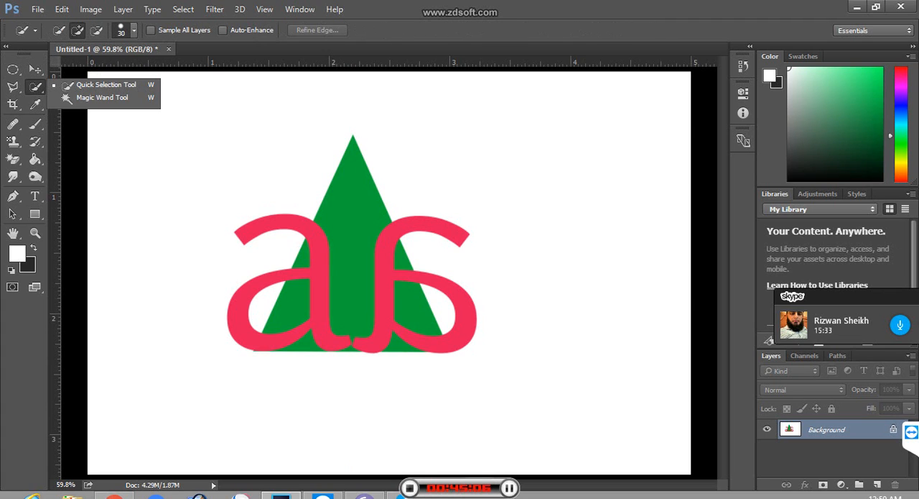
left_click(35, 105)
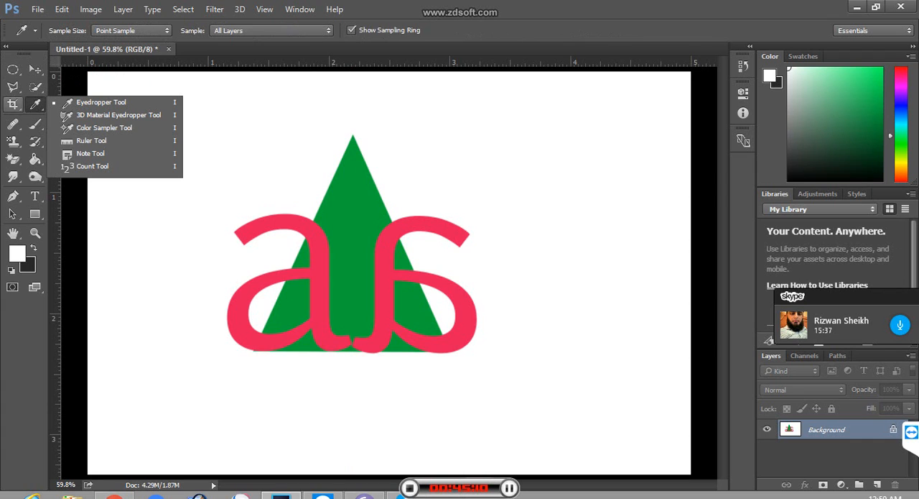
Step: Preview a crop with the Crop tool's frame at the full canvas size, and leave cropping for the Move tool
left_click(12, 104)
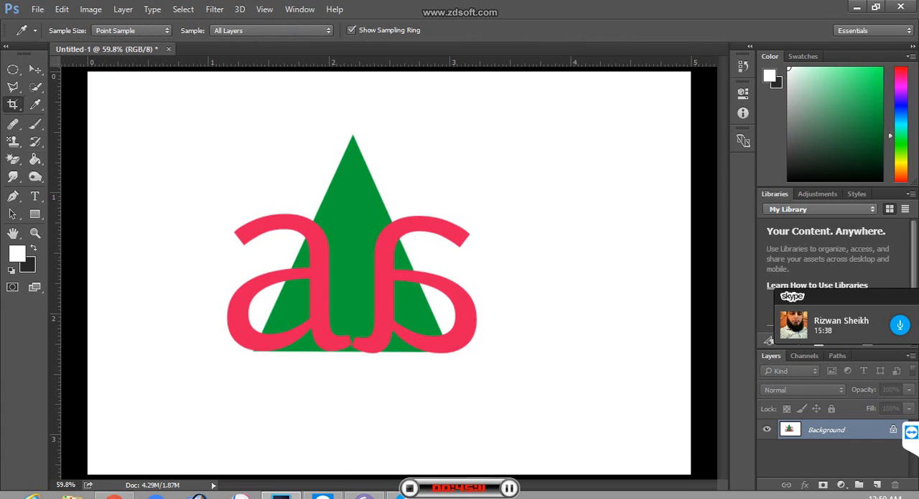
left_click(389, 273)
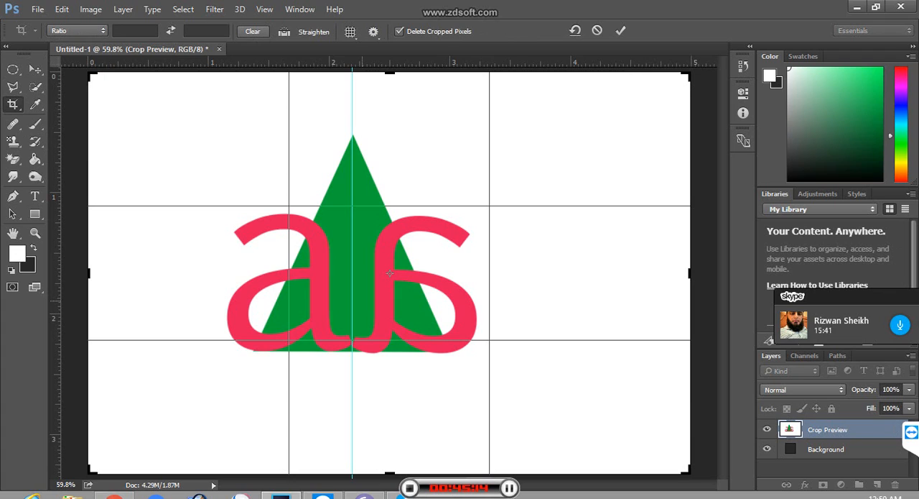
key("ctrl")
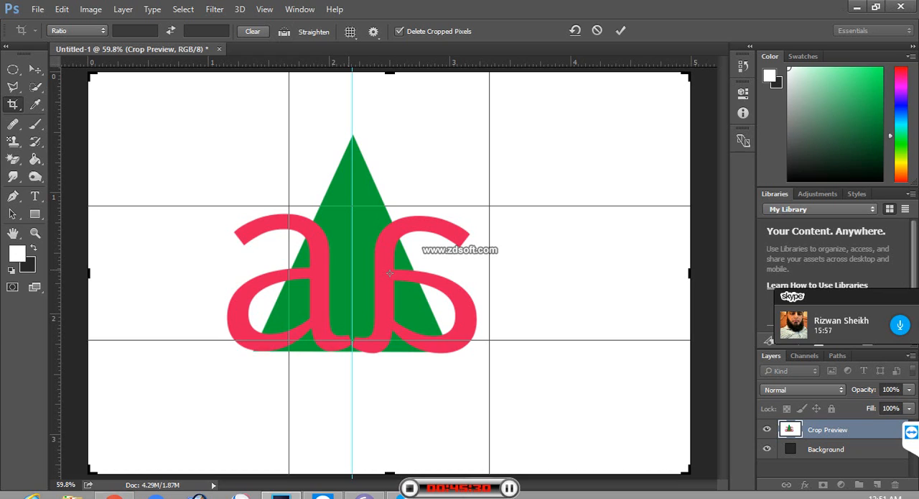
key("ctrl")
key("ctrl")
key("Return")
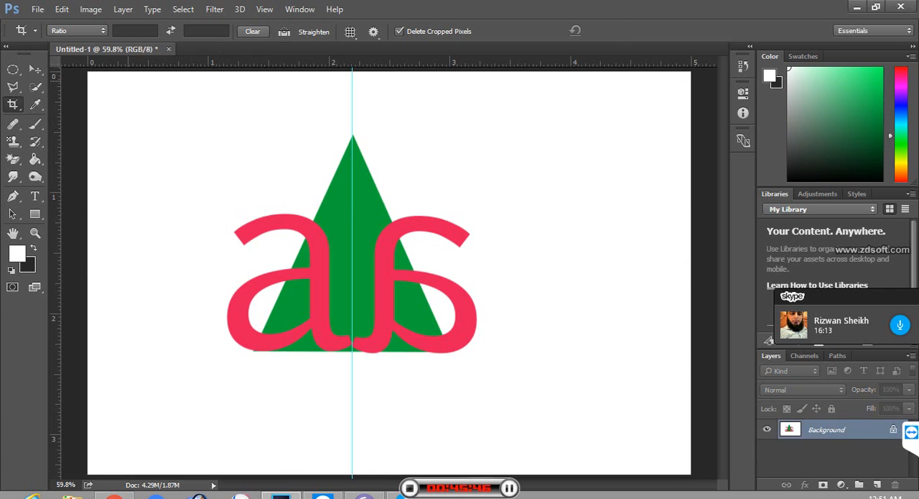
left_click(35, 70)
key("Return")
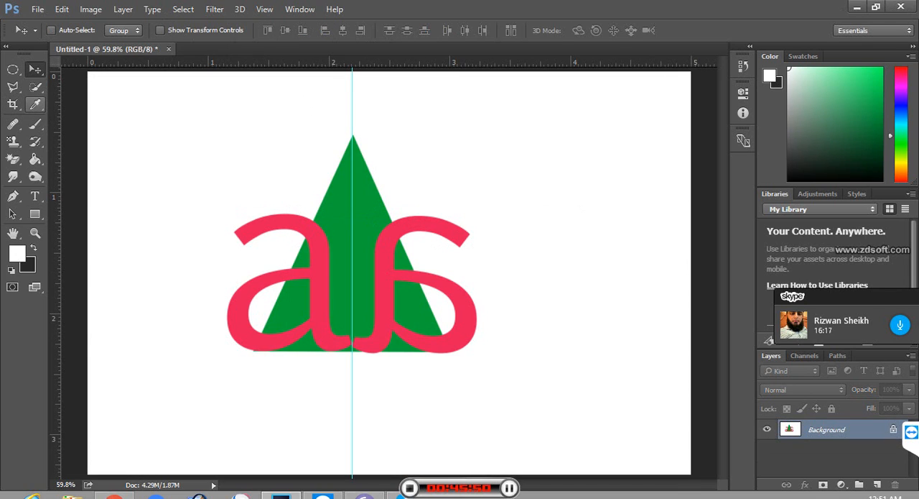
Step: Select the left red letter with the Magic Wand, and add the mirrored right letter to the selection
left_click(35, 87)
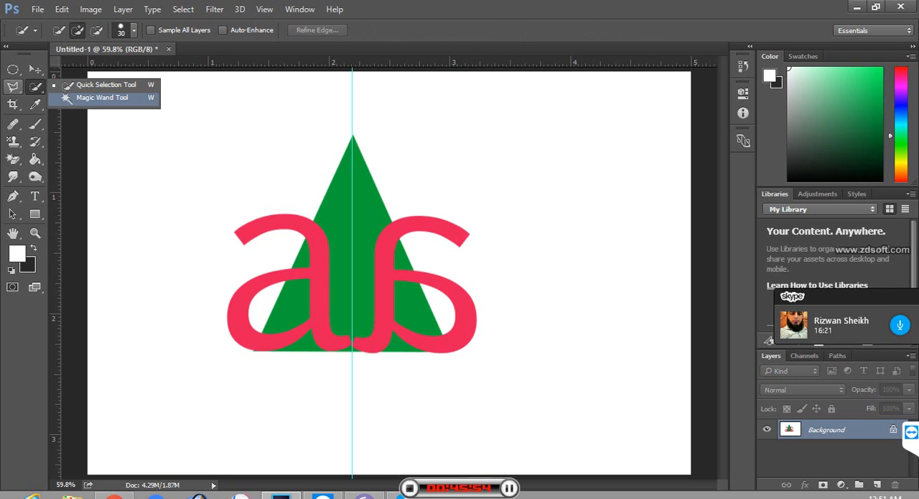
left_click(102, 97)
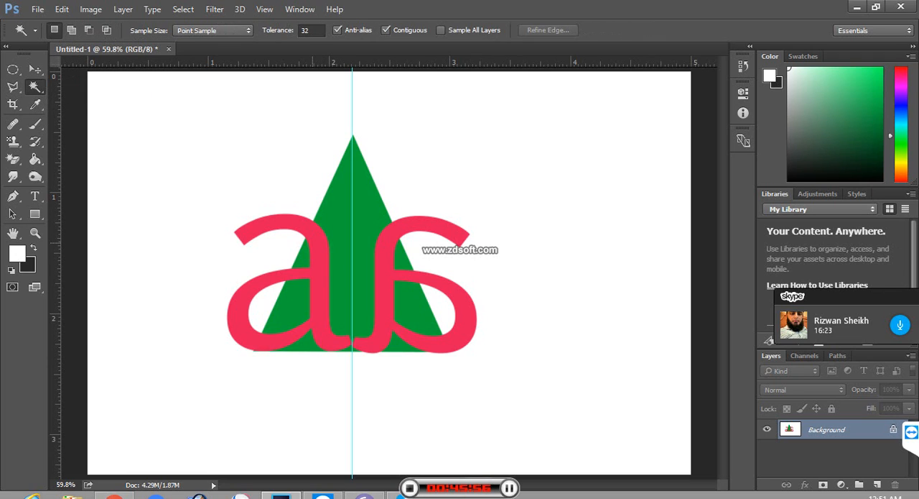
left_click(313, 243)
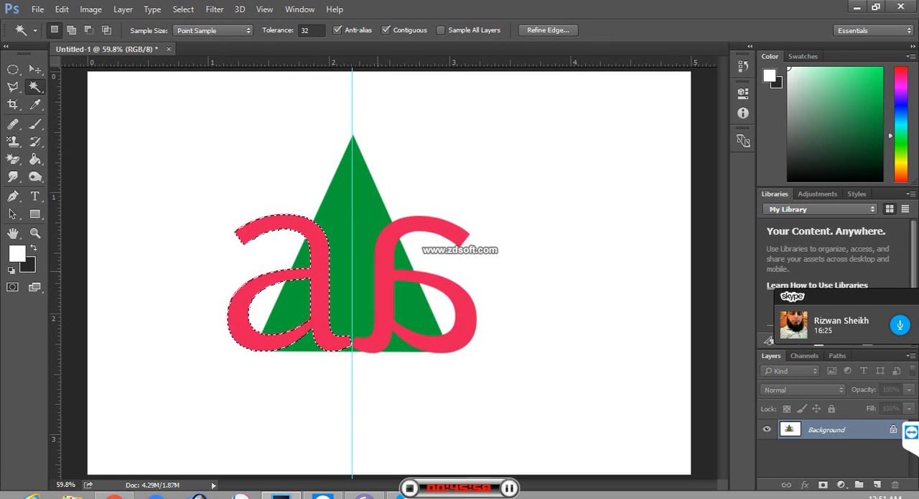
key("shift")
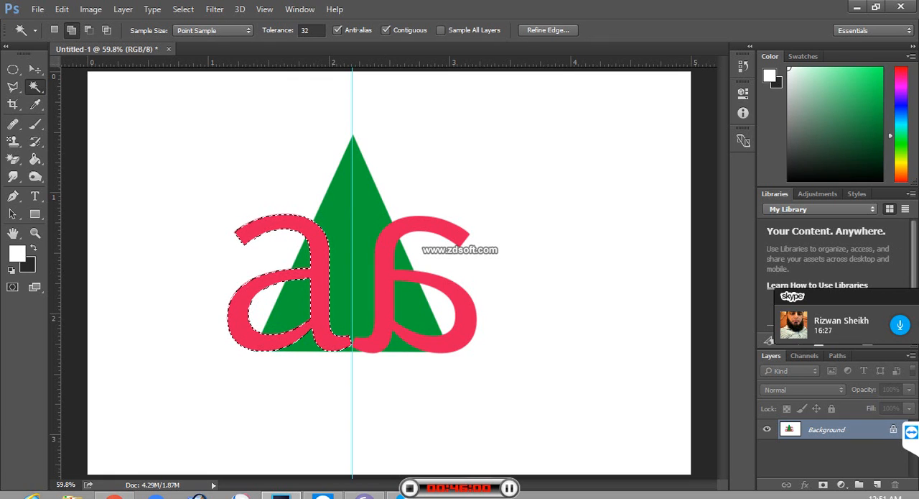
left_click(385, 287, "shift")
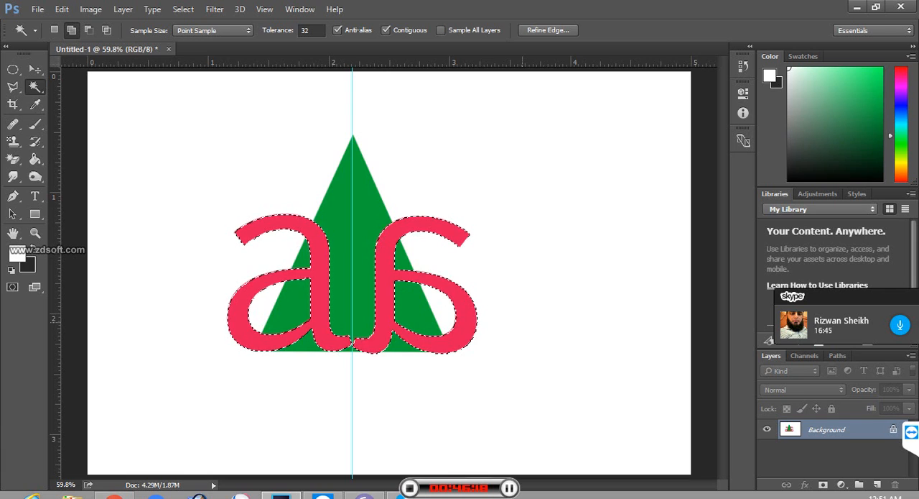
Step: Try filling both selected letters with the white foreground colour, and undo the fill
key("alt+BackSpace")
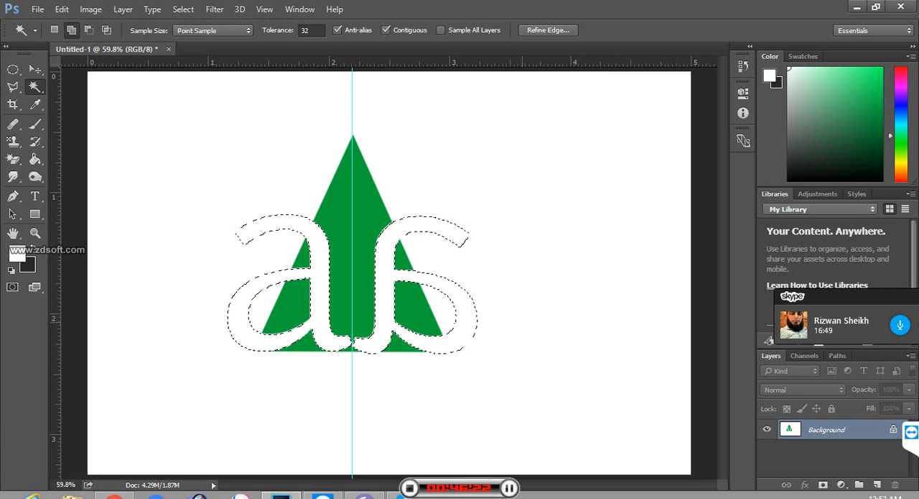
key("ctrl+z")
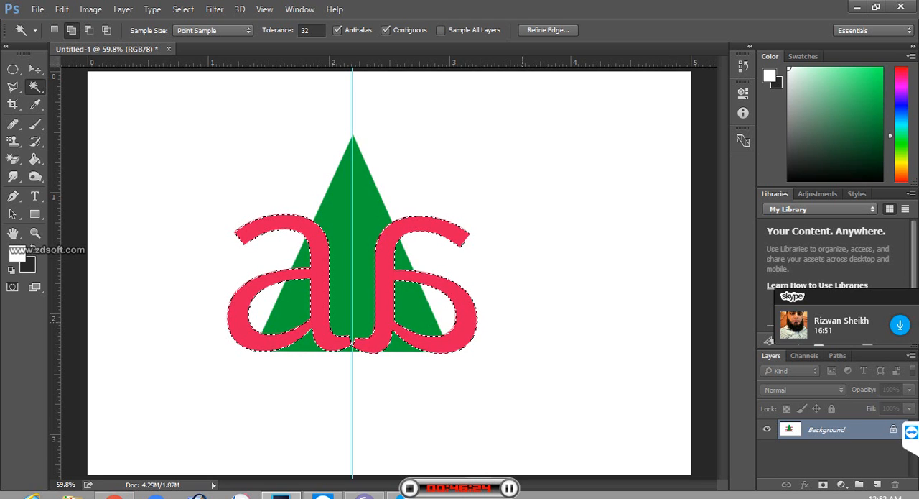
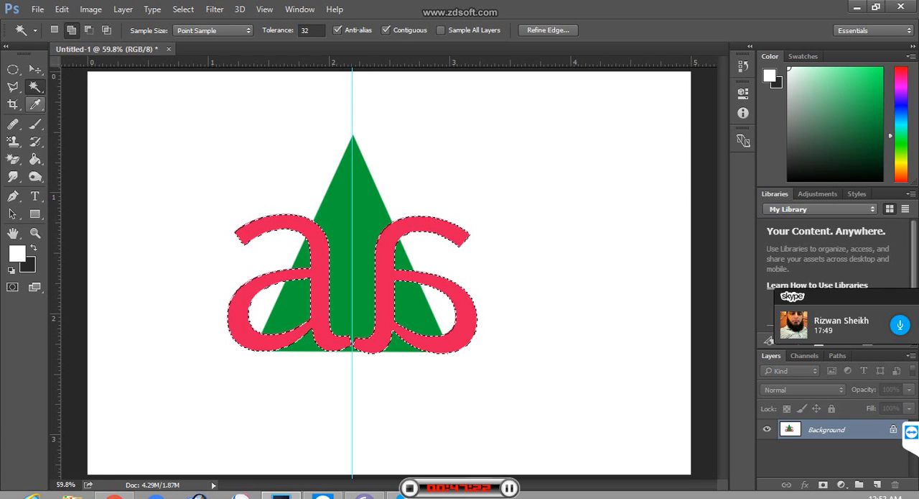
Step: Choose the Polygonal Lasso tool and set it to subtract from the current letter selection
left_click(13, 86)
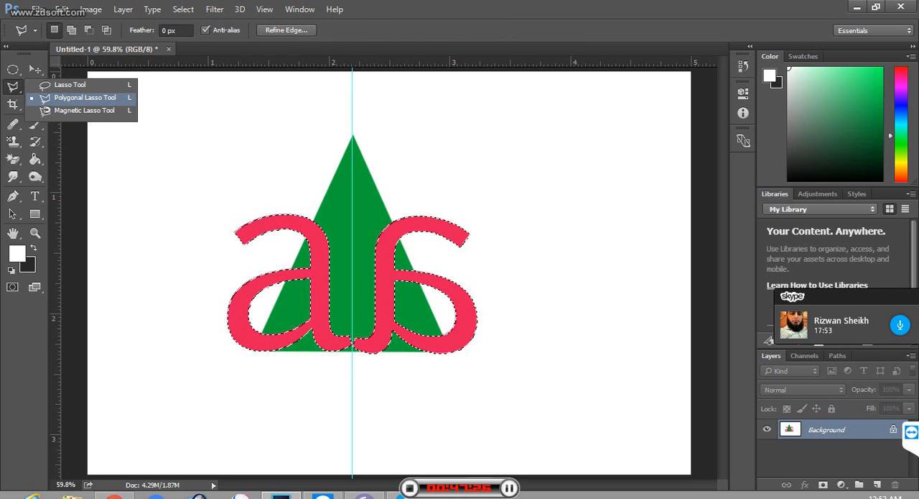
left_click(85, 97)
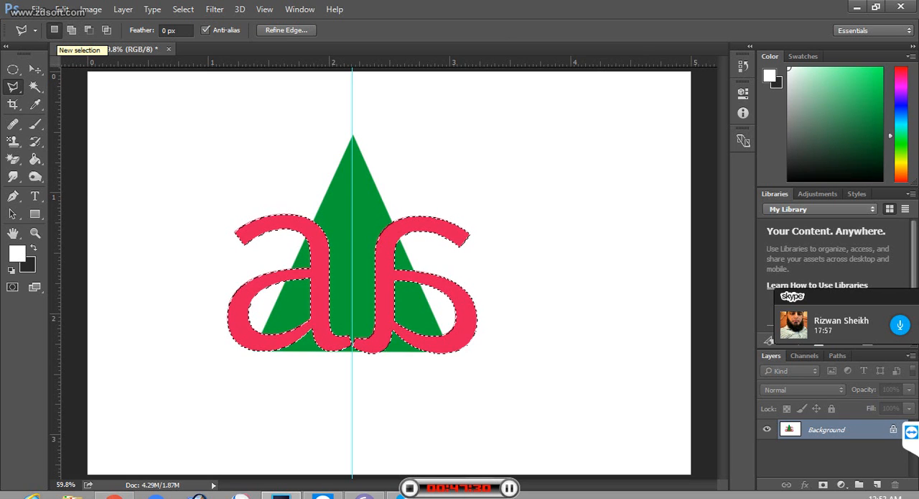
left_click(71, 30)
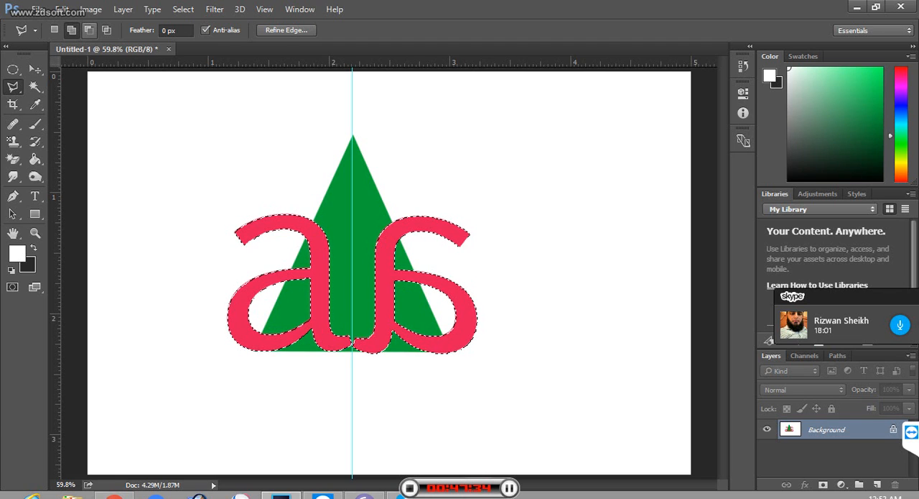
left_click(88, 29)
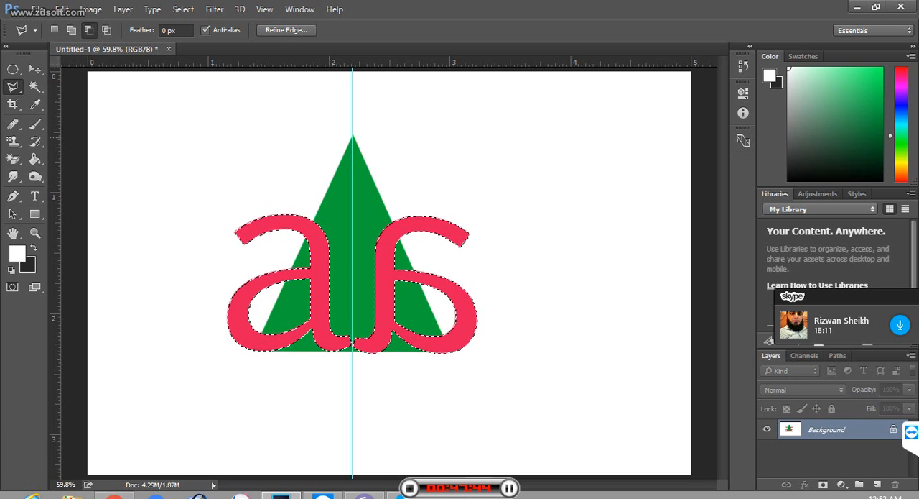
Step: Subtract the left letter's parts outside the triangle from the selection, outlining them from the apex along the triangle's left edge
left_click(352, 136)
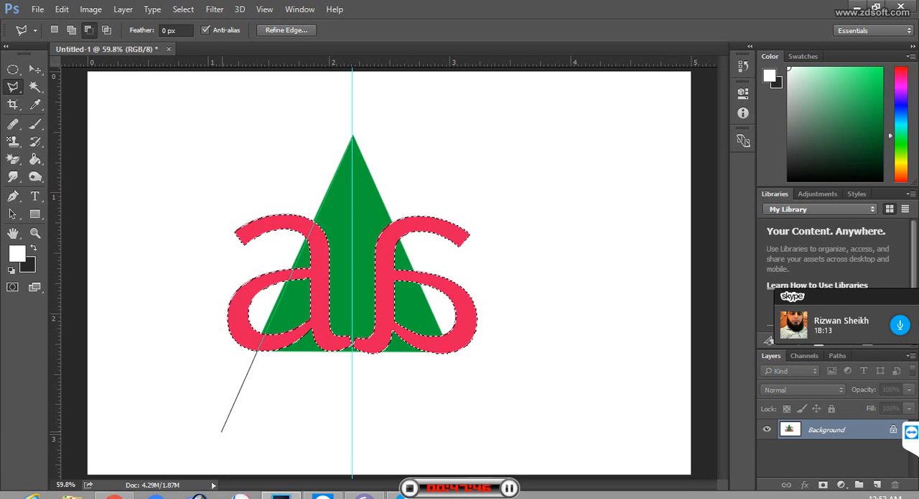
left_click(210, 431)
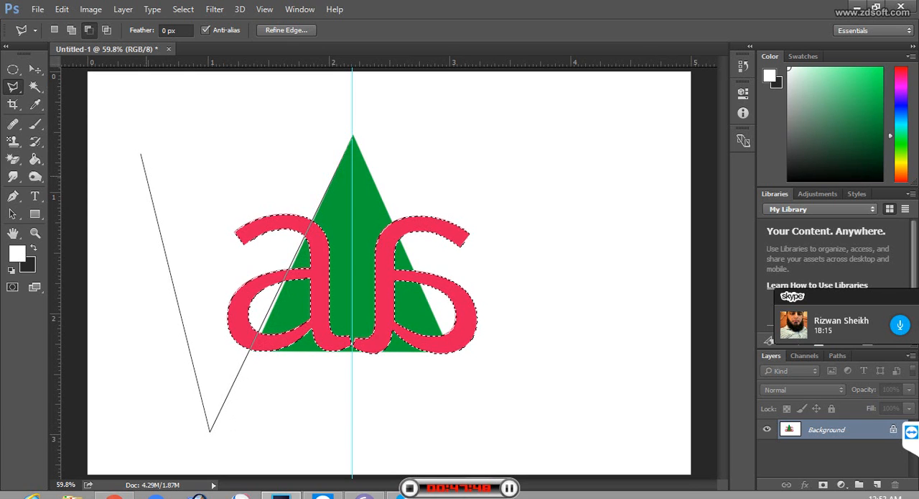
left_click(138, 137)
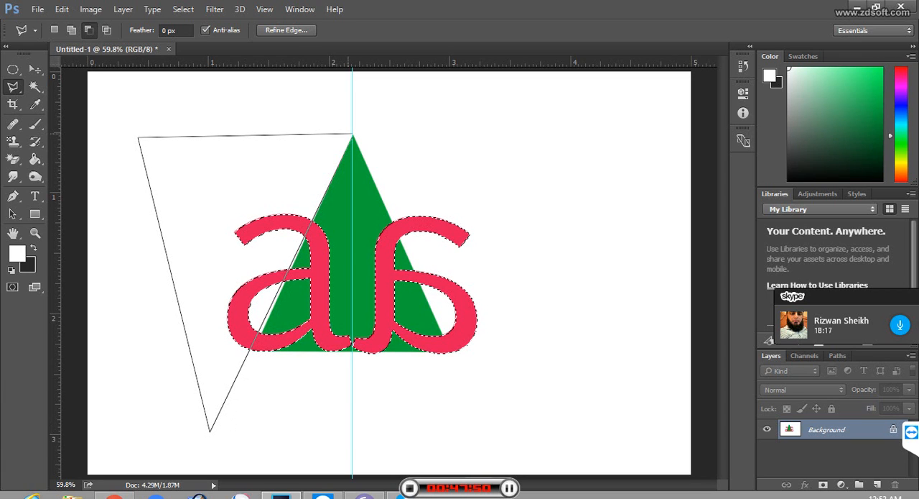
left_click(352, 134)
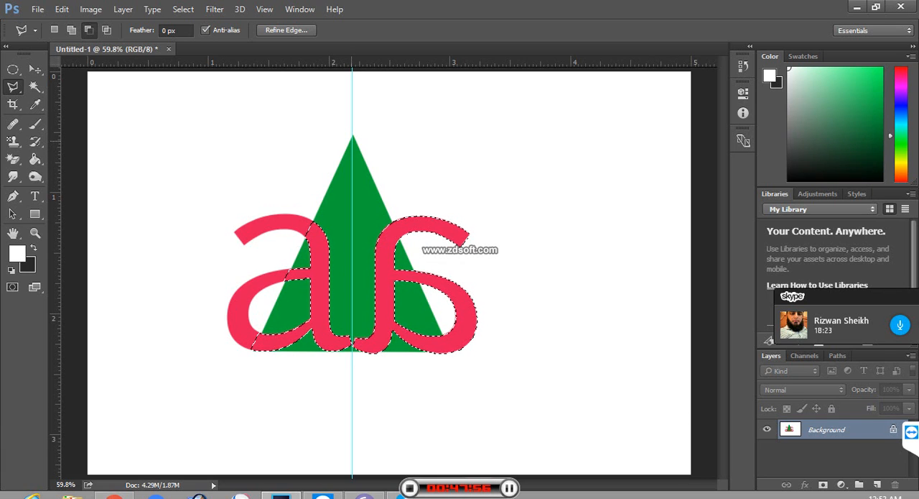
Step: Subtract the right letter's parts outside the triangle, and fill the remaining selection with the white foreground colour
left_click(352, 134)
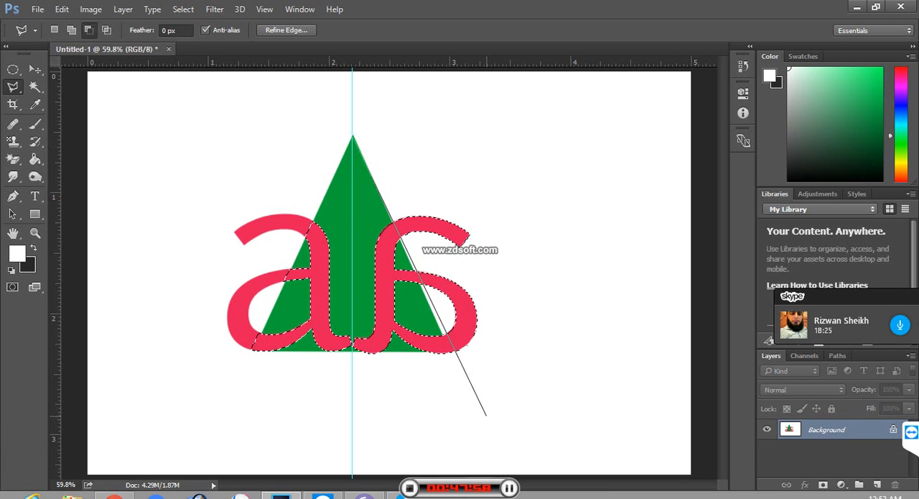
left_click(481, 424)
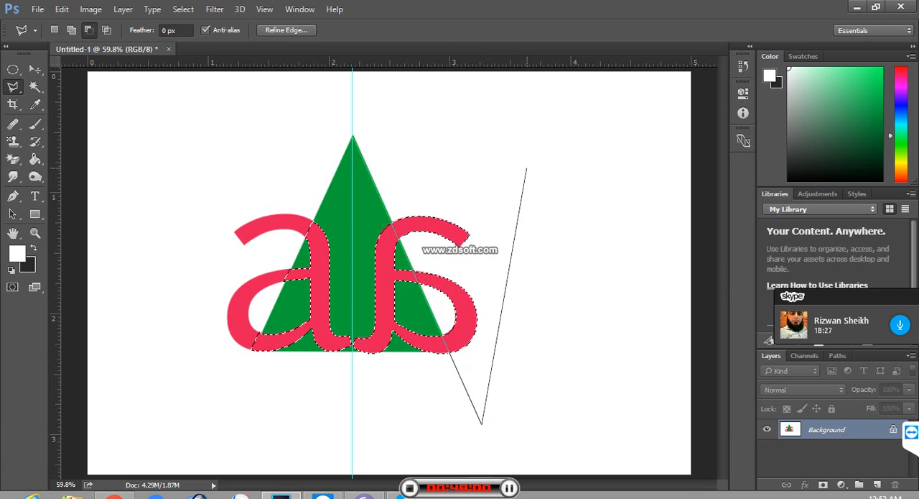
left_click(530, 157)
left_click(353, 135)
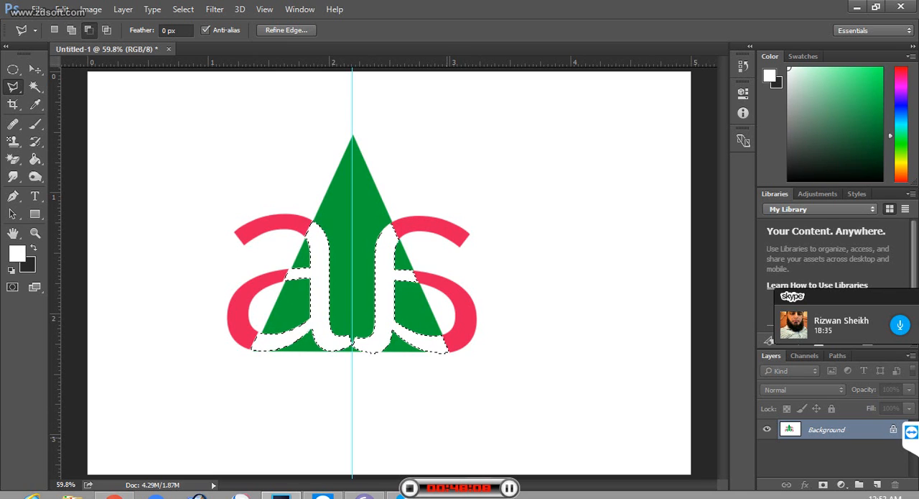
key("ctrl+d")
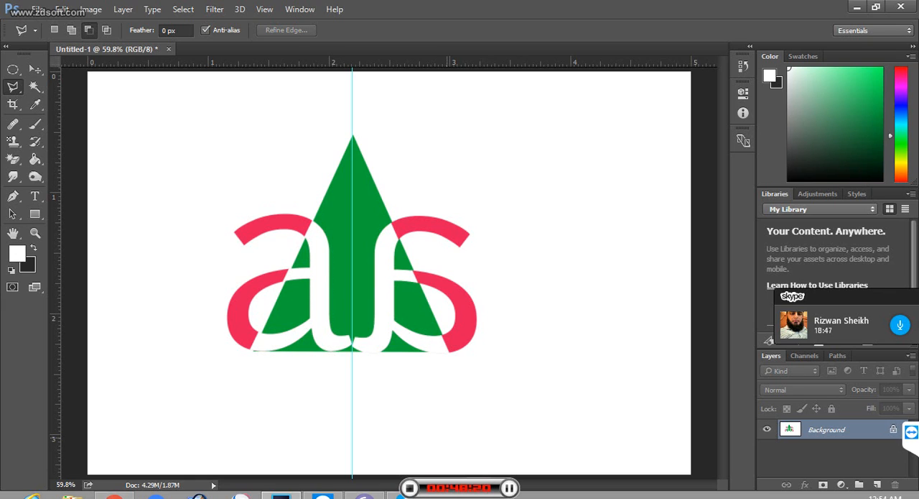
Step: Undo the white fill and step back through the lasso subtractions to the unselected red letters
key("ctrl+alt+z")
key("ctrl+alt+z")
key("ctrl+alt+z")
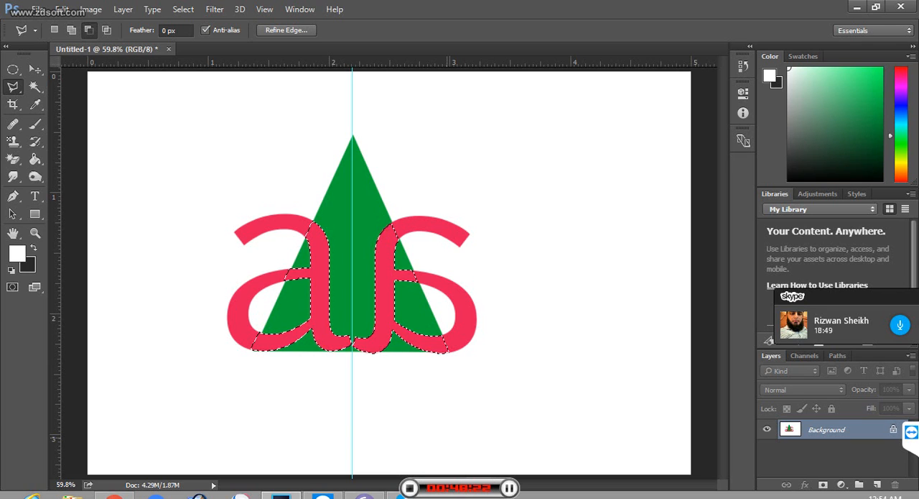
key("ctrl+alt+z")
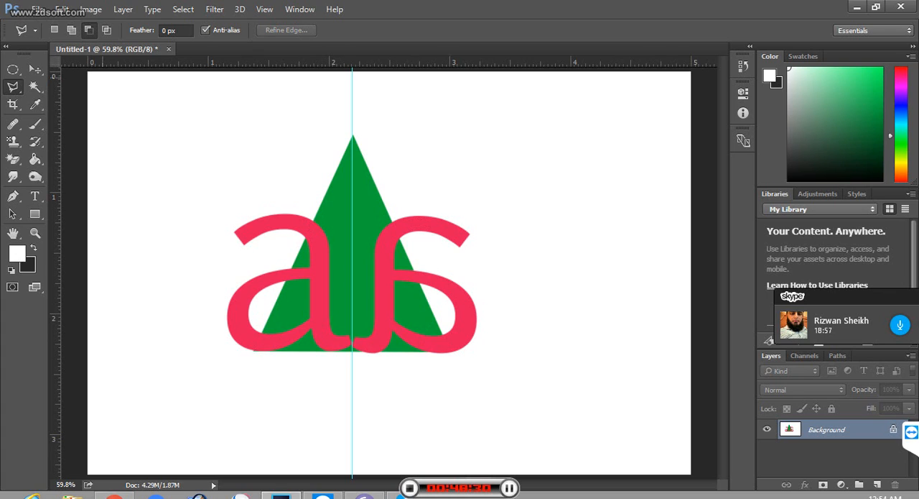
Step: Select the left red letter with the Magic Wand as a new selection, and add the mirrored right letter to it
key("c")
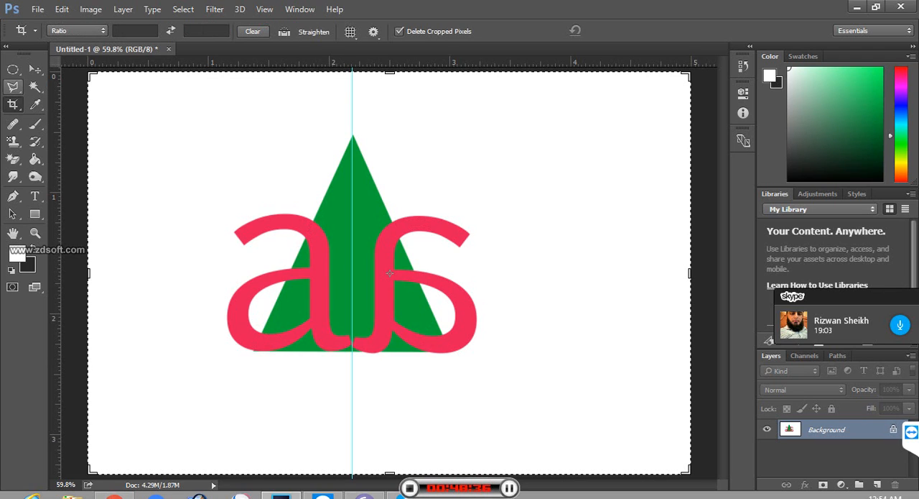
left_click(35, 87)
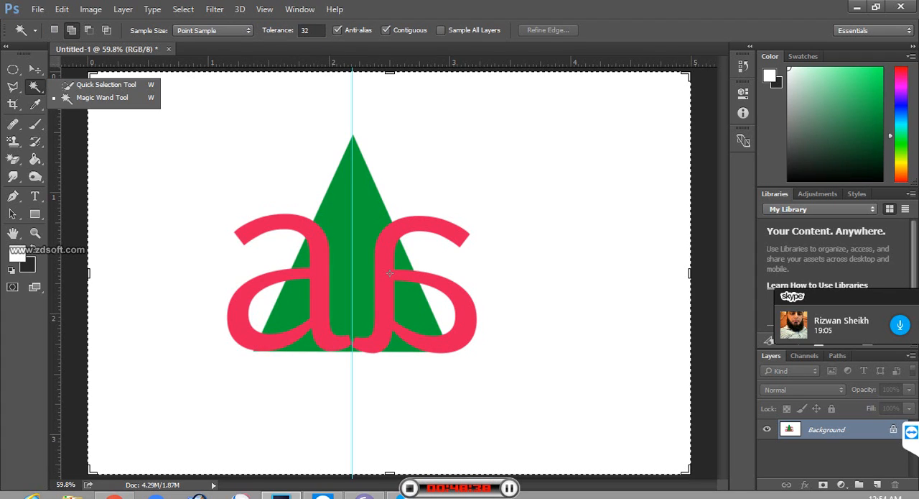
left_click(102, 97)
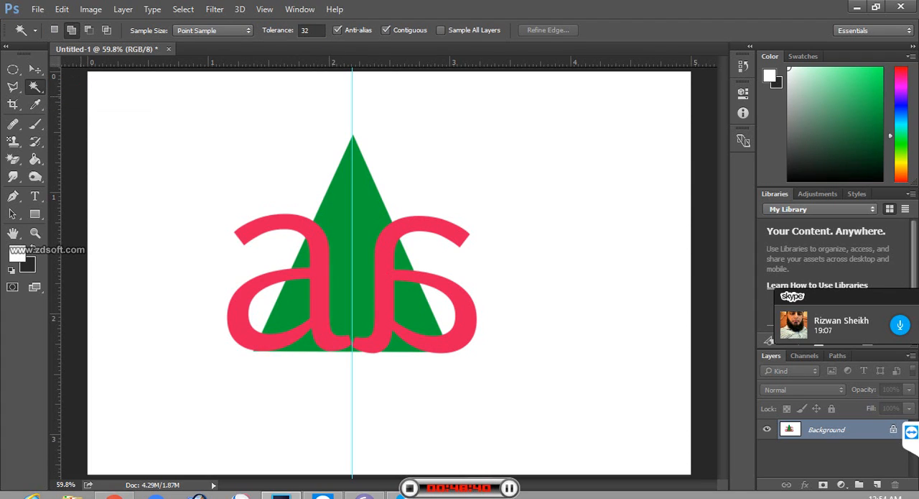
left_click(55, 30)
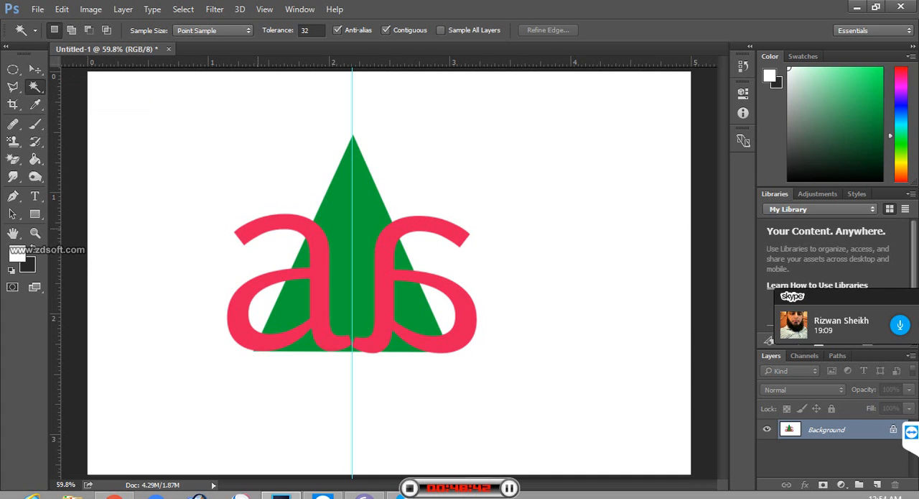
left_click(263, 223)
left_click(421, 223)
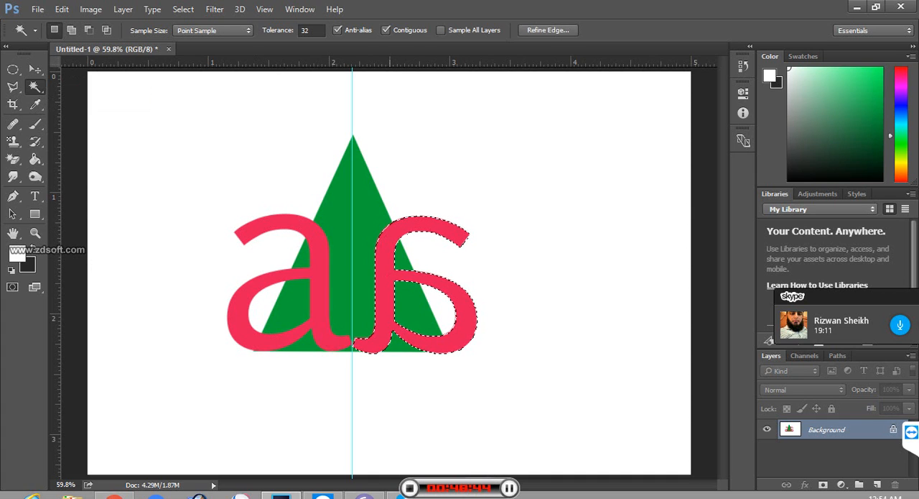
left_click(284, 224)
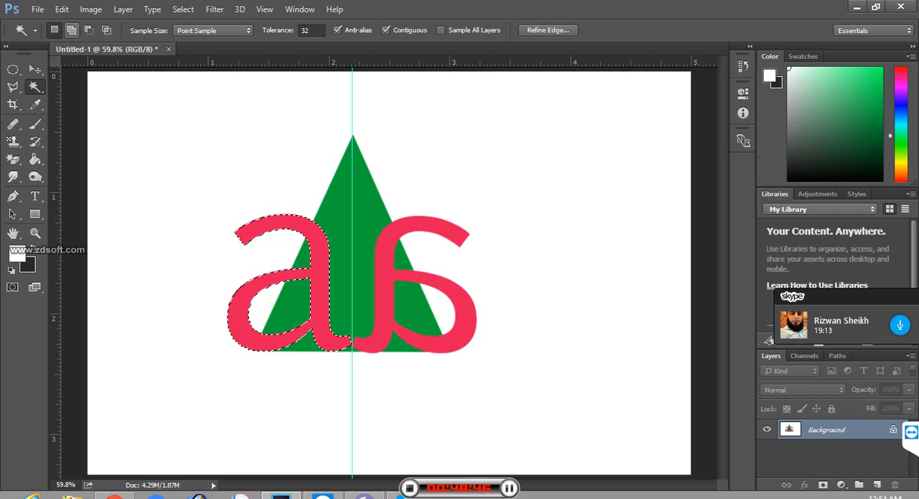
left_click(71, 31)
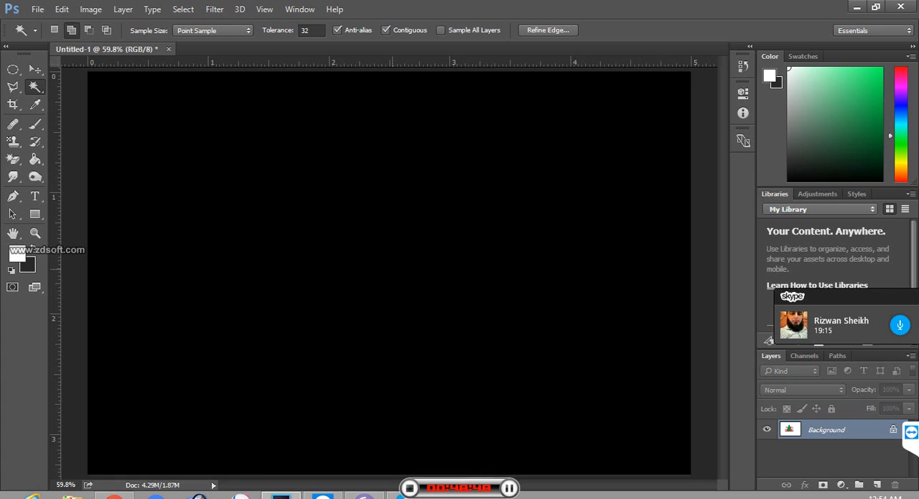
left_click(391, 270)
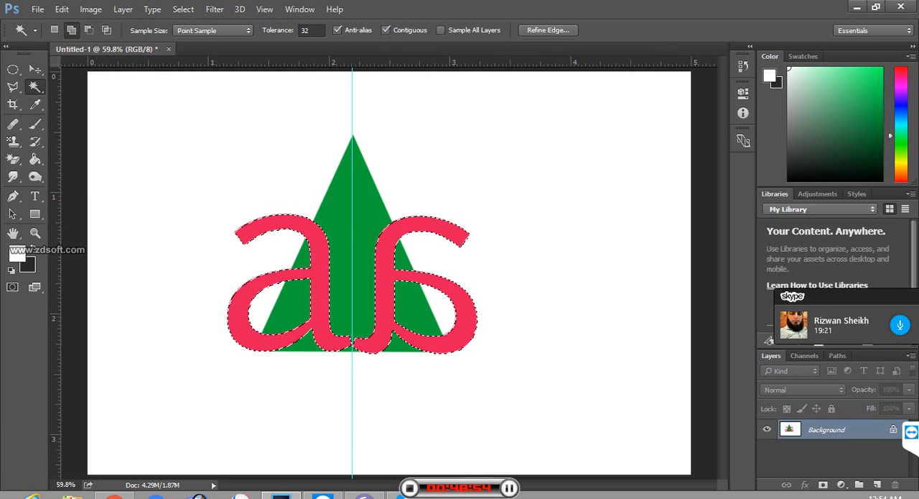
Step: Switch back to the Polygonal Lasso tool with both red letters still selected
left_click(13, 86)
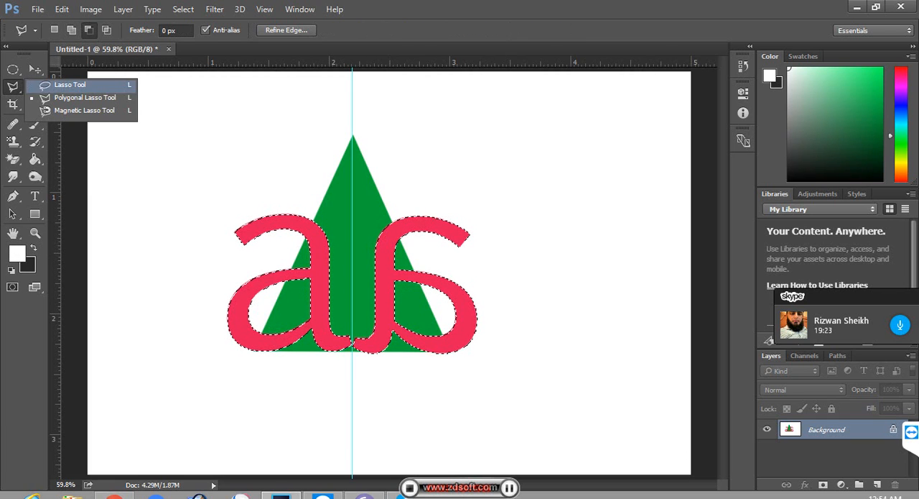
left_click(79, 97)
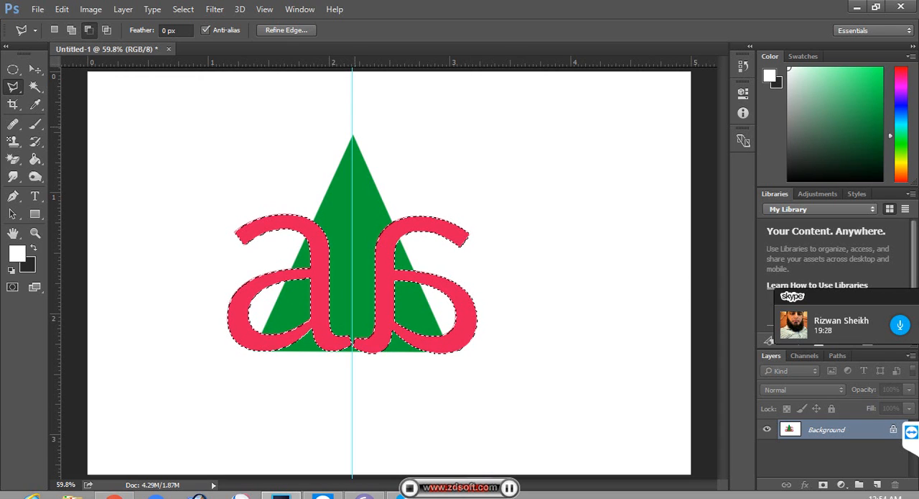
left_click(352, 115)
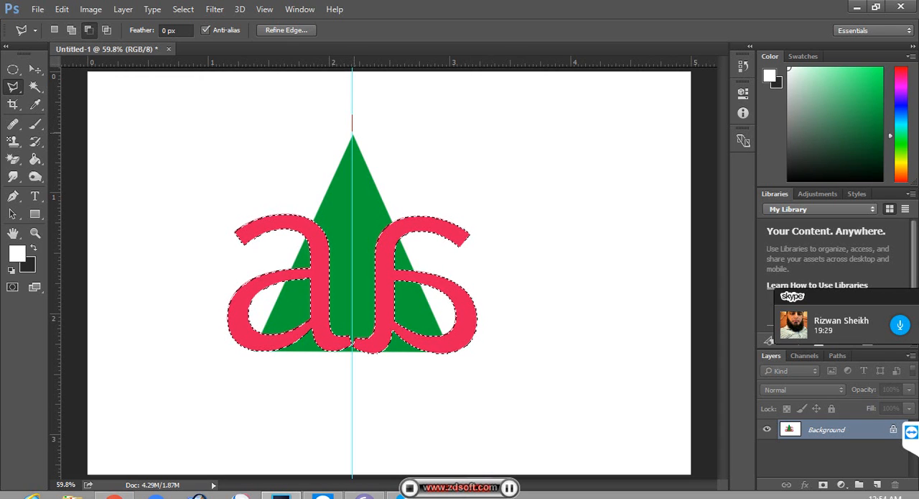
left_click(352, 134)
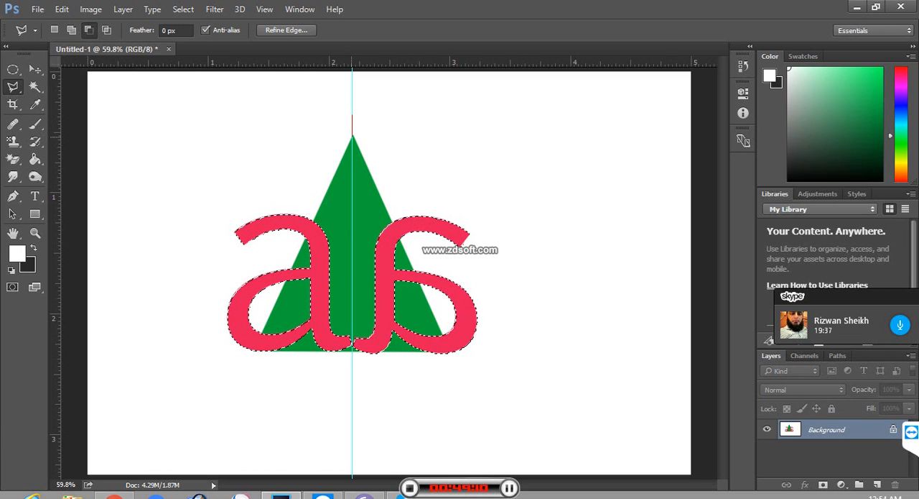
key("Escape")
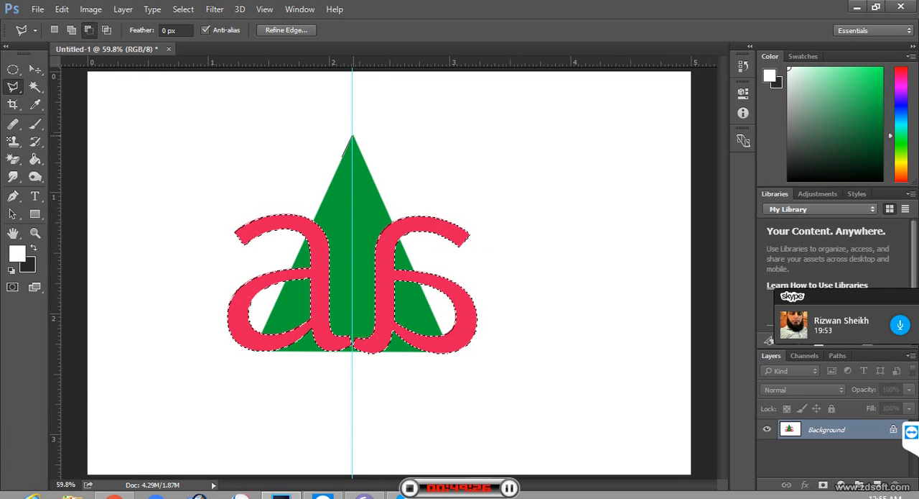
key("ctrl+h")
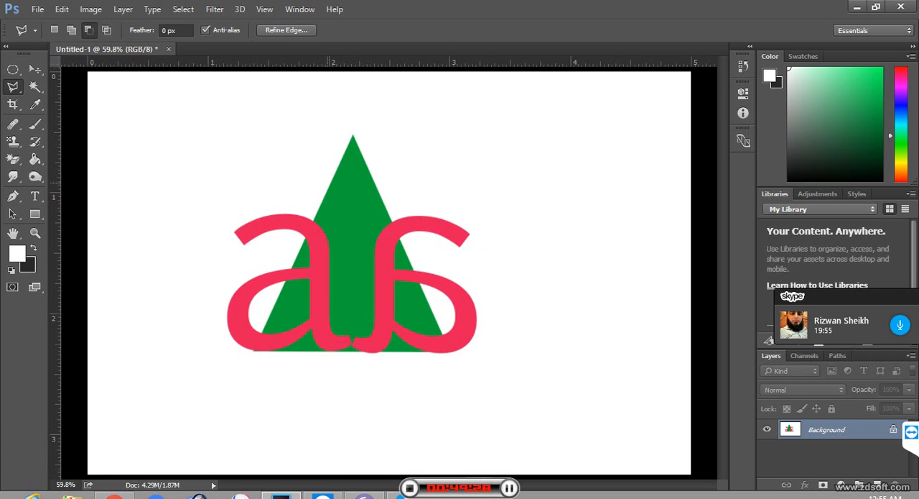
key("ctrl+h")
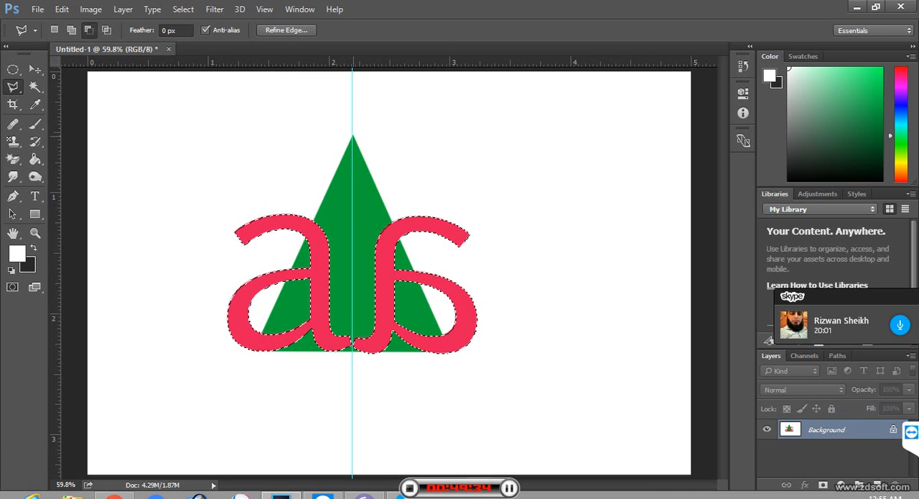
Step: Remove the left letter's parts outside the green triangle from the selection by outlining the area beyond the triangle's left edge
left_click(352, 137)
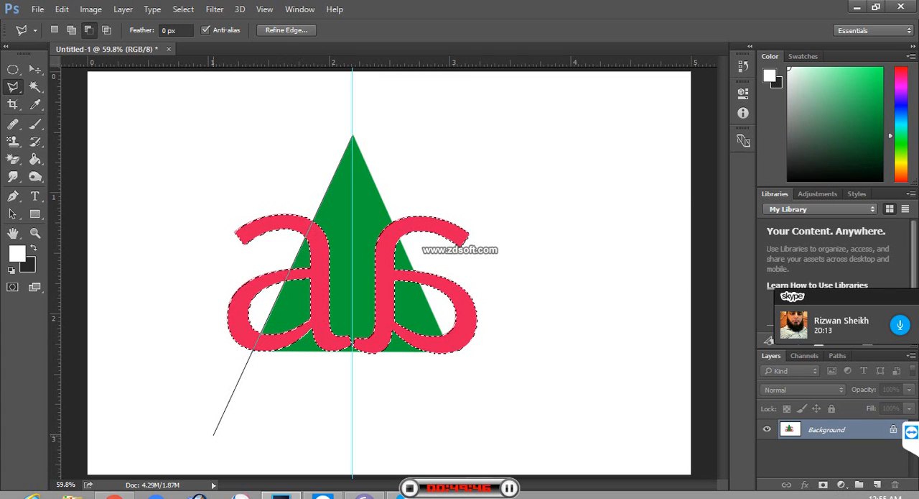
key("Escape")
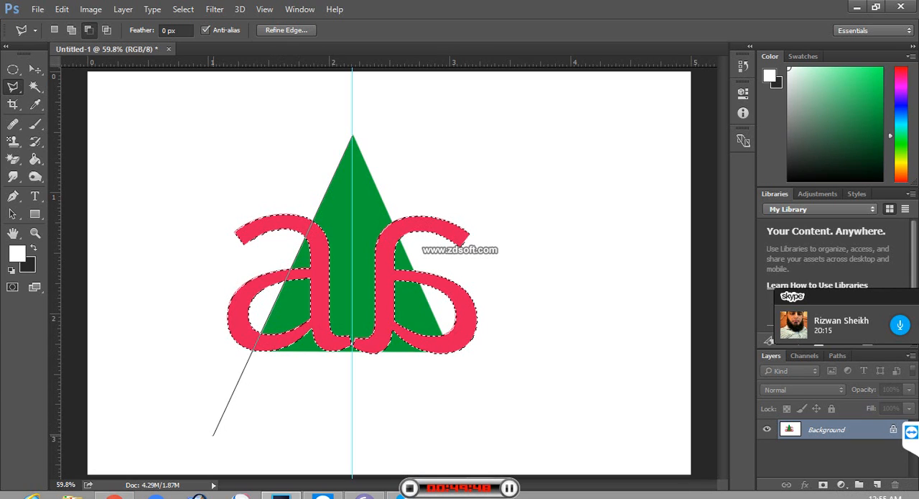
left_click(213, 434)
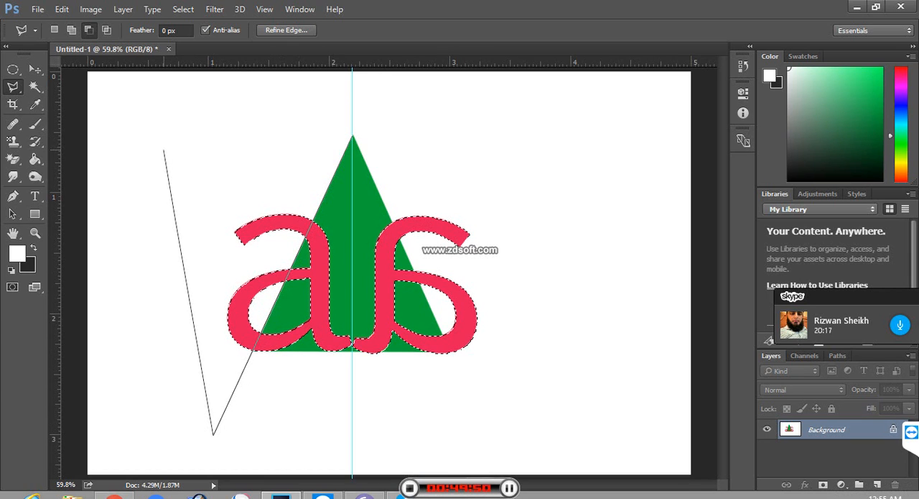
left_click(163, 127)
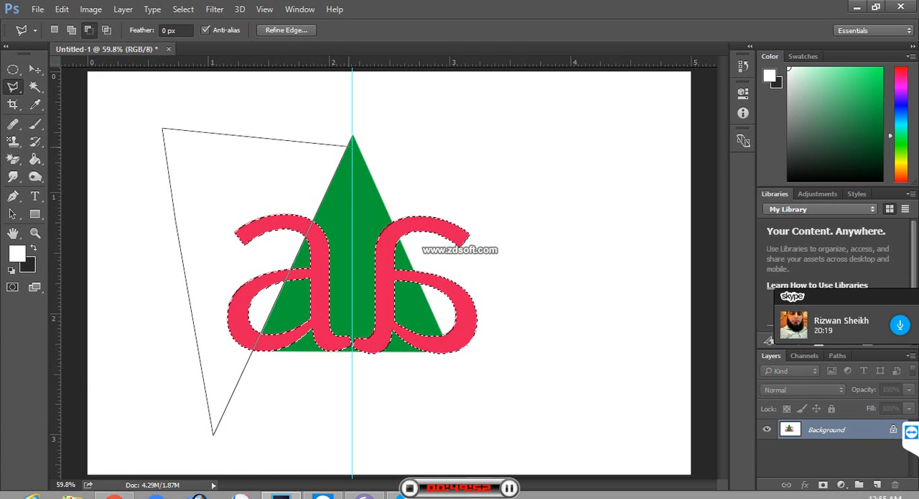
left_click(352, 136)
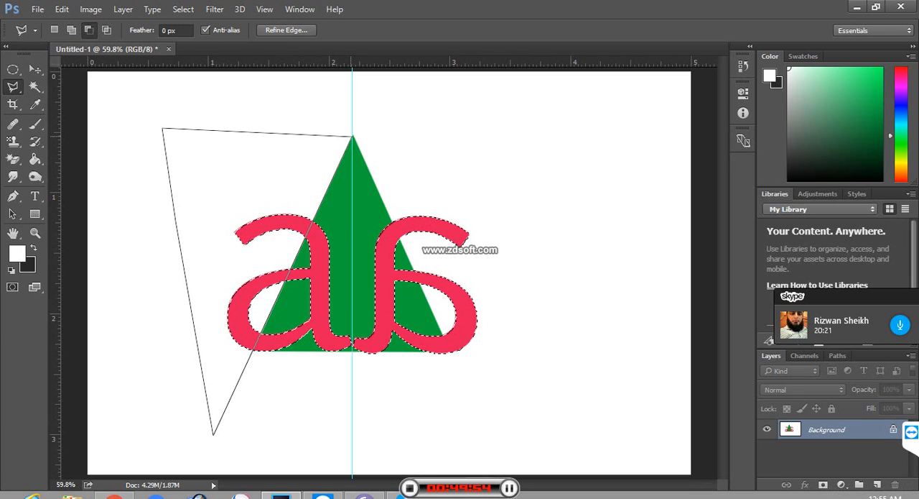
left_click(352, 135)
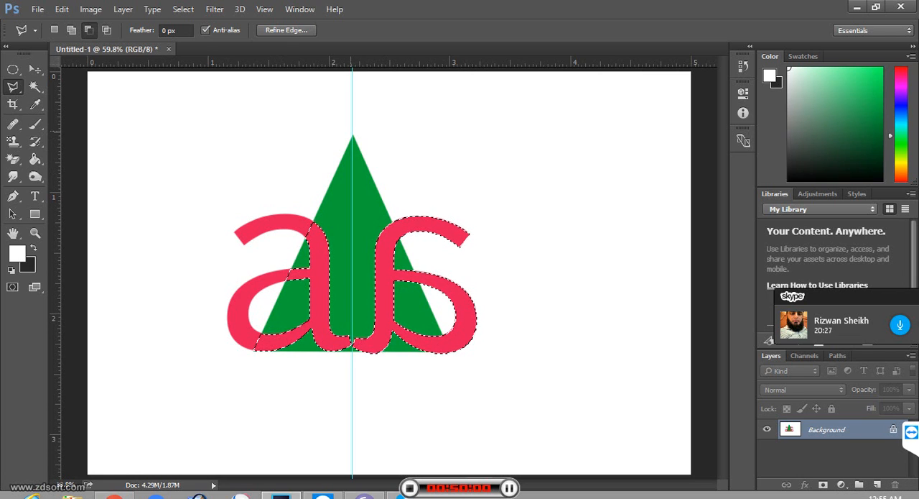
Step: Remove the right letter's parts outside the green triangle from the selection by outlining the area beyond its right edge
left_click(353, 137)
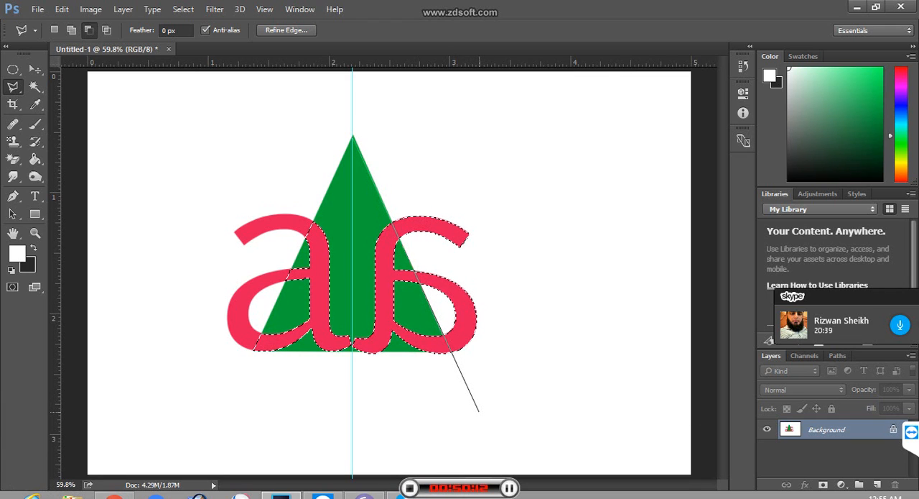
left_click(479, 411)
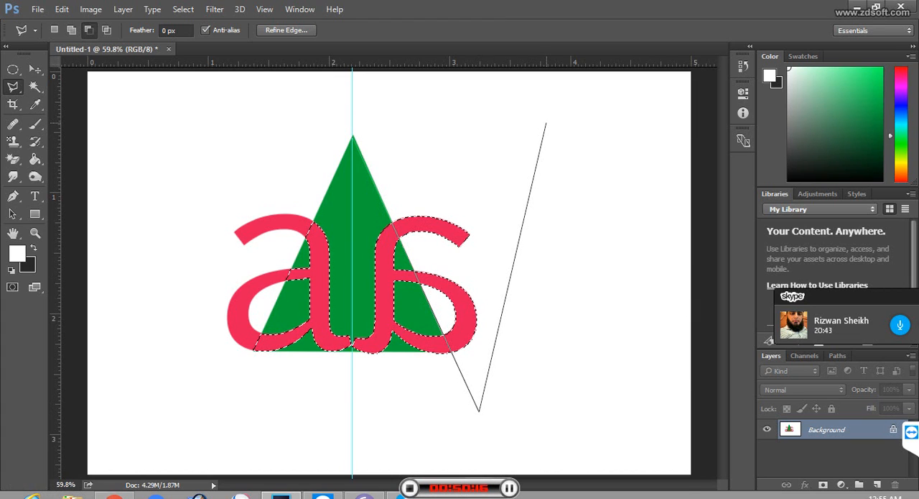
left_click(546, 122)
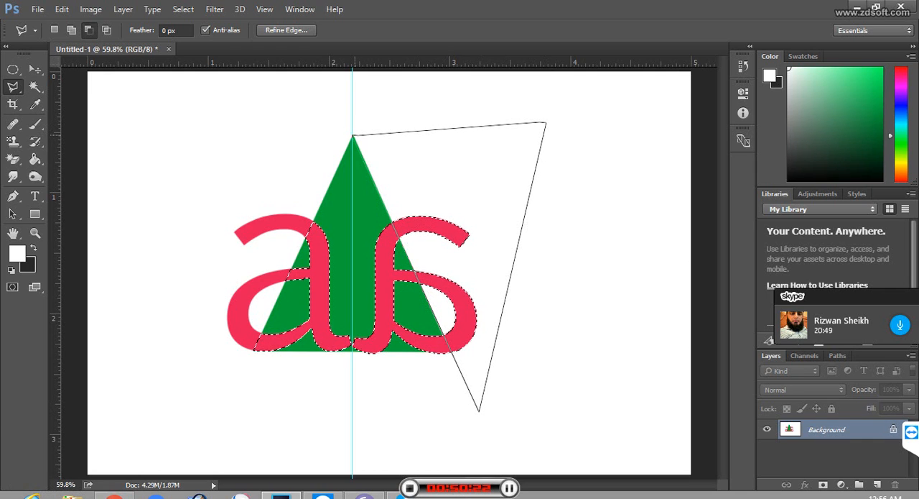
left_click(353, 135)
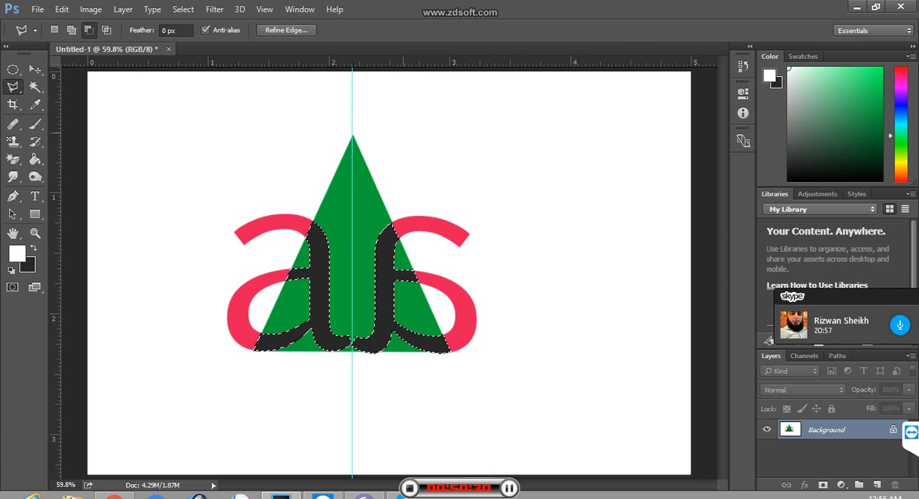
Step: Fill the letter parts overlapping the triangle with the white foreground colour, and clear the selection
key("alt+BackSpace")
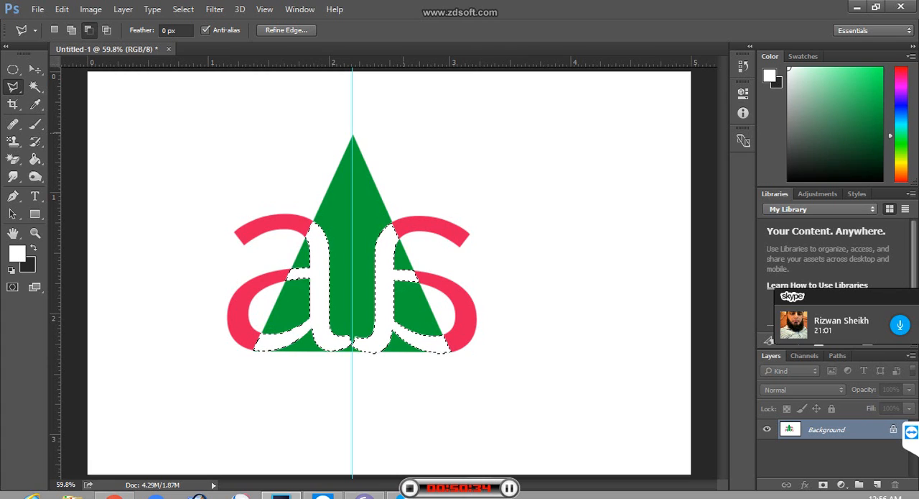
key("ctrl+d")
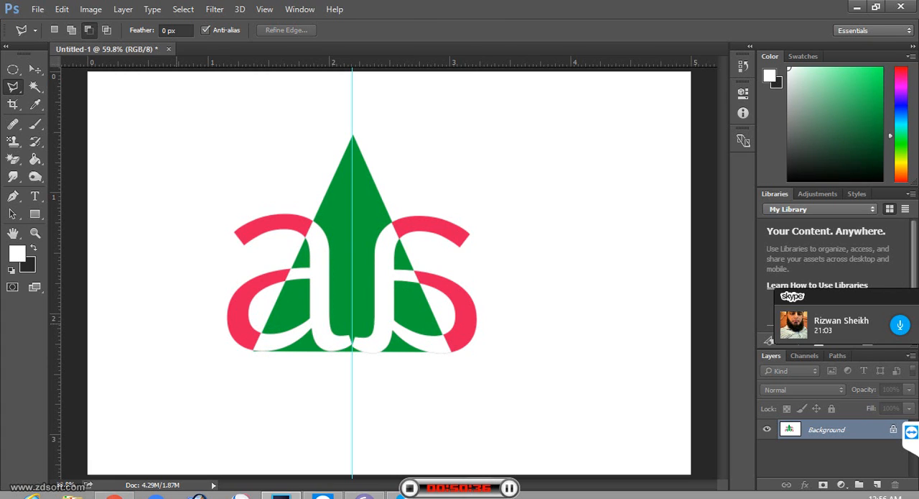